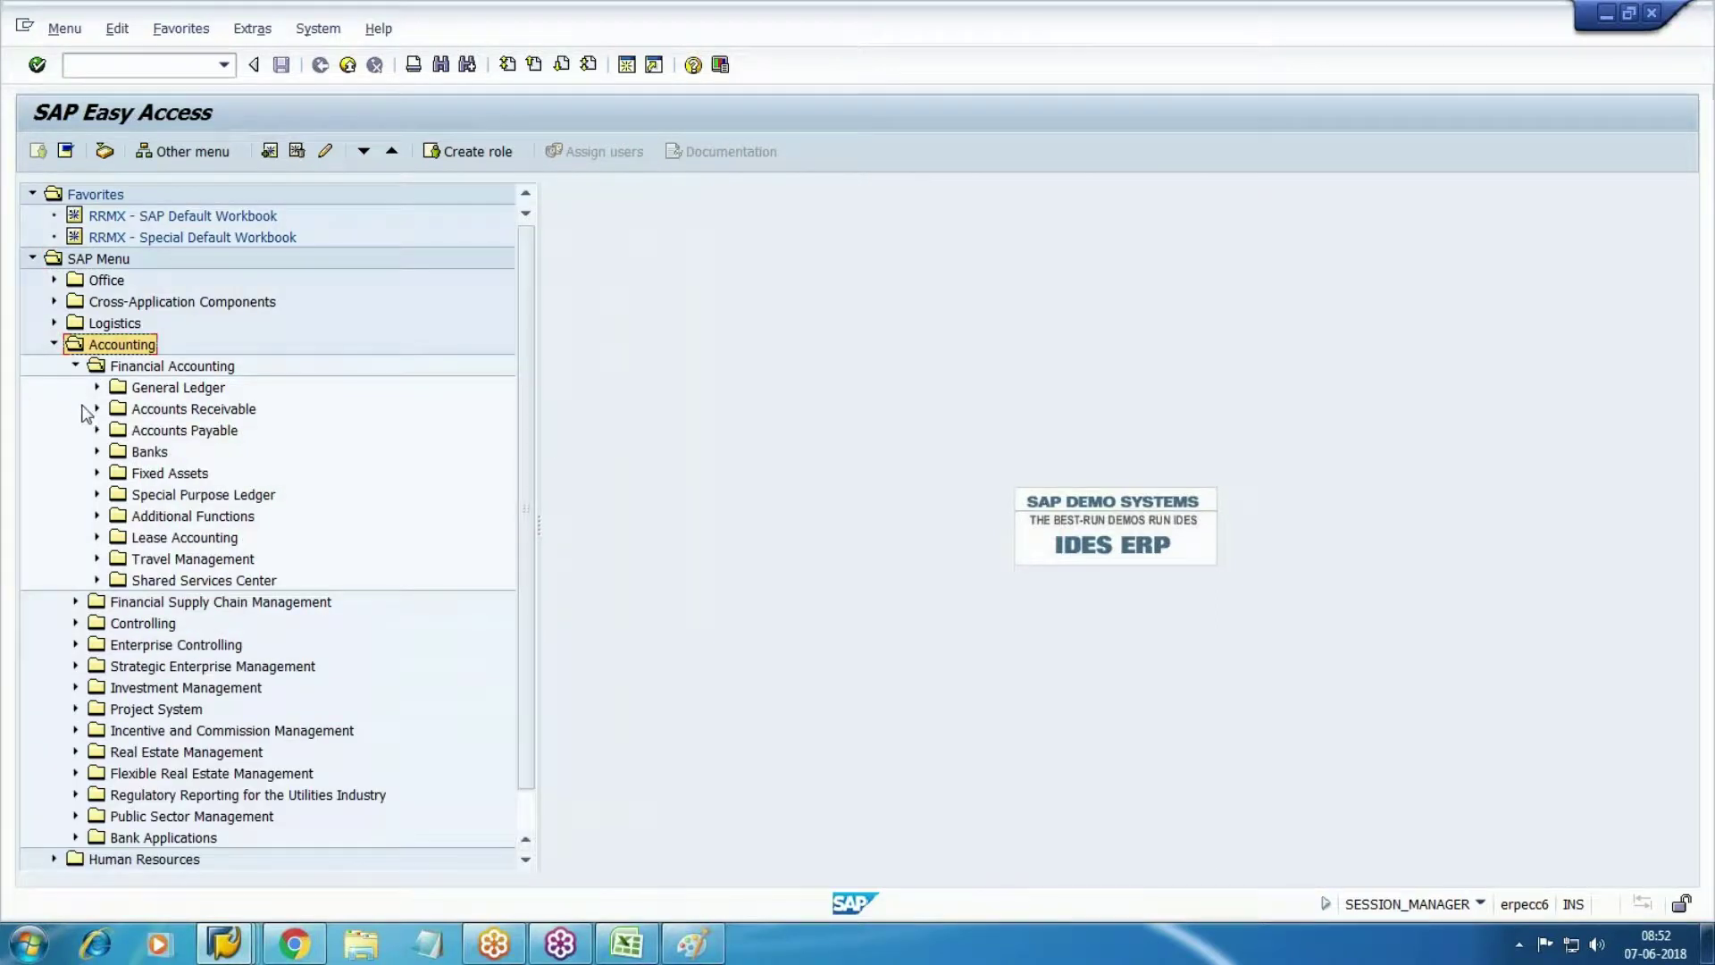
Expand Accounts Receivable > Master Records > Maintain Centrally and launch XD01 Create Customer.
{"action": "left_click", "coordinate": [96, 410]}
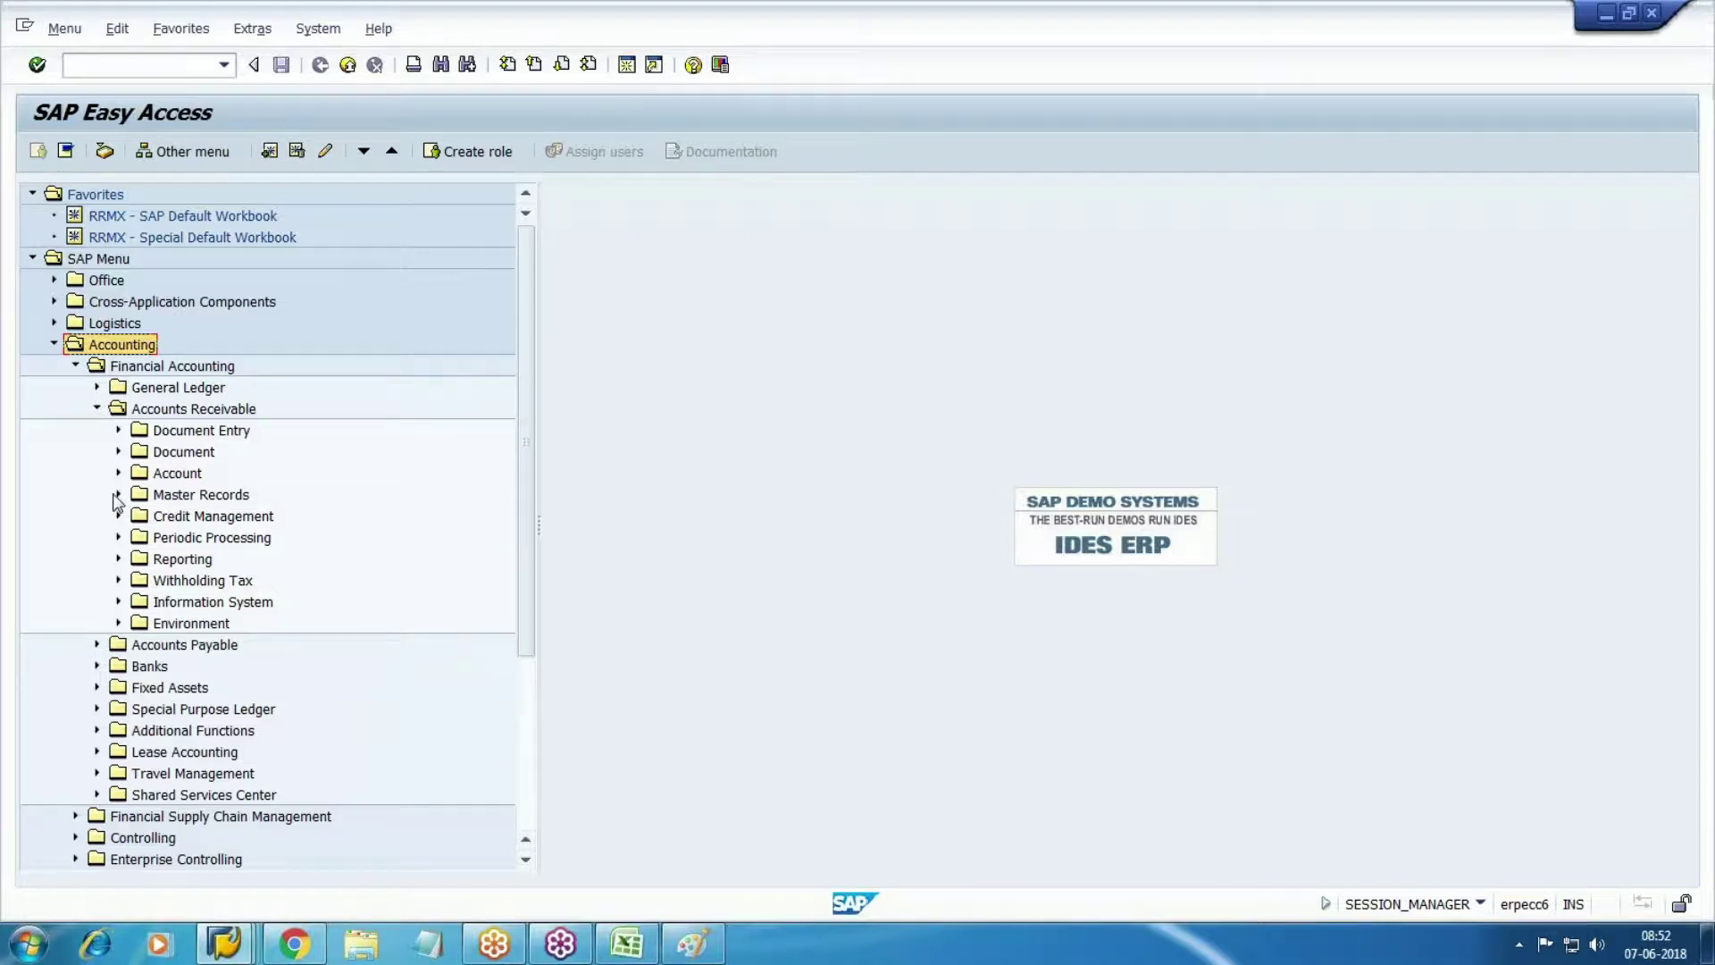
{"action": "left_click", "coordinate": [118, 496]}
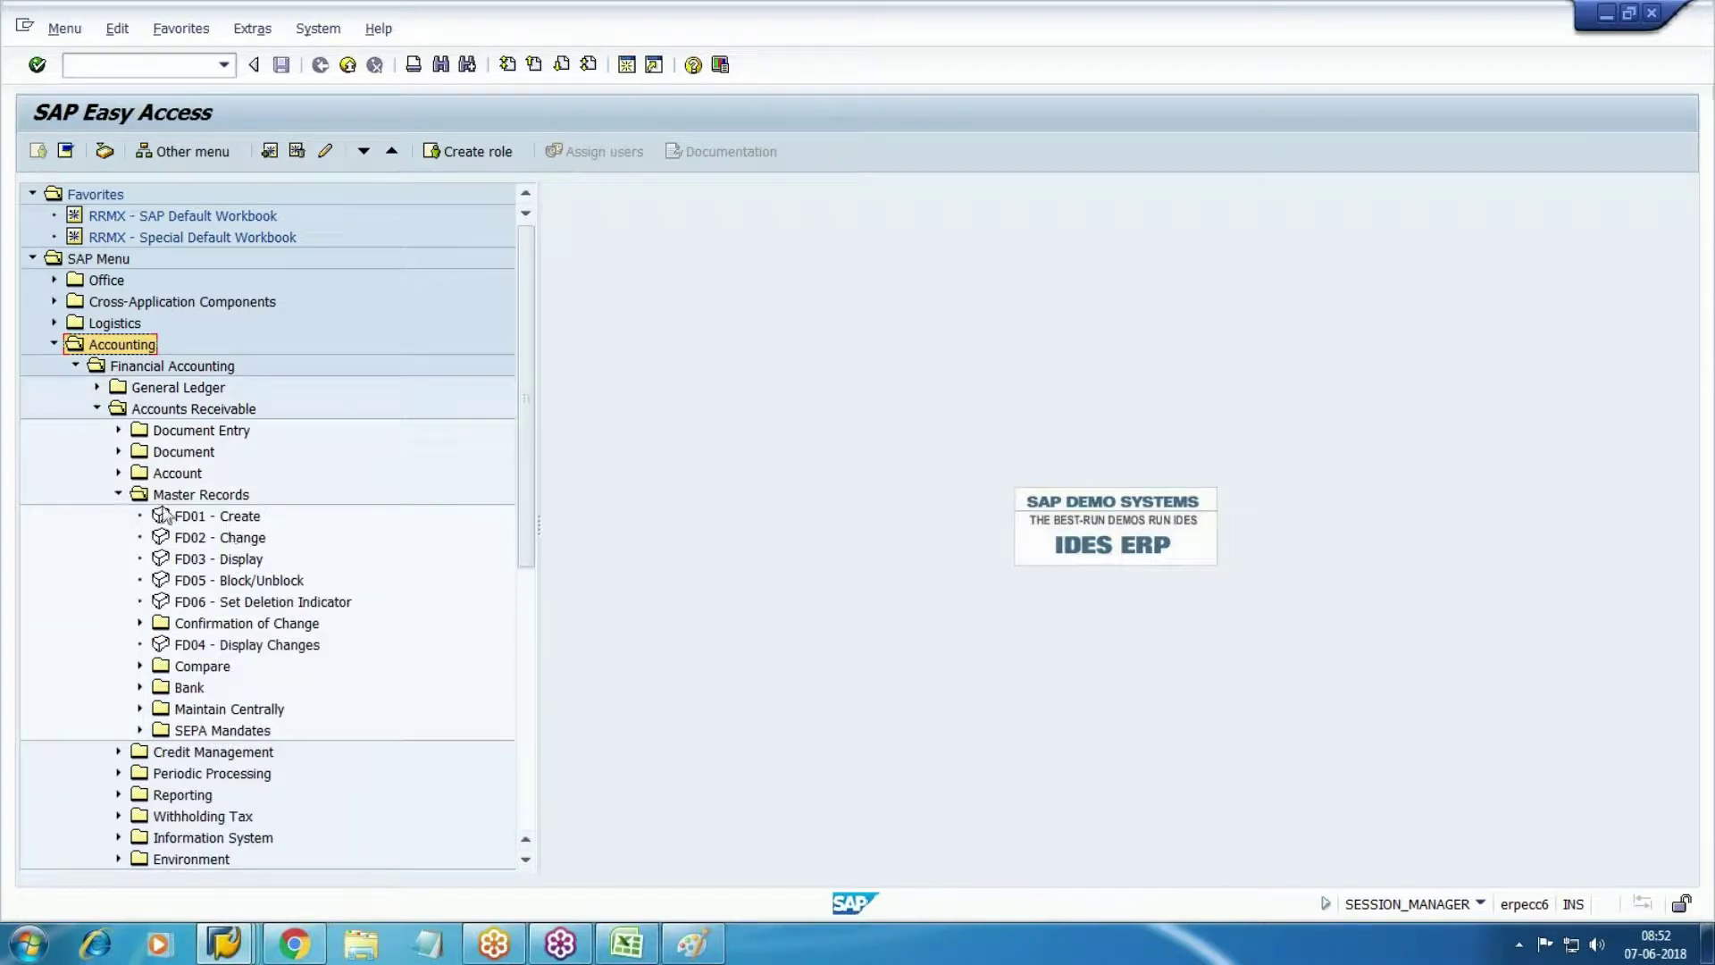
{"action": "left_click", "coordinate": [202, 518]}
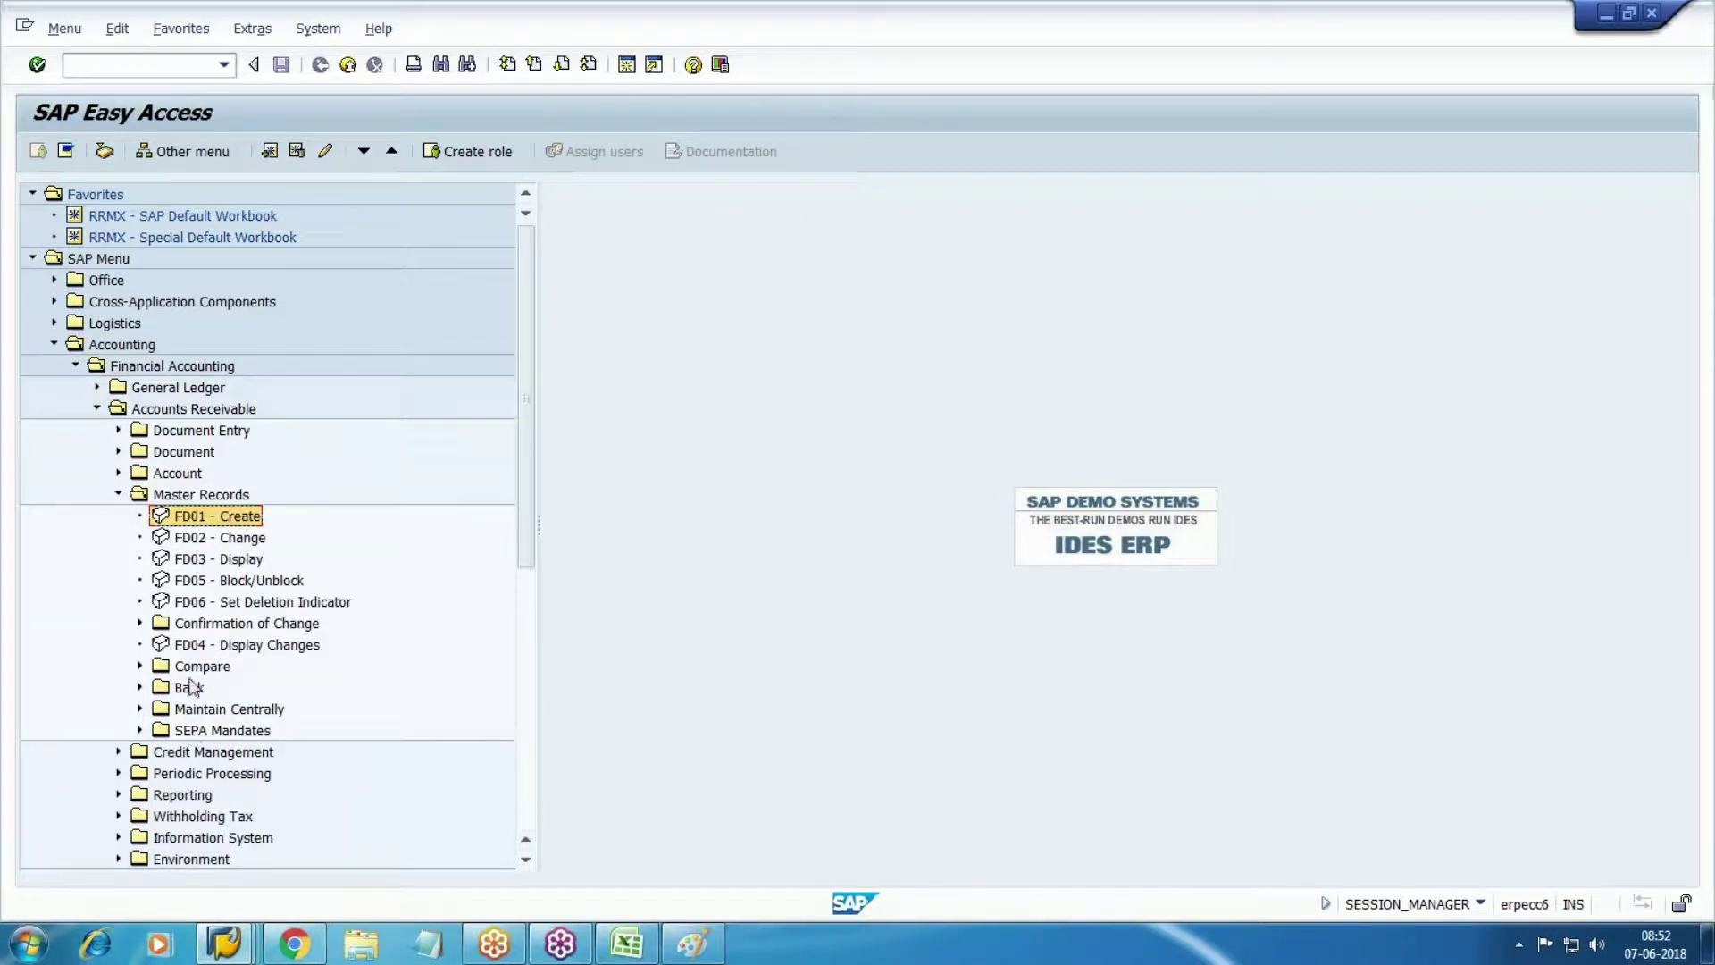
{"action": "left_click", "coordinate": [140, 708]}
{"action": "double_click", "coordinate": [207, 732]}
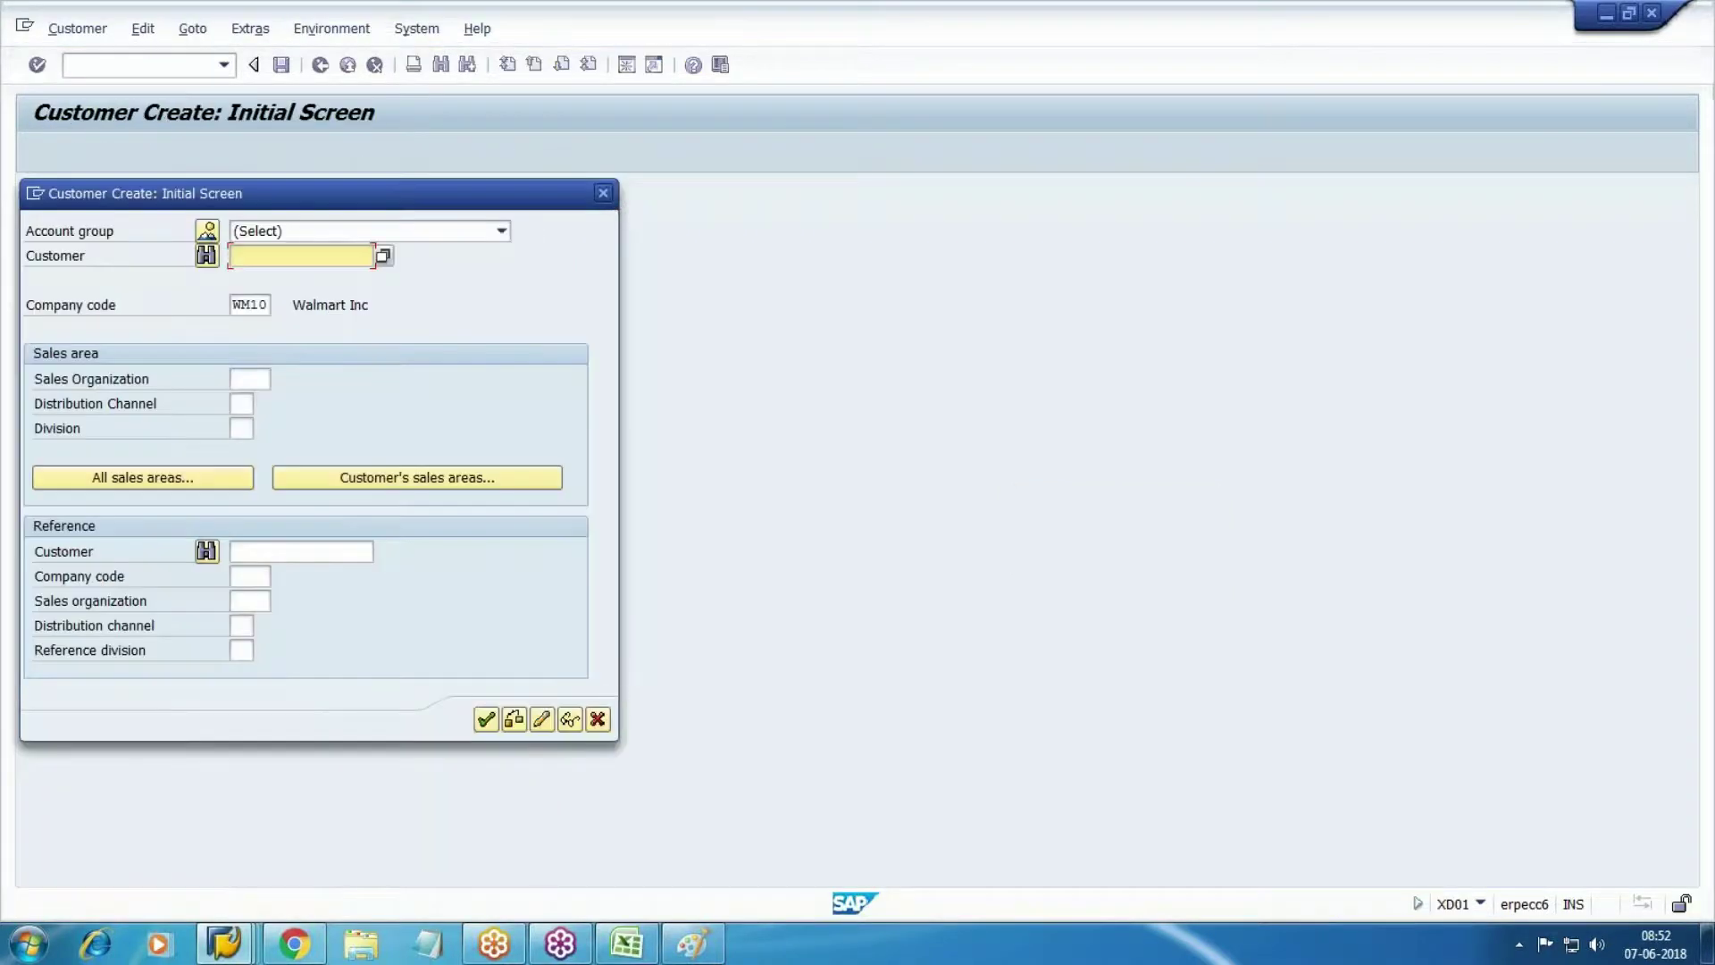
Enter sales area WMSO / WM / WM on the Create Customer initial screen.
{"action": "left_click", "coordinate": [255, 380]}
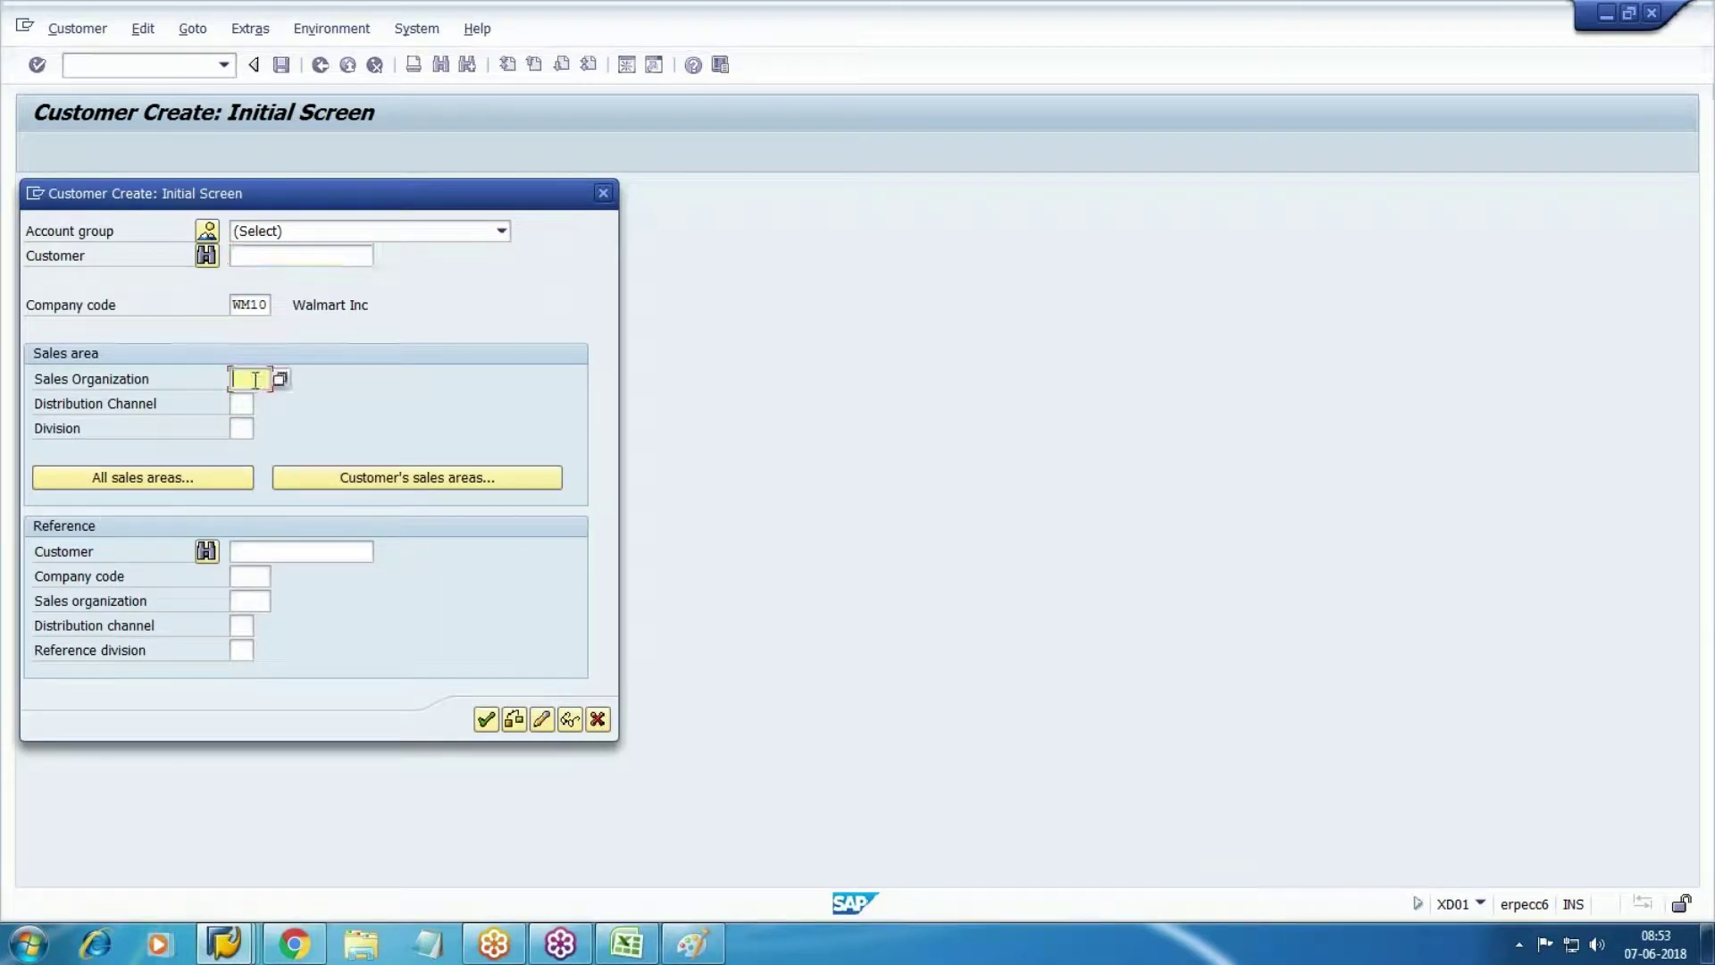
{"action": "type", "text": "WMSO"}
{"action": "key", "text": "Tab"}
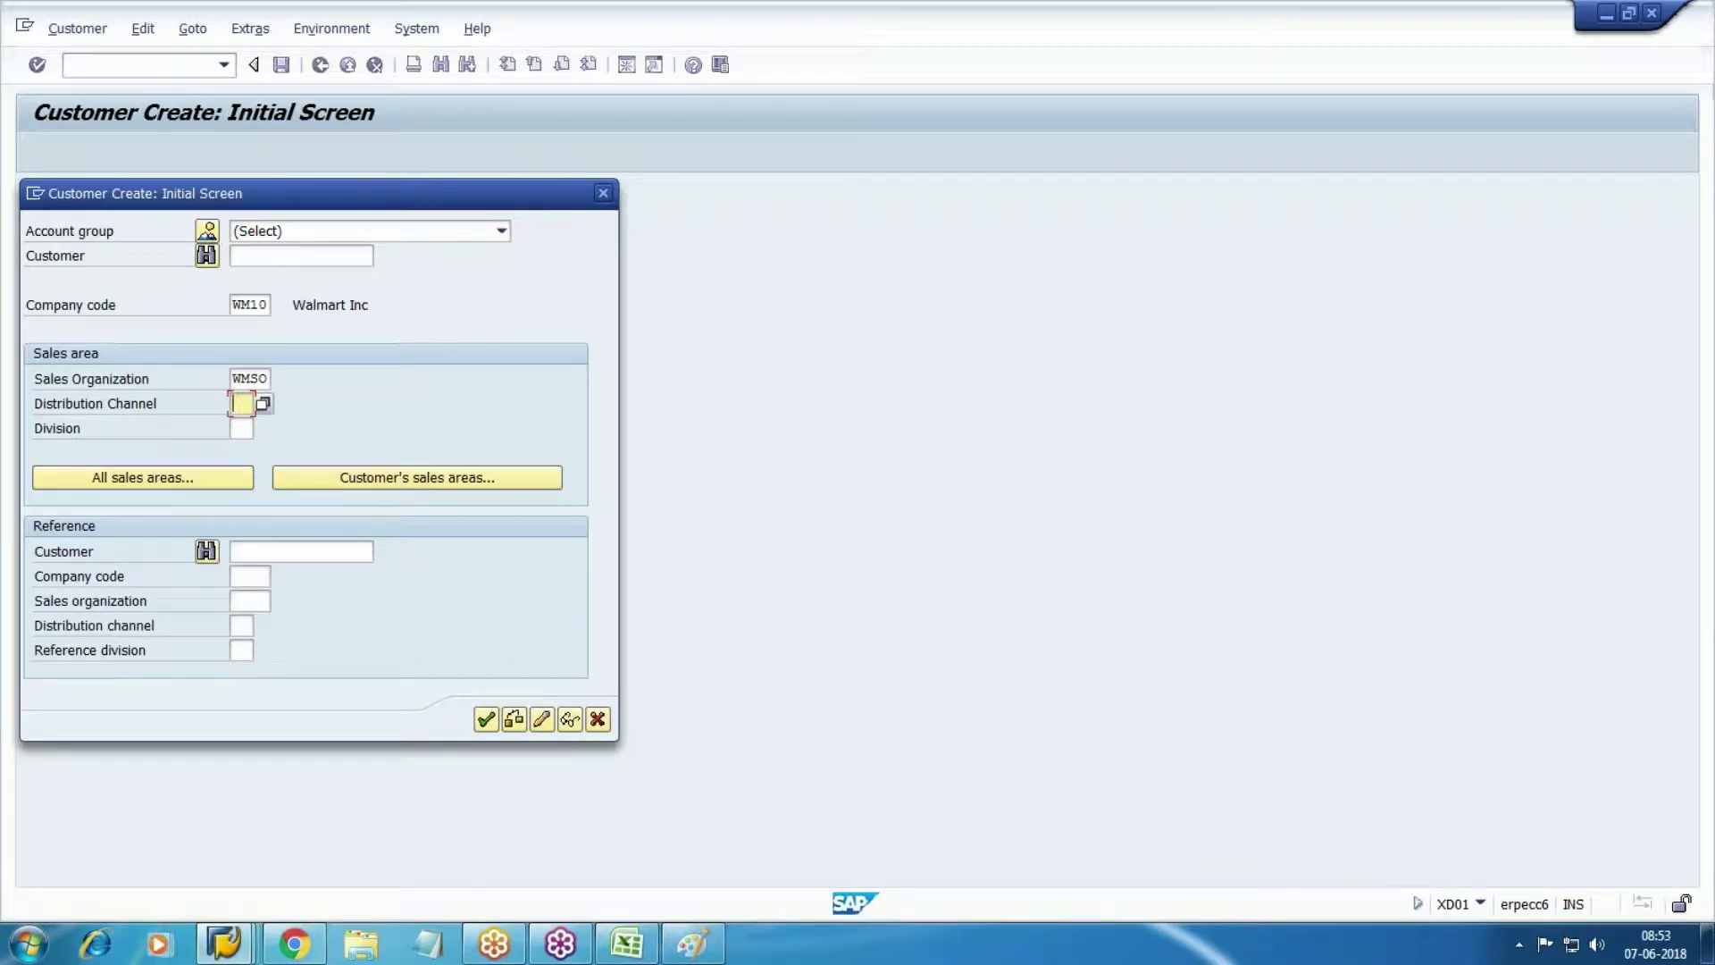
{"action": "type", "text": "WM"}
{"action": "key", "text": "Tab"}
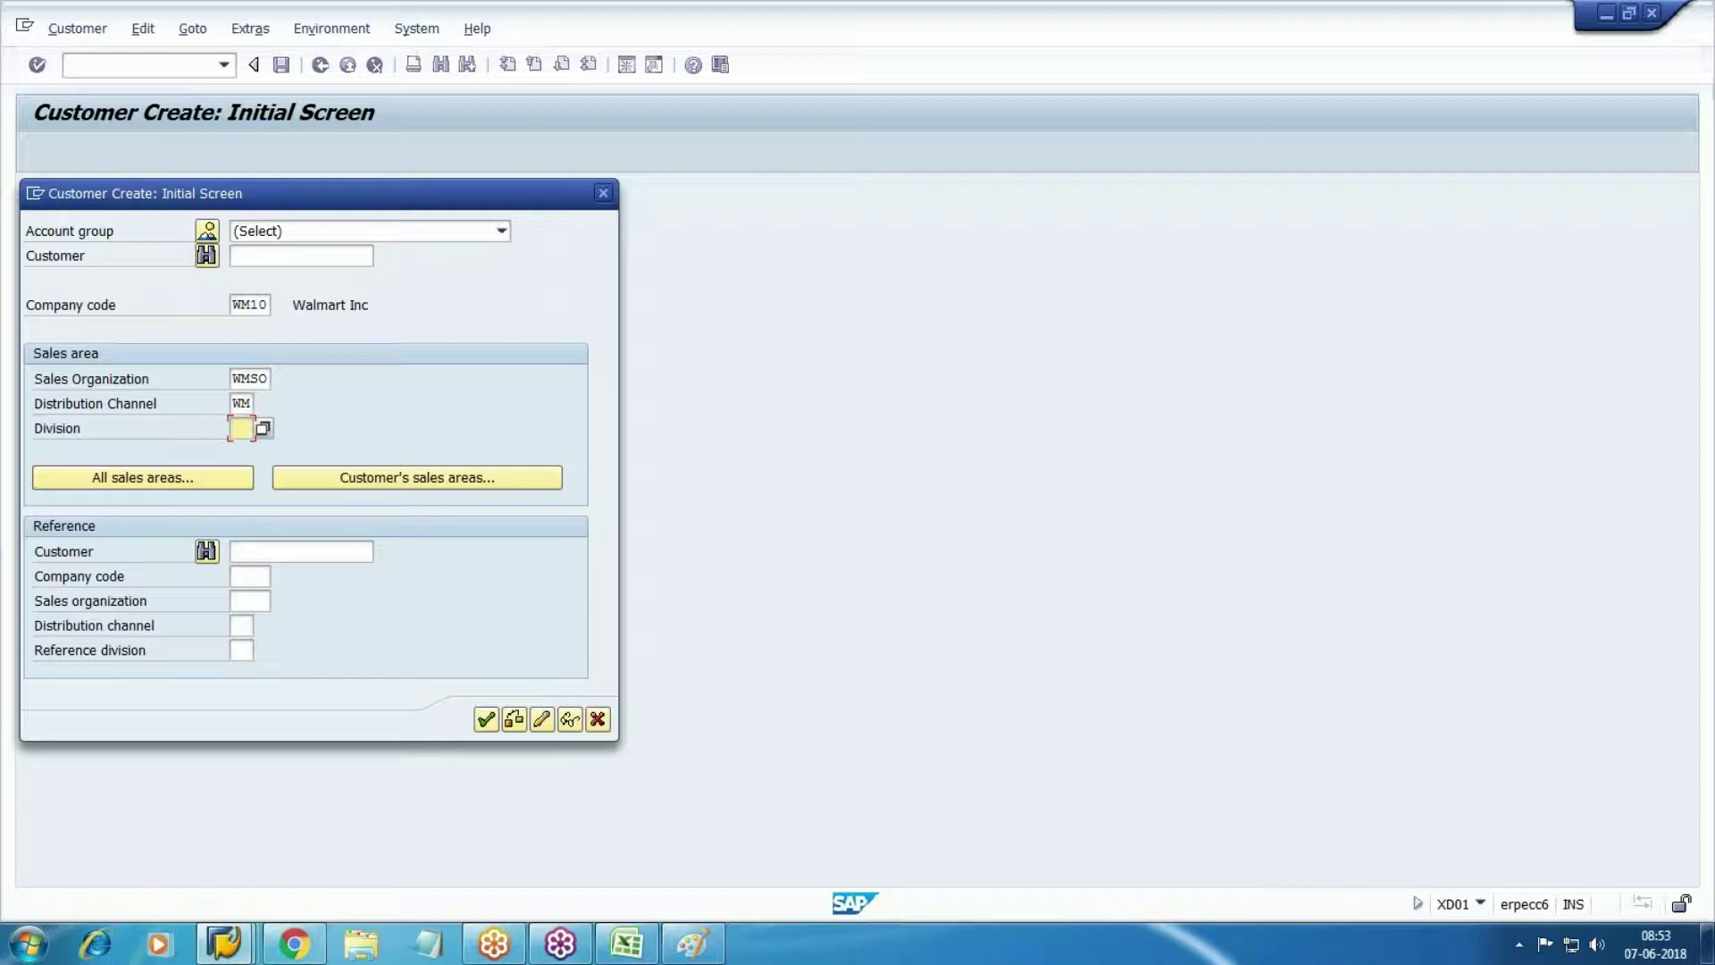
{"action": "type", "text": "WM"}
Choose account group Walmart Domestic Customers and continue to the General Data screen.
{"action": "left_click", "coordinate": [207, 231]}
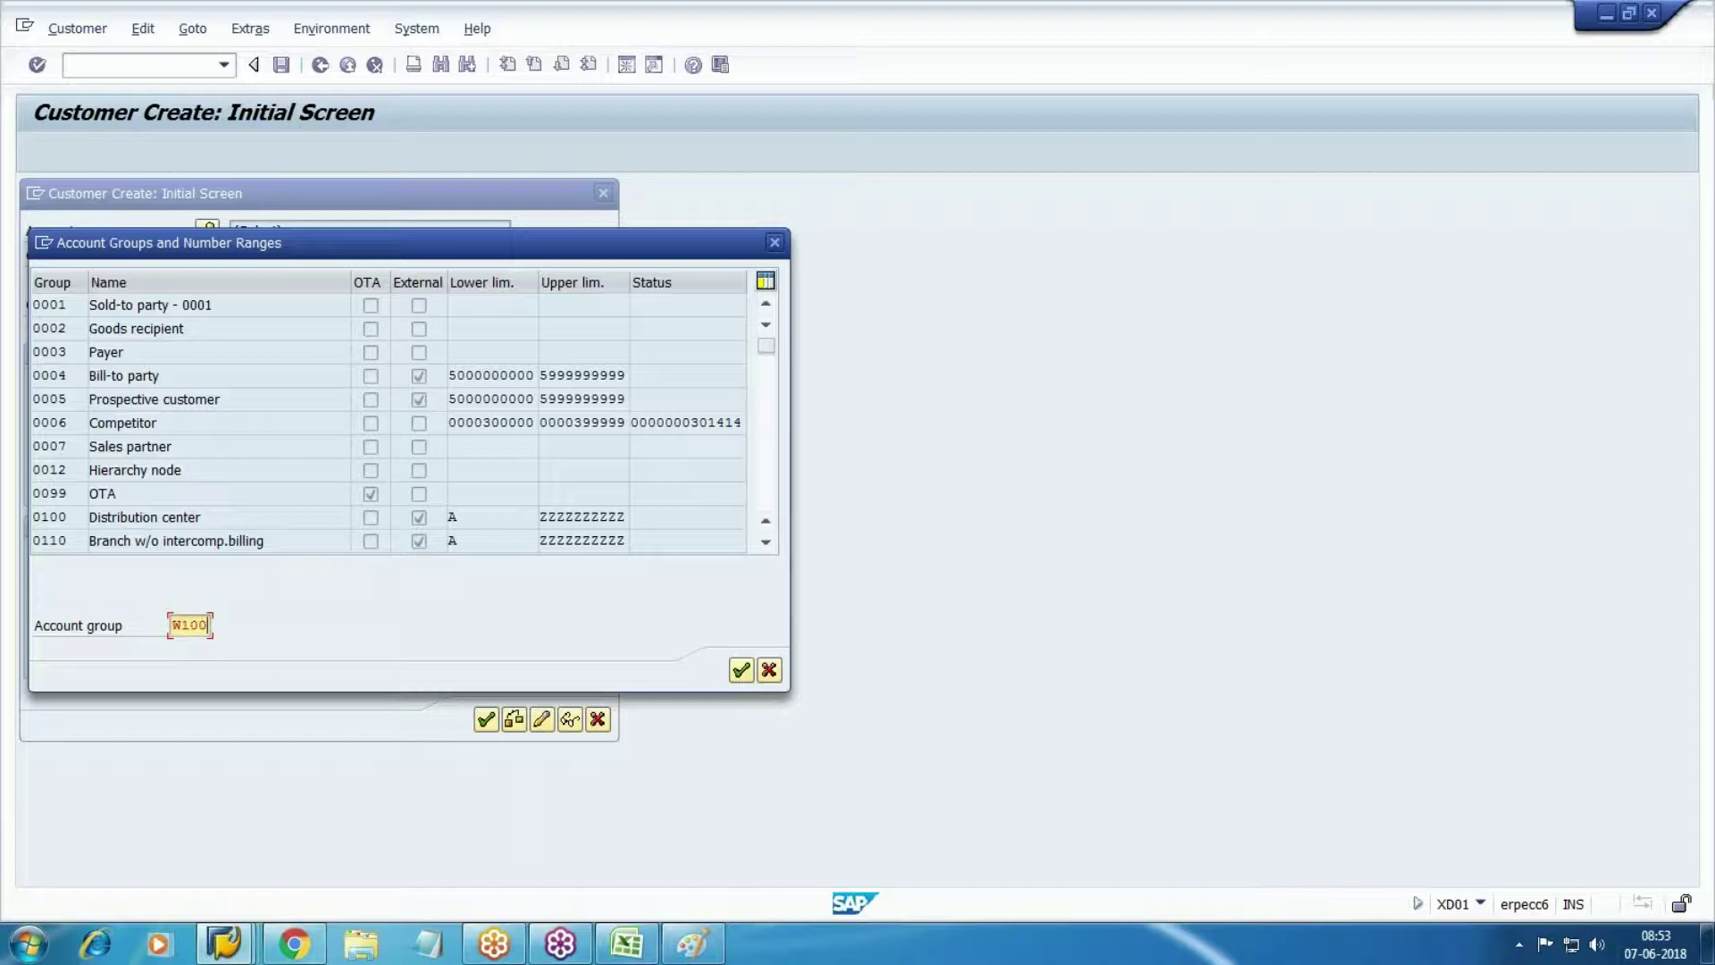
{"action": "key", "text": "Return"}
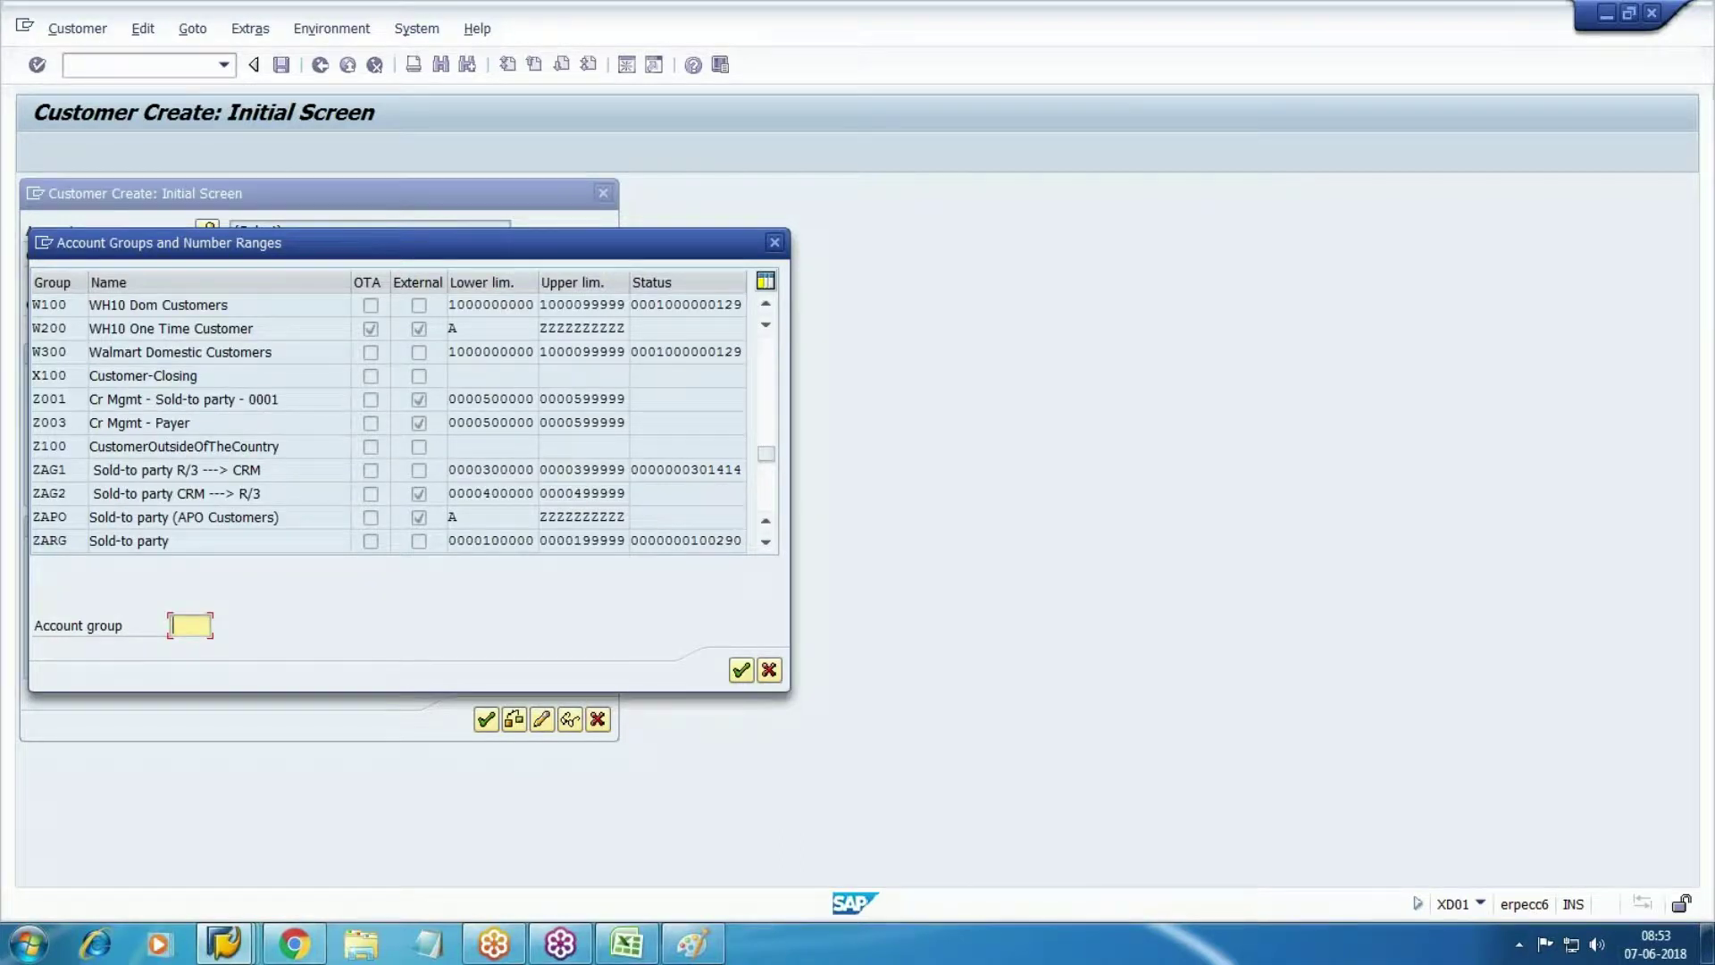
{"action": "left_click", "coordinate": [176, 350]}
{"action": "double_click", "coordinate": [115, 351]}
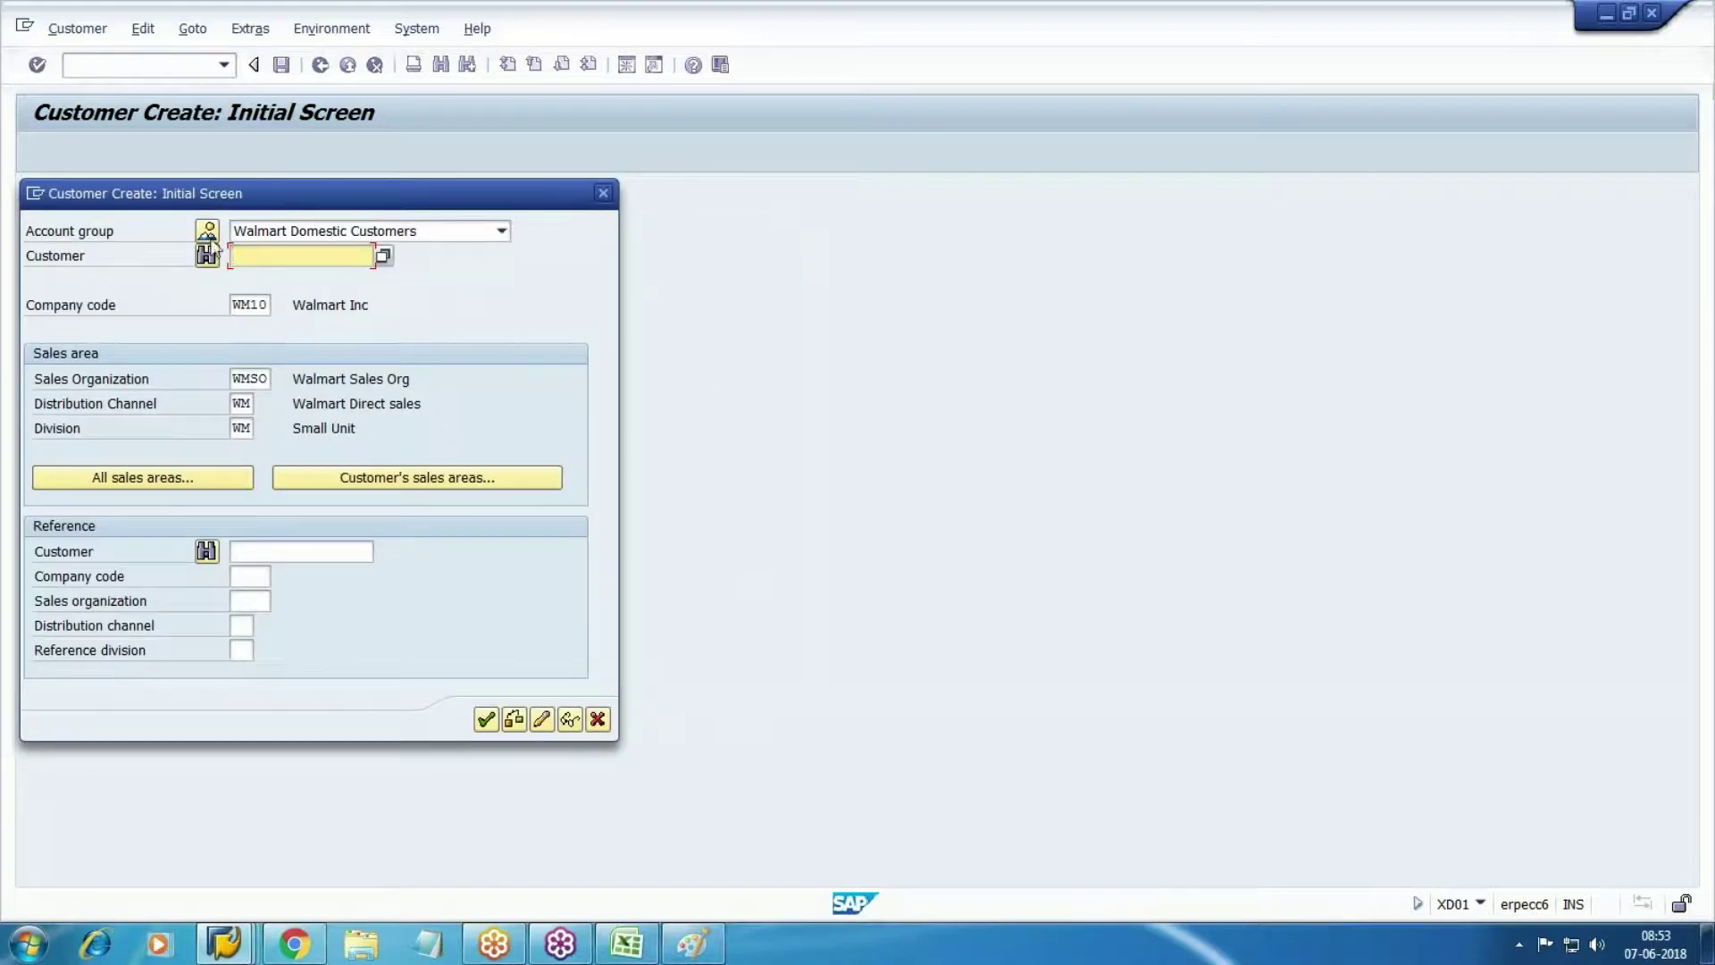
{"action": "left_click", "coordinate": [486, 719]}
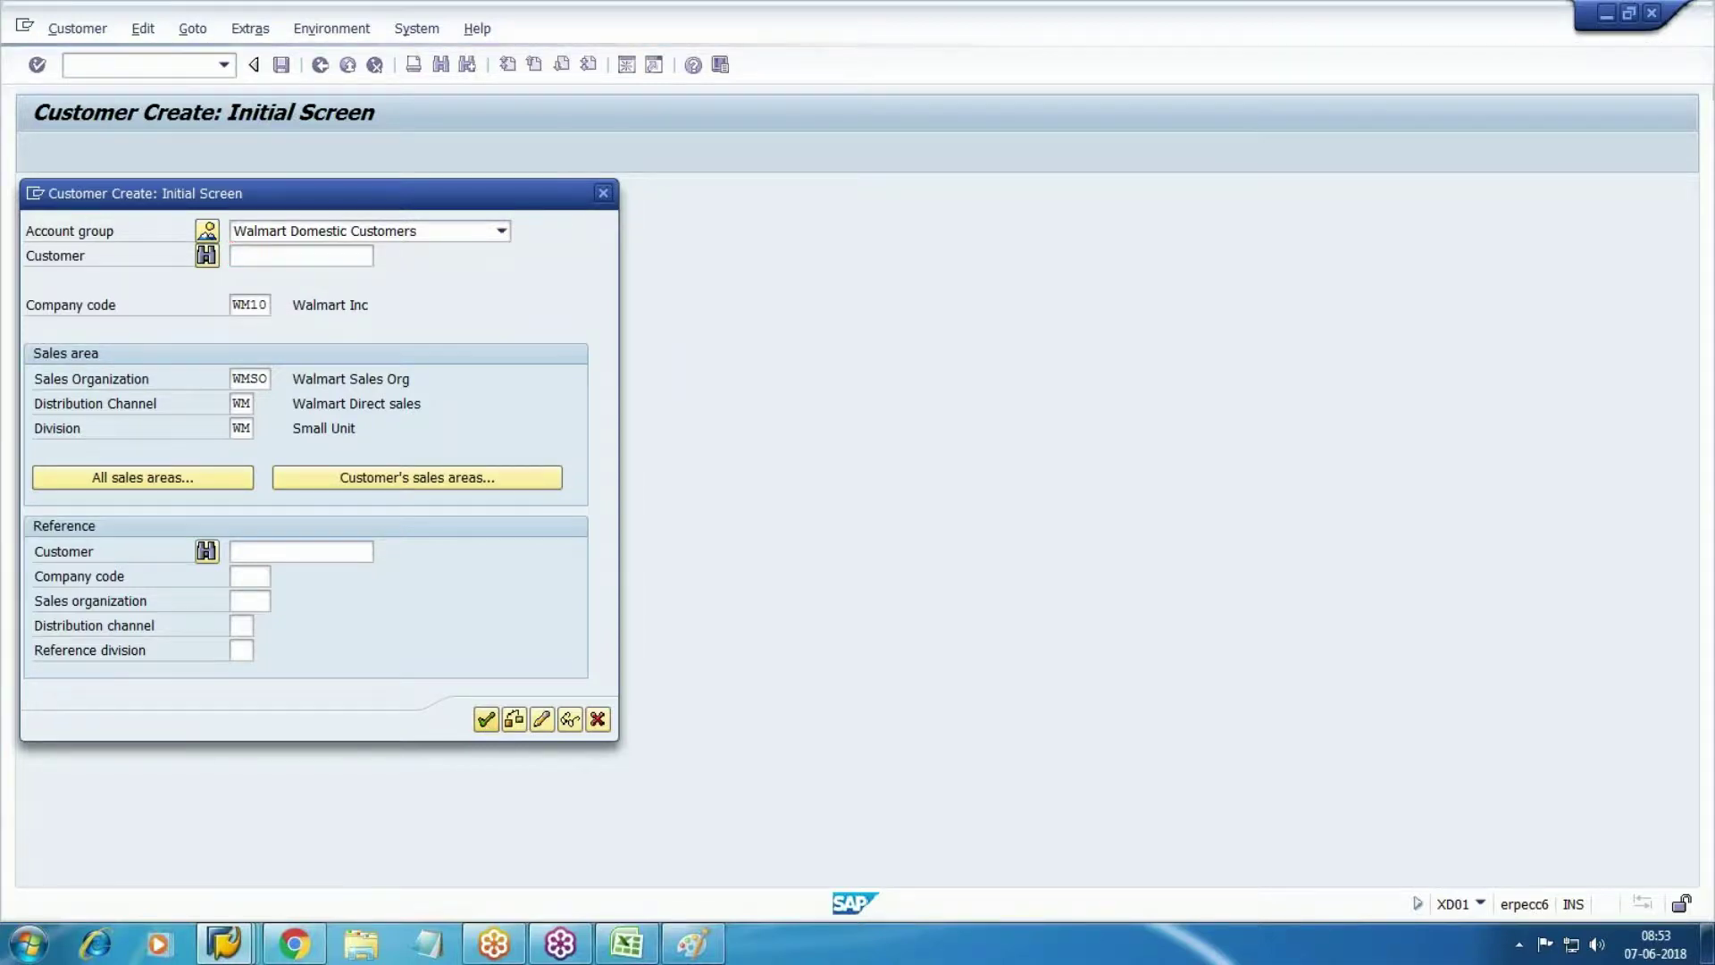
Set title Company and name 'Walmart SD Test Customer #1'.
{"action": "key", "text": "Down"}
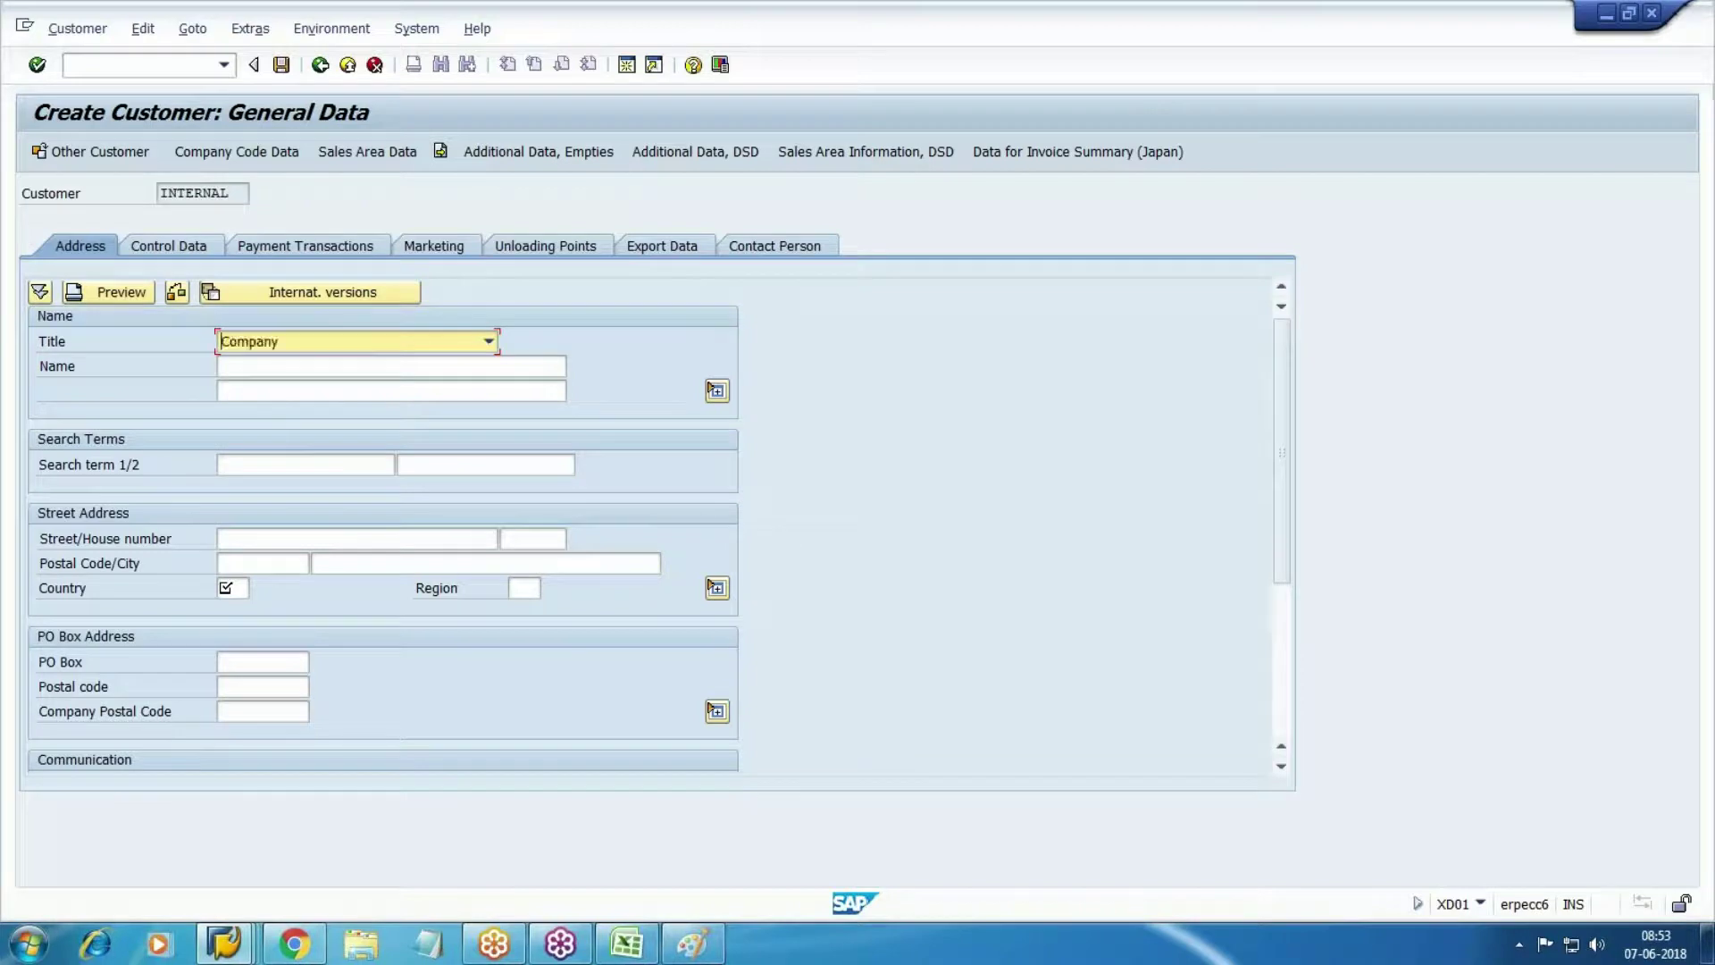
{"action": "key", "text": "Tab"}
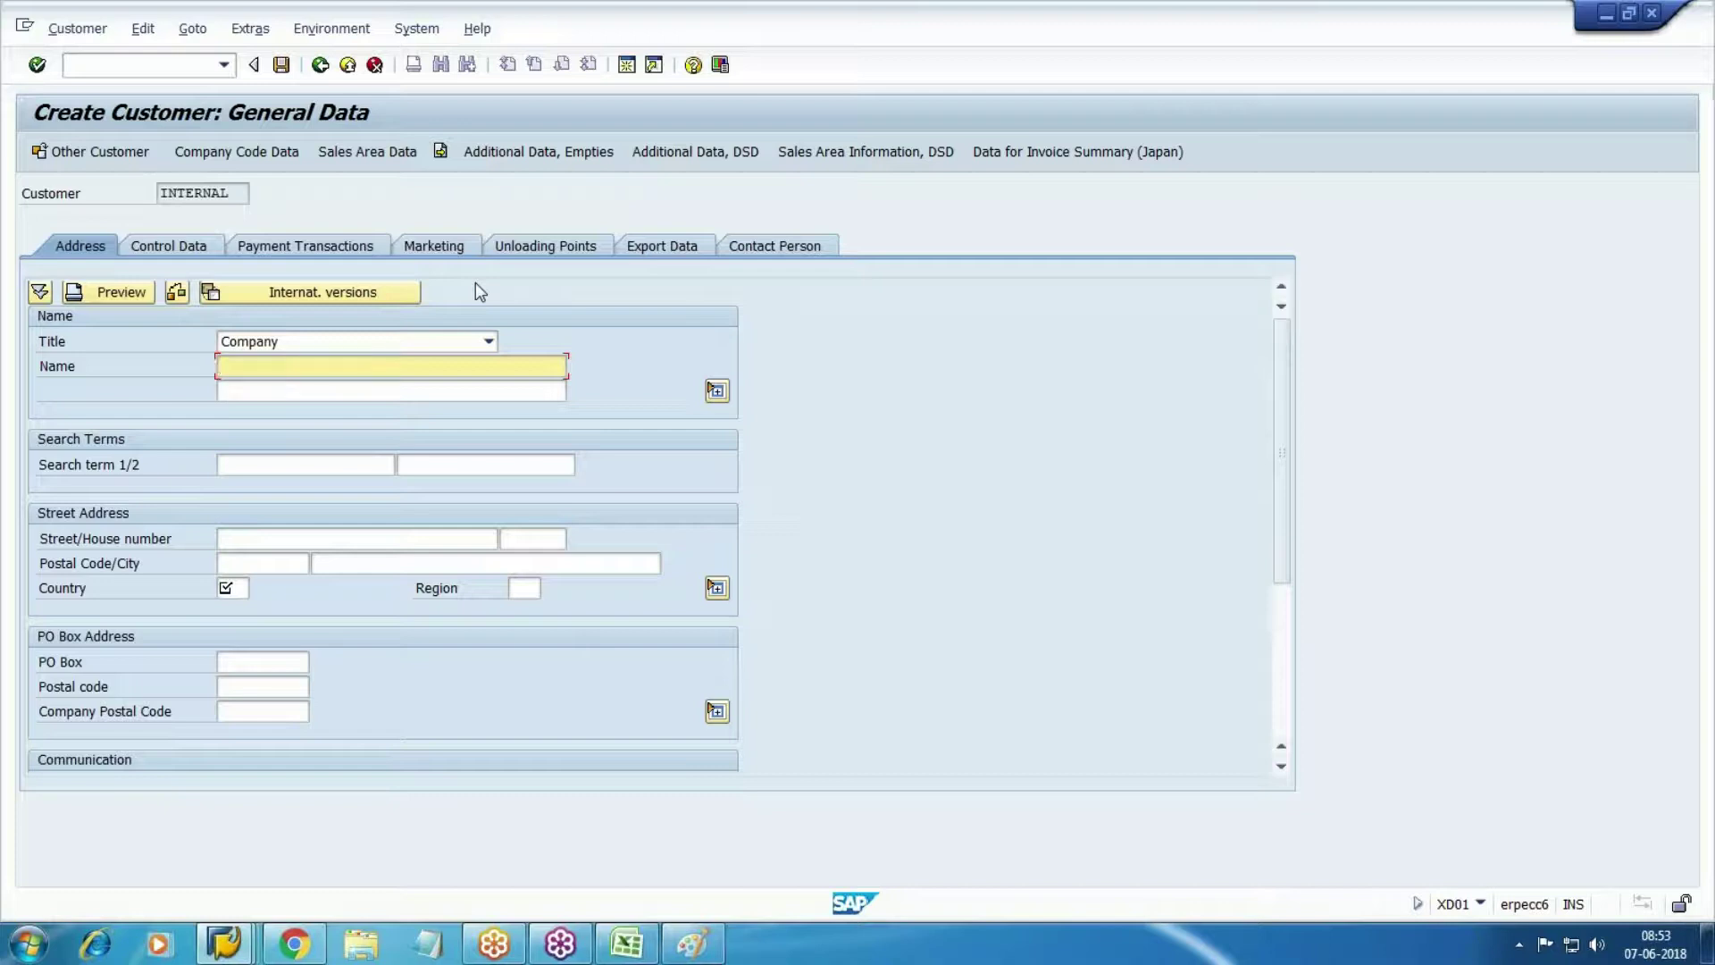
{"action": "type", "text": "Walmart"}
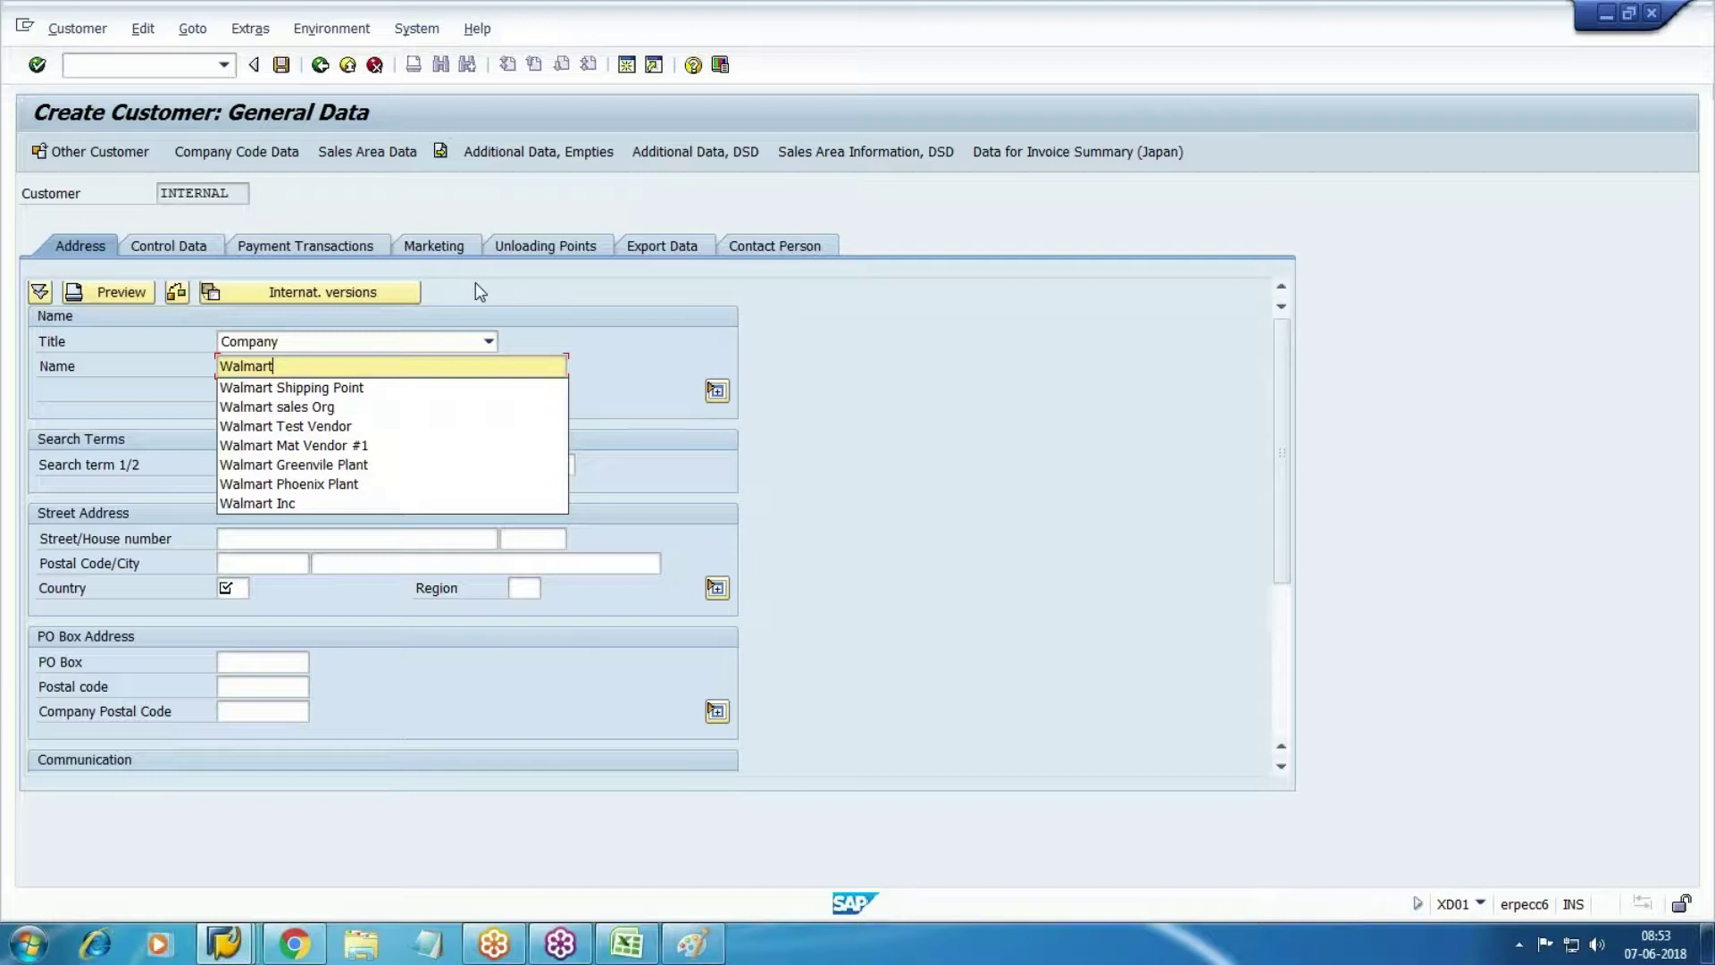
{"action": "key", "text": "Down"}
{"action": "key", "text": "Return"}
{"action": "key", "text": "BackSpace"}
{"action": "key", "text": "BackSpace"}
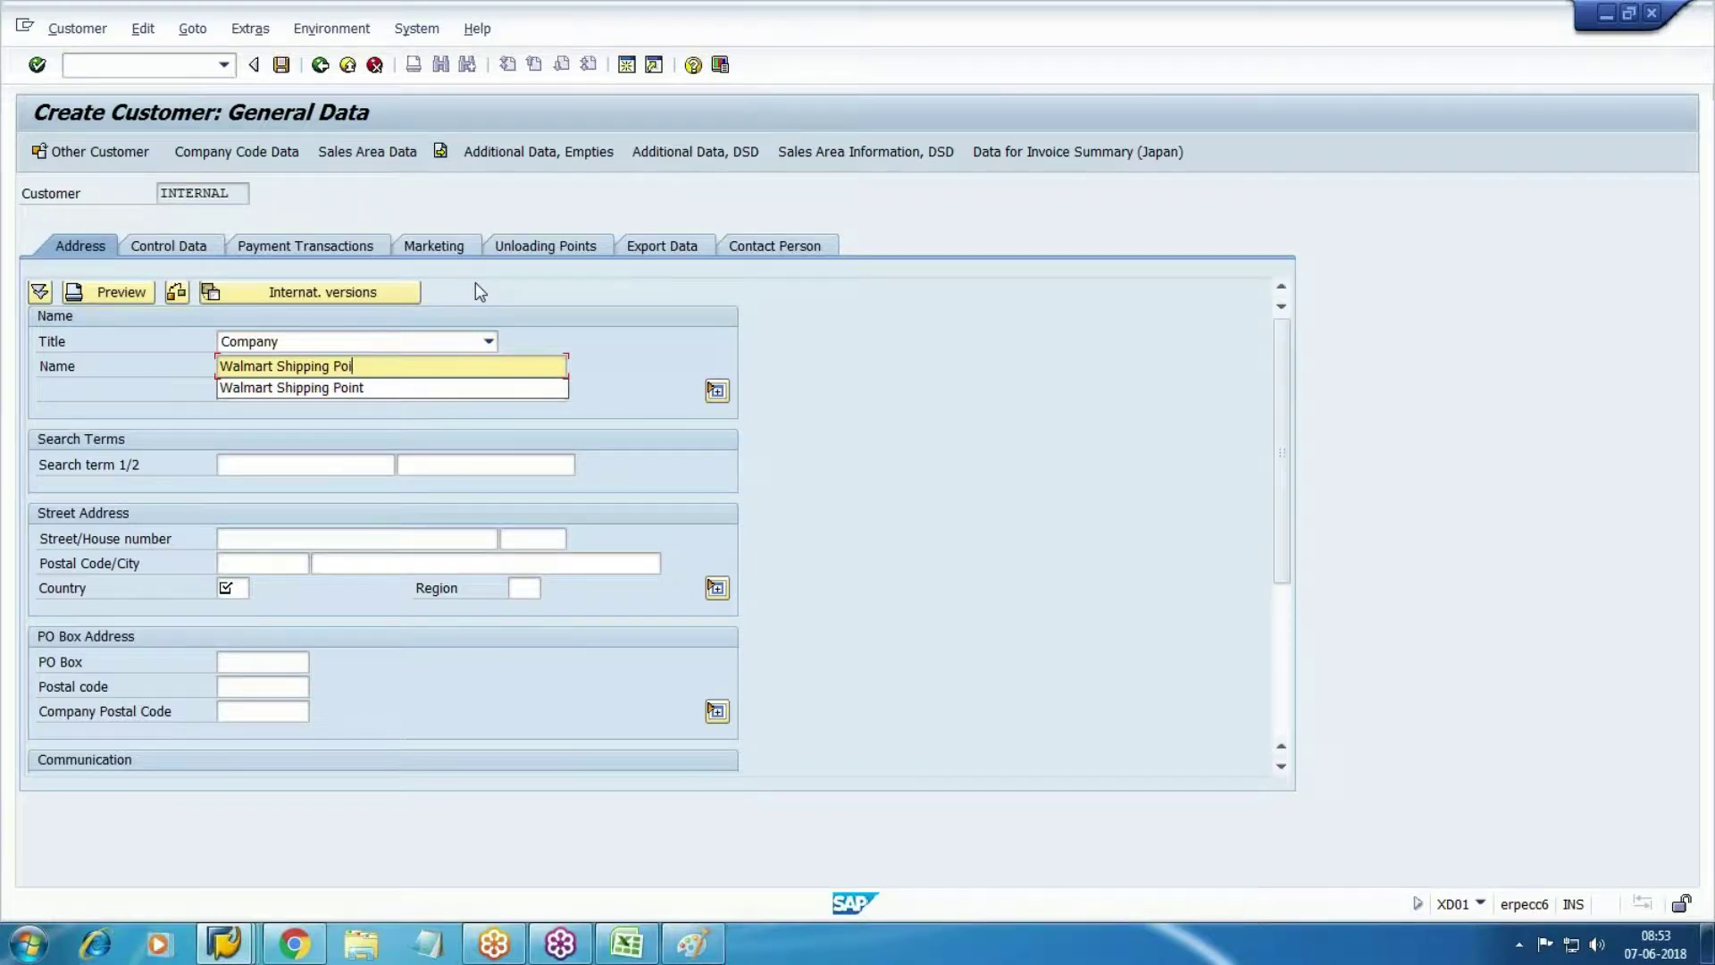
{"action": "key", "text": "BackSpace"}
{"action": "key", "text": "BackSpace"}
{"action": "key", "text": "BackSpace"}
{"action": "key", "text": "BackSpace"}
{"action": "key", "text": "BackSpace"}
{"action": "key", "text": "BackSpace"}
{"action": "key", "text": "BackSpace"}
{"action": "key", "text": "BackSpace"}
{"action": "key", "text": "BackSpace"}
{"action": "key", "text": "BackSpace"}
{"action": "key", "text": "BackSpace"}
{"action": "type", "text": "D "}
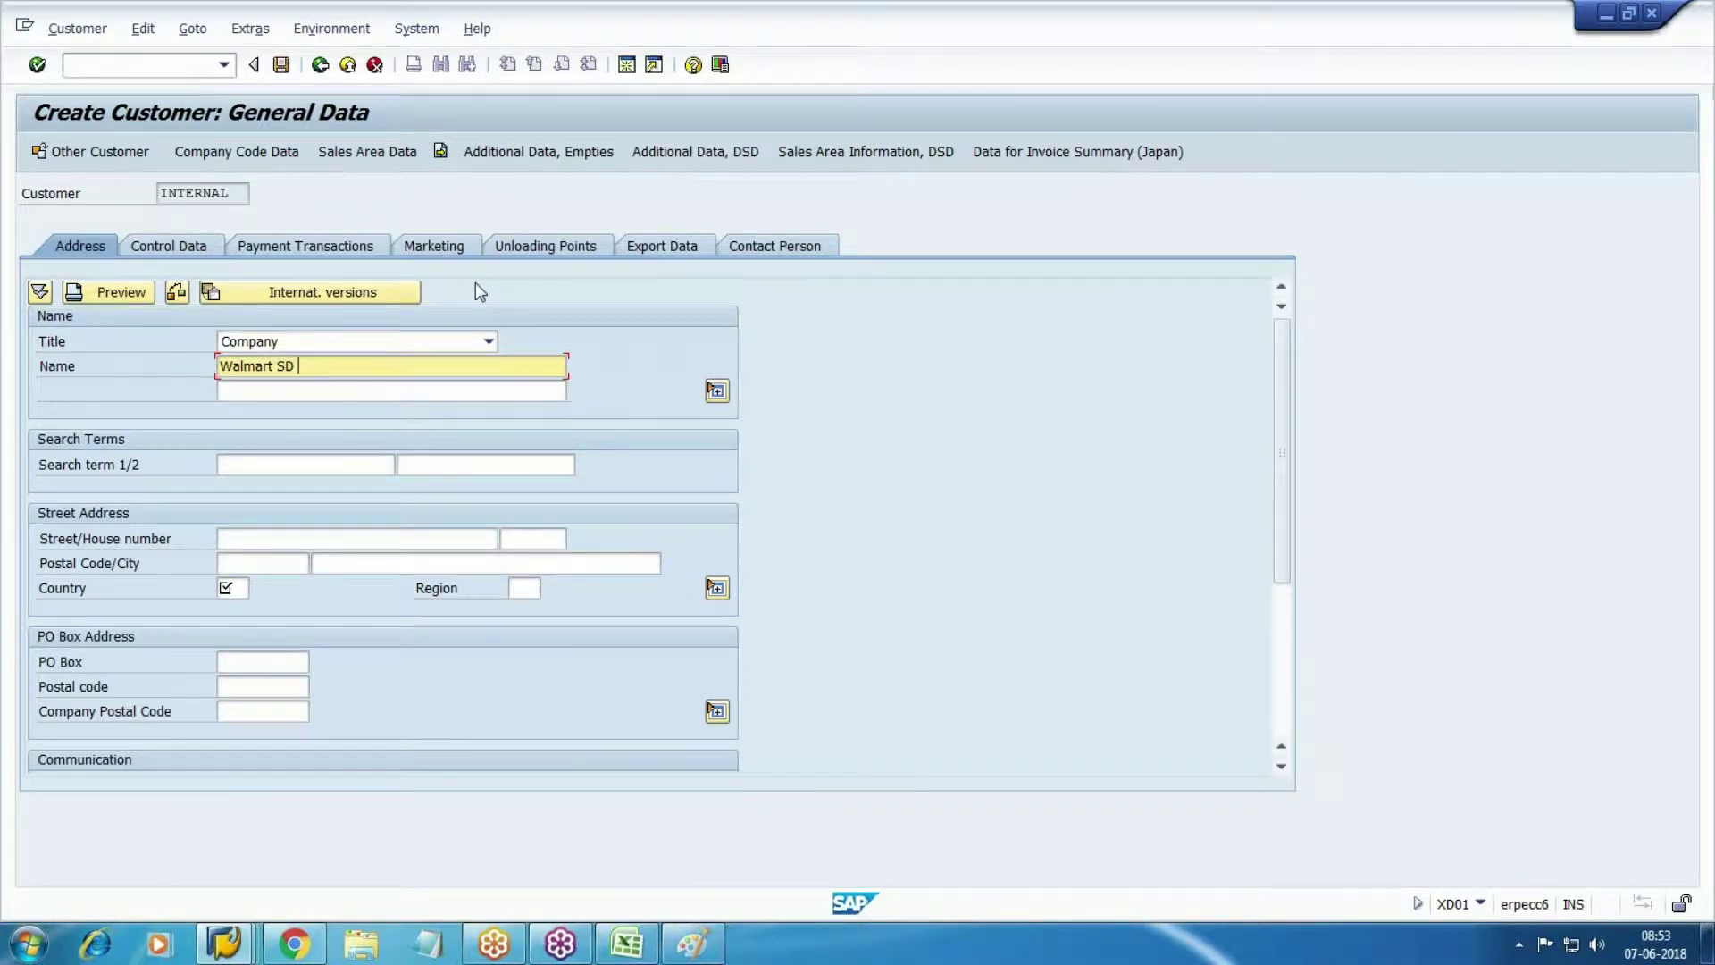
{"action": "type", "text": "Test Customer #1"}
{"action": "key", "text": "Tab"}
{"action": "key", "text": "Tab"}
{"action": "key", "text": "Tab"}
{"action": "key", "text": "Tab"}
{"action": "key", "text": "Tab"}
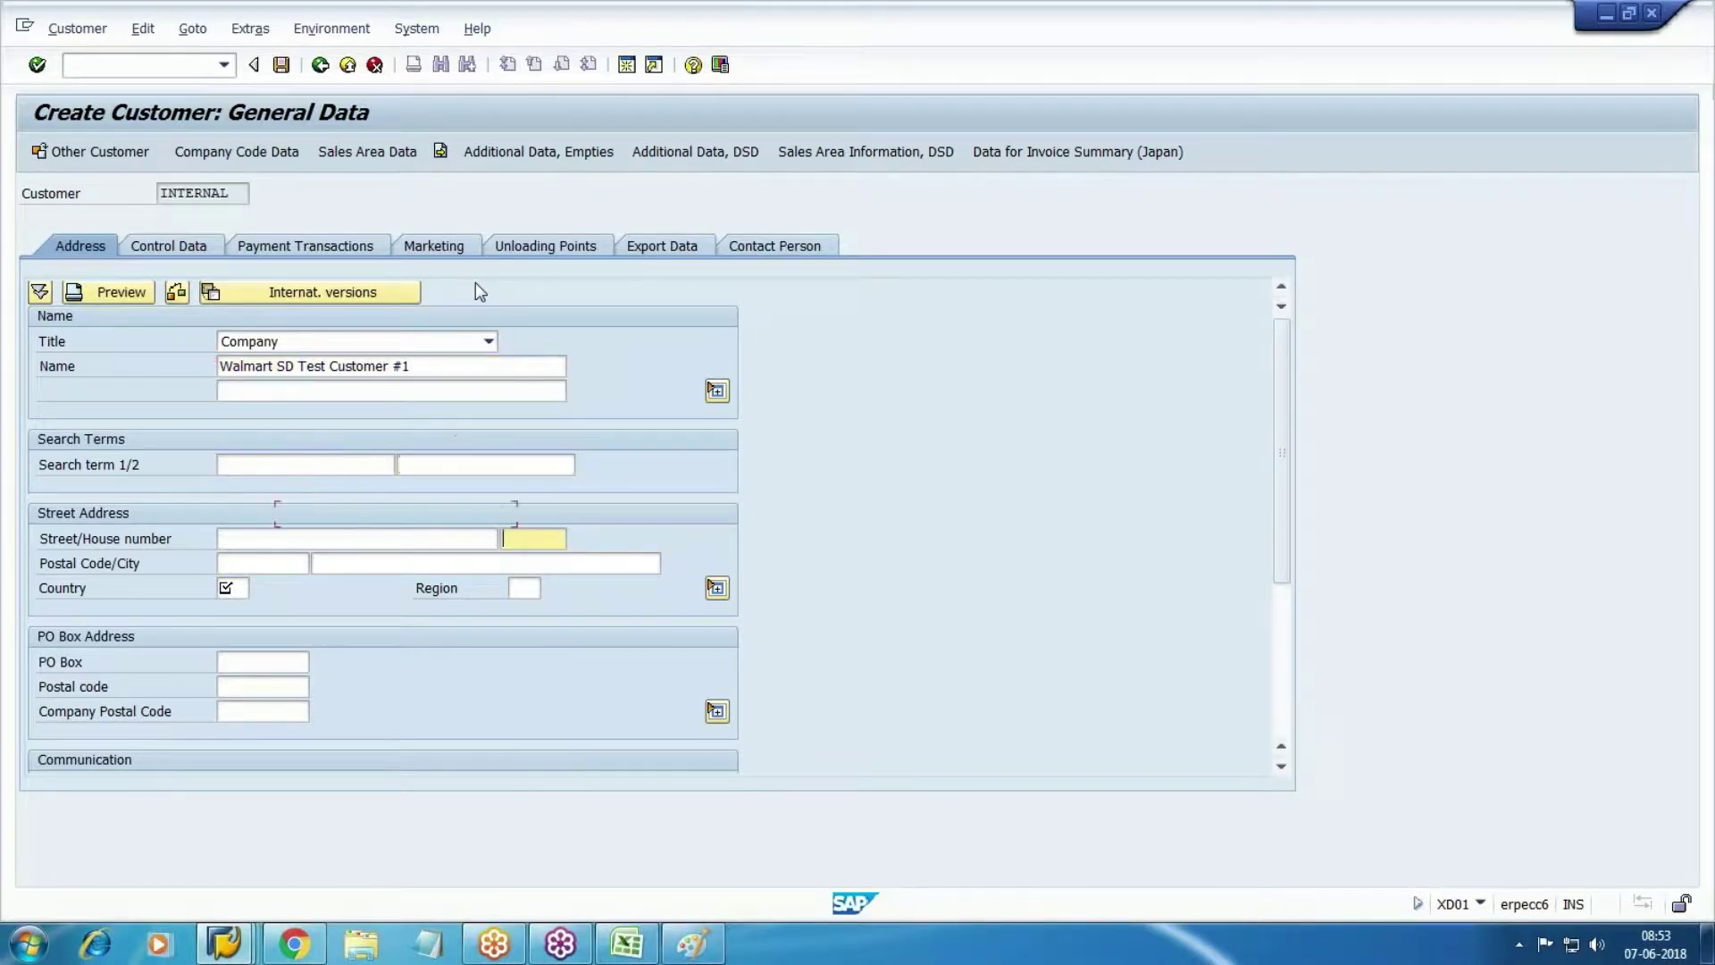
Enter street 'Street #5' with house number 11.
{"action": "key", "text": "shift+Tab"}
{"action": "type", "text": "St"}
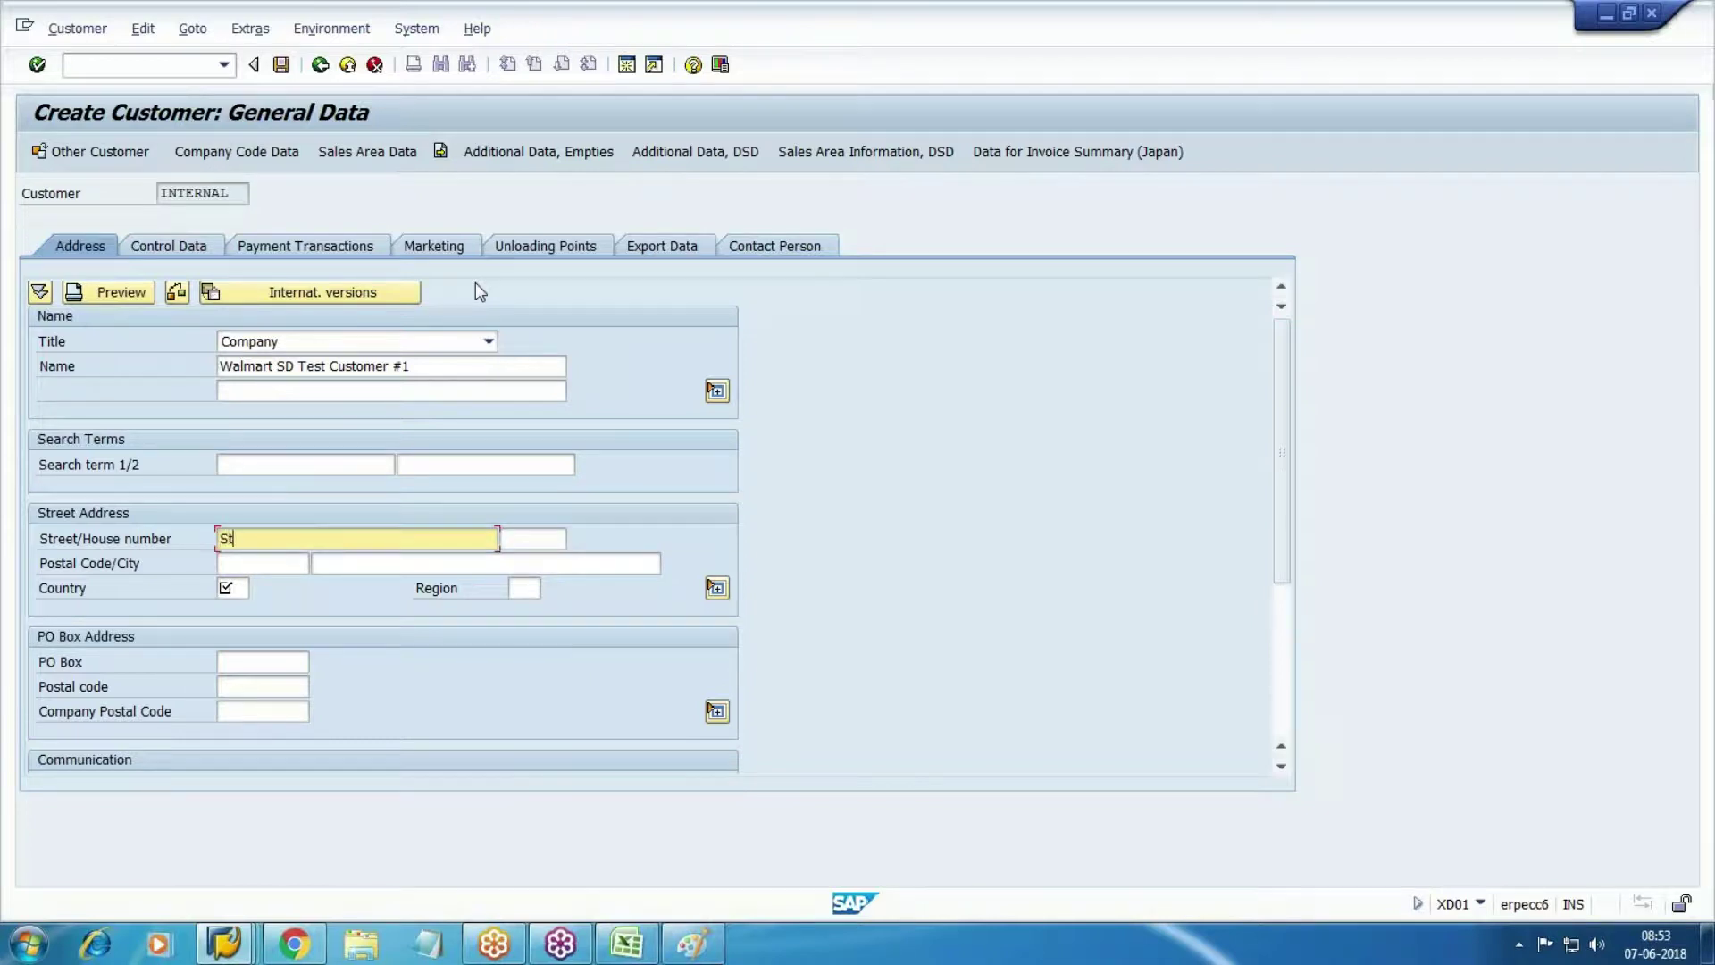
{"action": "type", "text": "reet #5"}
{"action": "key", "text": "Tab"}
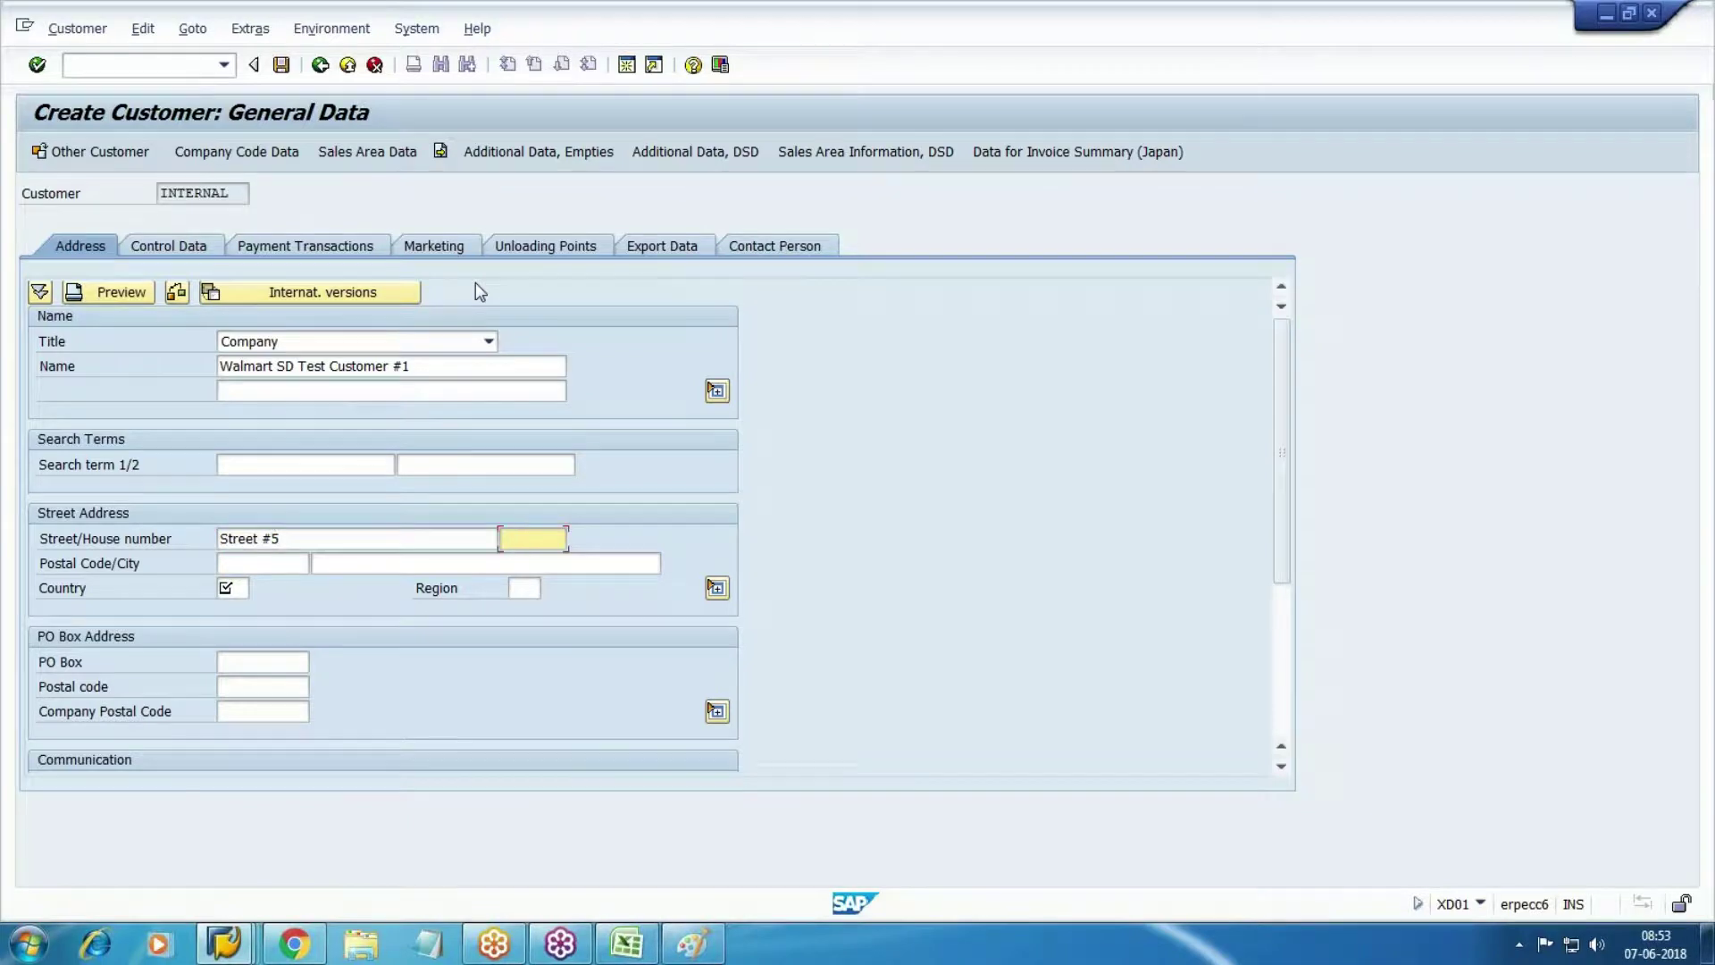
{"action": "type", "text": "11"}
{"action": "key", "text": "Tab"}
Enter postal code 12345 and city Phoenix.
{"action": "type", "text": "12"}
{"action": "key", "text": "Down"}
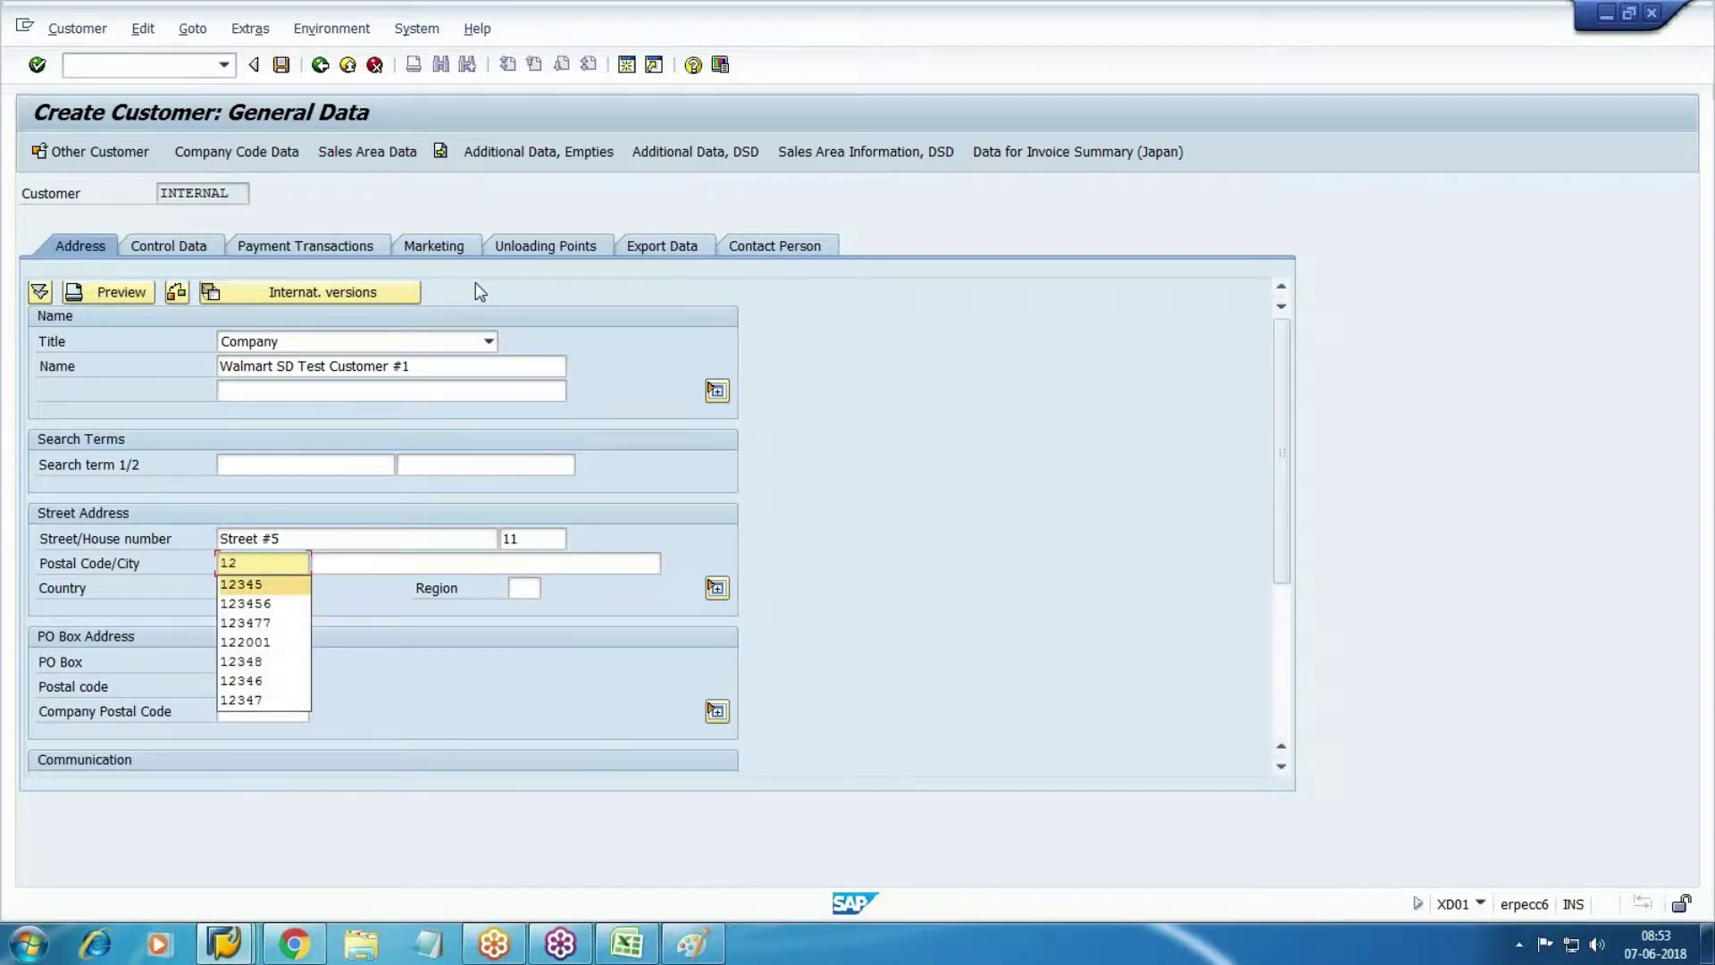
{"action": "key", "text": "Return"}
{"action": "key", "text": "Tab"}
{"action": "type", "text": "P"}
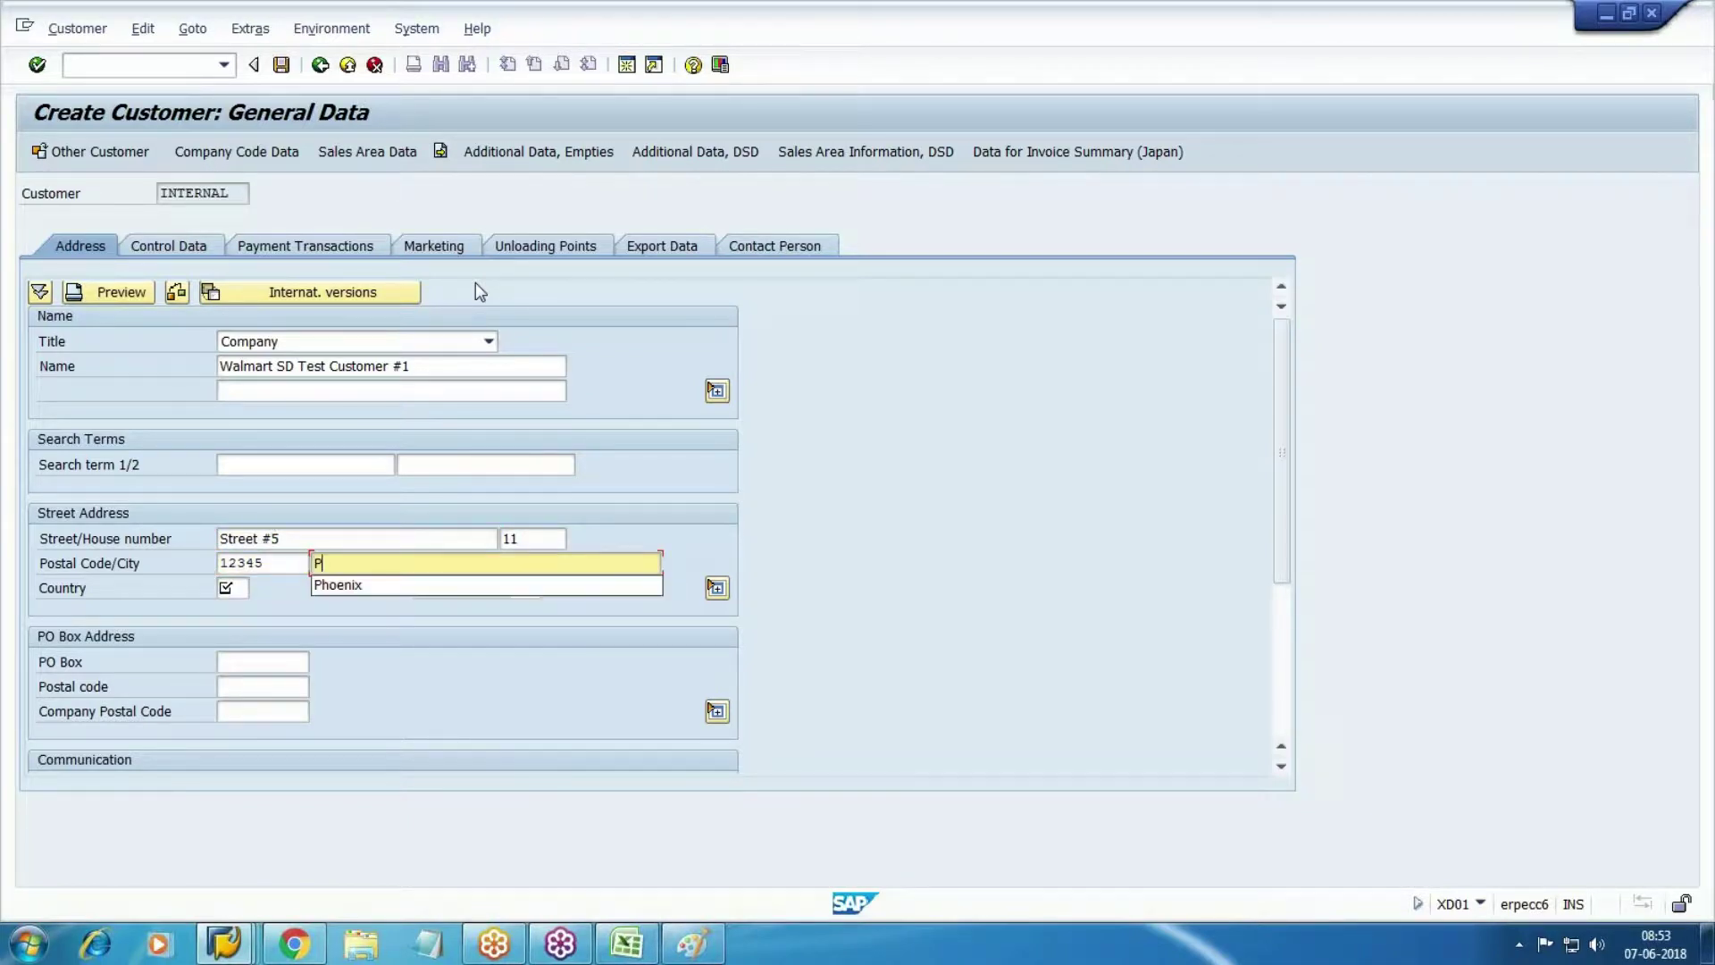
{"action": "key", "text": "Down"}
{"action": "key", "text": "Return"}
Set country US and region AZ, then validate the address.
{"action": "key", "text": "Tab"}
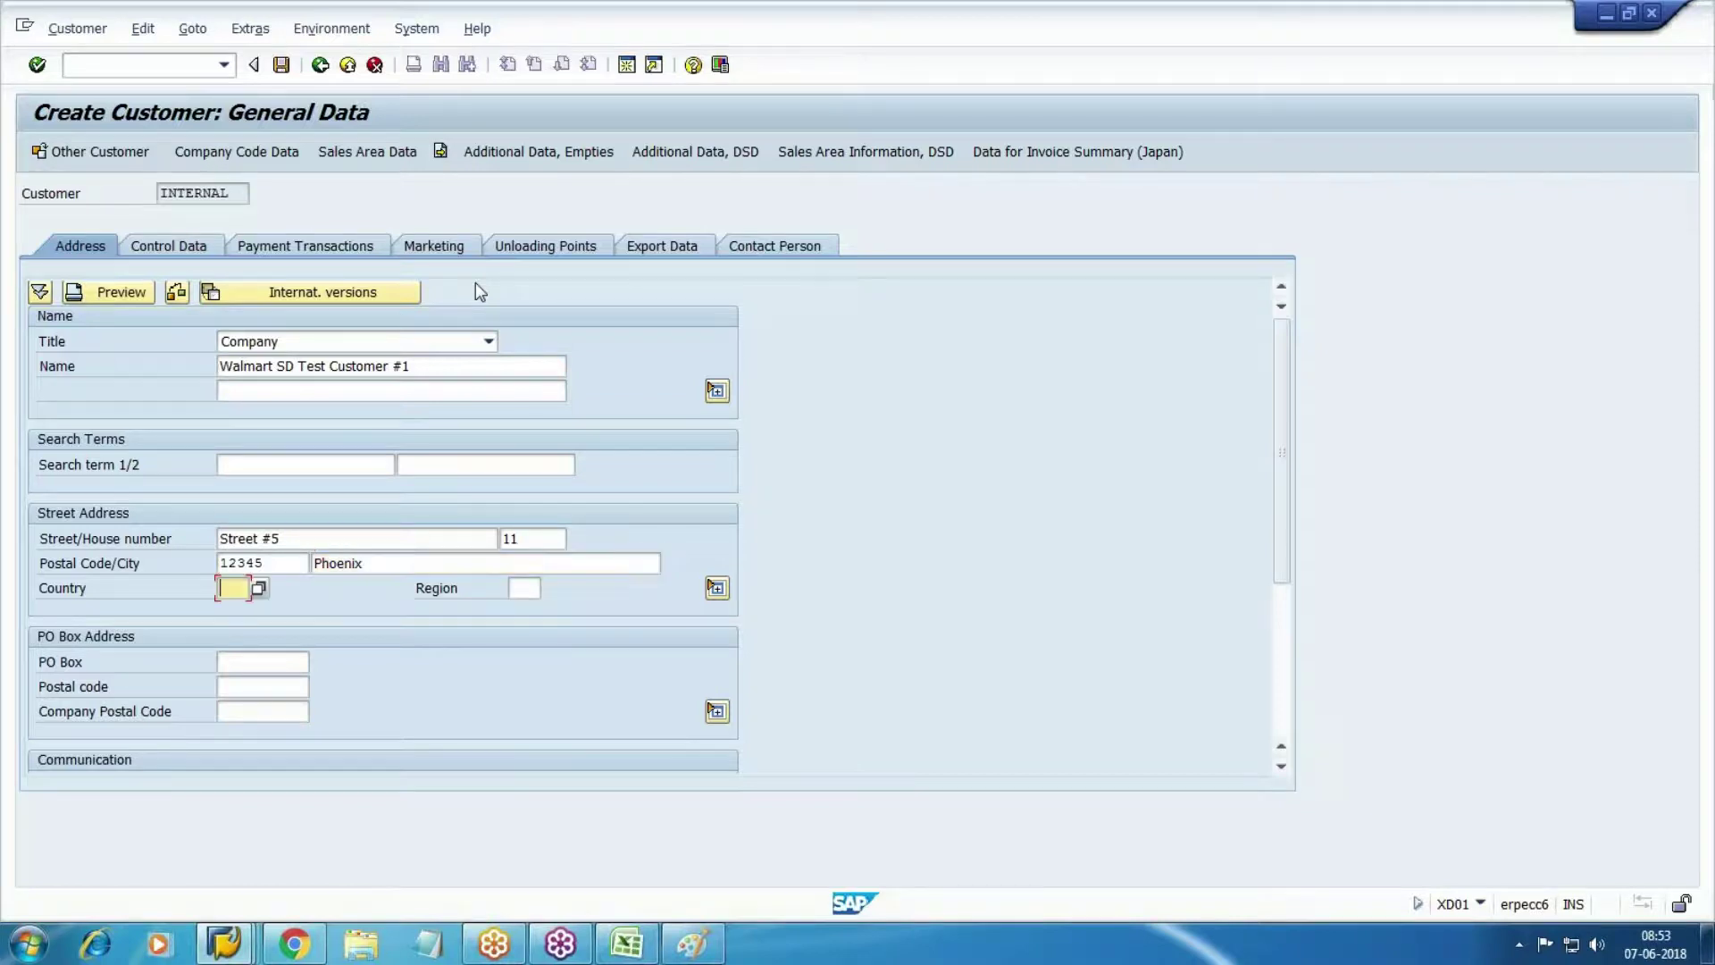
{"action": "type", "text": "US"}
{"action": "key", "text": "Down"}
{"action": "key", "text": "Return"}
{"action": "key", "text": "Tab"}
{"action": "type", "text": "A"}
{"action": "key", "text": "Down"}
{"action": "key", "text": "Return"}
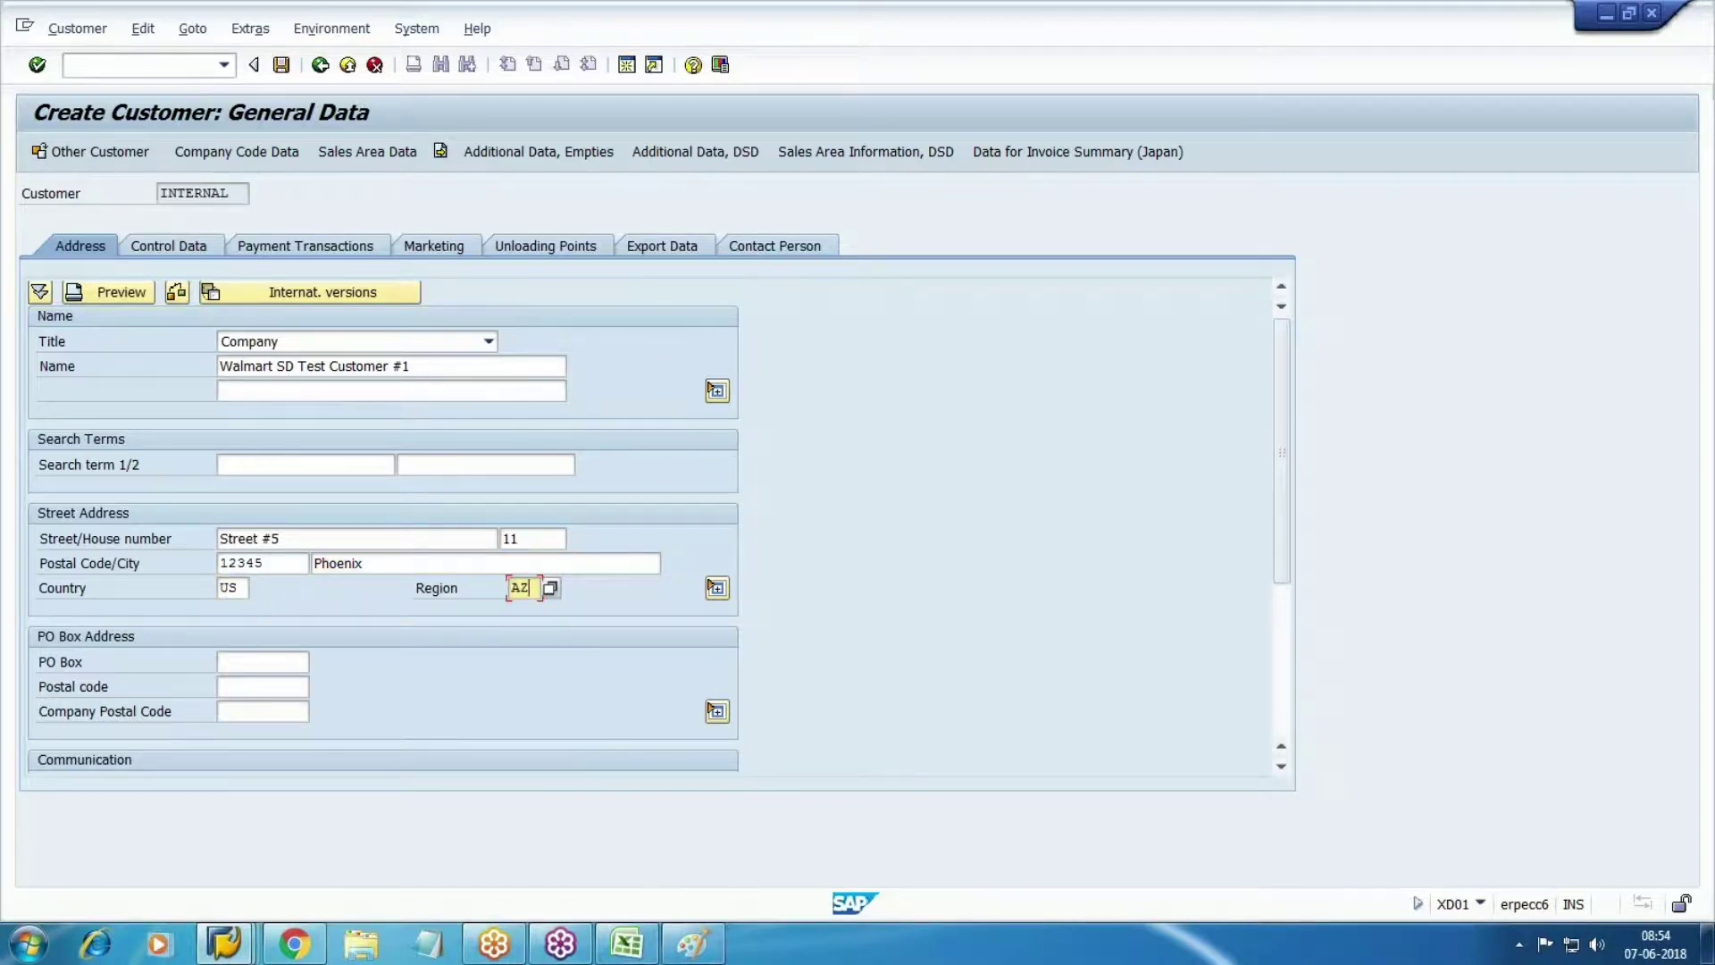
{"action": "key", "text": "Return"}
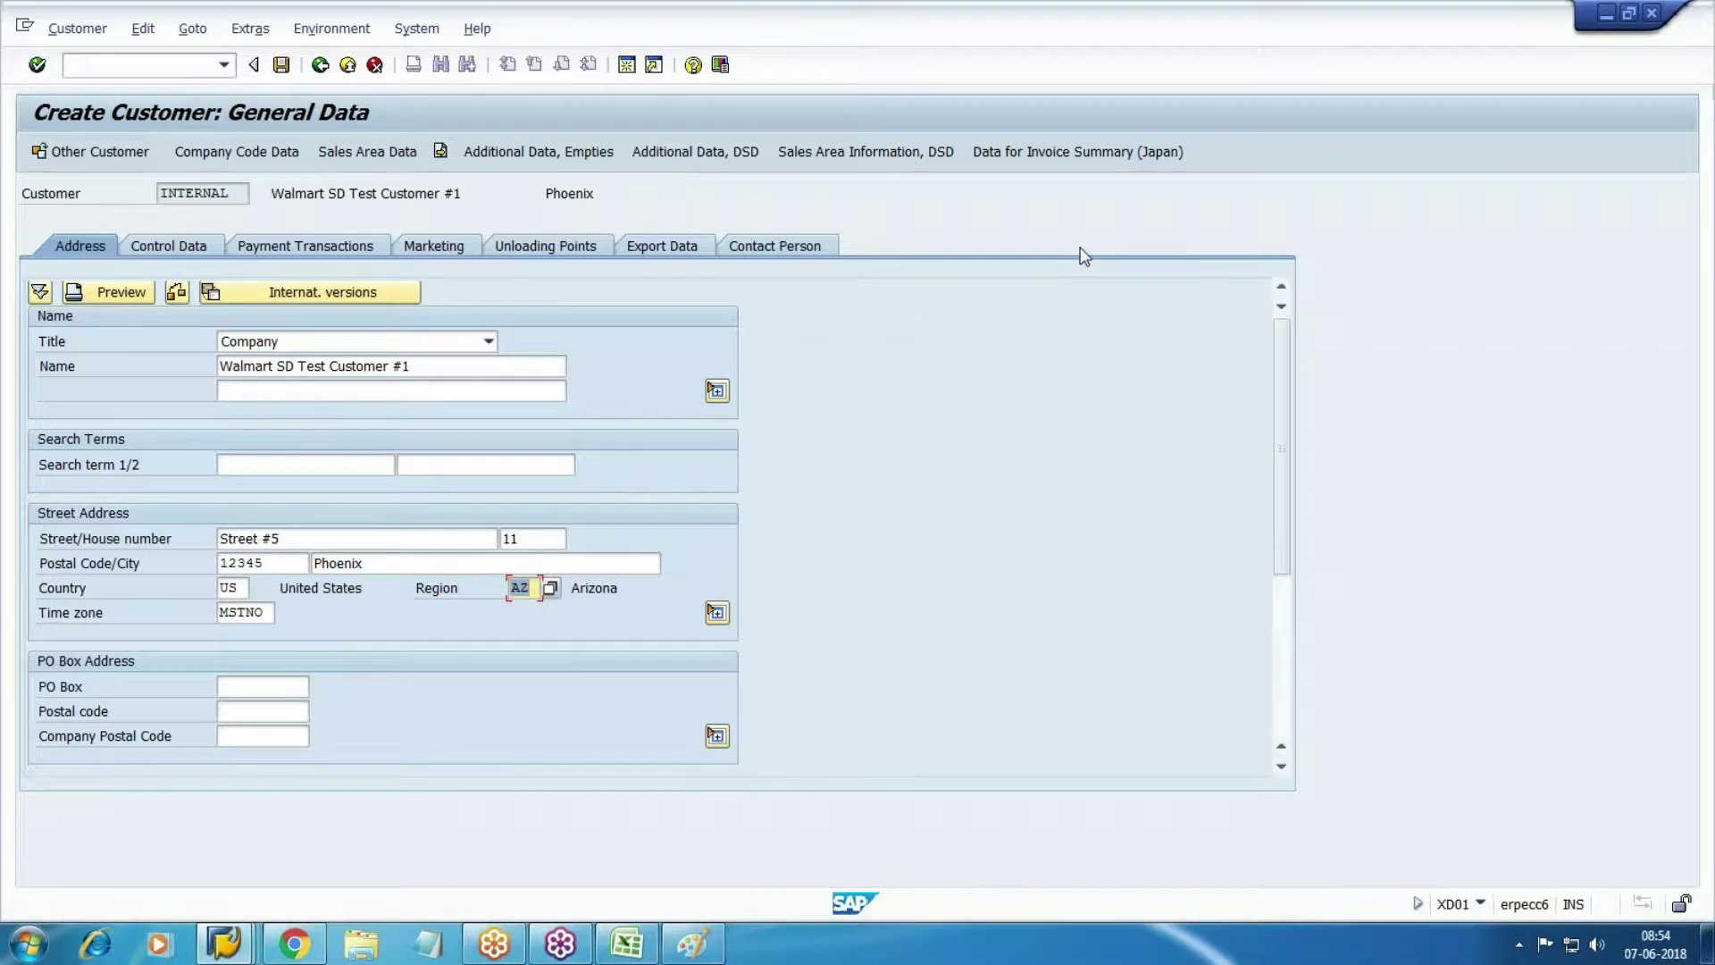
Open WM10 Company Code Data, list reconciliation accounts, and switch to the FS00 window.
{"action": "left_click", "coordinate": [245, 148]}
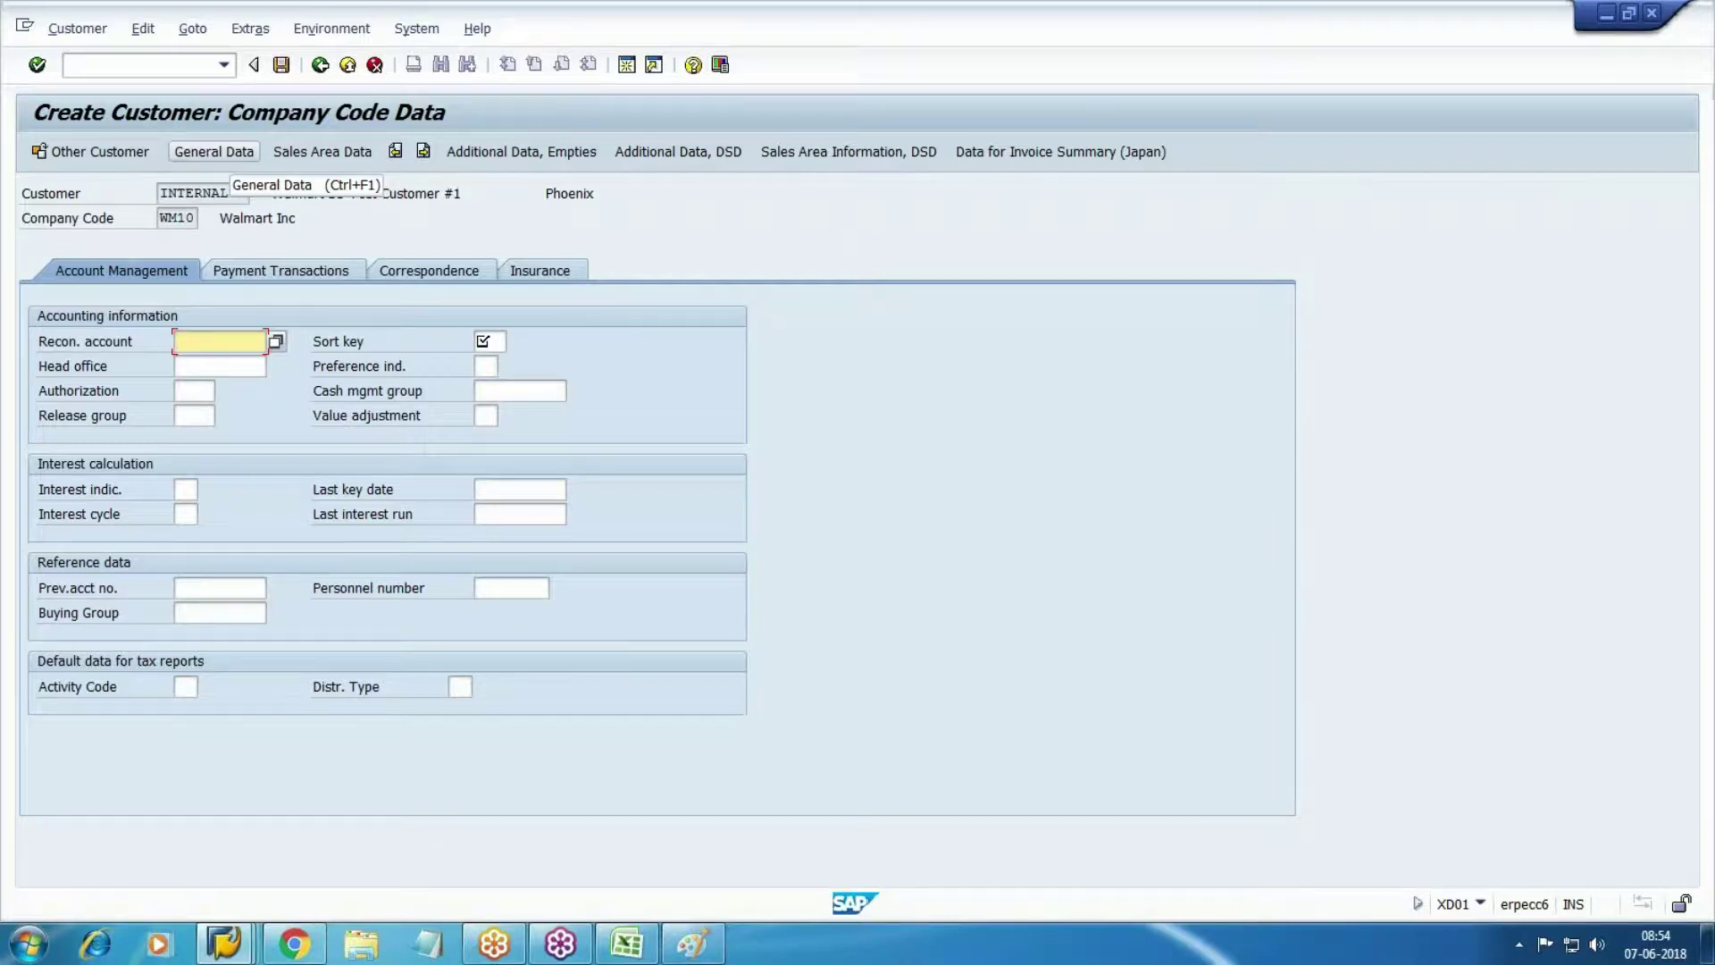
{"action": "key", "text": "F4"}
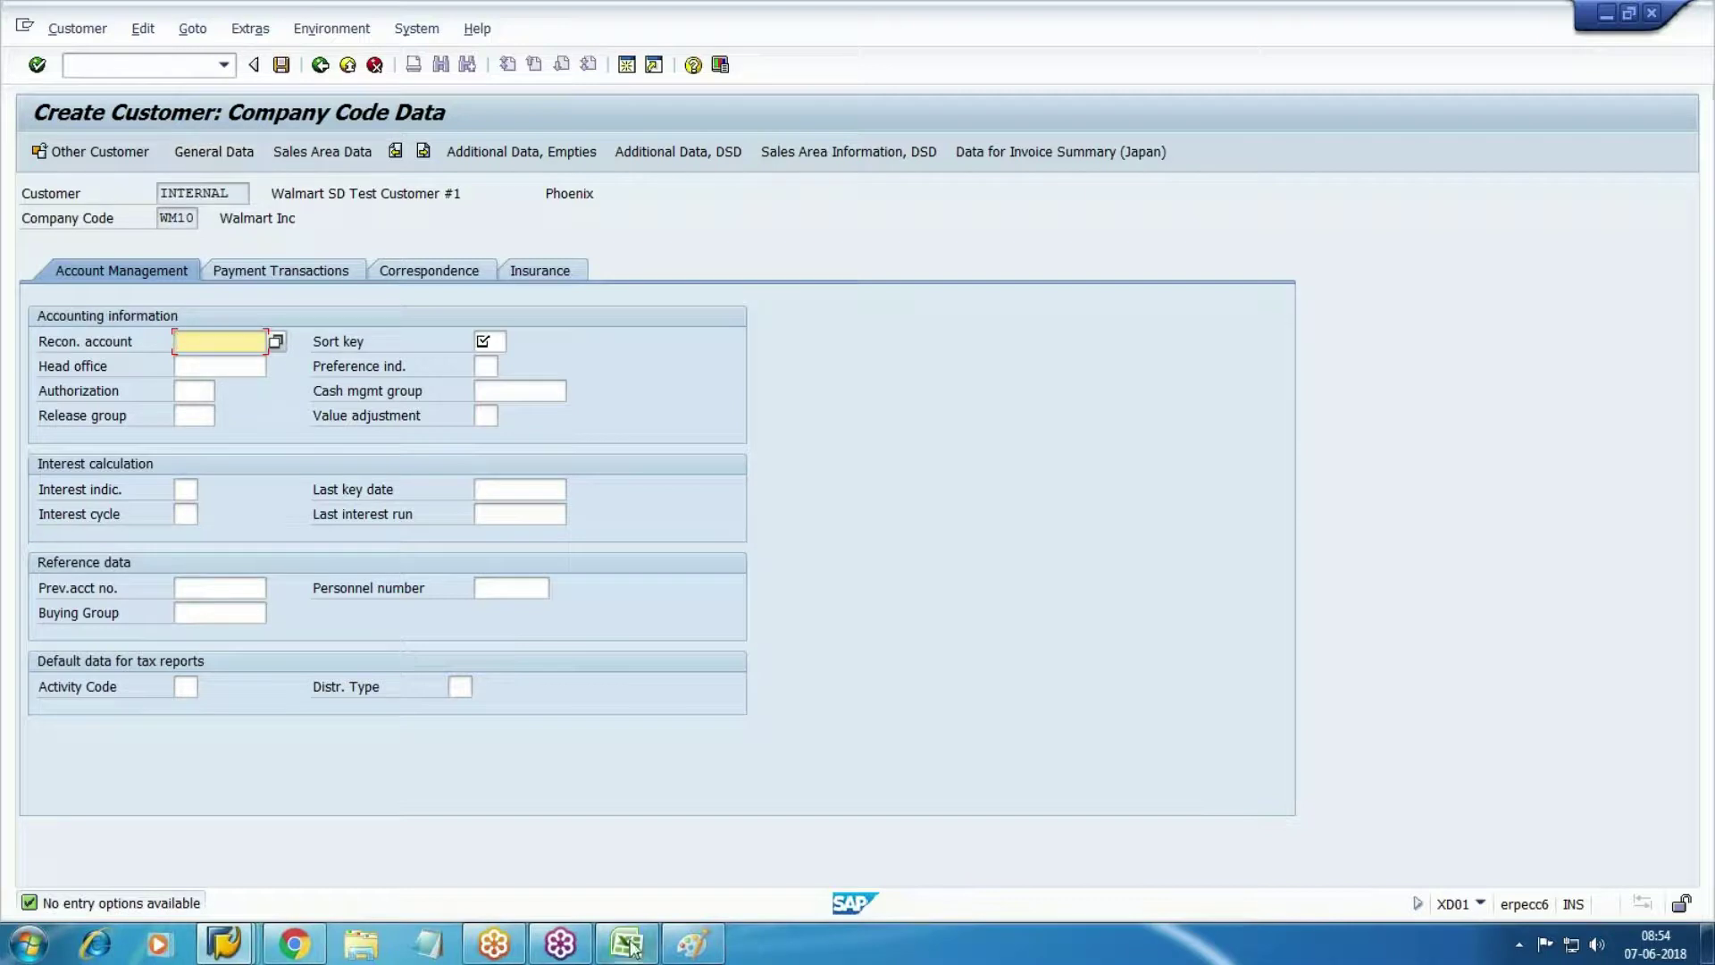
{"action": "left_click", "coordinate": [223, 943]}
In Edit G/L Account Centrally, start creating new G/L account 3006.
{"action": "left_click", "coordinate": [682, 851]}
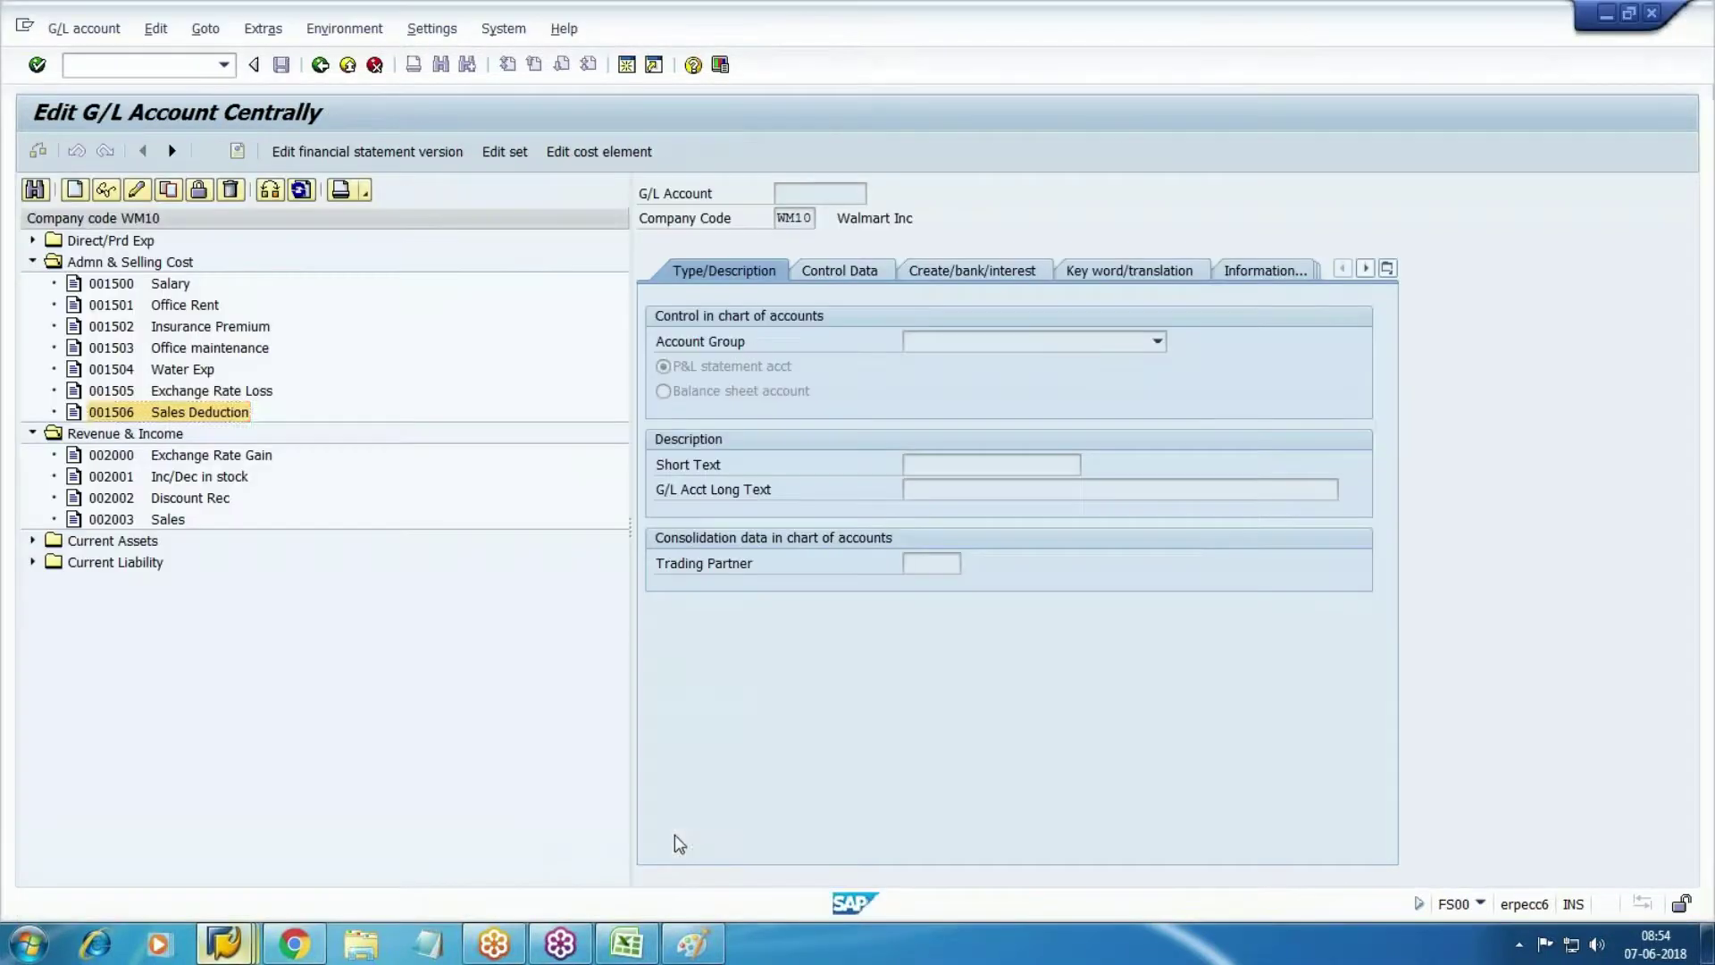
{"action": "left_click", "coordinate": [33, 540]}
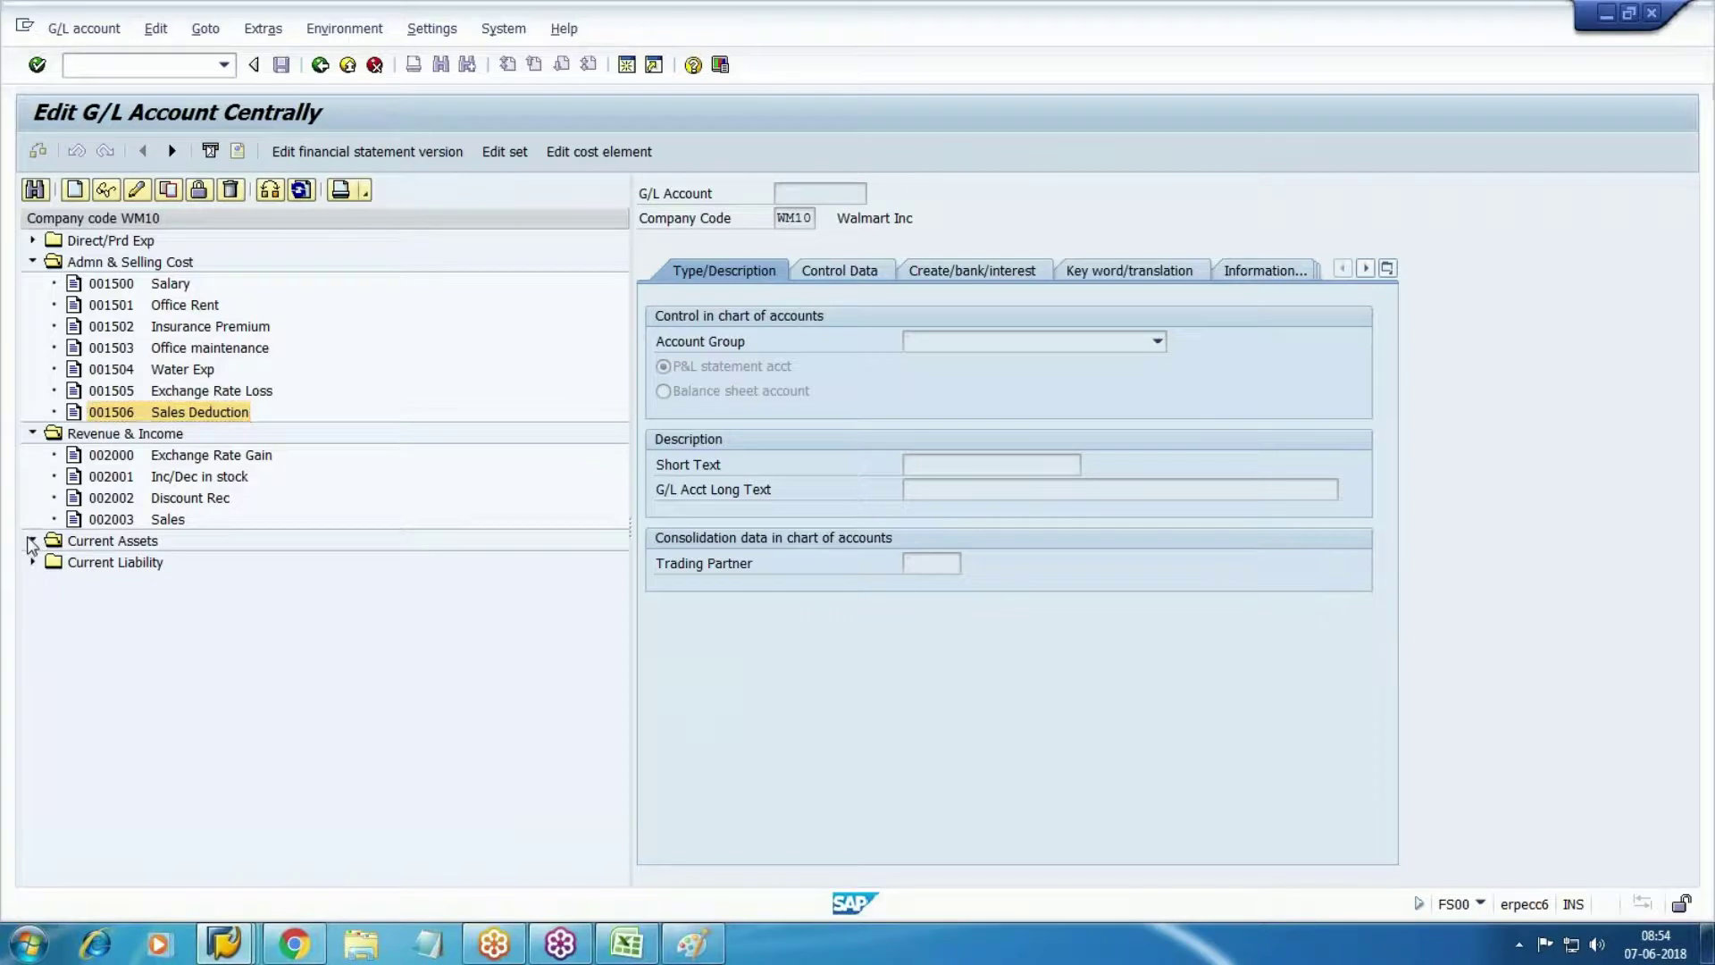
{"action": "left_click", "coordinate": [75, 189]}
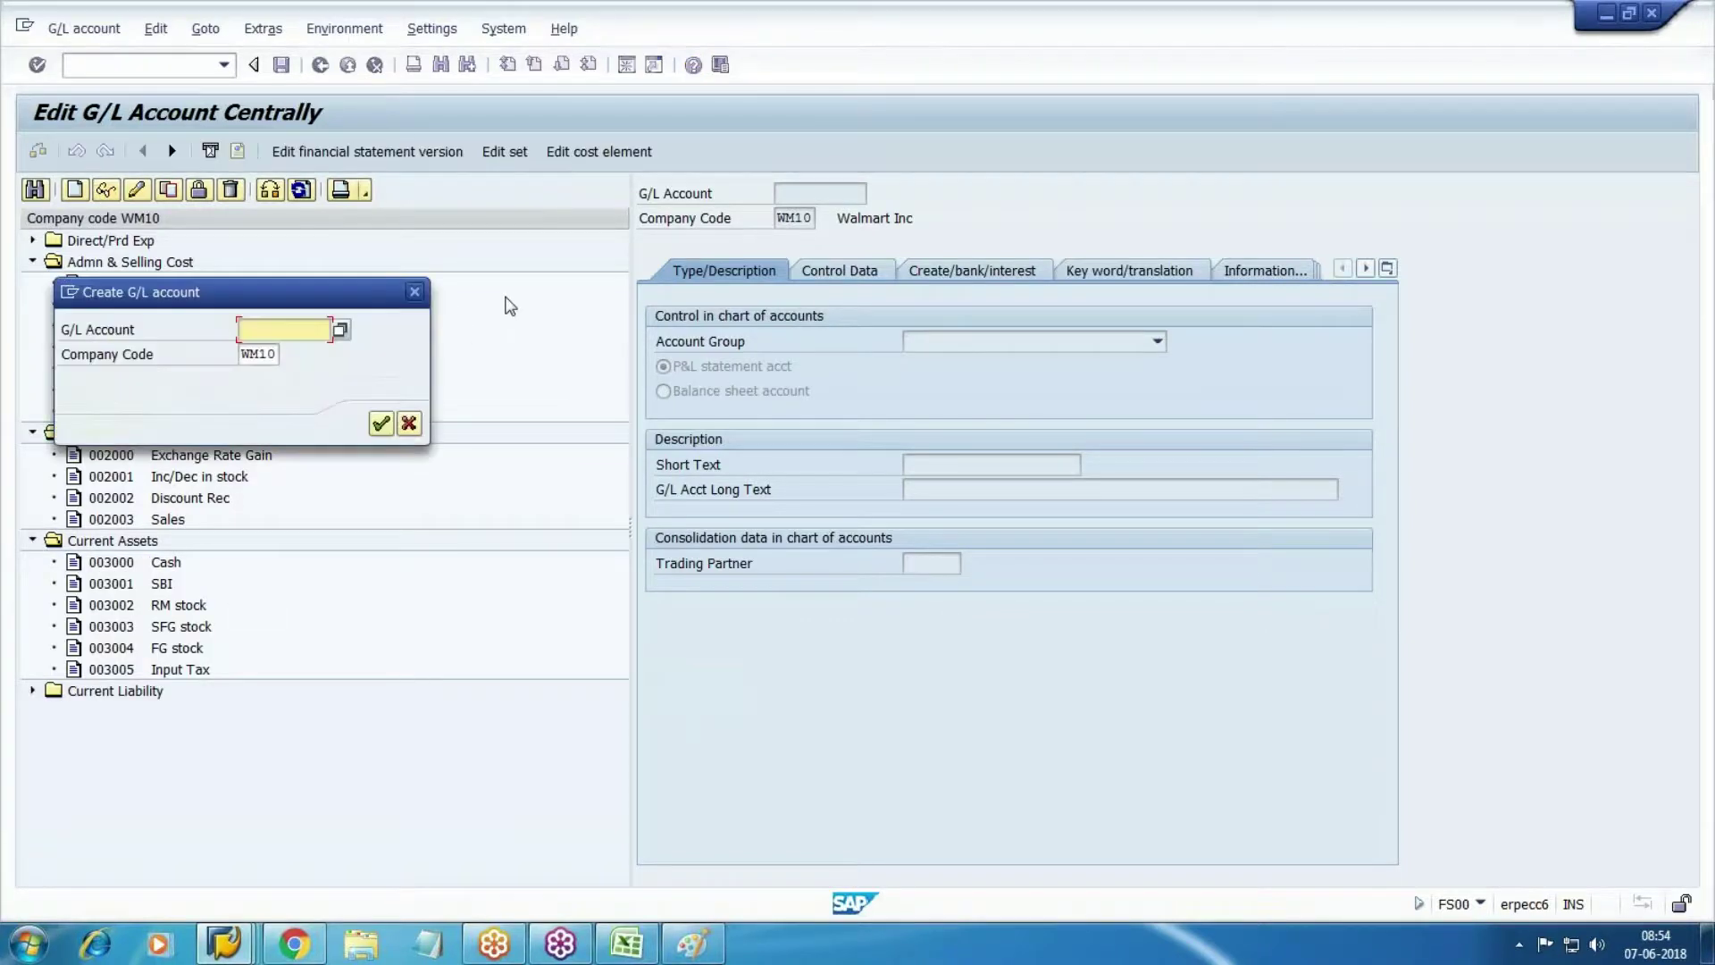
{"action": "type", "text": "3006"}
{"action": "key", "text": "Return"}
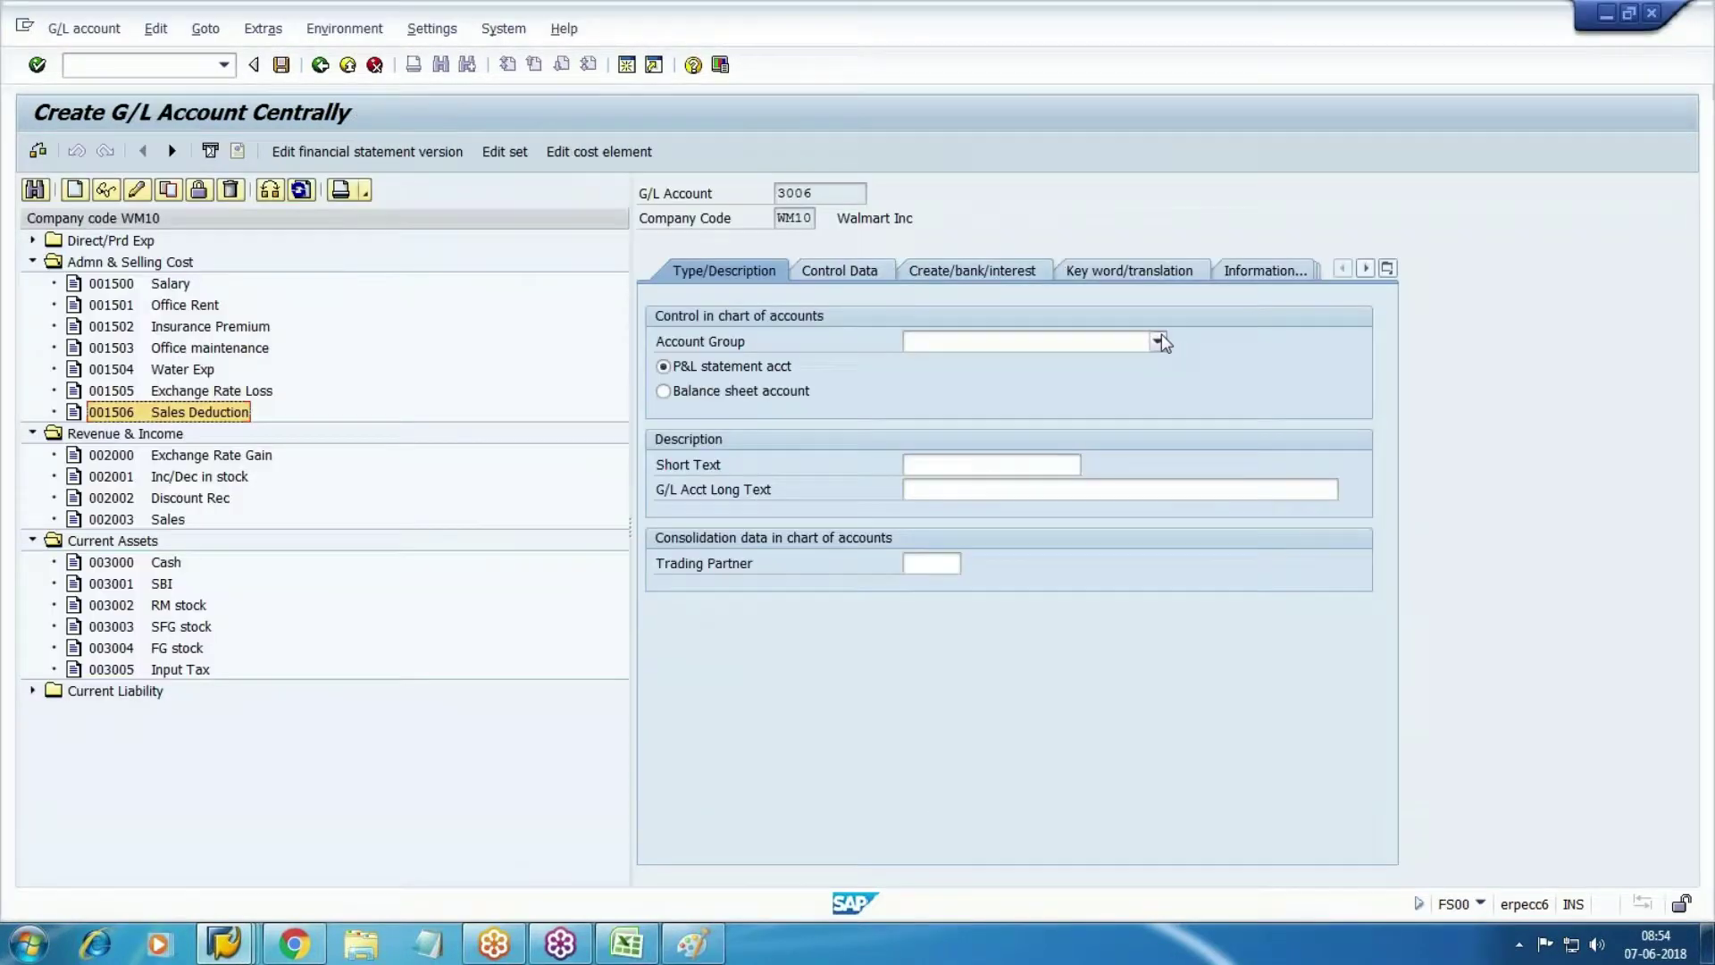
Make 3006 a Current Assets balance sheet account with short and long text 'Accounts Rcvbl'.
{"action": "left_click", "coordinate": [1161, 342]}
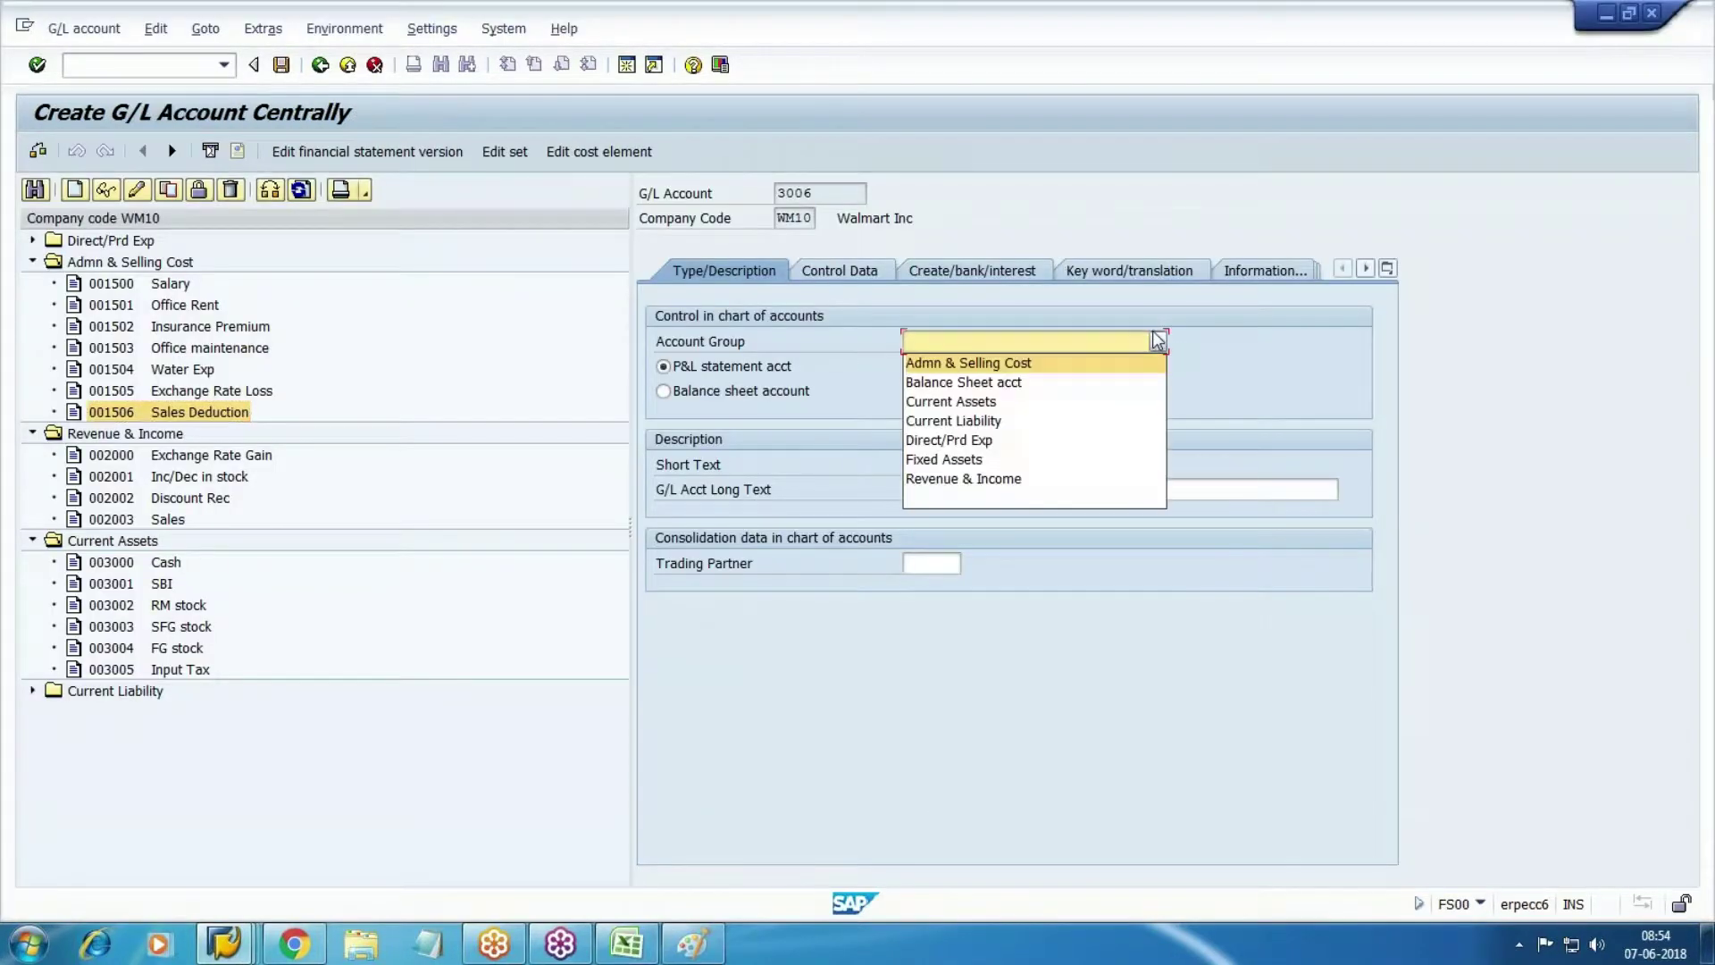
{"action": "left_click", "coordinate": [981, 407]}
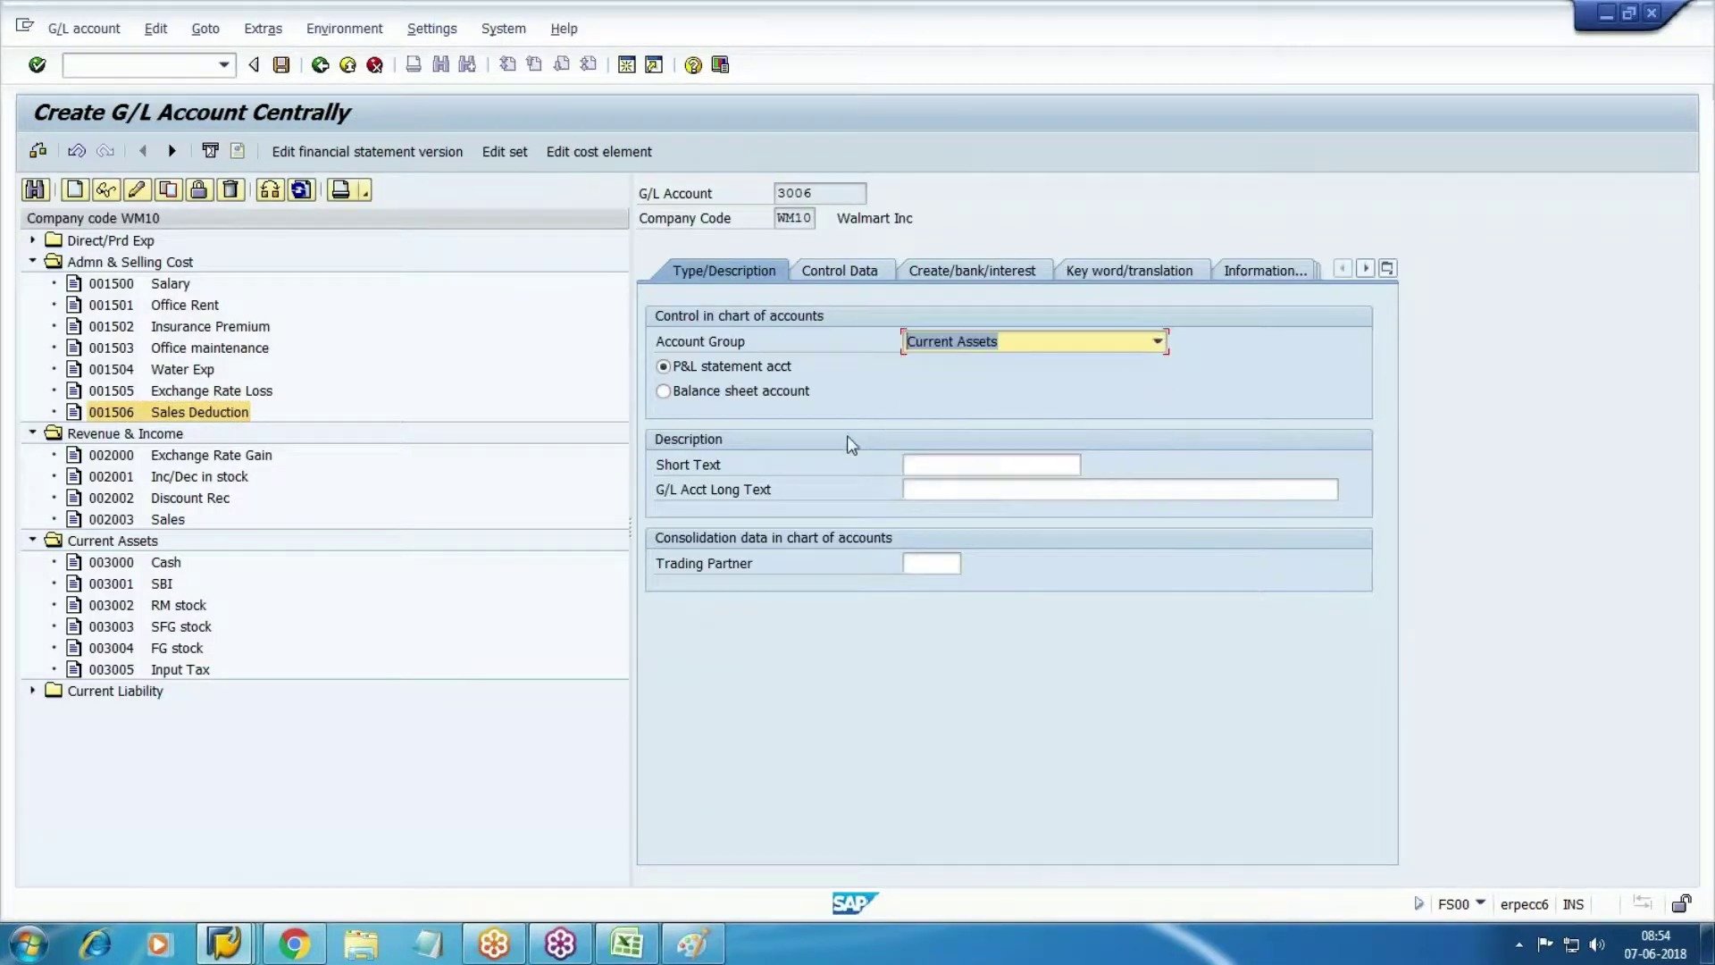
{"action": "left_click", "coordinate": [724, 393]}
{"action": "left_click", "coordinate": [997, 466]}
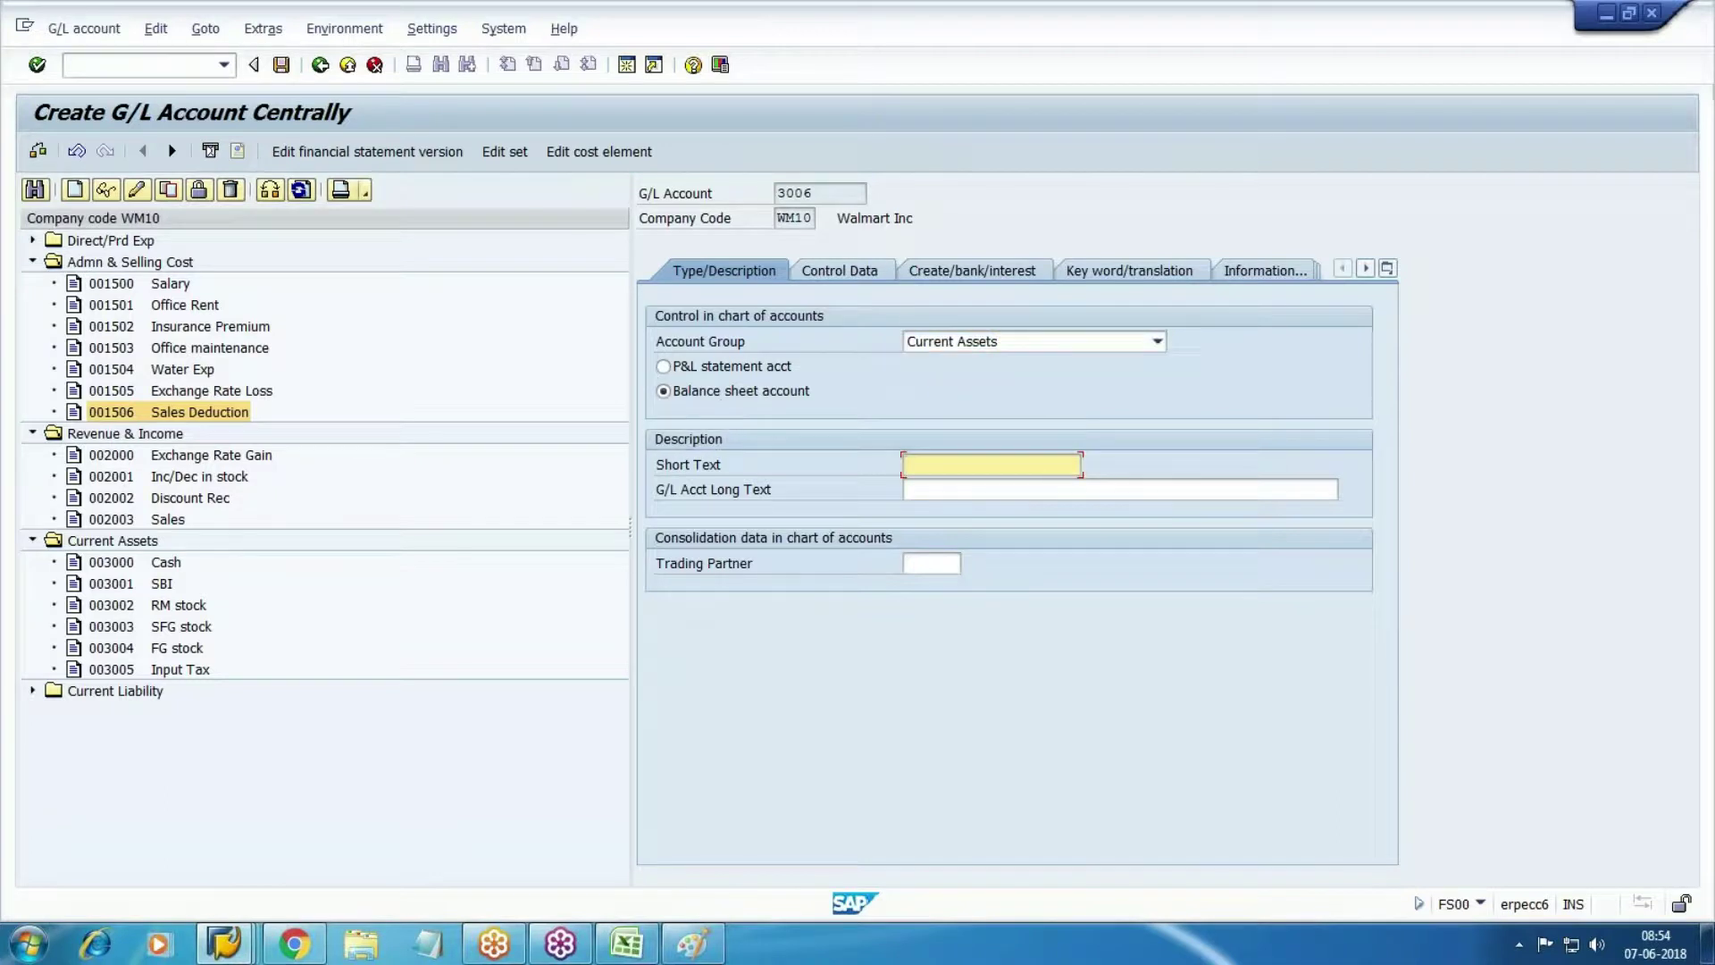
{"action": "type", "text": "Accounts Rcvbl"}
{"action": "key", "text": "shift+Home"}
{"action": "key", "text": "ctrl+c"}
{"action": "key", "text": "Tab"}
{"action": "key", "text": "ctrl+v"}
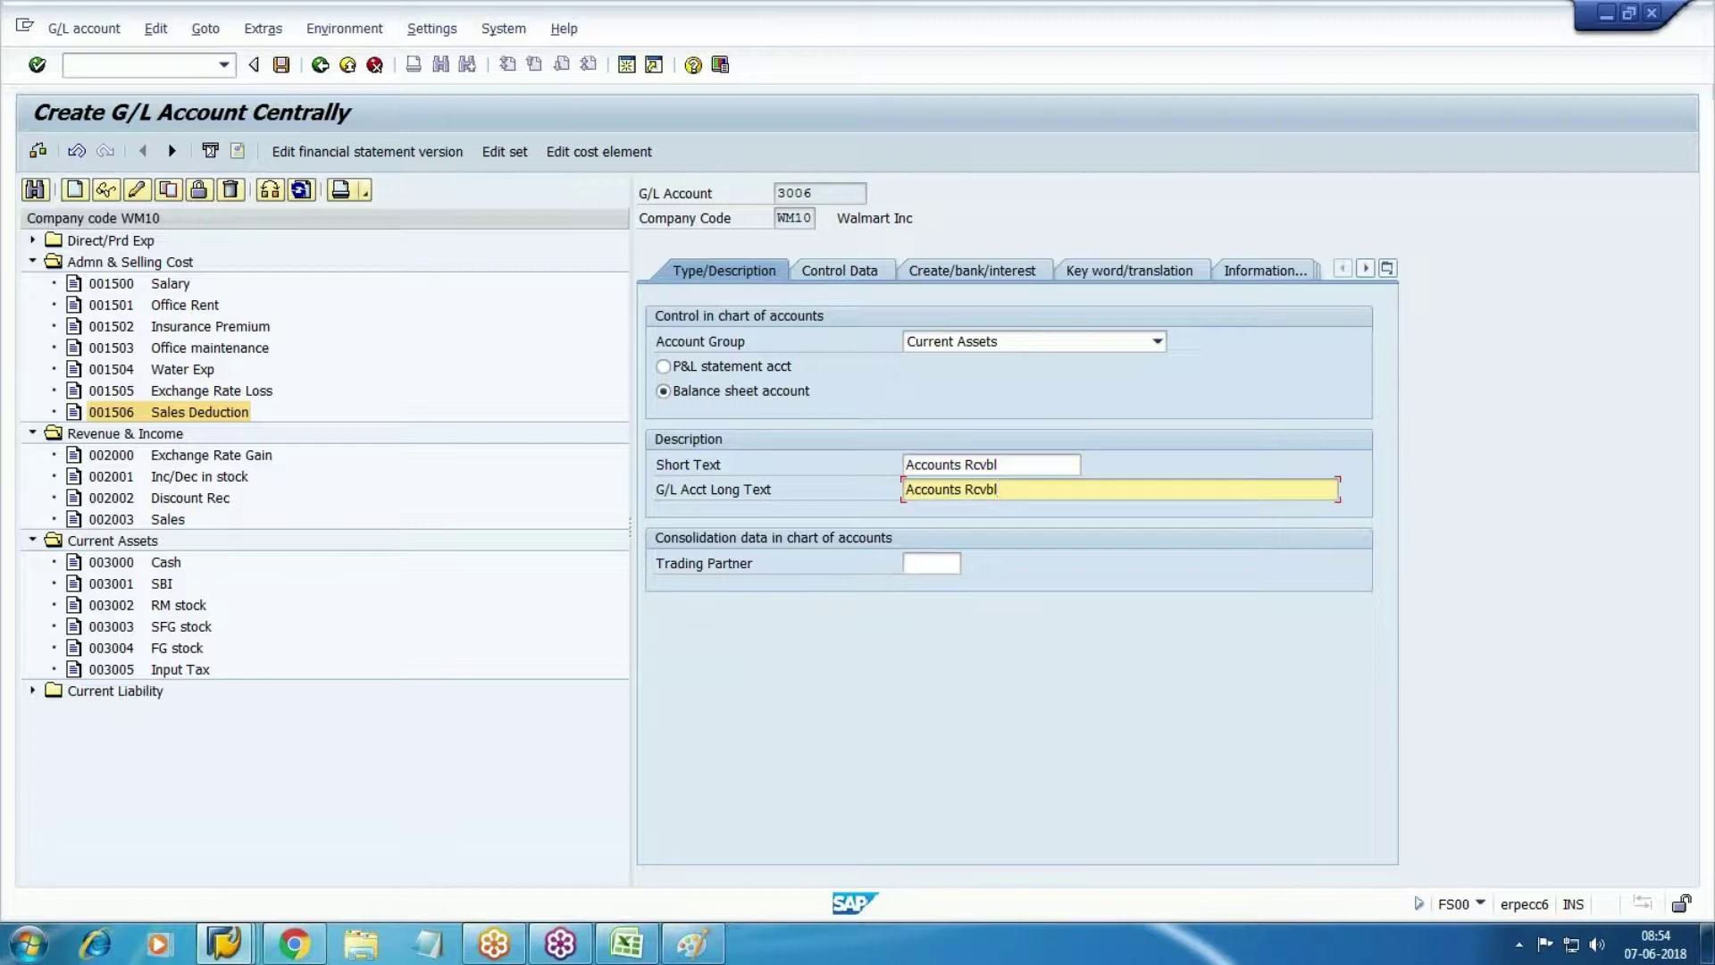
{"action": "left_click", "coordinate": [822, 271]}
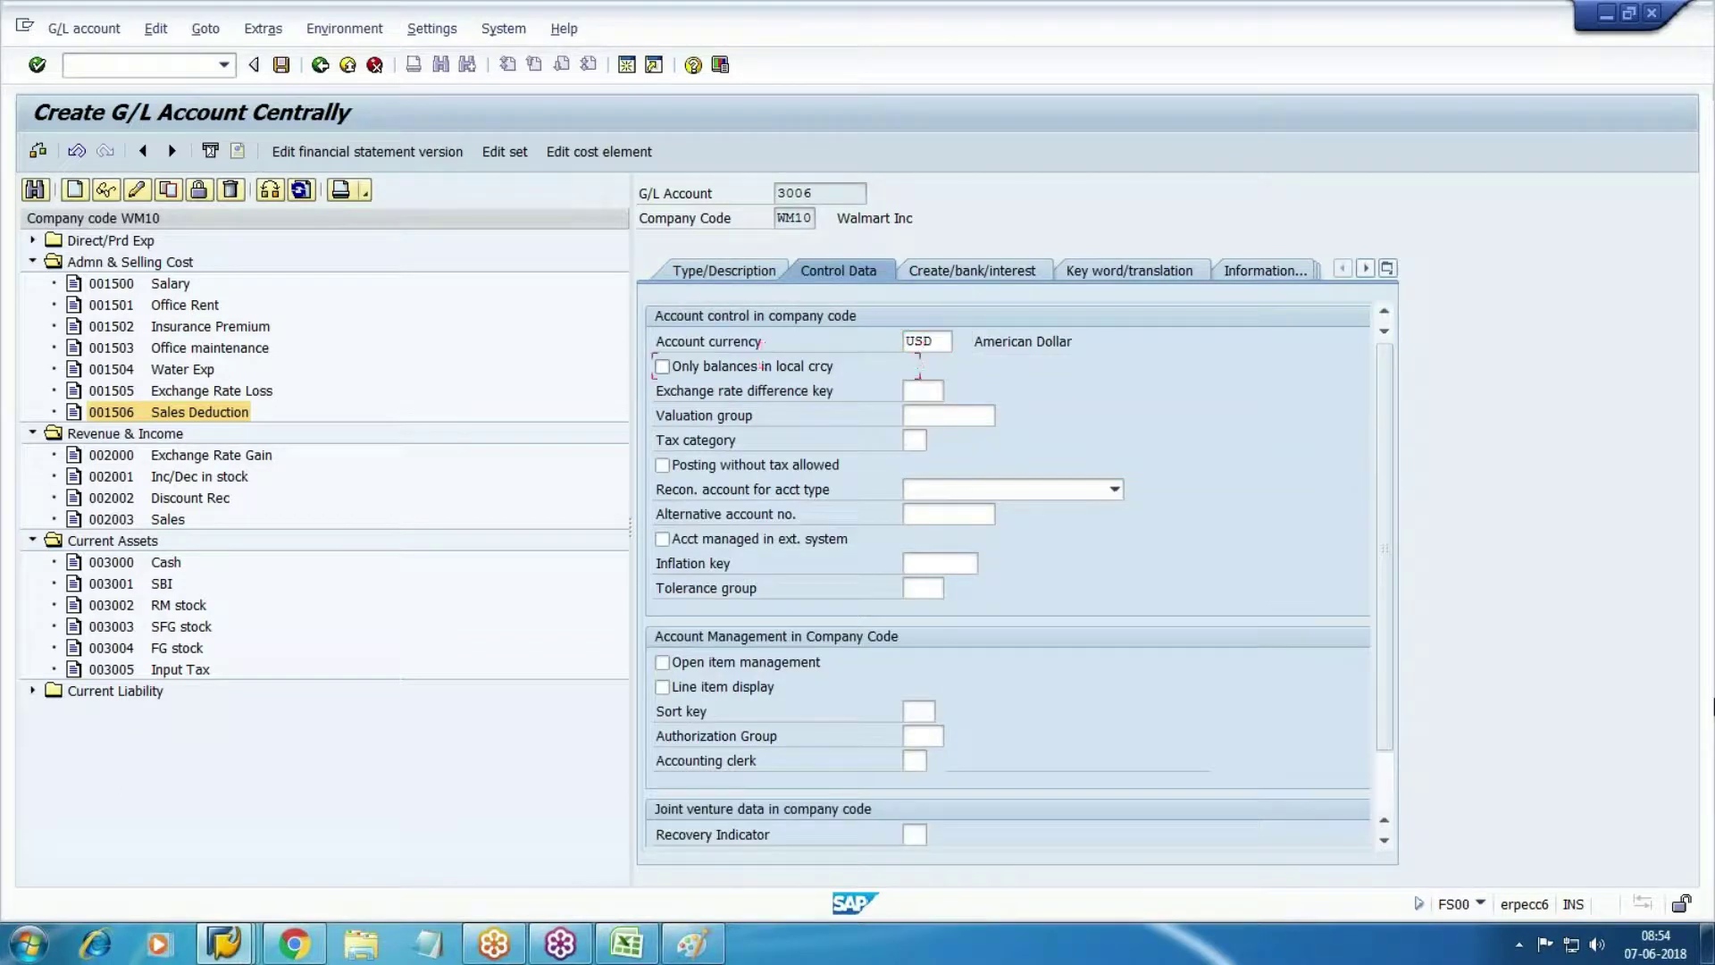
Set reconciliation account type Customers, enable line item display, and choose sort key 031.
{"action": "key", "text": "Tab"}
{"action": "key", "text": "Tab"}
{"action": "key", "text": "Tab"}
{"action": "key", "text": "Tab"}
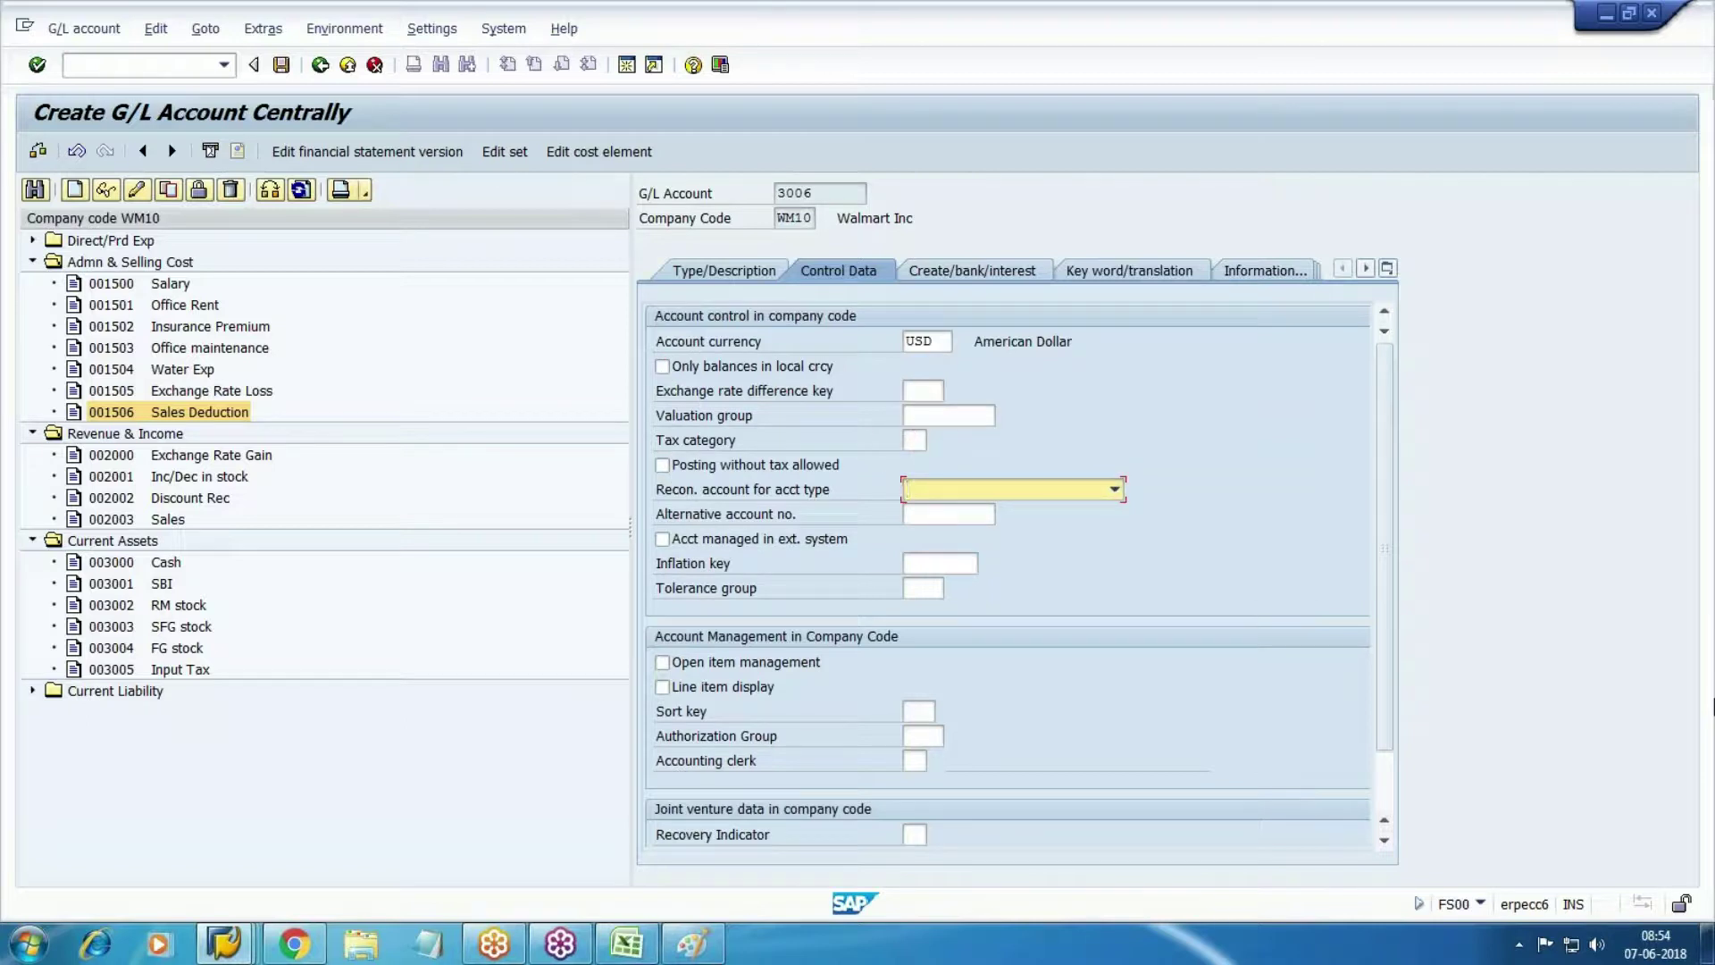
{"action": "key", "text": "c"}
{"action": "key", "text": "Tab"}
{"action": "key", "text": "Tab"}
{"action": "key", "text": "Tab"}
{"action": "key", "text": "Tab"}
{"action": "key", "text": "Tab"}
{"action": "key", "text": "Tab"}
{"action": "key", "text": "Tab"}
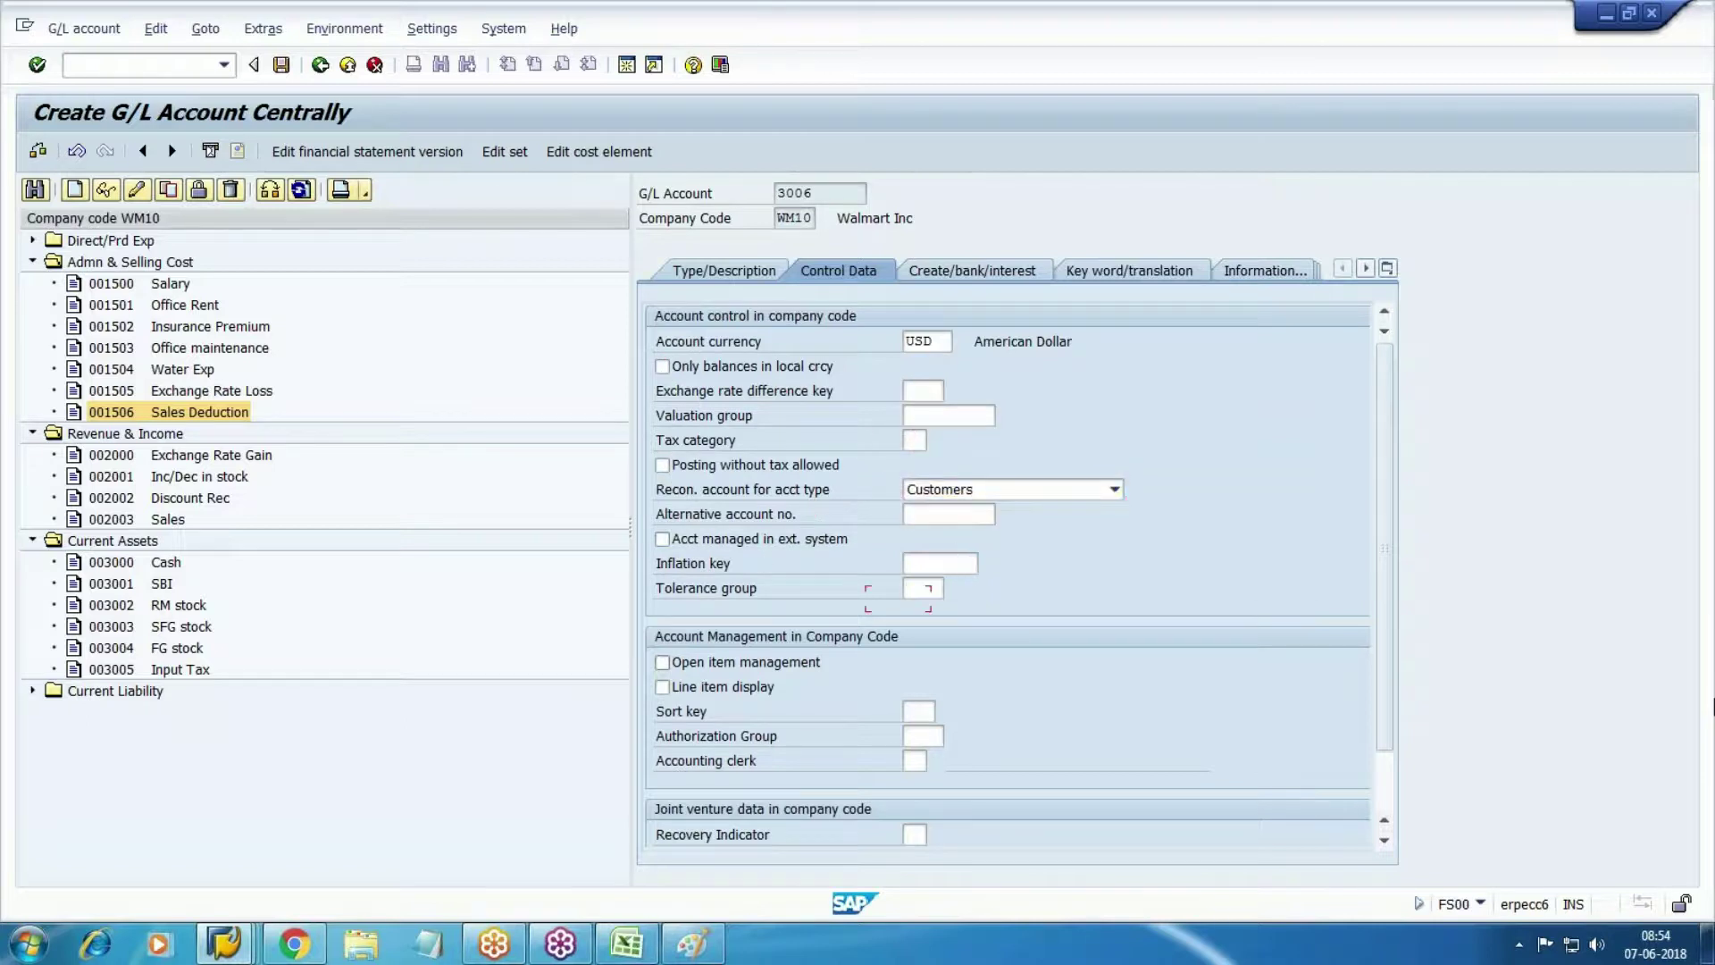
{"action": "key", "text": "shift+Tab"}
{"action": "key", "text": "space"}
{"action": "key", "text": "Tab"}
{"action": "type", "text": "0"}
{"action": "key", "text": "F4"}
{"action": "key", "text": "Down"}
{"action": "key", "text": "Down"}
{"action": "key", "text": "Down"}
{"action": "key", "text": "Down"}
{"action": "key", "text": "Down"}
{"action": "key", "text": "Down"}
{"action": "key", "text": "Down"}
{"action": "key", "text": "Down"}
{"action": "key", "text": "Down"}
{"action": "key", "text": "Down"}
{"action": "key", "text": "Down"}
{"action": "key", "text": "Down"}
{"action": "key", "text": "Down"}
{"action": "key", "text": "Down"}
{"action": "key", "text": "Down"}
{"action": "key", "text": "Down"}
{"action": "key", "text": "Down"}
{"action": "key", "text": "Down"}
{"action": "key", "text": "Down"}
{"action": "key", "text": "Down"}
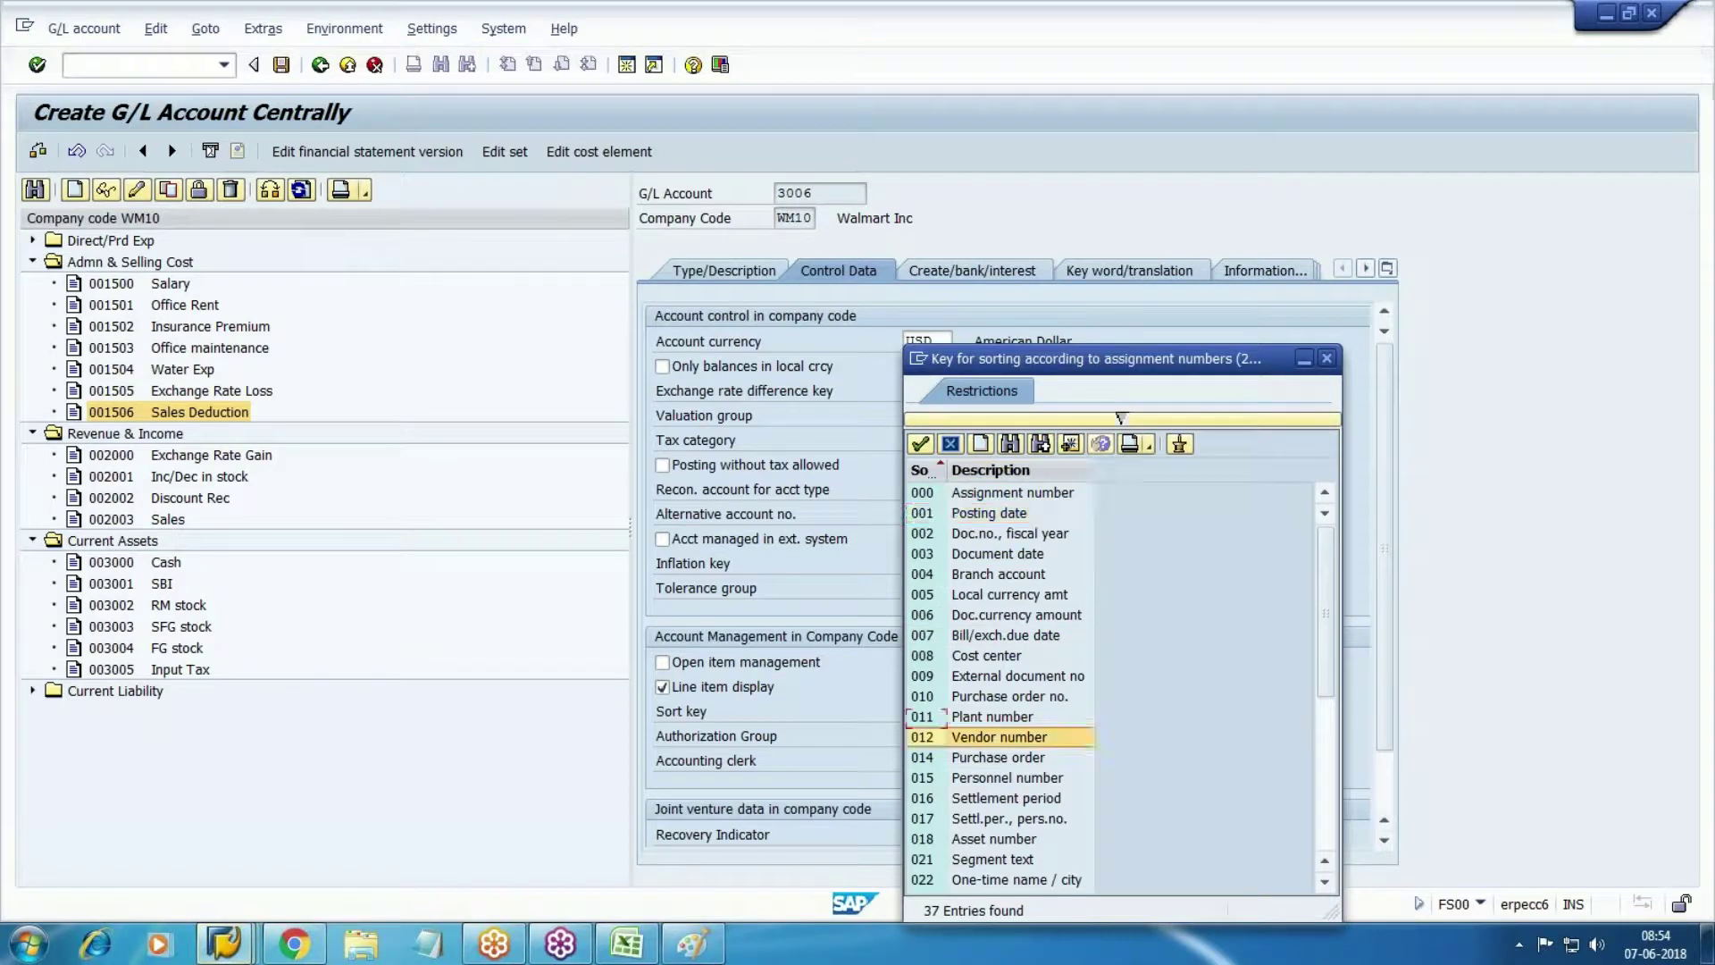
{"action": "key", "text": "Up"}
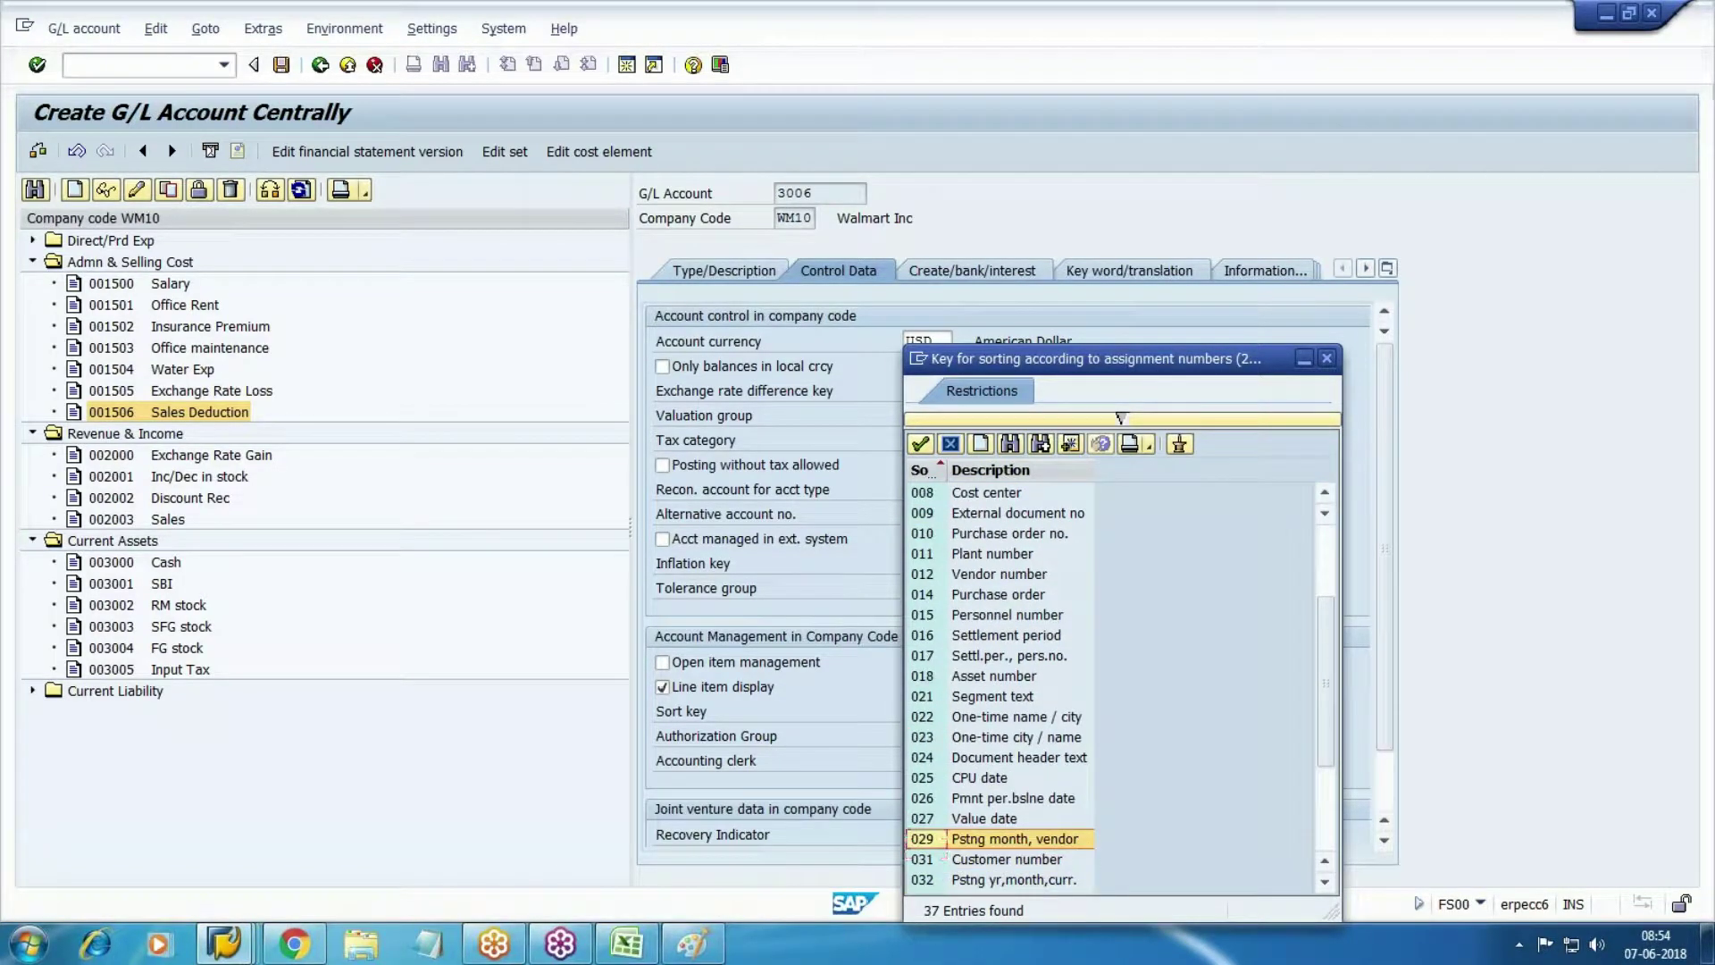
{"action": "key", "text": "Down"}
{"action": "key", "text": "Return"}
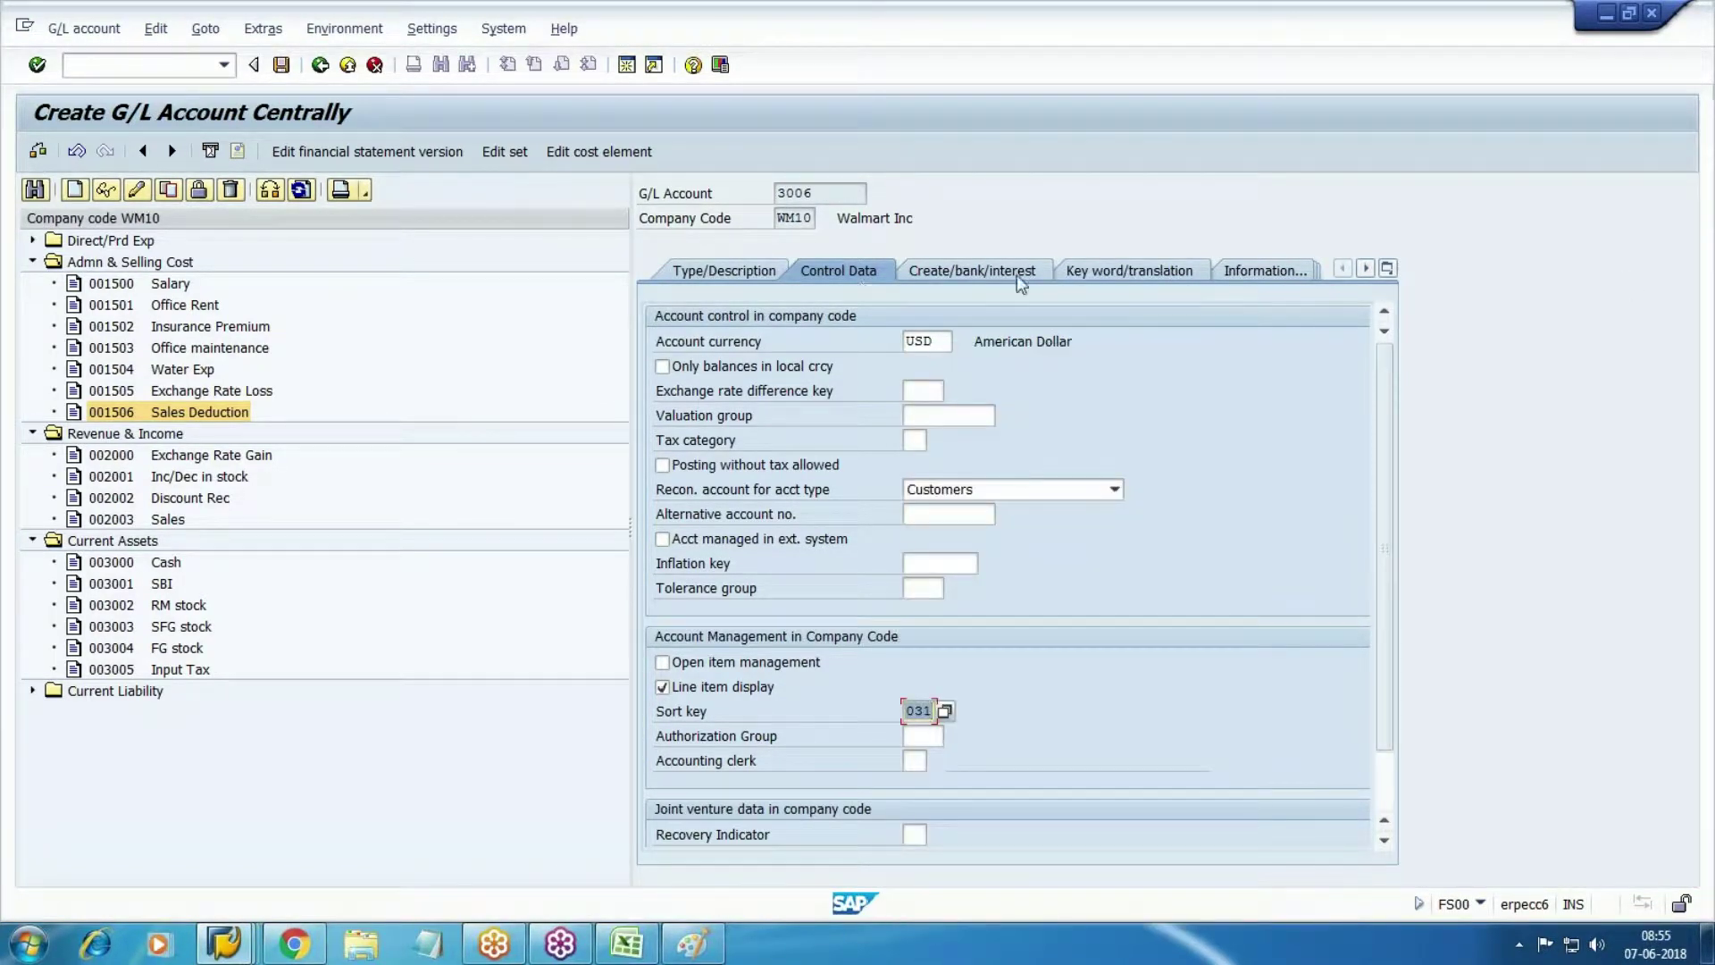
Assign field status group G067 and save G/L account 3006.
{"action": "left_click", "coordinate": [1019, 273]}
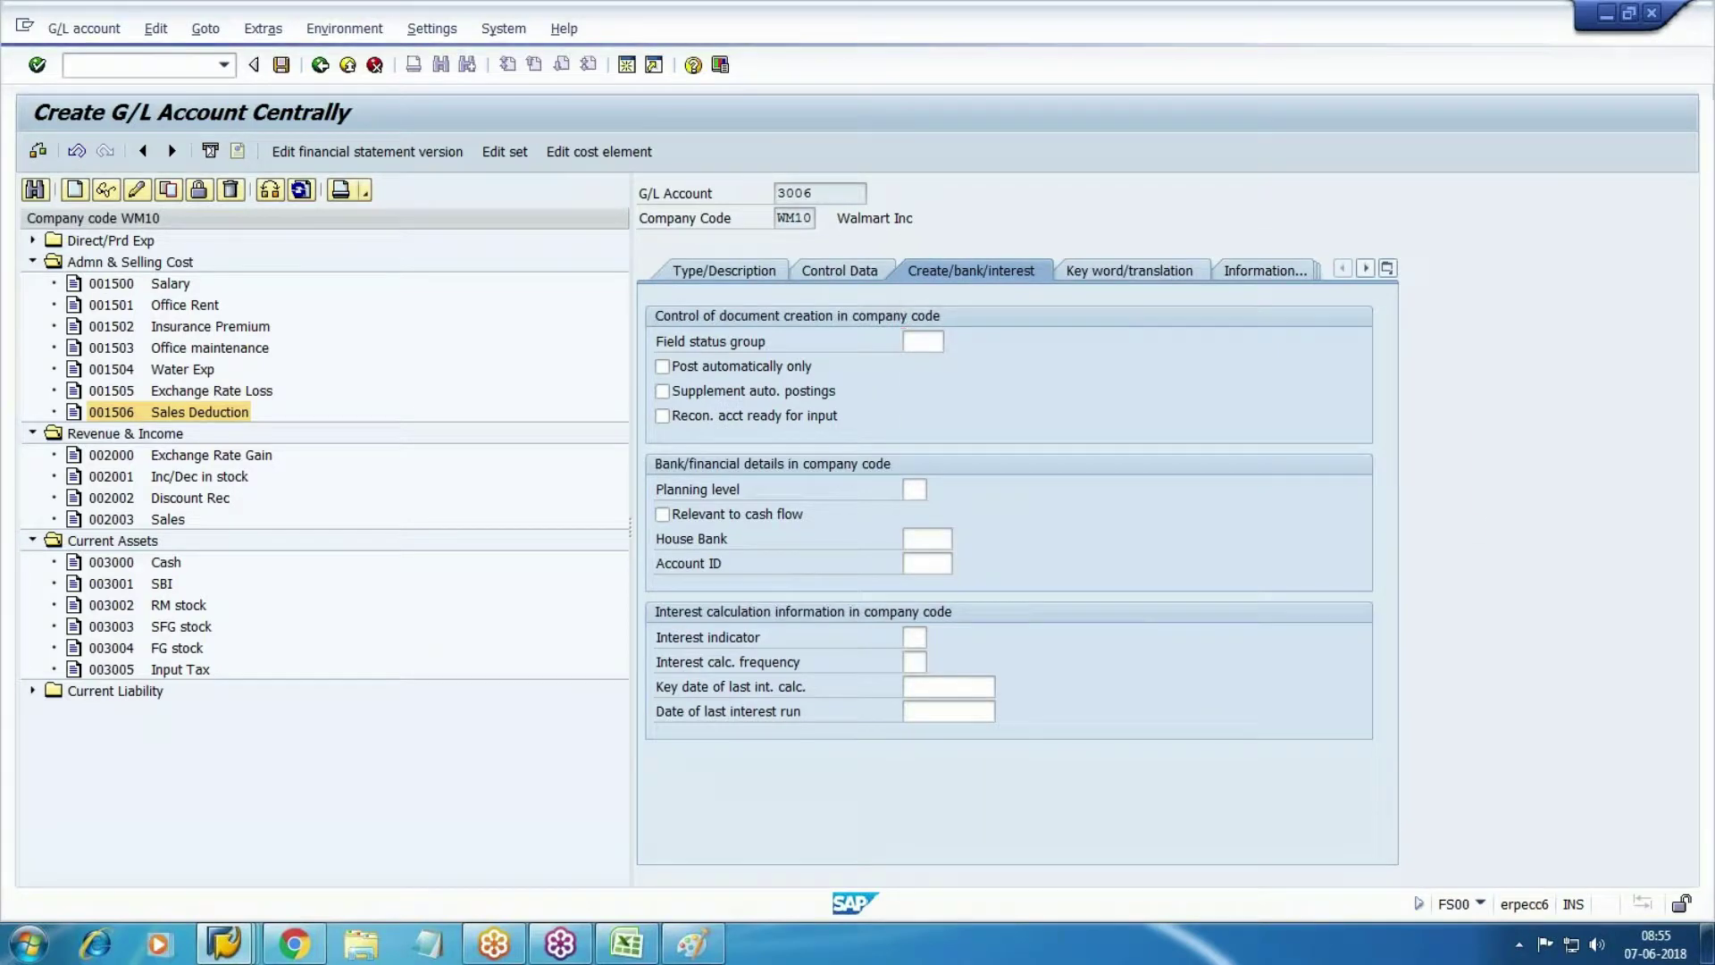
{"action": "key", "text": "F4"}
{"action": "scroll", "coordinate": [1053, 731], "scroll_direction": "down", "scroll_amount": 9}
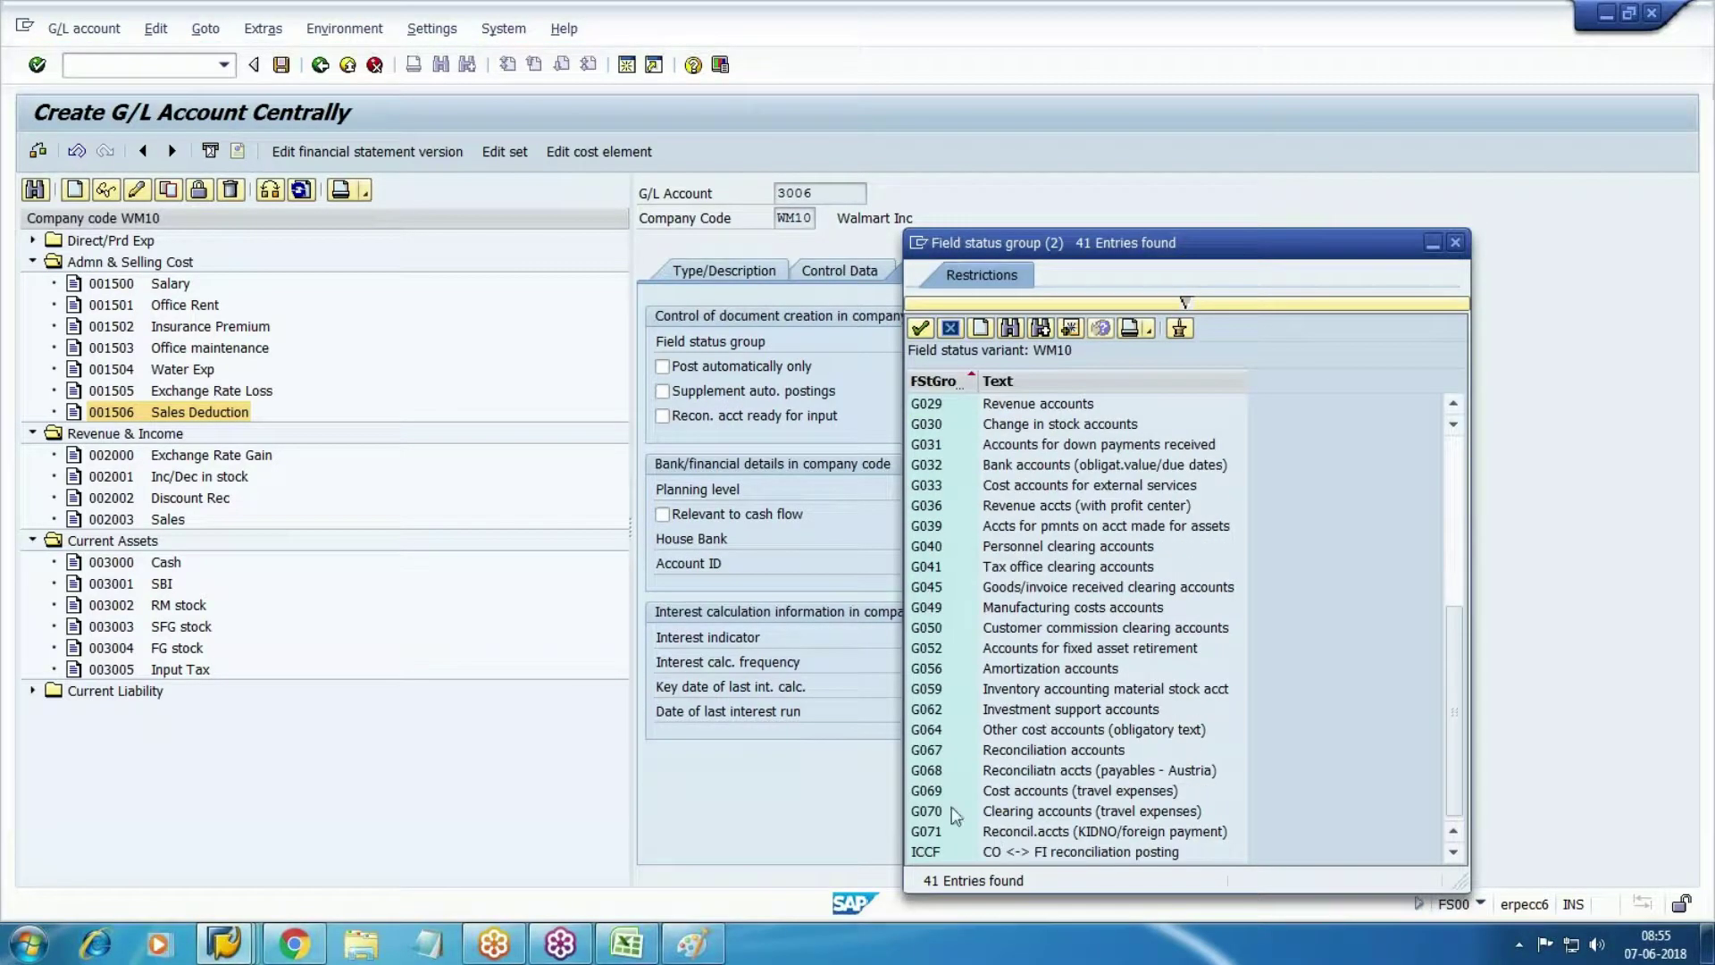
{"action": "double_click", "coordinate": [999, 751]}
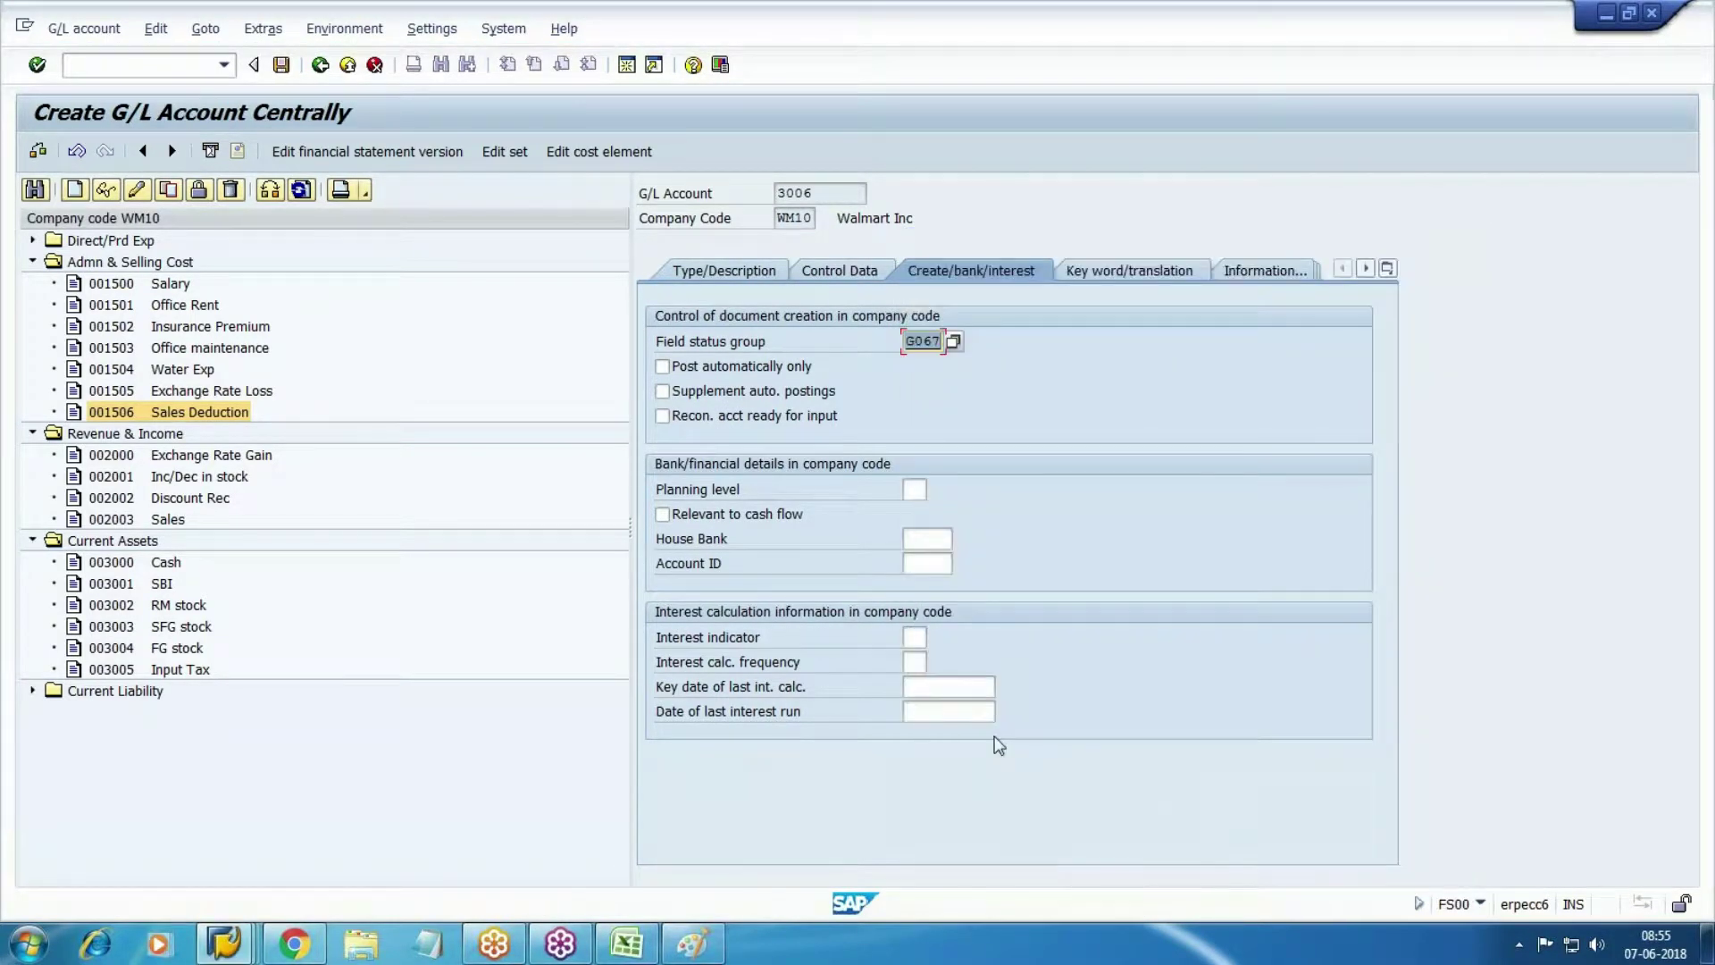
{"action": "left_click", "coordinate": [280, 64]}
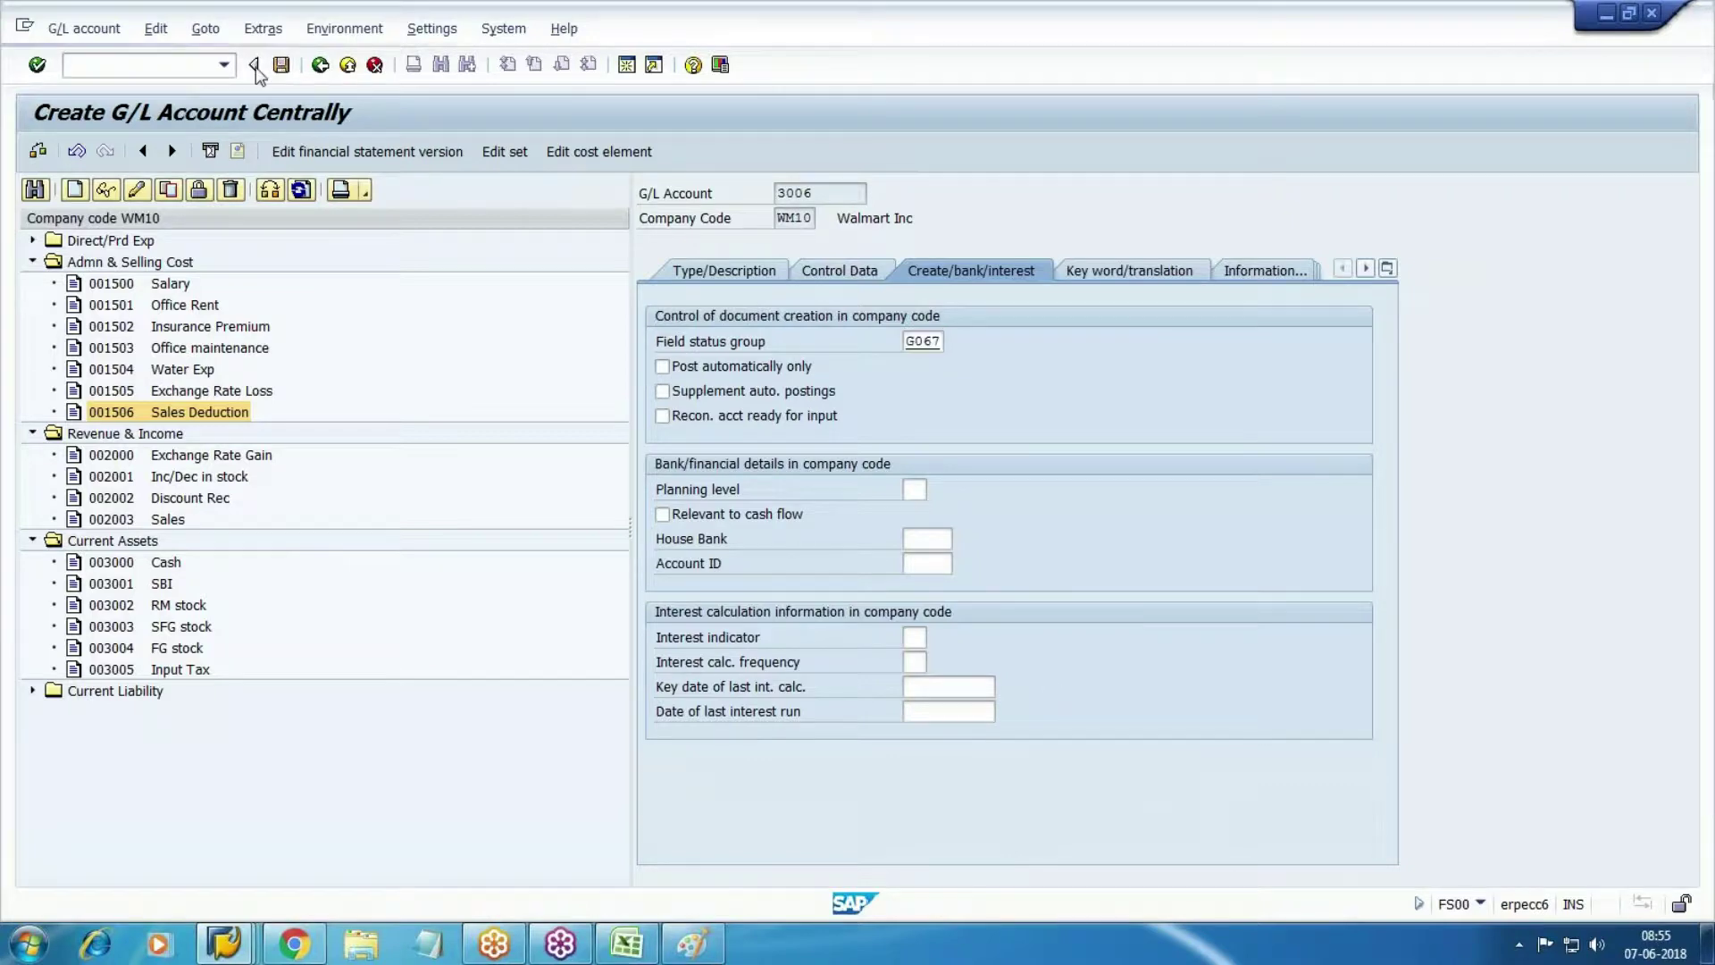
Back in XD01, pick reconciliation account 3006 Accounts Rcvbl from the F4 list.
{"action": "key", "text": "alt+Tab"}
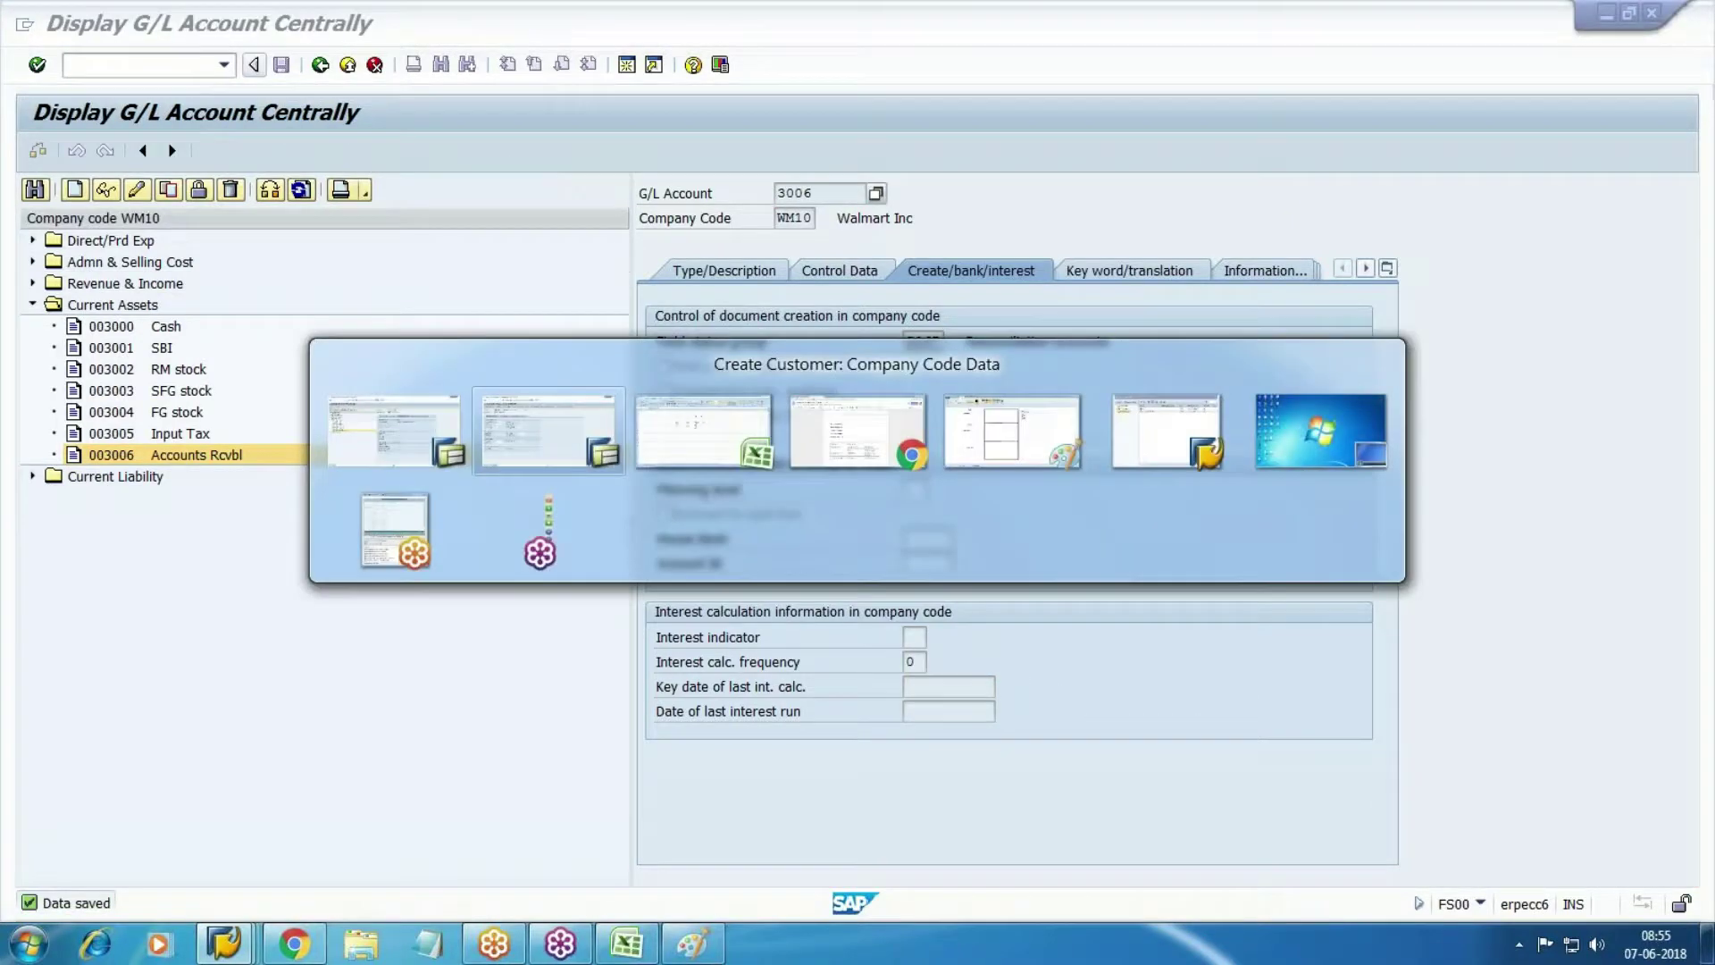
{"action": "key", "text": "F4"}
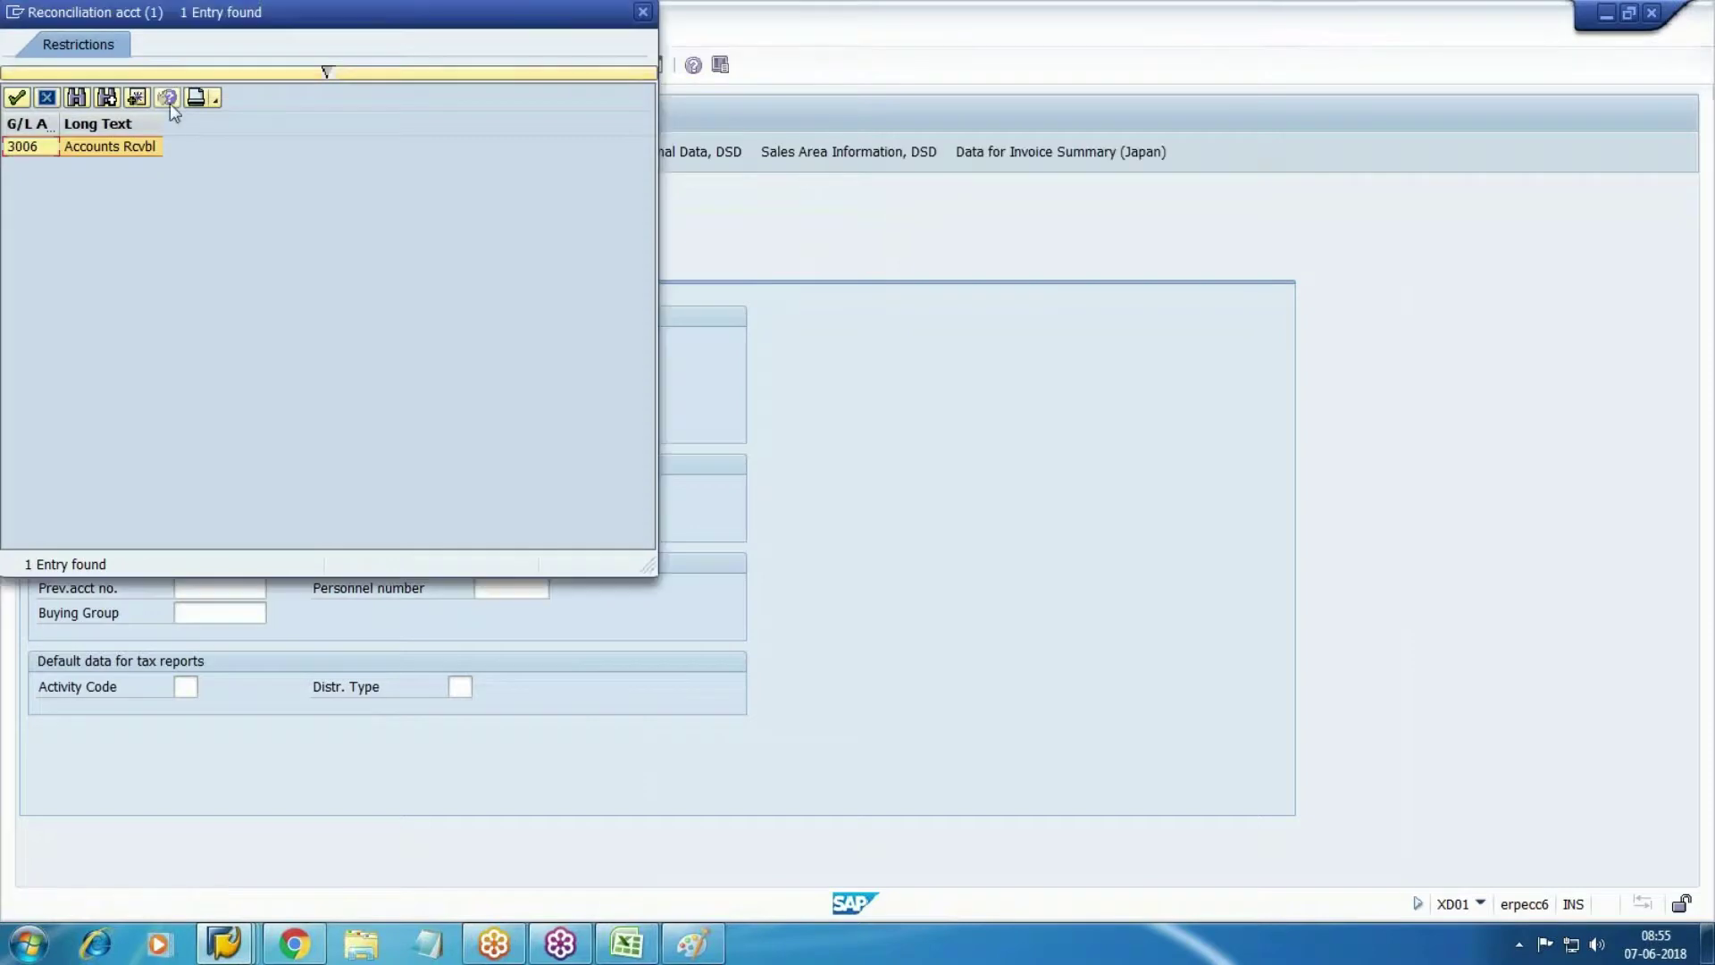
{"action": "double_click", "coordinate": [92, 145]}
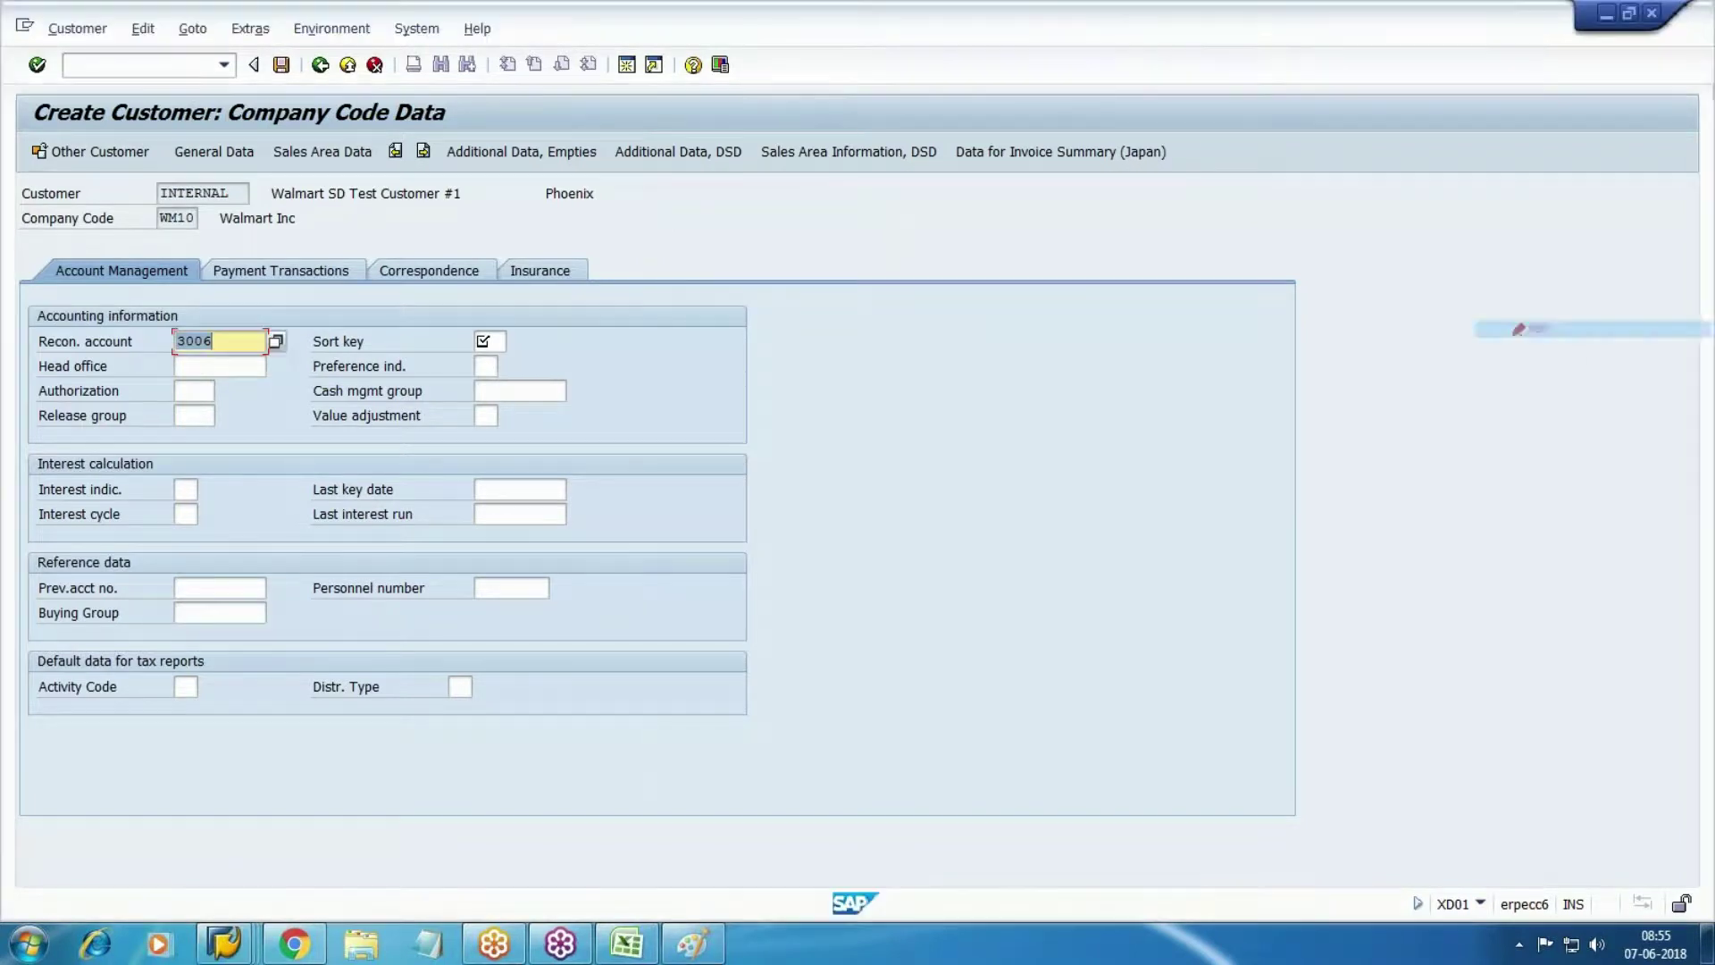
Annotate the screen with table name KNB1 and field name AKONT.
{"action": "left_click_drag", "start_coordinate": [901, 327], "coordinate": [899, 378]}
{"action": "mouse_move", "coordinate": [935, 324]}
{"action": "left_mouse_down"}
{"action": "mouse_move", "coordinate": [907, 370]}
{"action": "mouse_move", "coordinate": [971, 396]}
{"action": "left_mouse_up"}
{"action": "mouse_move", "coordinate": [979, 344]}
{"action": "left_mouse_down"}
{"action": "mouse_move", "coordinate": [976, 380]}
{"action": "mouse_move", "coordinate": [1063, 370]}
{"action": "mouse_move", "coordinate": [1056, 316]}
{"action": "mouse_move", "coordinate": [1100, 393]}
{"action": "left_mouse_up"}
{"action": "left_click_drag", "start_coordinate": [1091, 328], "coordinate": [1146, 383]}
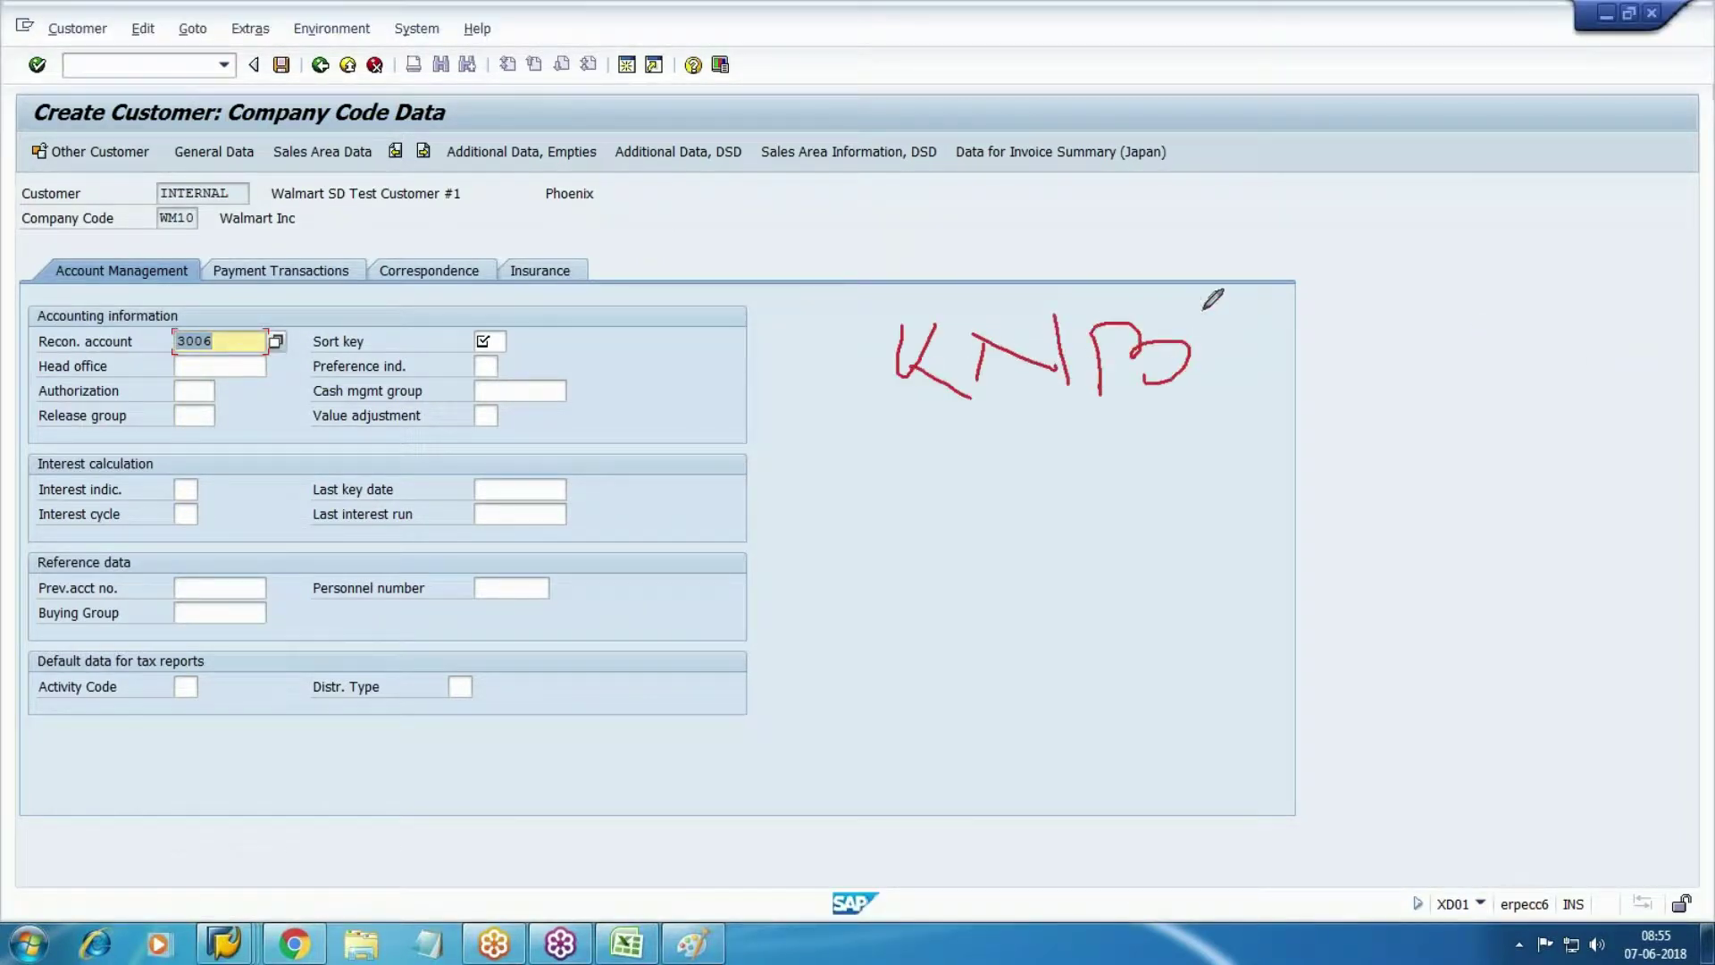
{"action": "left_click", "coordinate": [1267, 344]}
{"action": "mouse_move", "coordinate": [1203, 311]}
{"action": "left_mouse_down"}
{"action": "mouse_move", "coordinate": [1217, 361]}
{"action": "mouse_move", "coordinate": [1331, 330]}
{"action": "mouse_move", "coordinate": [1437, 365]}
{"action": "mouse_move", "coordinate": [1430, 331]}
{"action": "mouse_move", "coordinate": [1458, 356]}
{"action": "left_mouse_up"}
{"action": "mouse_move", "coordinate": [1487, 290]}
{"action": "left_mouse_down"}
{"action": "mouse_move", "coordinate": [1460, 333]}
{"action": "mouse_move", "coordinate": [1530, 353]}
{"action": "left_mouse_up"}
{"action": "mouse_move", "coordinate": [1554, 306]}
{"action": "left_mouse_down"}
{"action": "mouse_move", "coordinate": [1538, 348]}
{"action": "mouse_move", "coordinate": [1581, 321]}
{"action": "mouse_move", "coordinate": [1586, 343]}
{"action": "left_mouse_up"}
Annotate table name SKB1 with its field, then confirm the reconciliation account entry.
{"action": "left_click_drag", "start_coordinate": [930, 464], "coordinate": [964, 538]}
{"action": "left_click_drag", "start_coordinate": [1000, 482], "coordinate": [996, 518]}
{"action": "mouse_move", "coordinate": [1034, 485]}
{"action": "left_mouse_down"}
{"action": "mouse_move", "coordinate": [1027, 527]}
{"action": "mouse_move", "coordinate": [1070, 543]}
{"action": "left_mouse_up"}
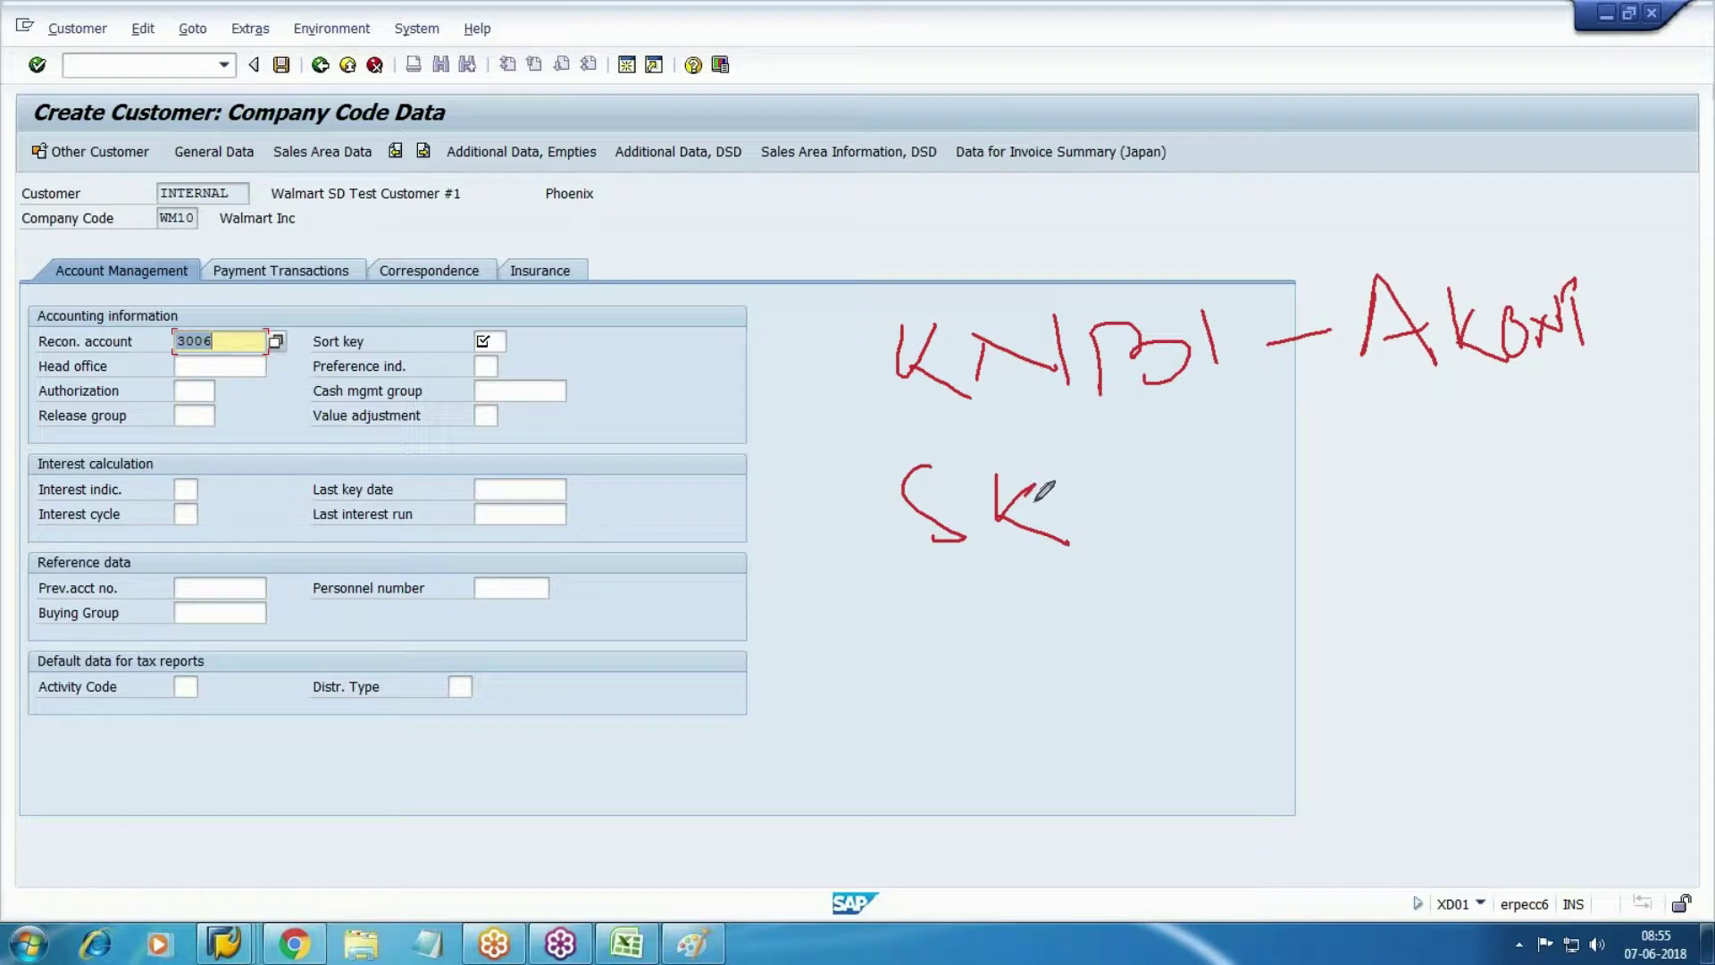
{"action": "mouse_move", "coordinate": [1077, 480]}
{"action": "left_mouse_down"}
{"action": "mouse_move", "coordinate": [1085, 533]}
{"action": "mouse_move", "coordinate": [1121, 501]}
{"action": "mouse_move", "coordinate": [1091, 522]}
{"action": "left_mouse_up"}
{"action": "left_click_drag", "start_coordinate": [1160, 457], "coordinate": [1181, 529]}
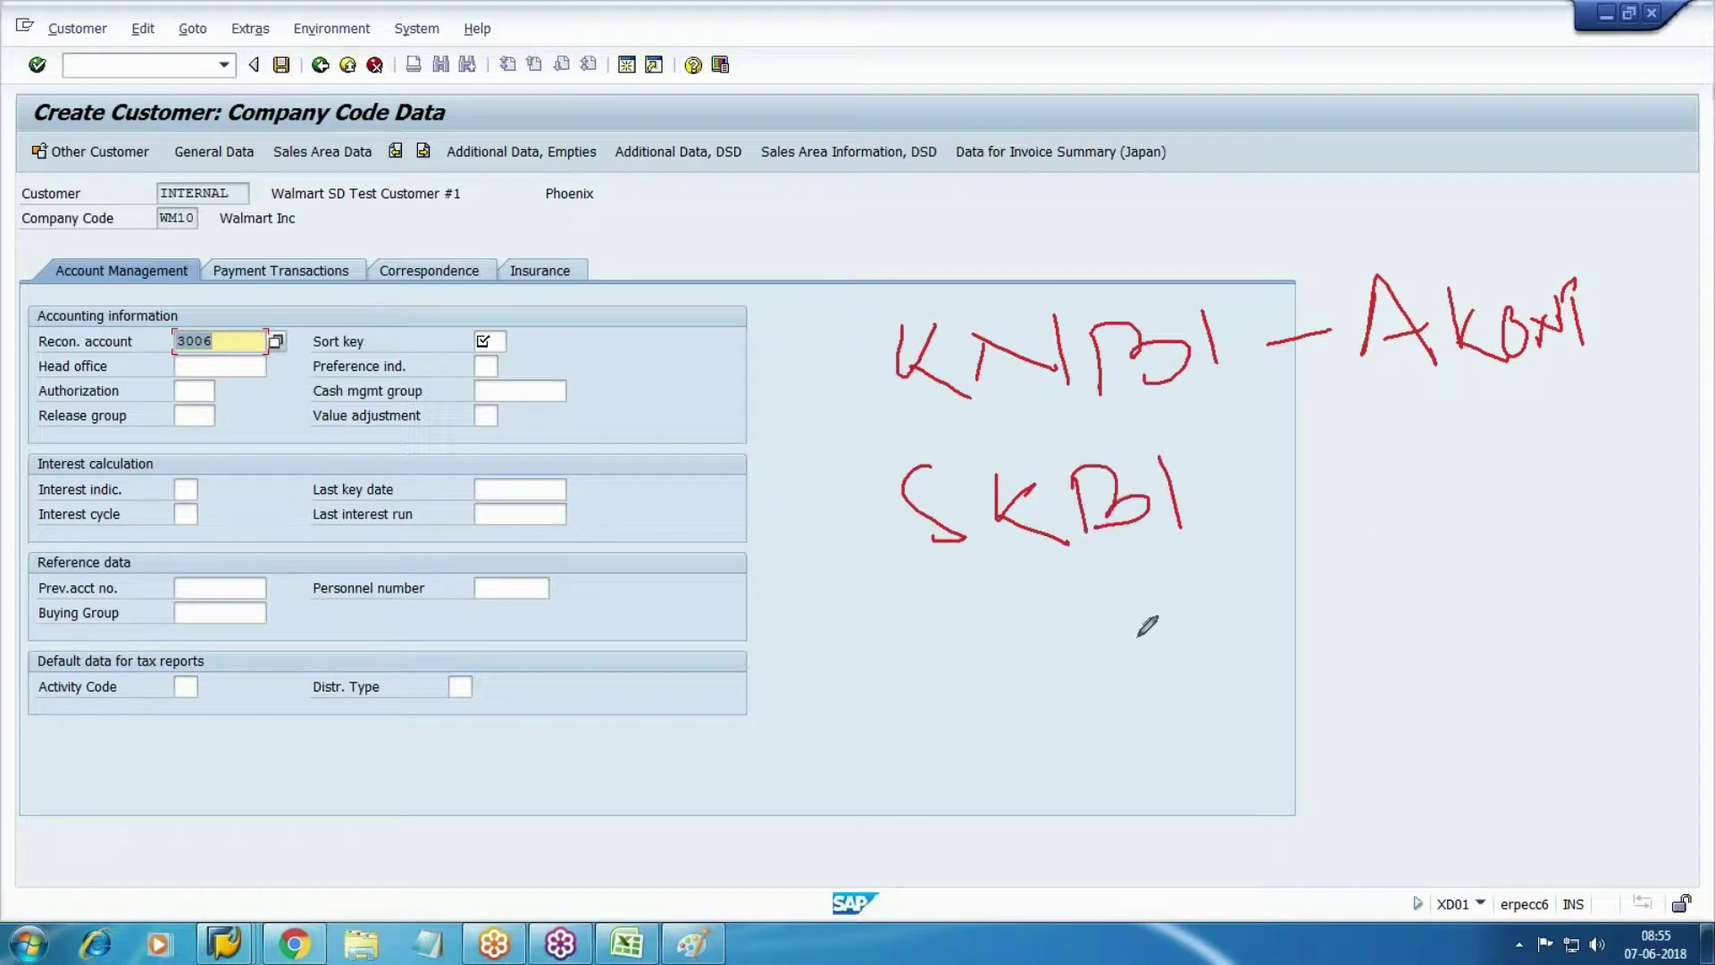
{"action": "mouse_move", "coordinate": [1262, 489]}
{"action": "left_mouse_down"}
{"action": "mouse_move", "coordinate": [1346, 466]}
{"action": "mouse_move", "coordinate": [1393, 492]}
{"action": "mouse_move", "coordinate": [1486, 490]}
{"action": "mouse_move", "coordinate": [1483, 457]}
{"action": "mouse_move", "coordinate": [1488, 504]}
{"action": "mouse_move", "coordinate": [1552, 540]}
{"action": "left_mouse_up"}
{"action": "mouse_move", "coordinate": [1533, 471]}
{"action": "left_mouse_down"}
{"action": "mouse_move", "coordinate": [1533, 487]}
{"action": "mouse_move", "coordinate": [1578, 499]}
{"action": "mouse_move", "coordinate": [1599, 483]}
{"action": "left_mouse_up"}
{"action": "left_click_drag", "start_coordinate": [1581, 483], "coordinate": [1642, 512]}
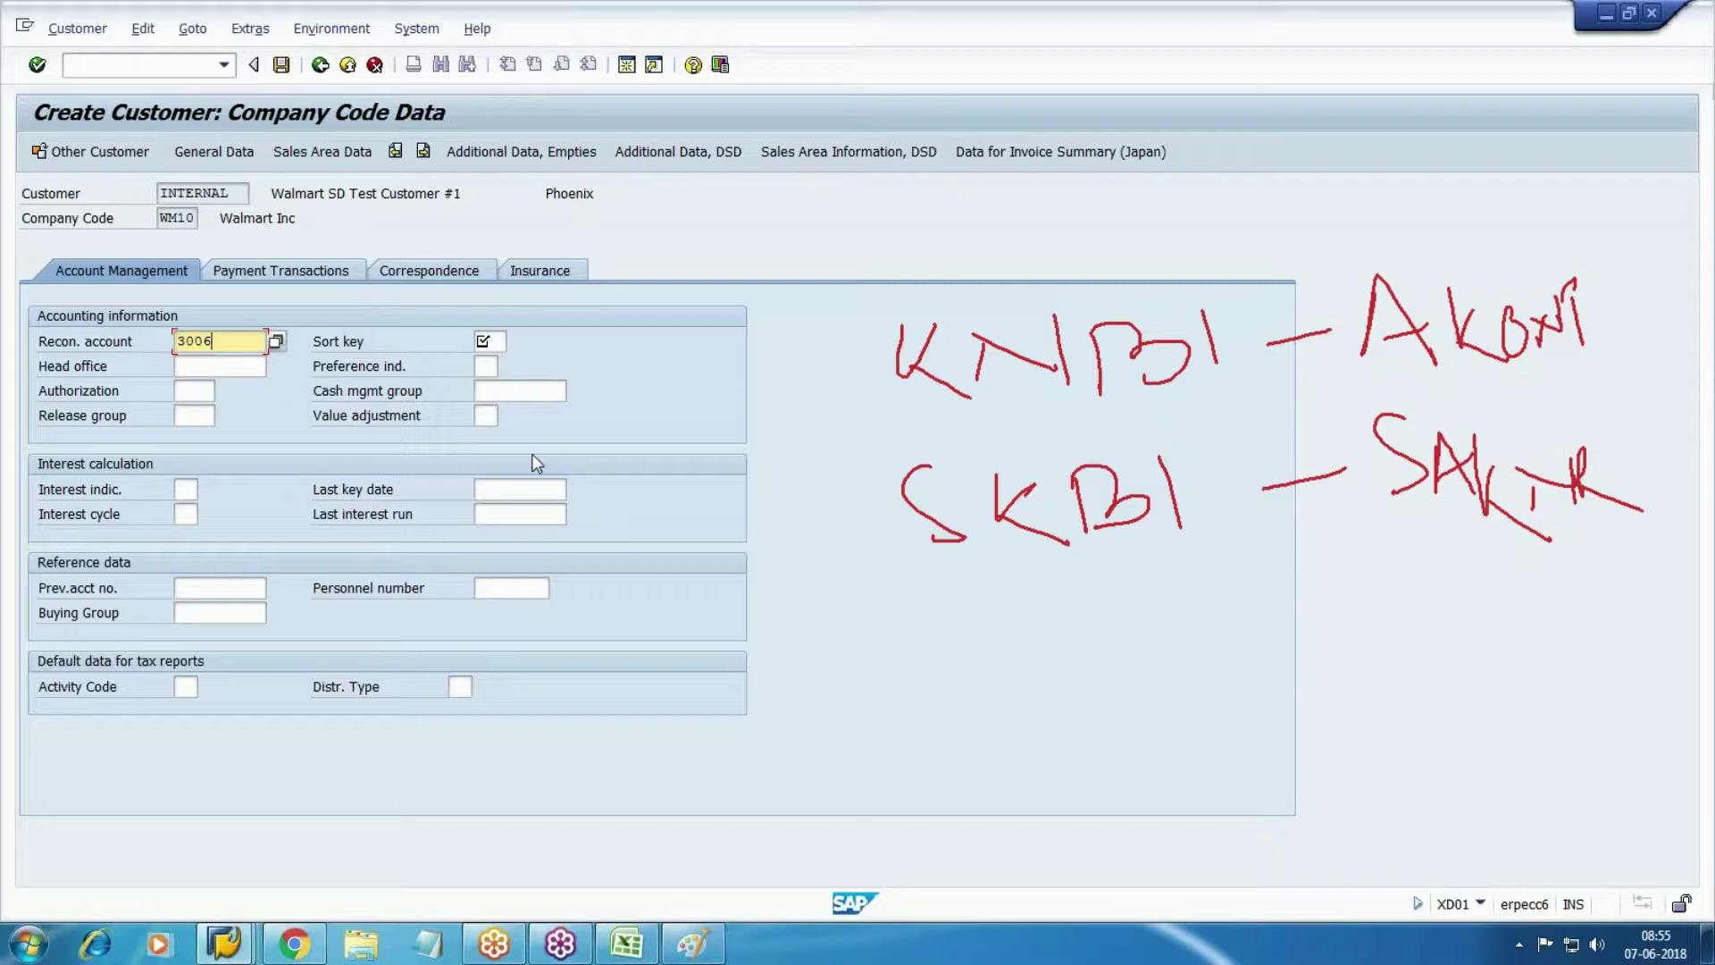
{"action": "key", "text": "Return"}
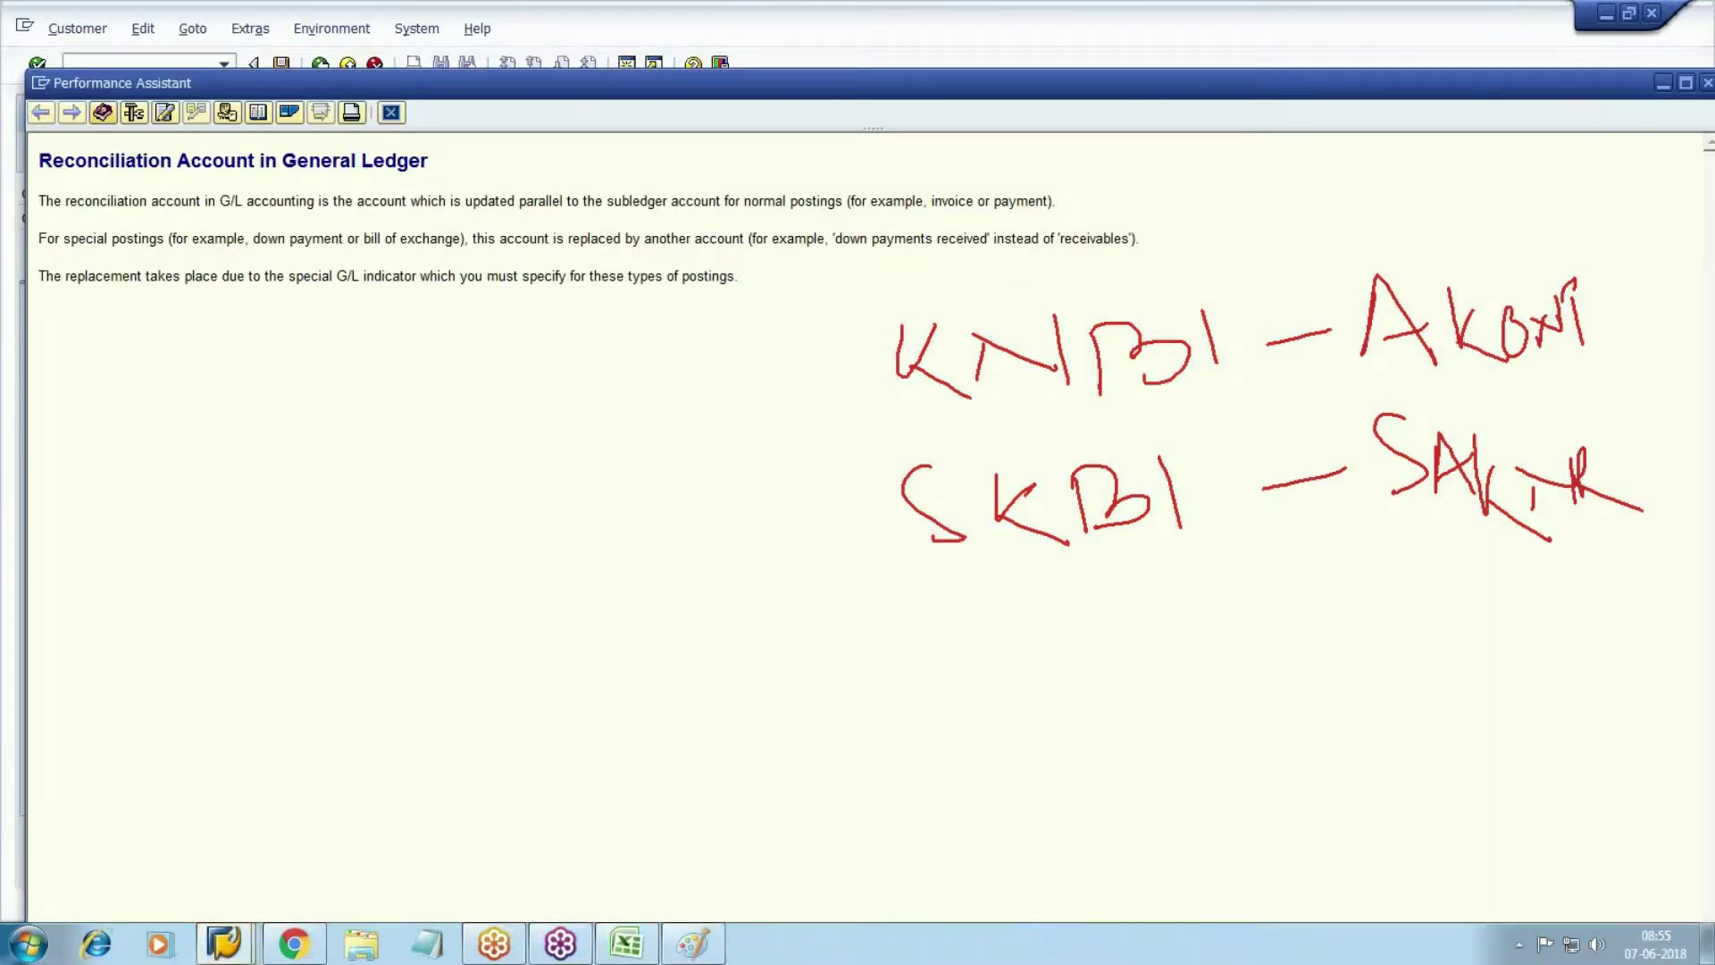
Inspect the Recon. account field's technical info: table KNB1 and the AKONT foreign key.
{"action": "left_click", "coordinate": [134, 112]}
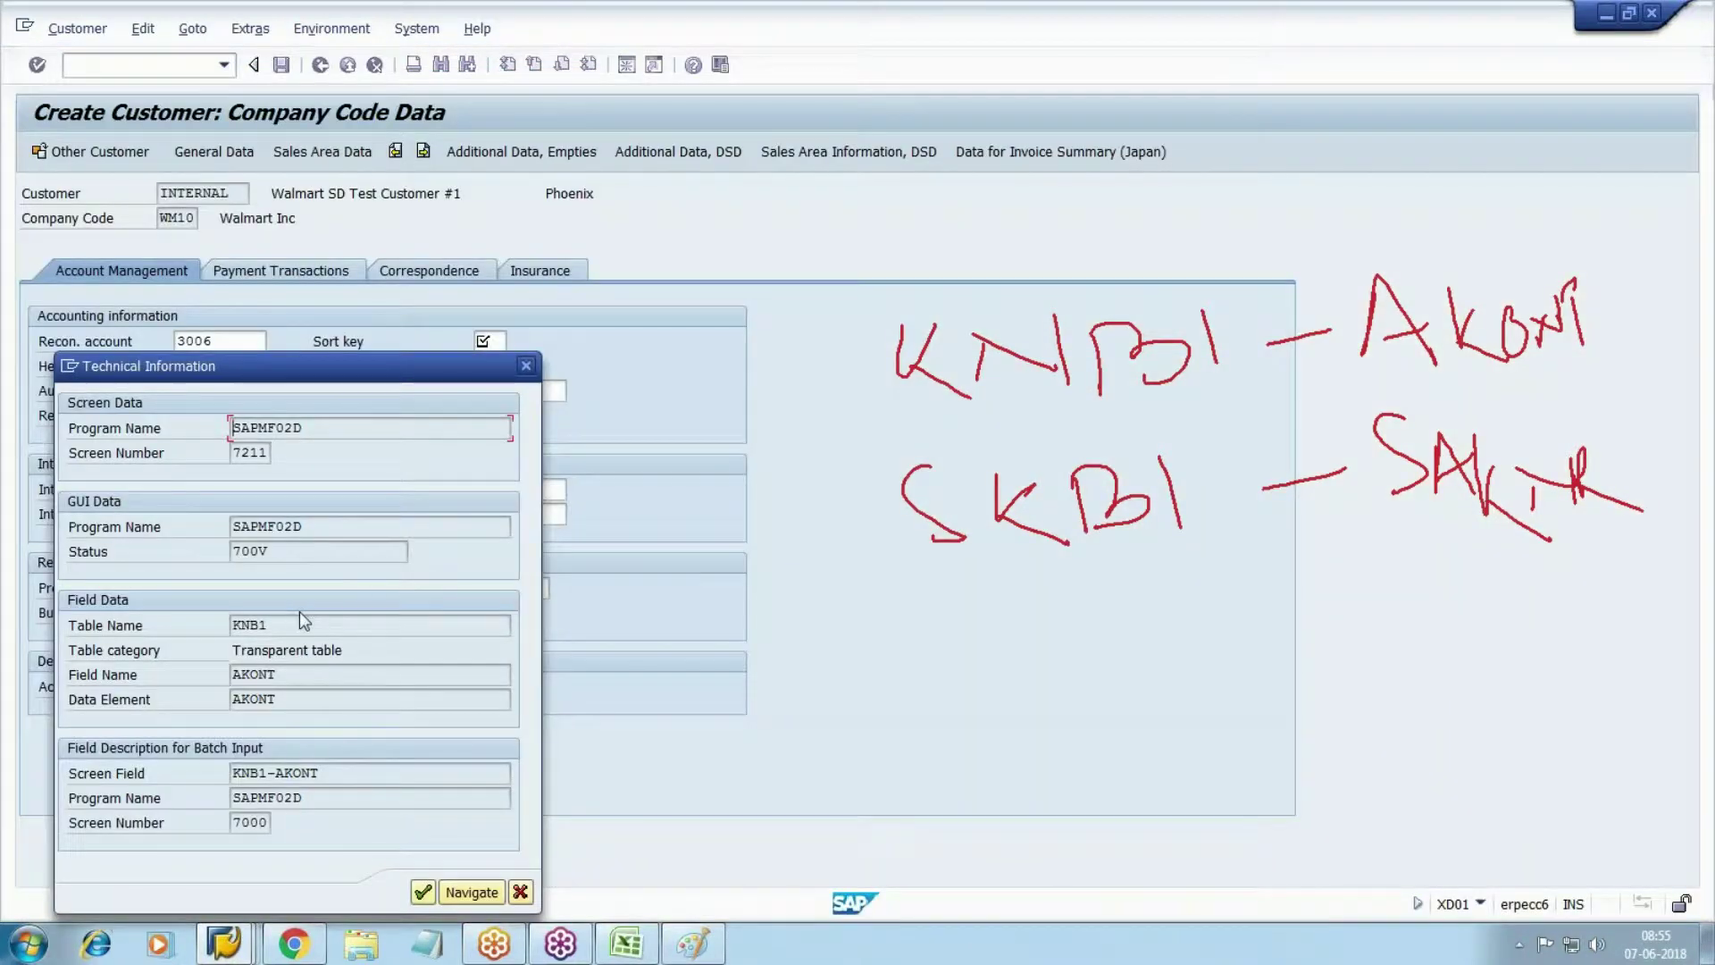
{"action": "left_click", "coordinate": [234, 624]}
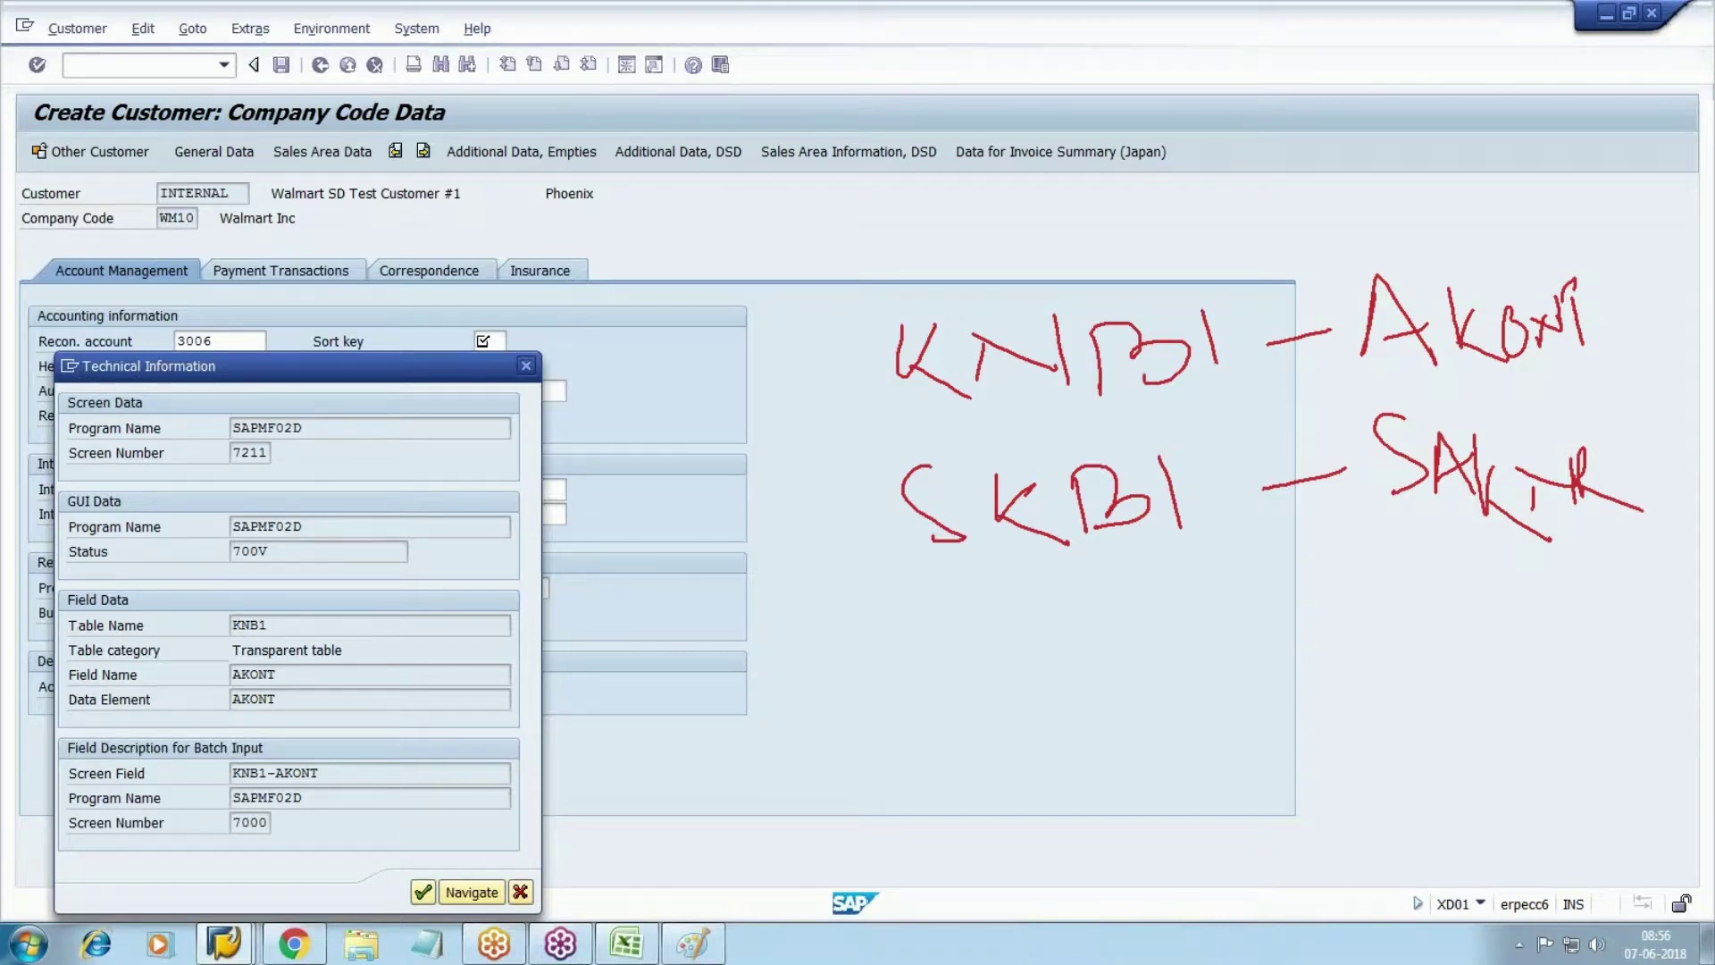
{"action": "key", "text": "F2"}
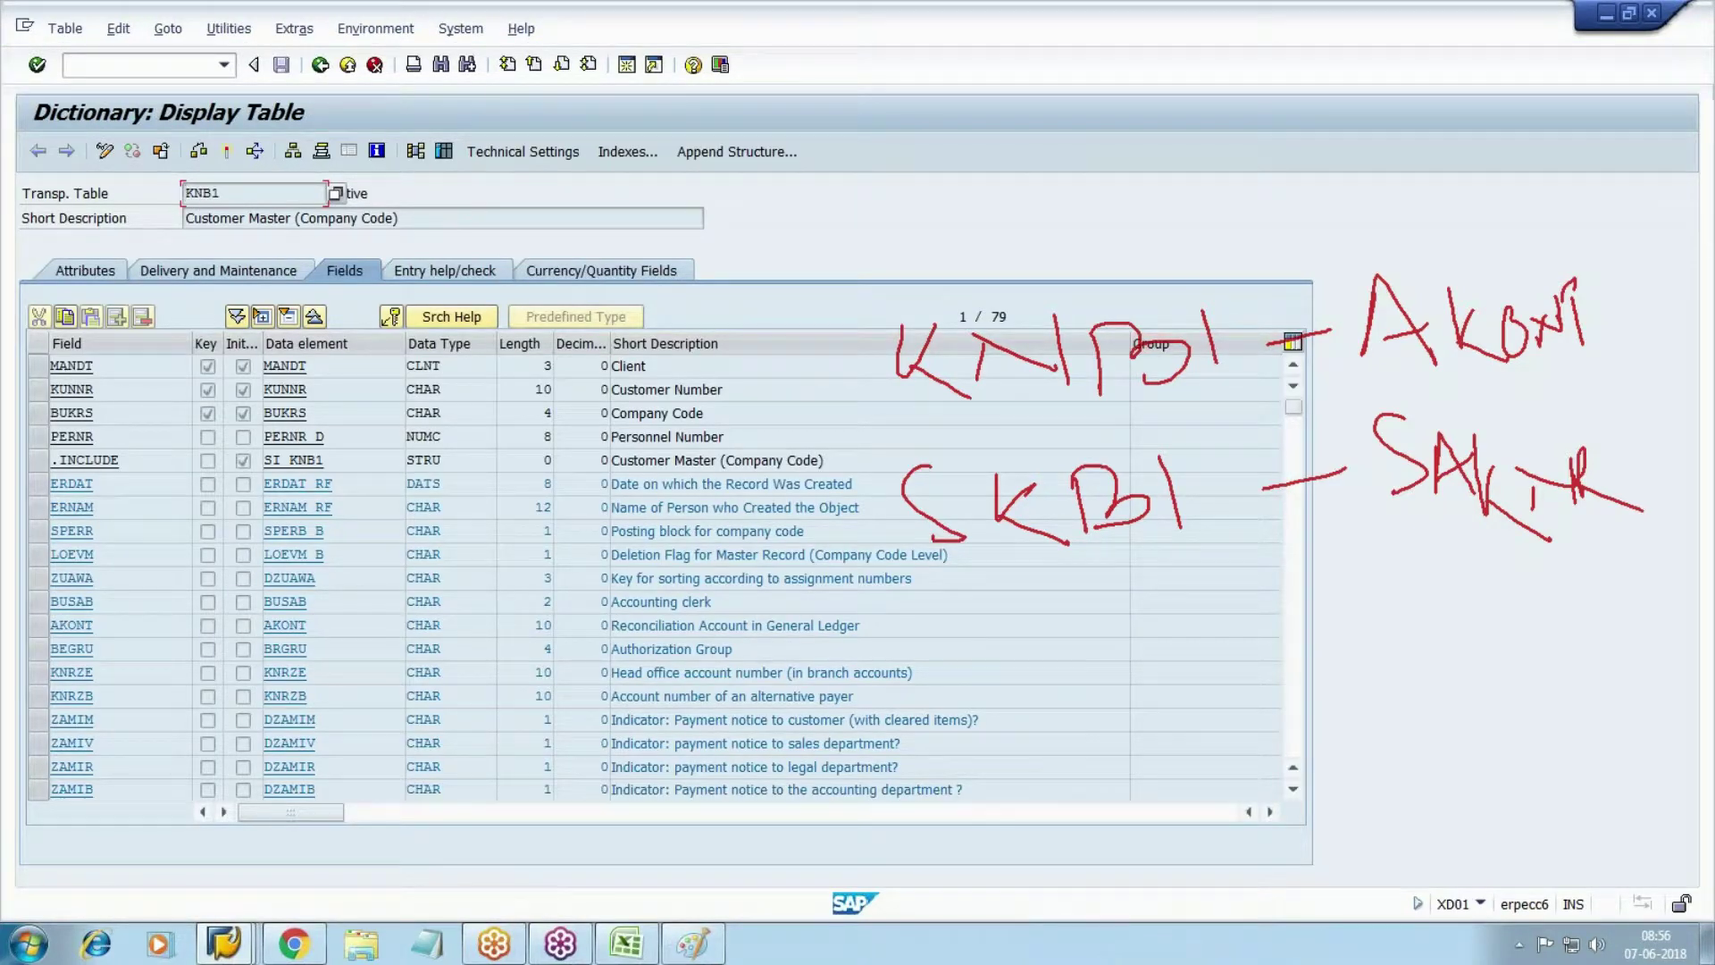
{"action": "left_click", "coordinate": [38, 625]}
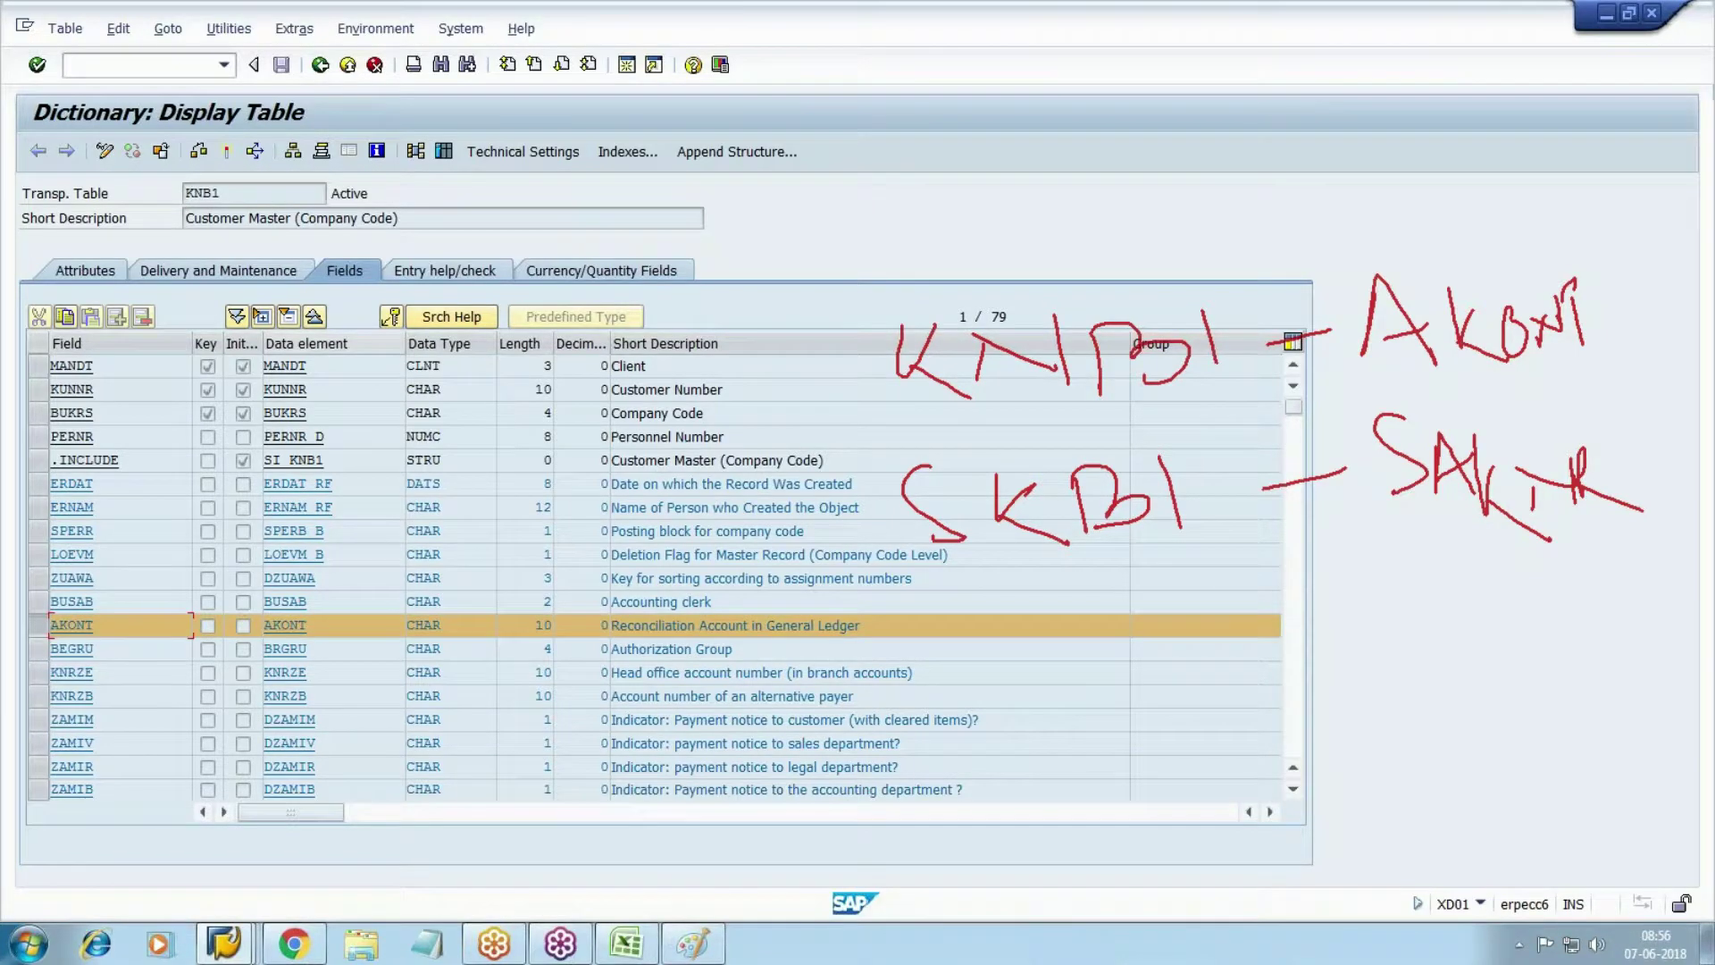
{"action": "left_click", "coordinate": [390, 316]}
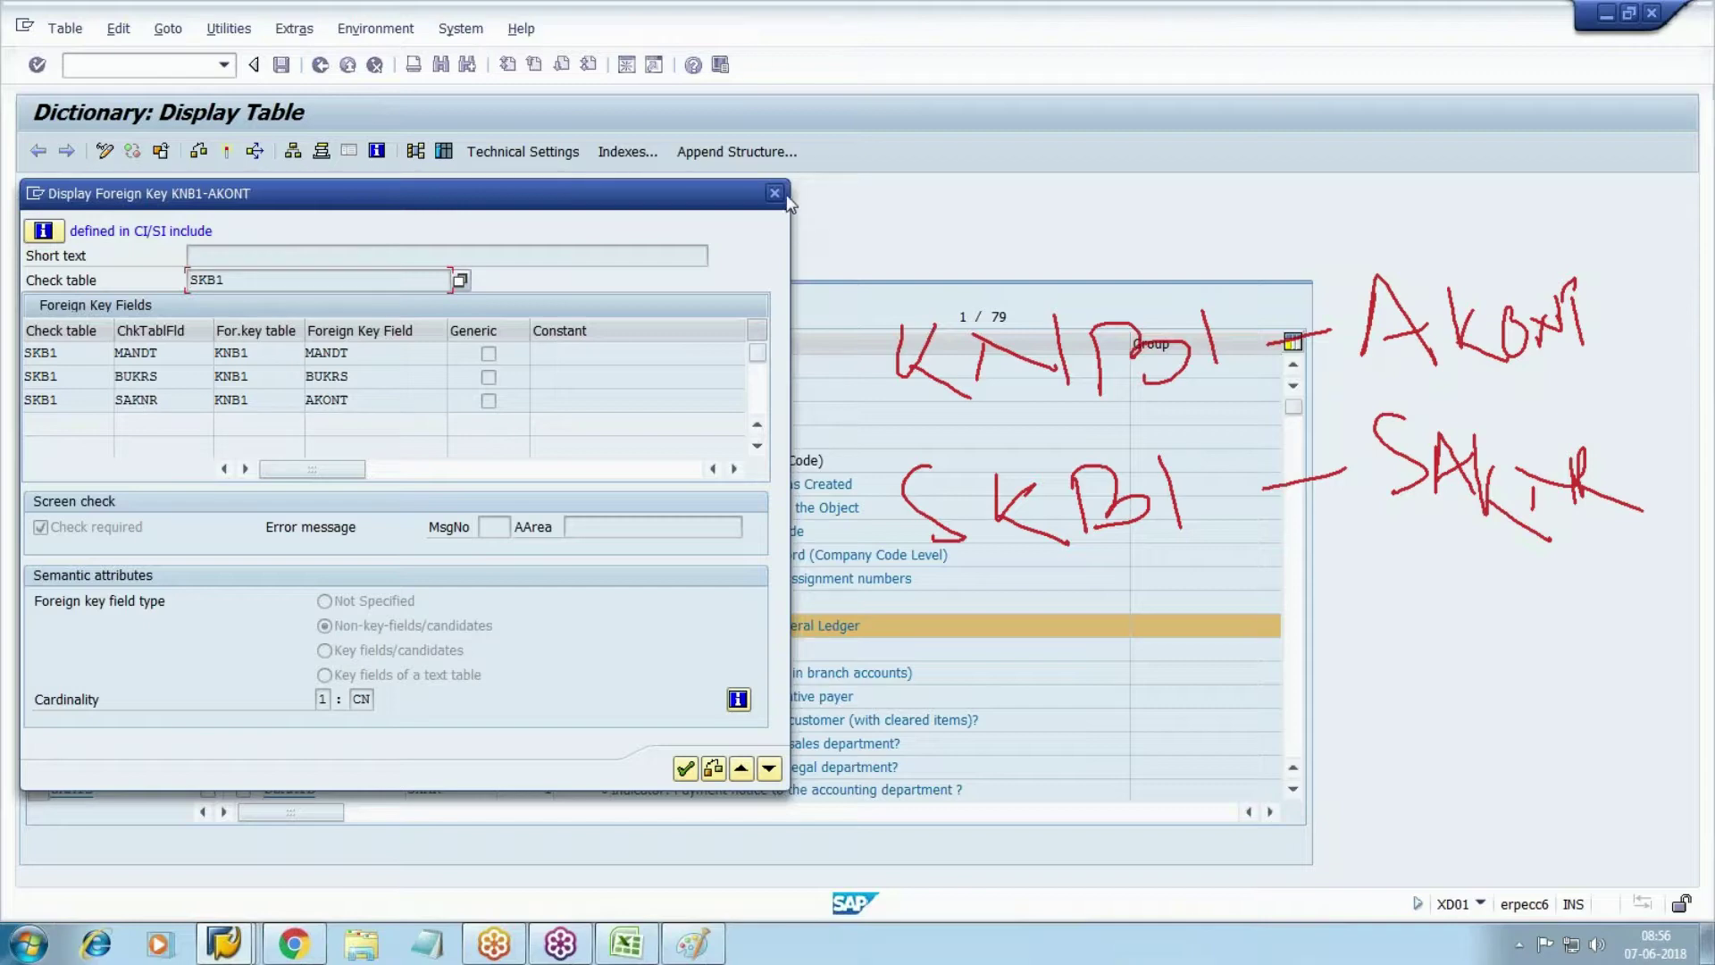
{"action": "key", "text": "Return"}
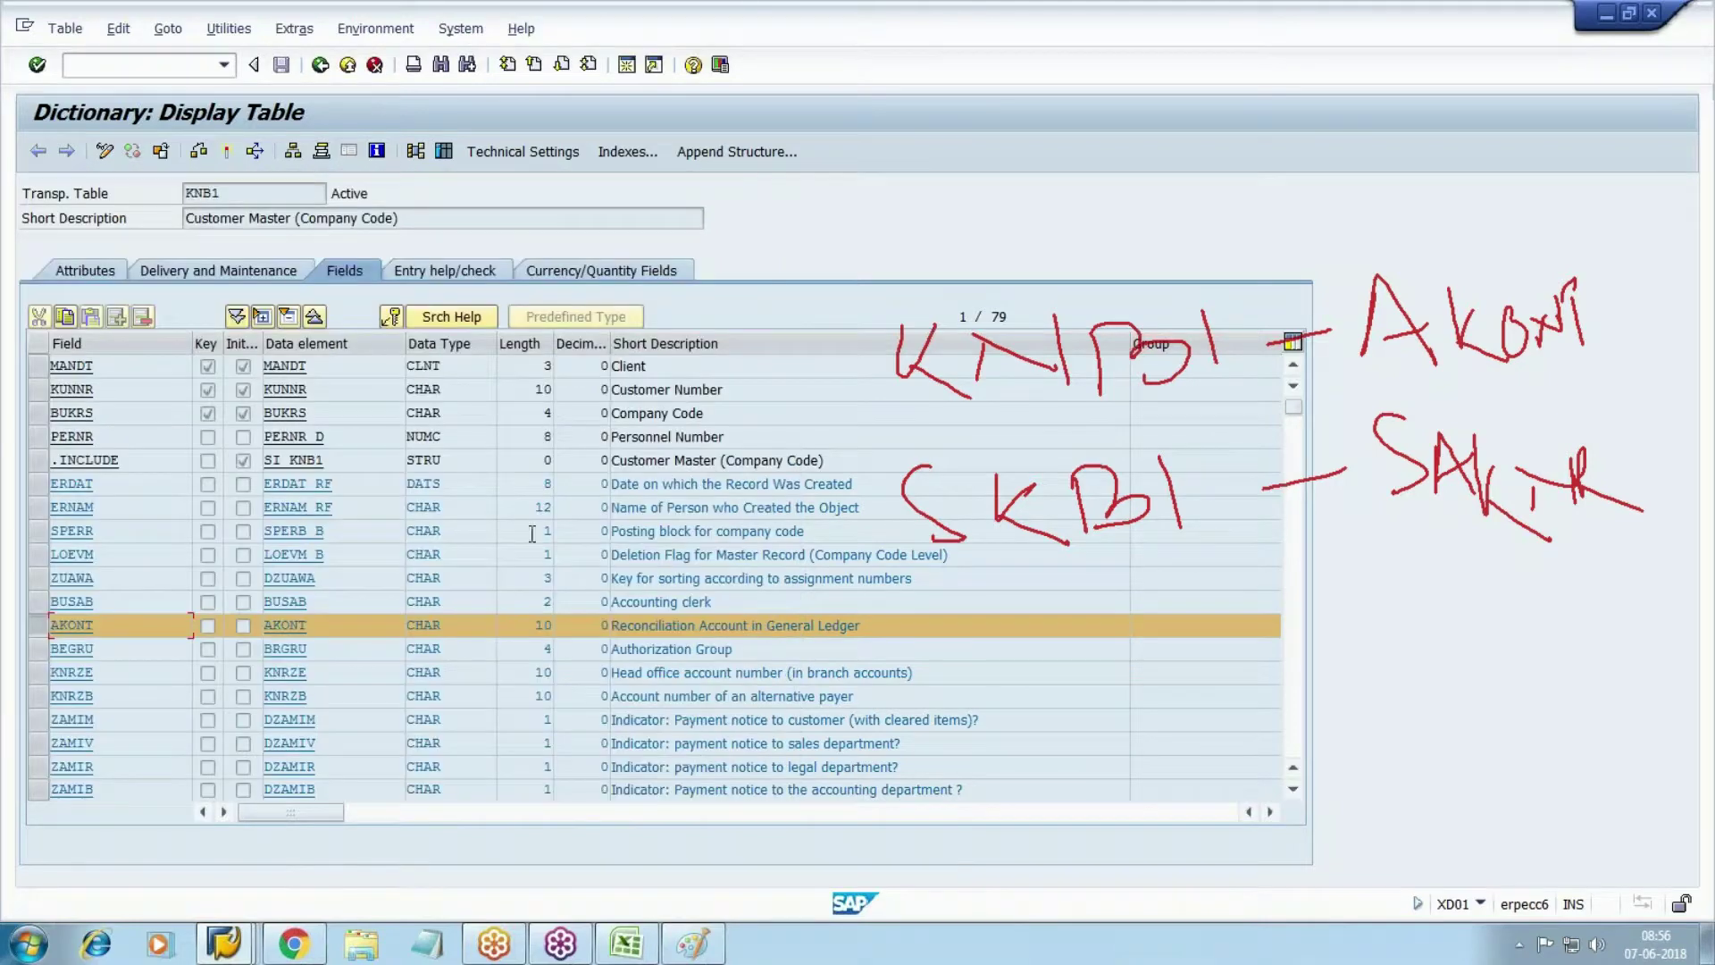
Return to Create Customer Company Code Data, closing the technical info and help text.
{"action": "left_click", "coordinate": [374, 64]}
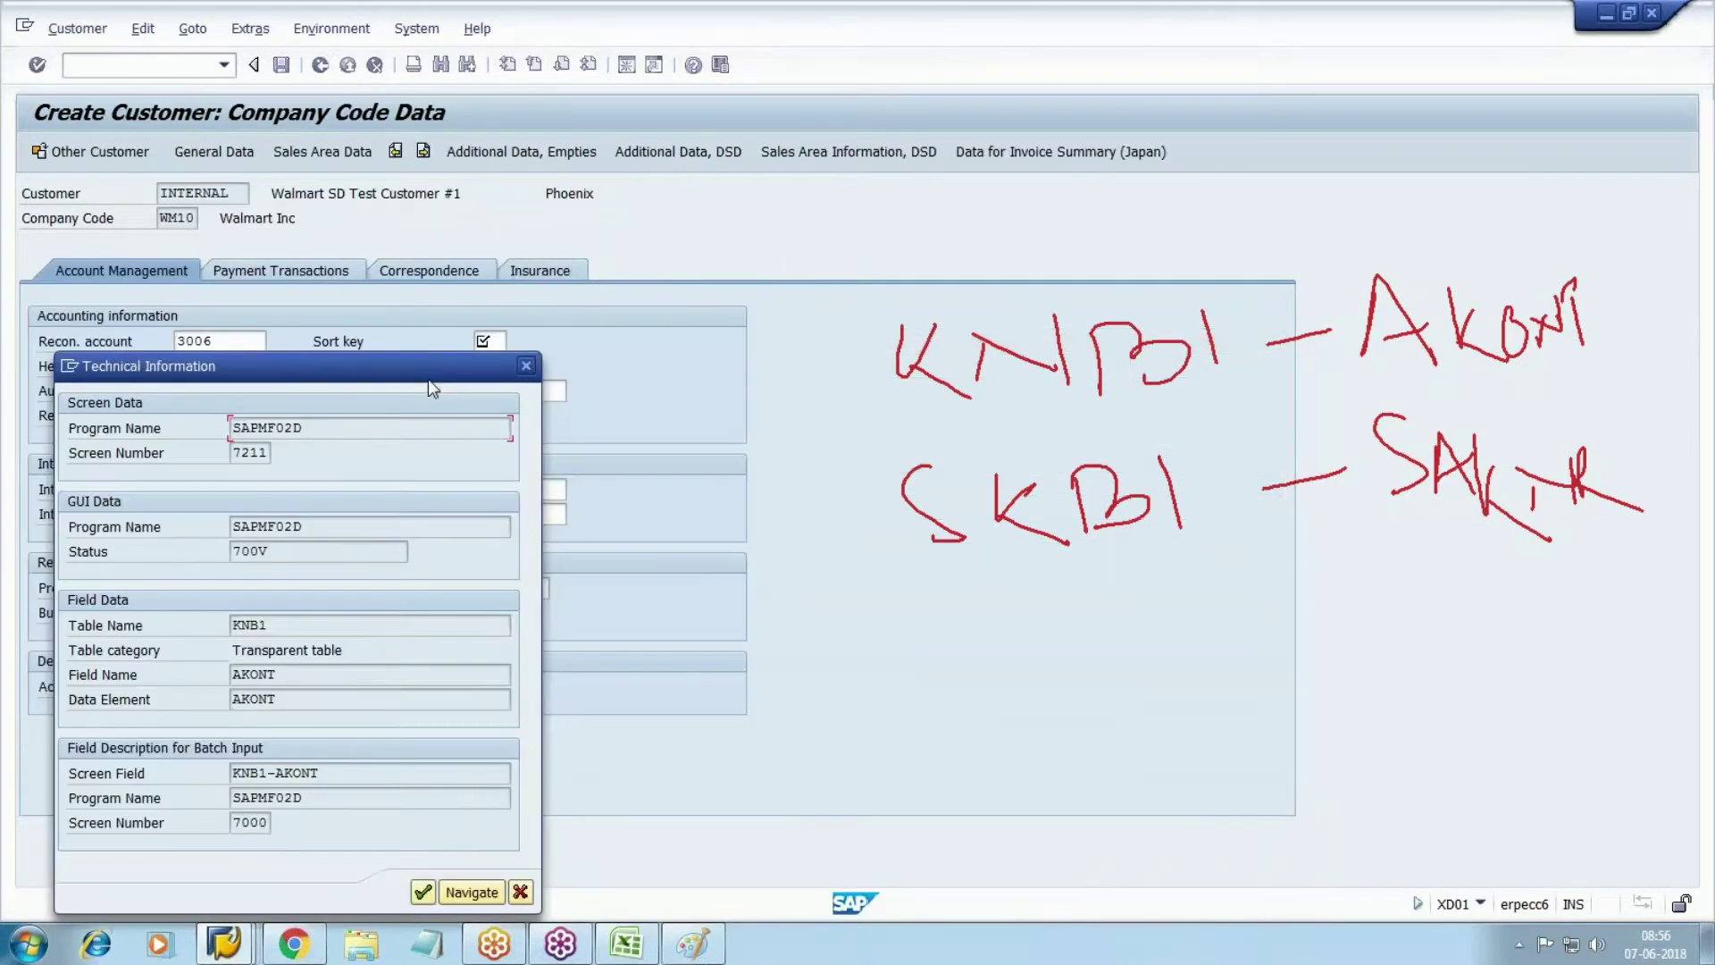
{"action": "left_click", "coordinate": [526, 365]}
{"action": "left_click", "coordinate": [391, 113]}
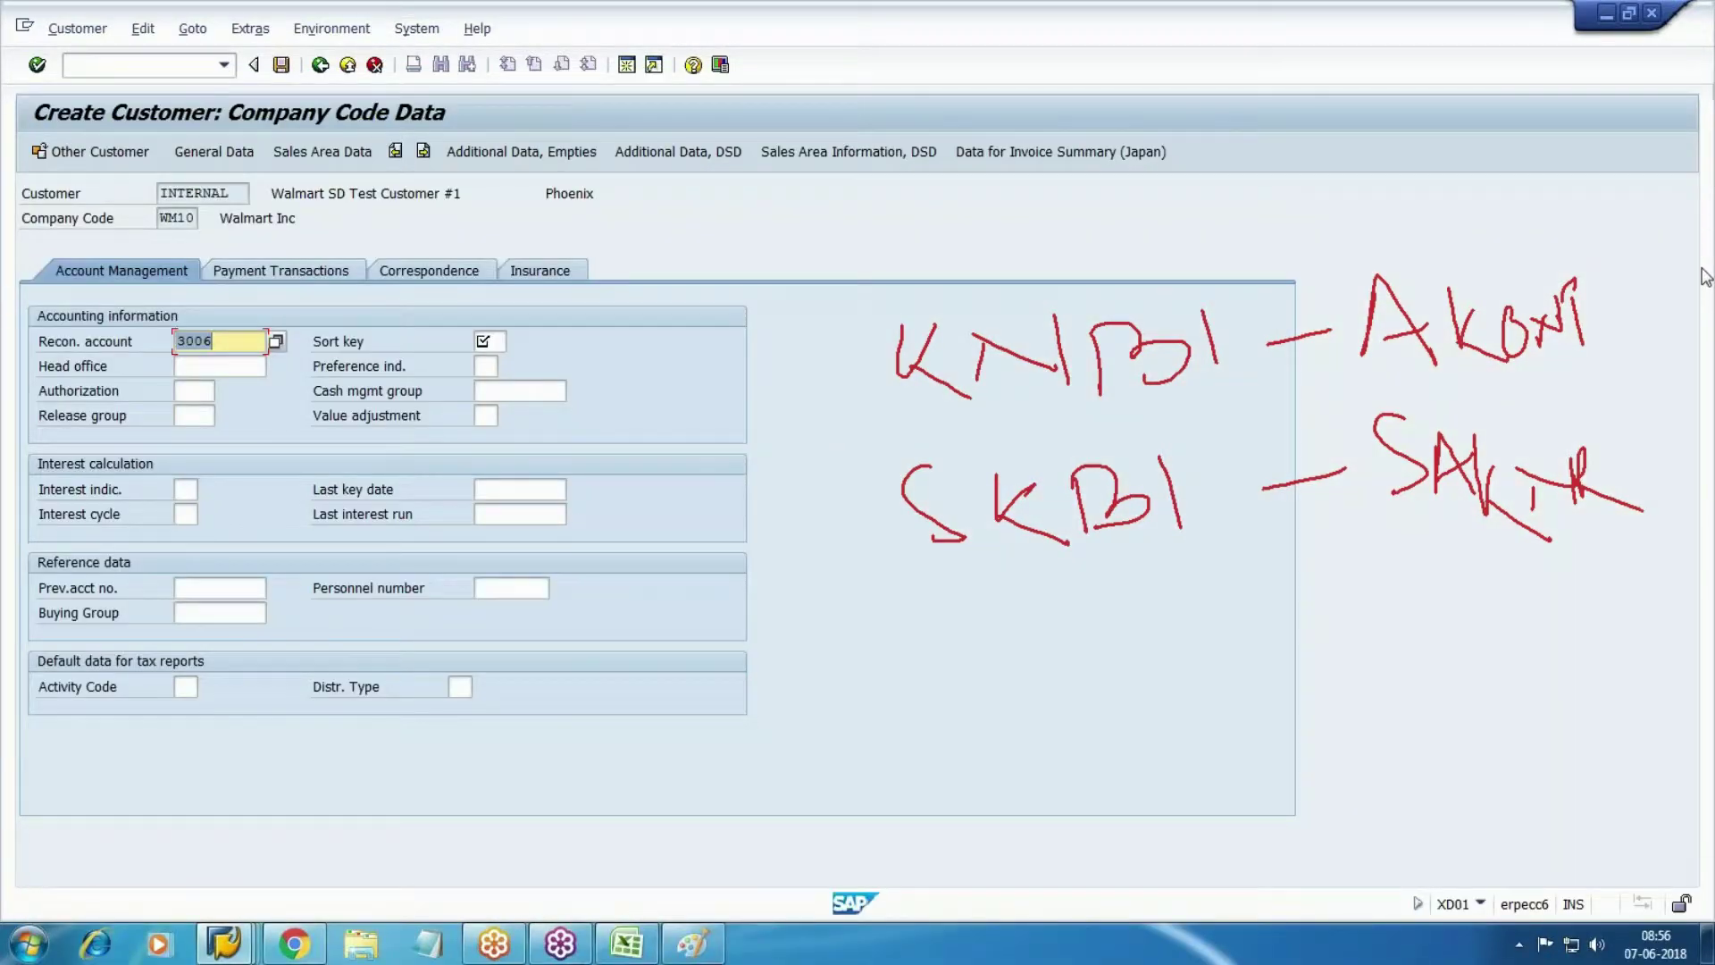
{"action": "left_click", "coordinate": [1559, 411]}
Enter sort key 031 in the customer's company code data.
{"action": "key", "text": "Escape"}
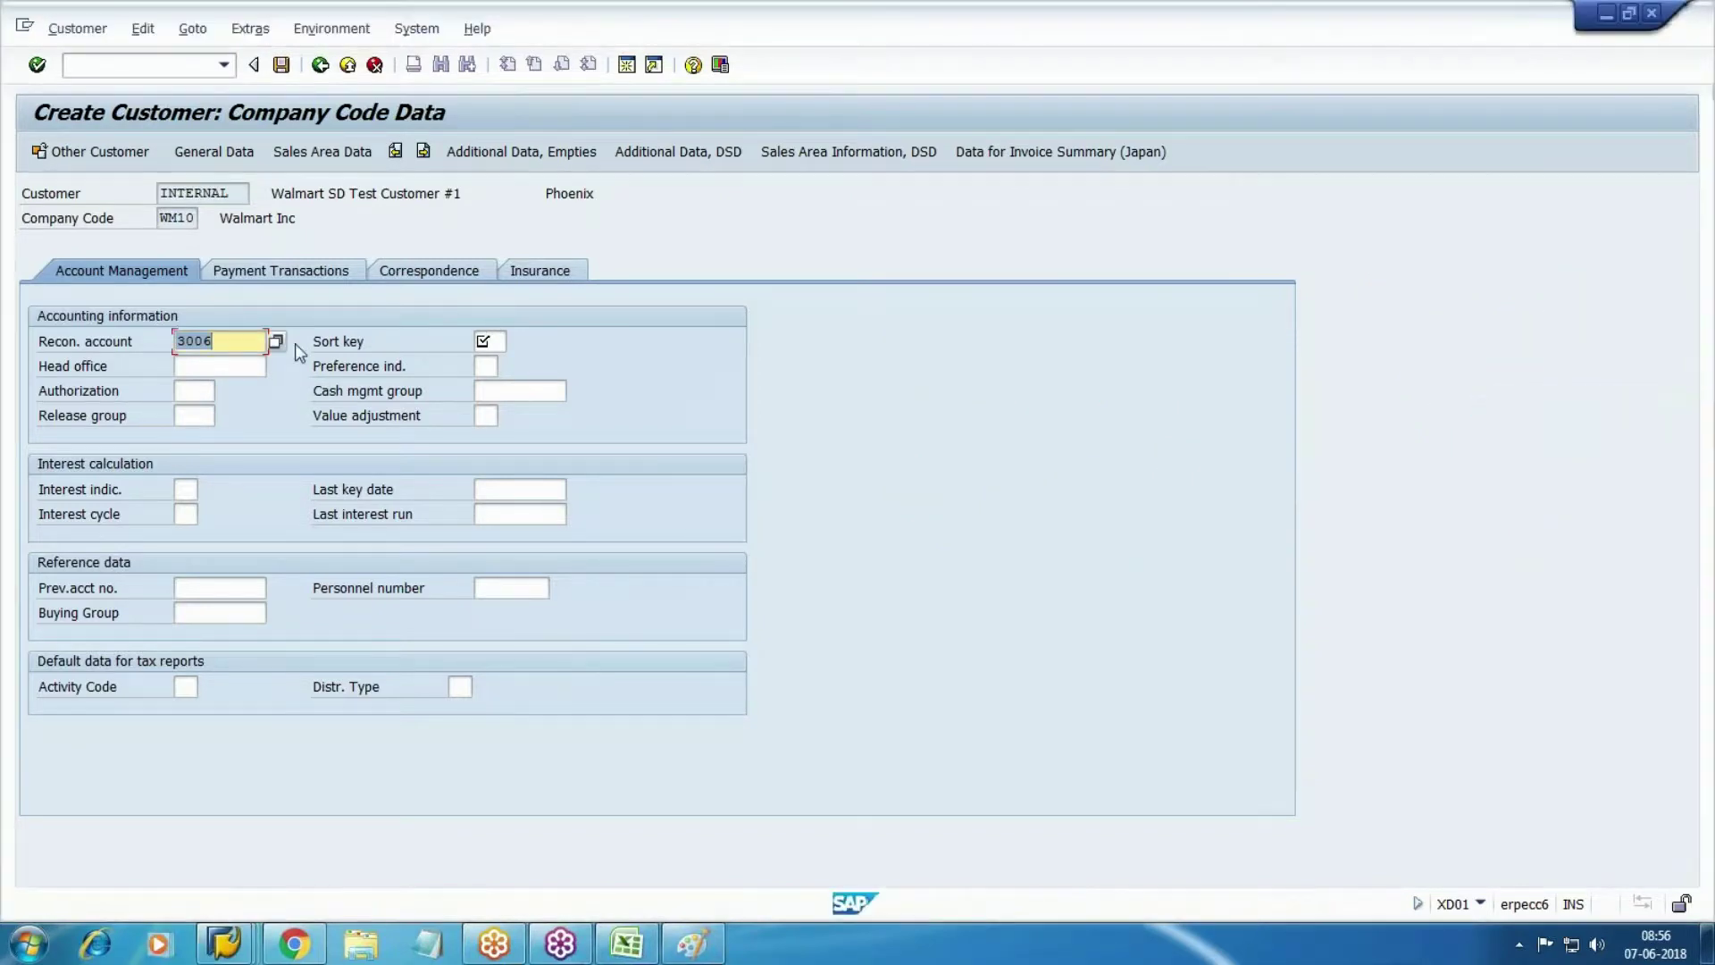
{"action": "left_click", "coordinate": [487, 341]}
{"action": "type", "text": "03"}
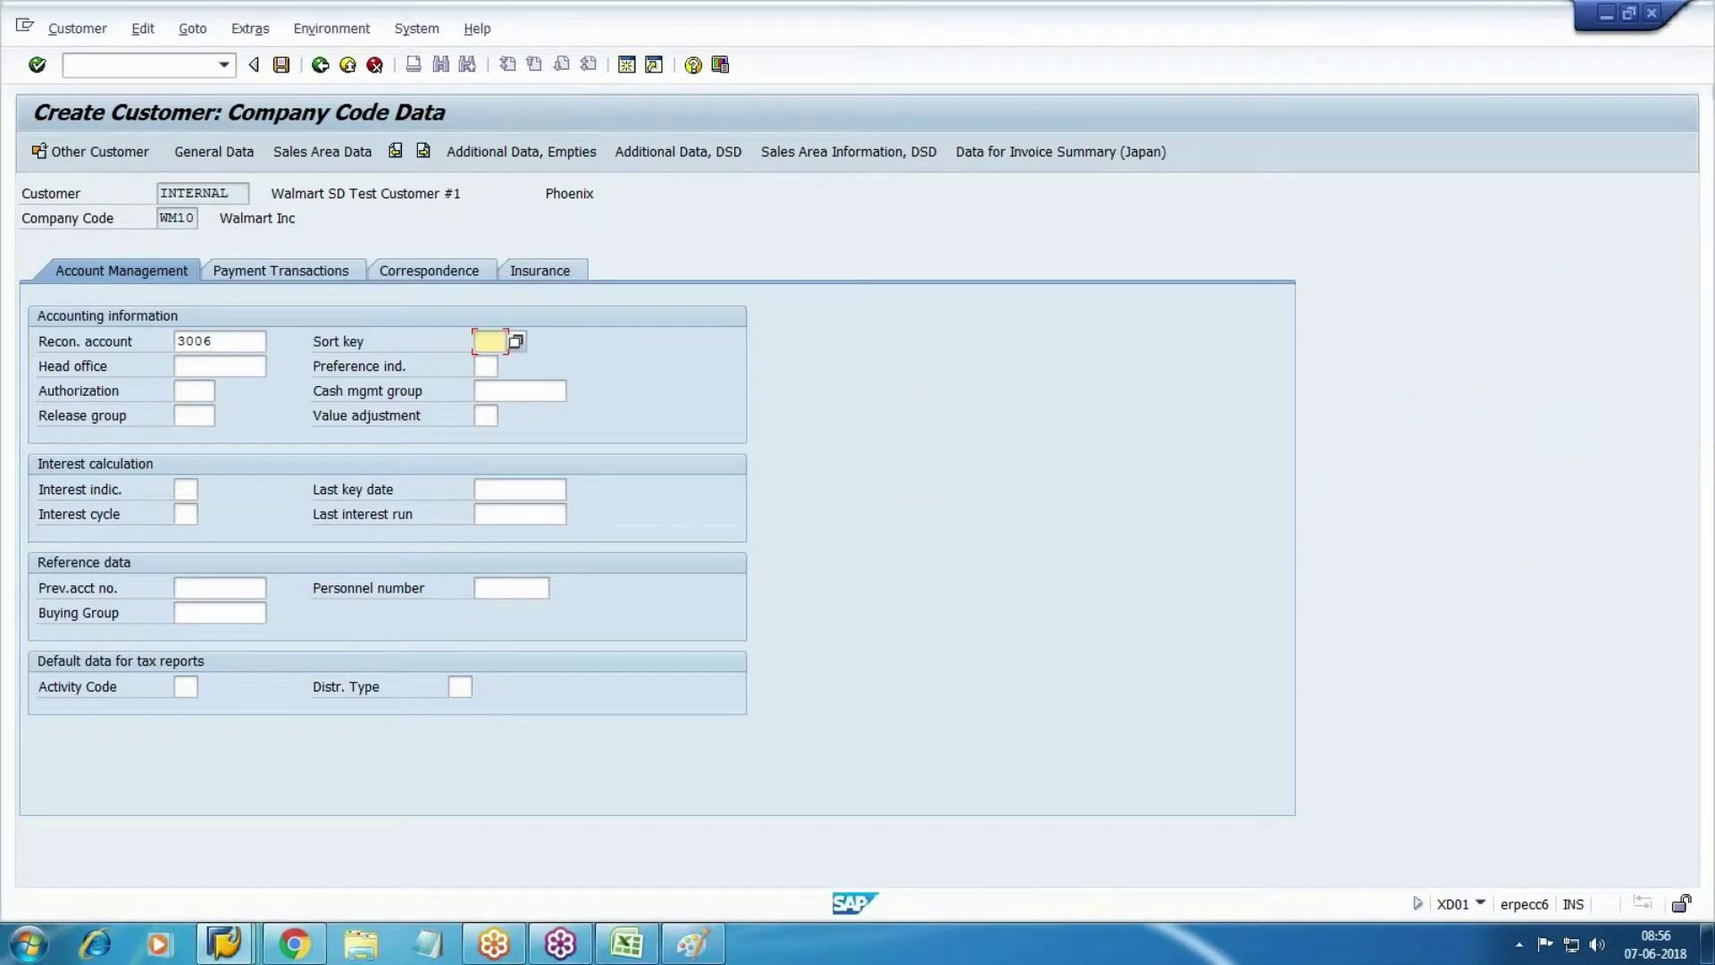
{"action": "type", "text": "1"}
Set terms of payment ZWM1 on the Payment Transactions tab.
{"action": "left_click", "coordinate": [322, 270]}
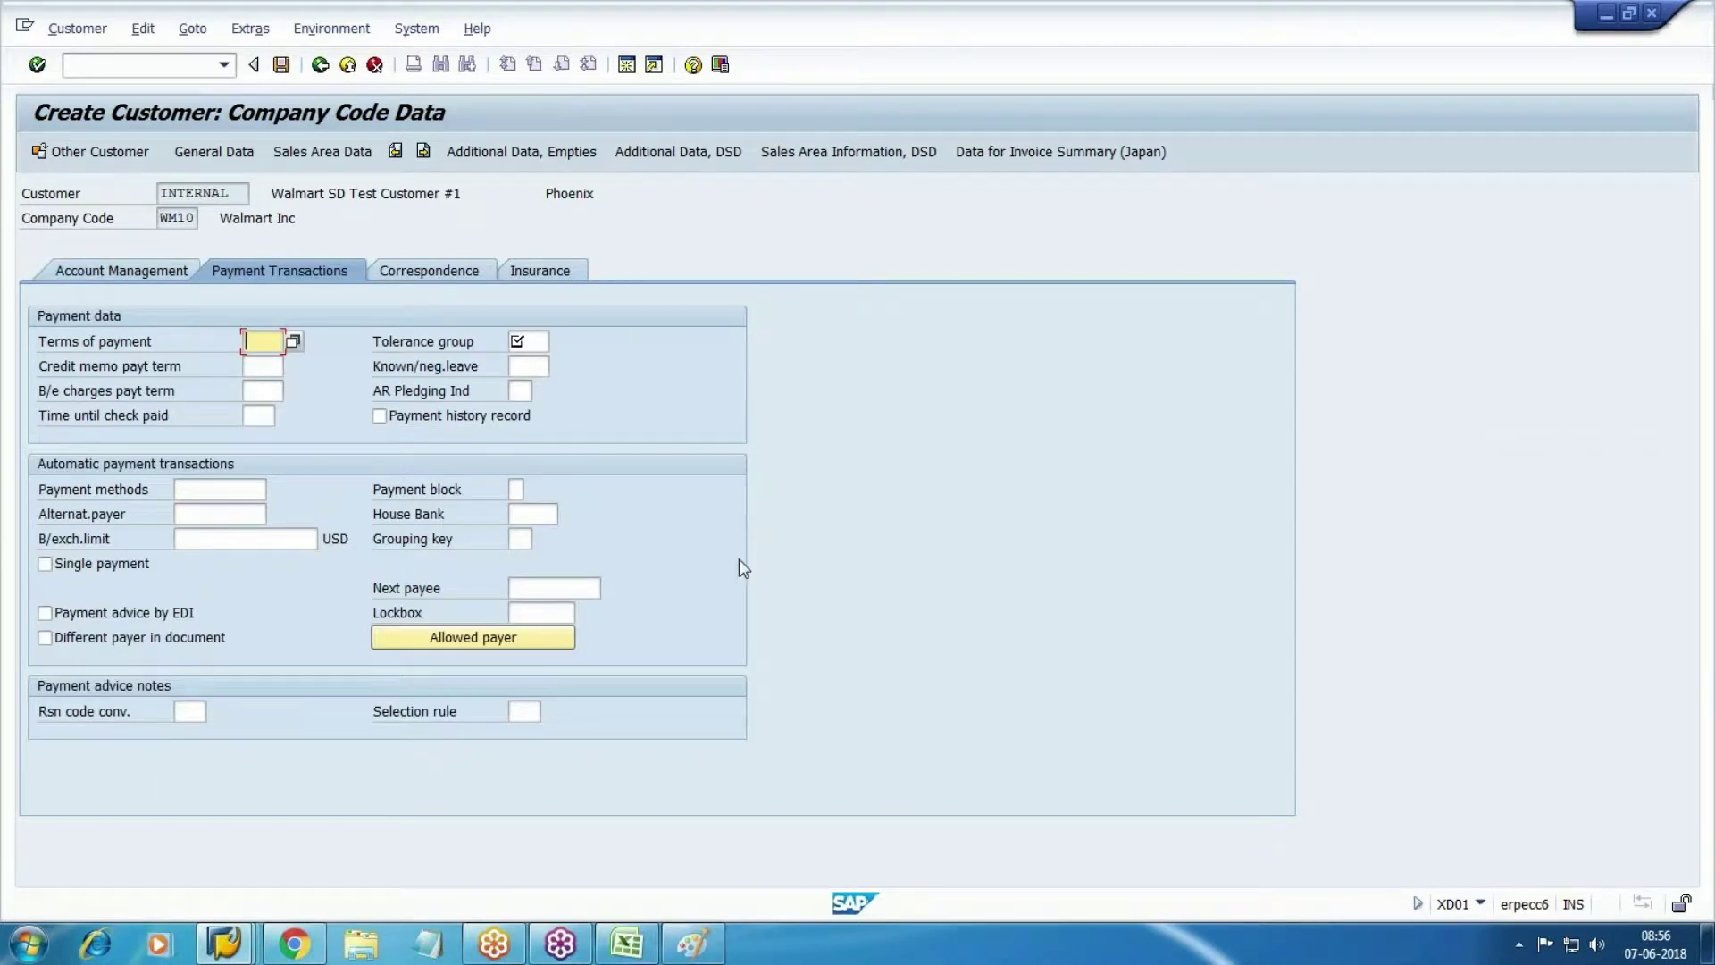
{"action": "key", "text": "Tab"}
{"action": "key", "text": "shift+Tab"}
{"action": "key", "text": "F4"}
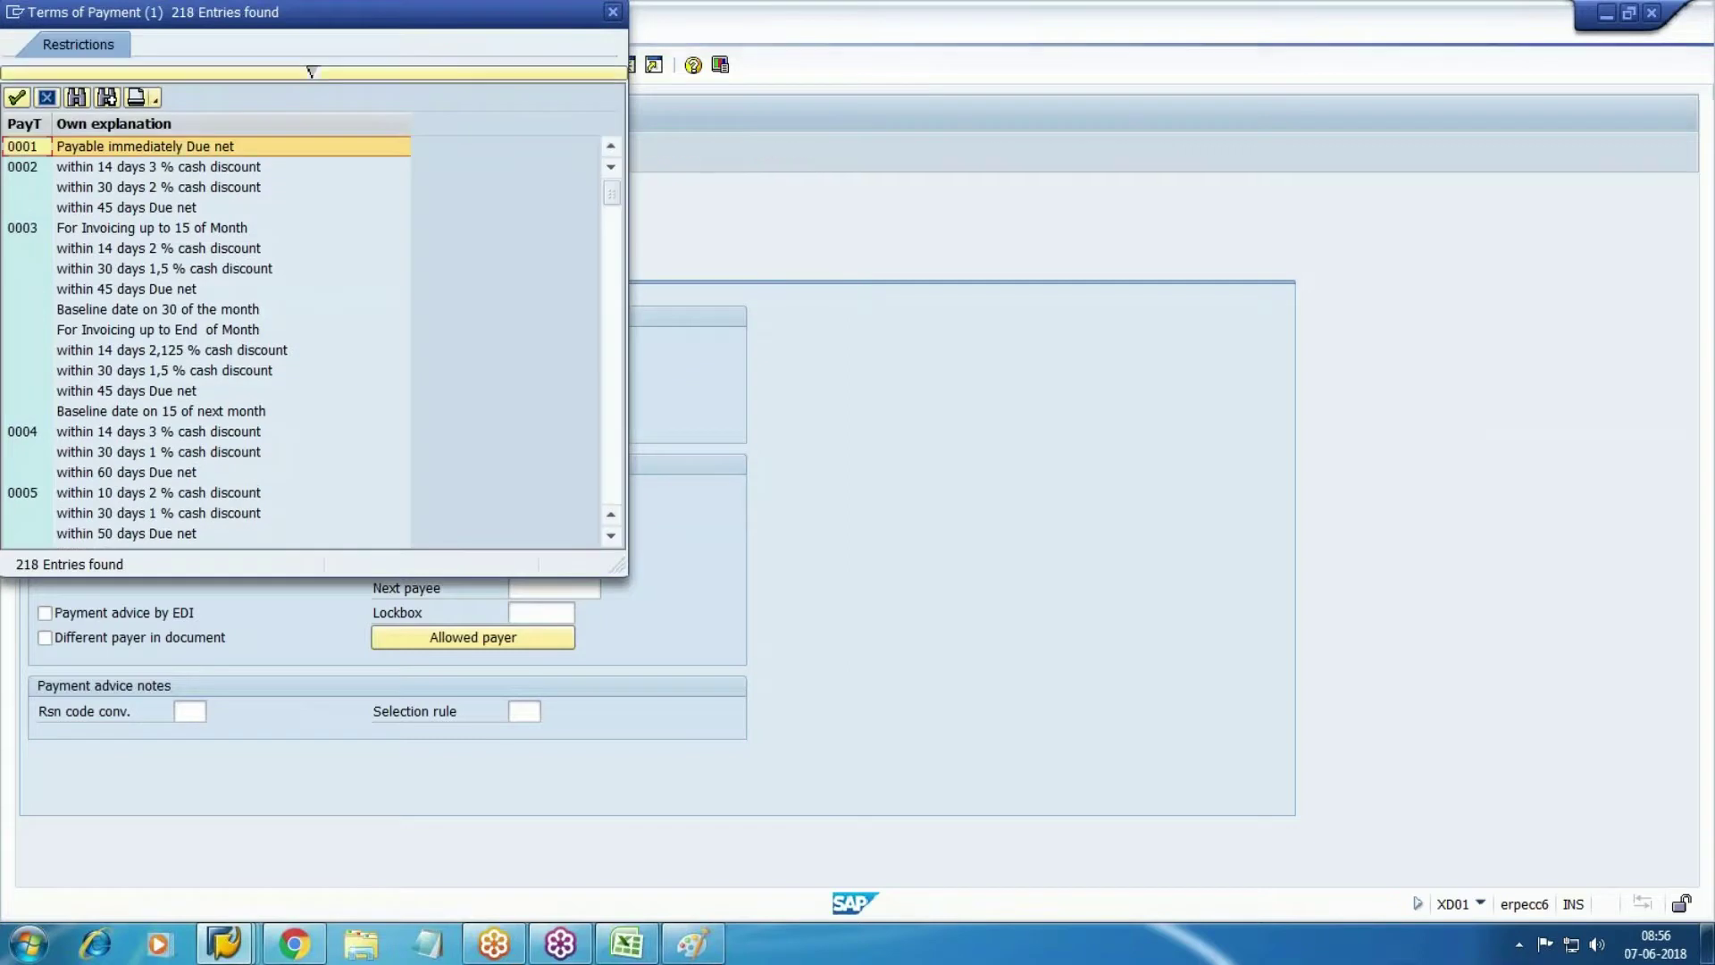
{"action": "key", "text": "ctrl+f"}
{"action": "type", "text": "zwm1"}
{"action": "key", "text": "Return"}
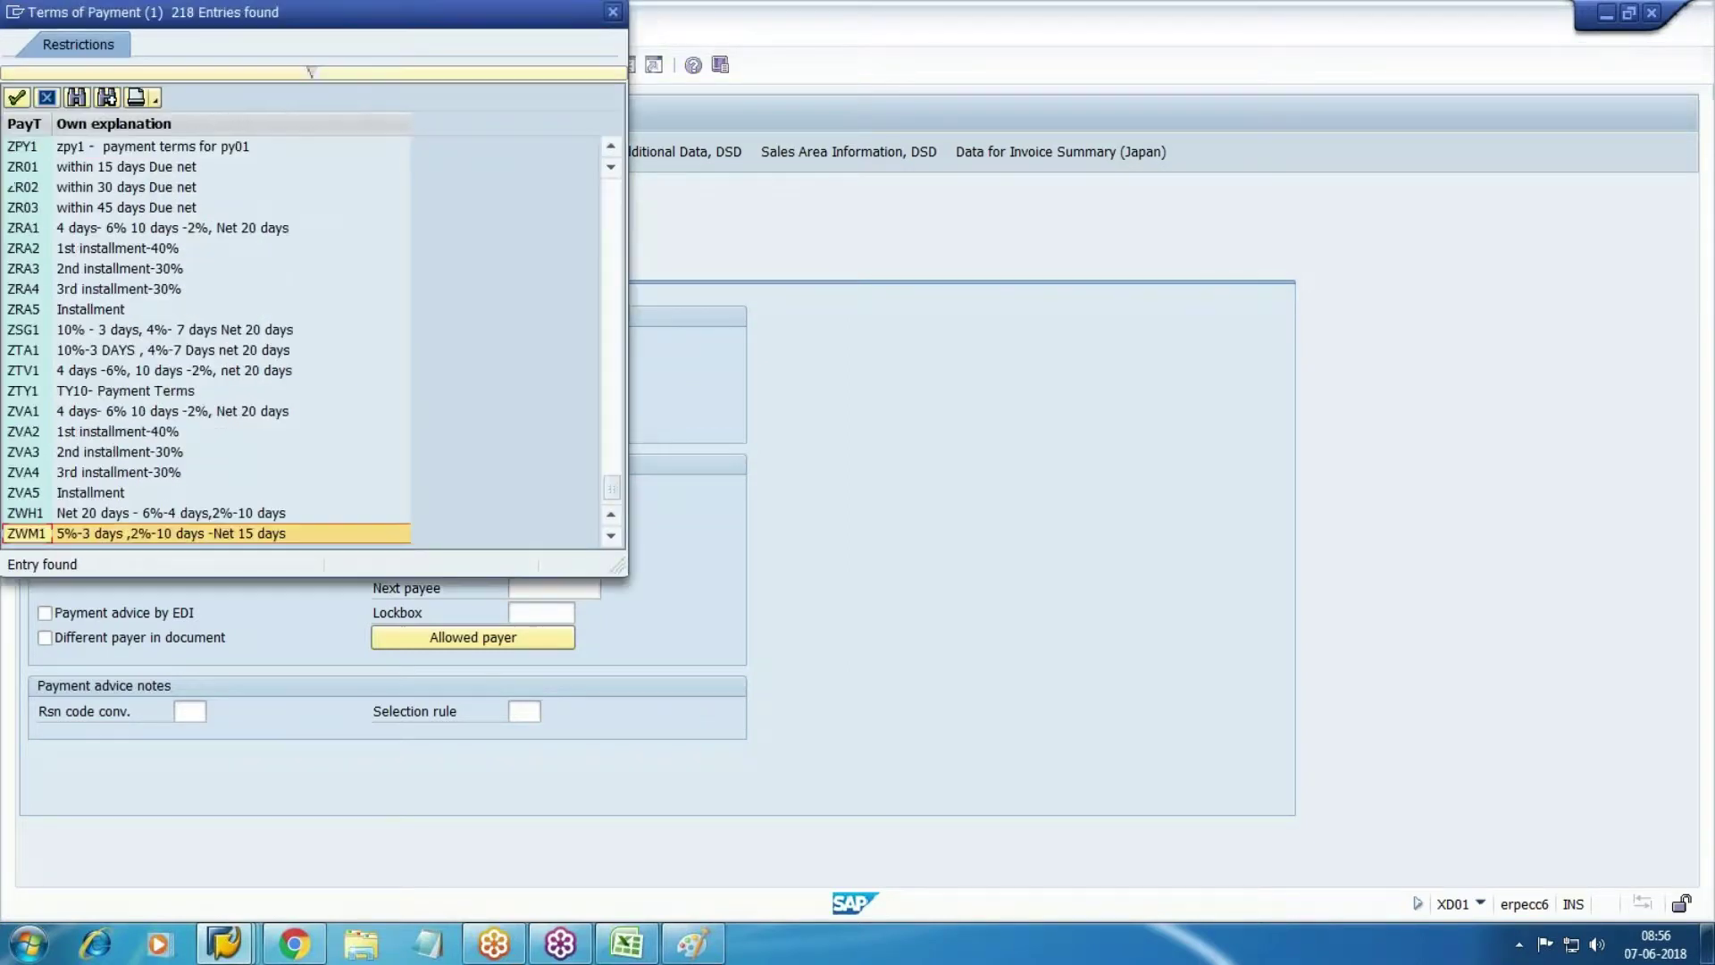
{"action": "key", "text": "Return"}
Choose tolerance group WMDO, then go to the Sales Area Data screen.
{"action": "key", "text": "Tab"}
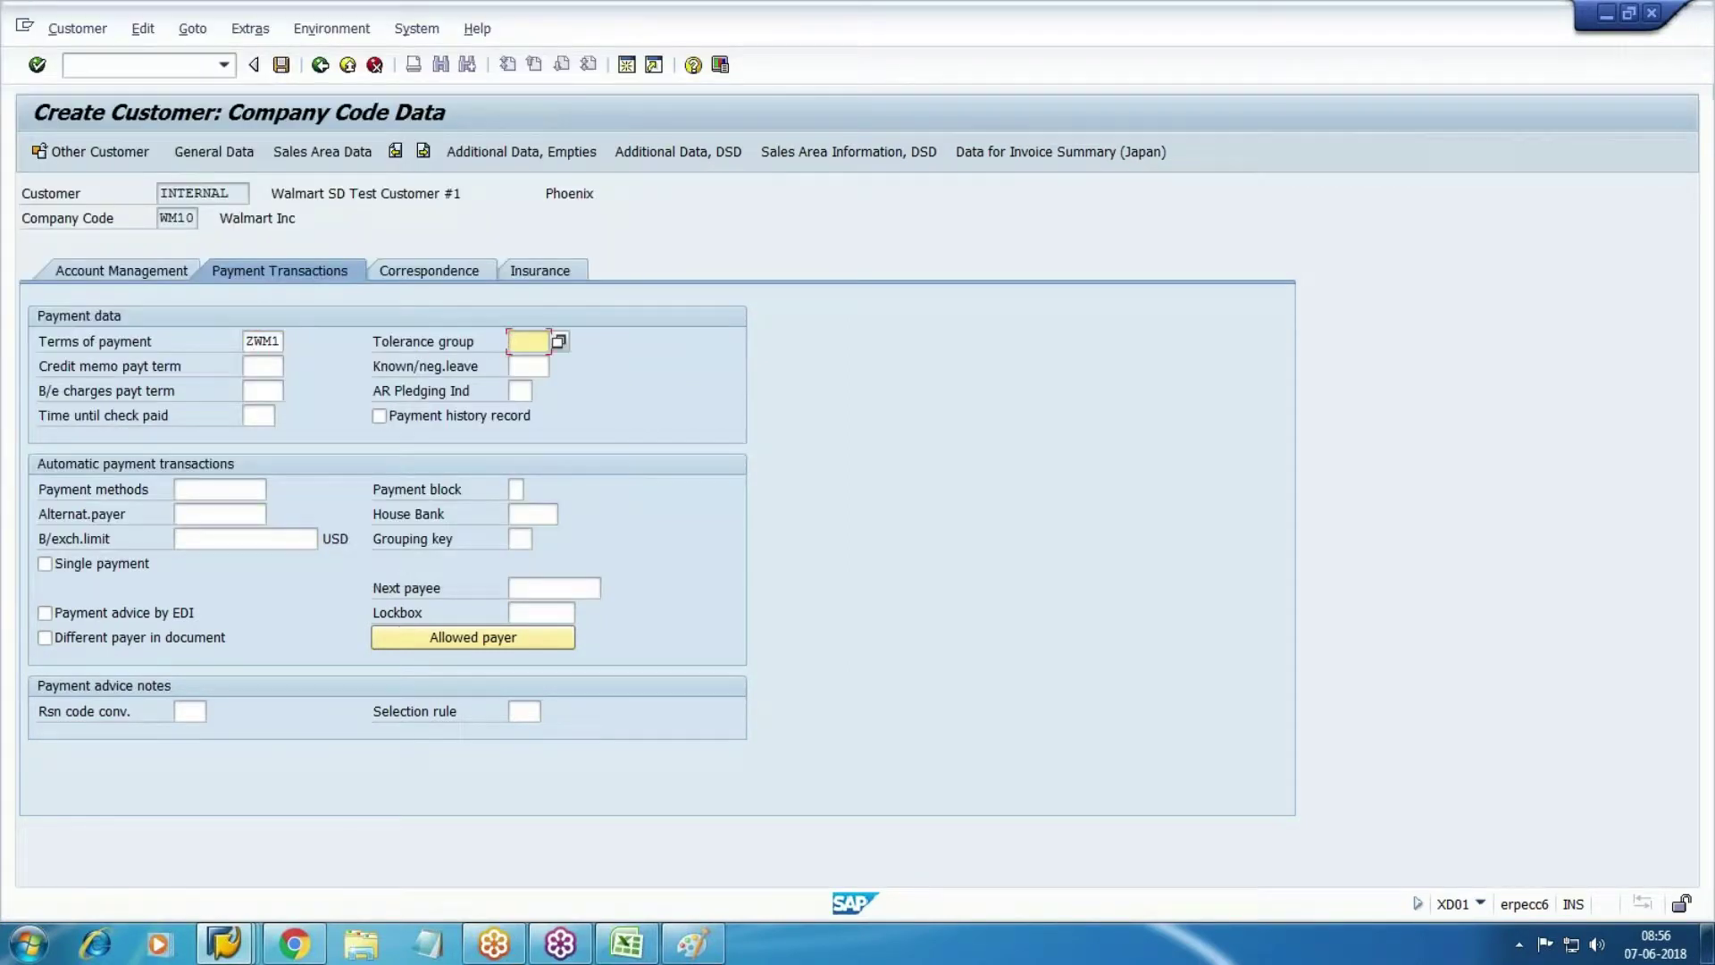
{"action": "key", "text": "F4"}
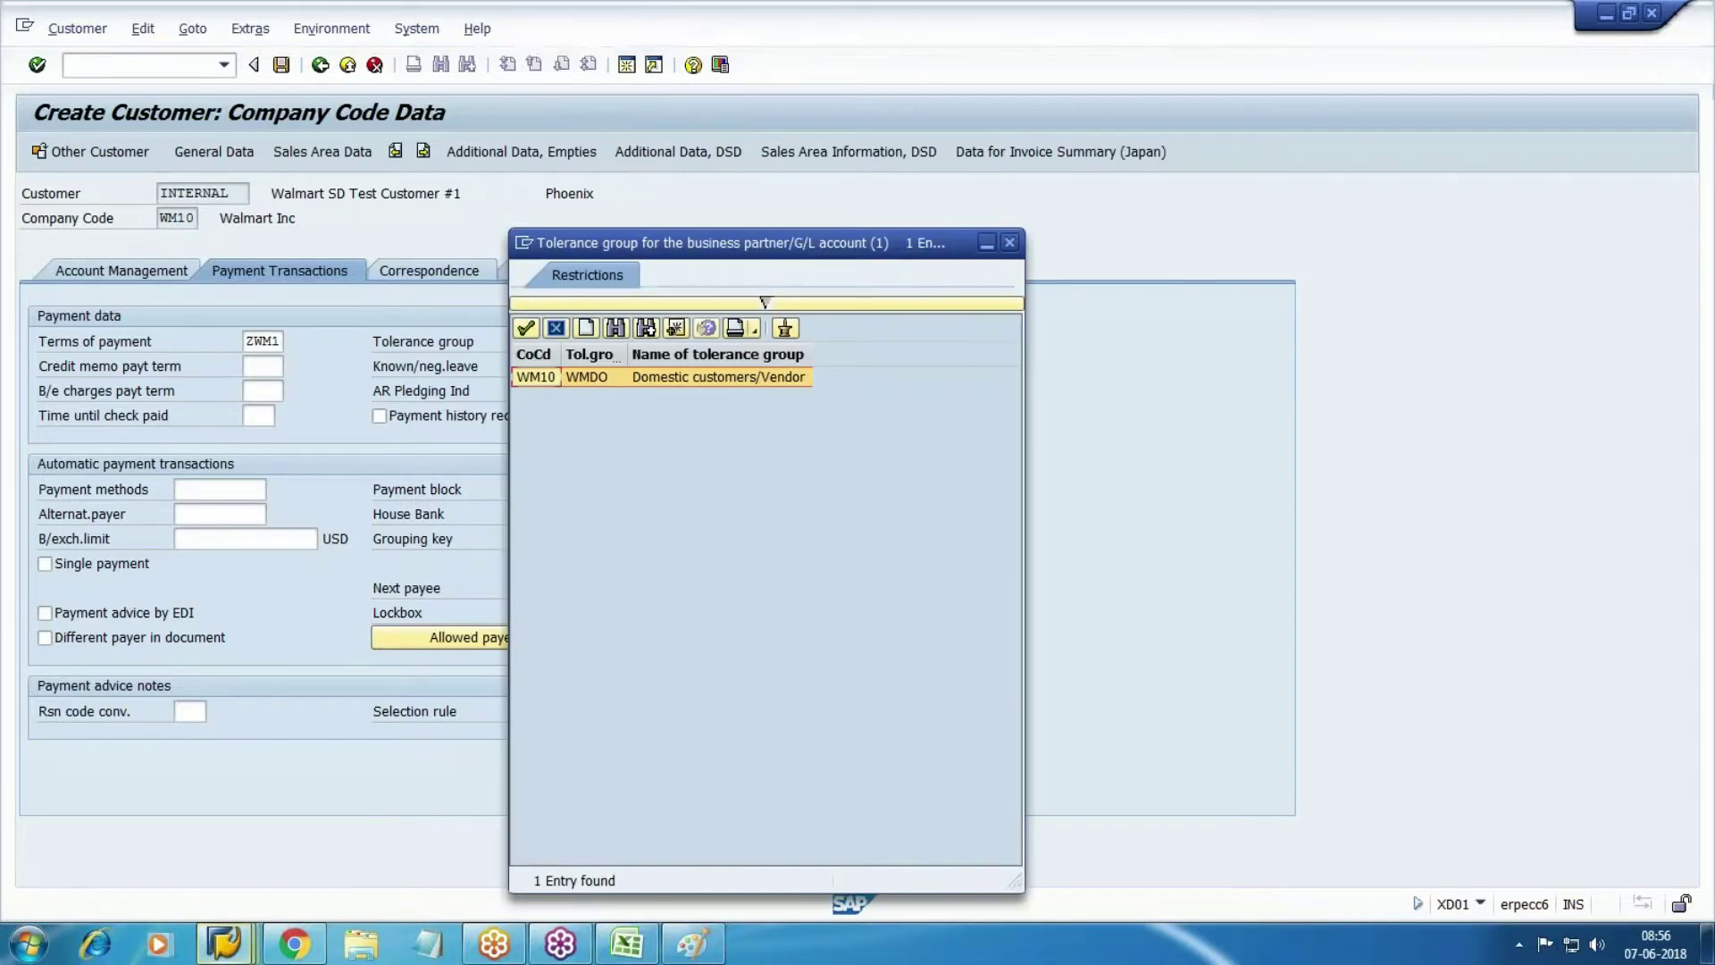
{"action": "double_click", "coordinate": [745, 377]}
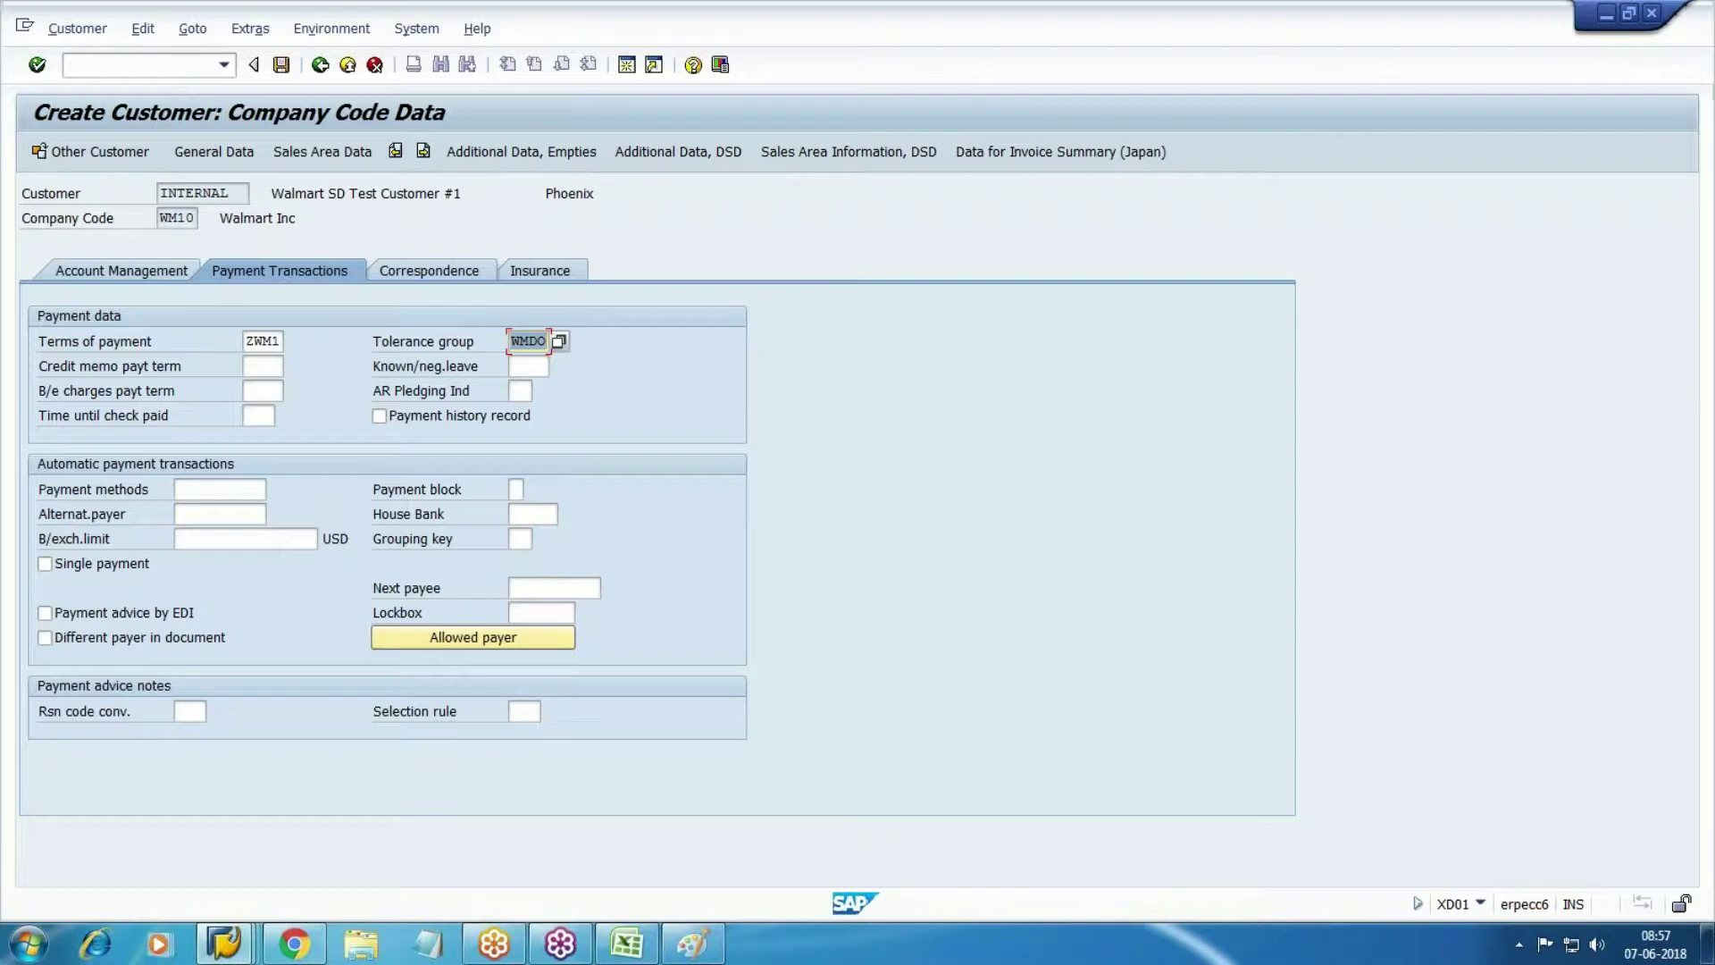
{"action": "left_click", "coordinate": [318, 155]}
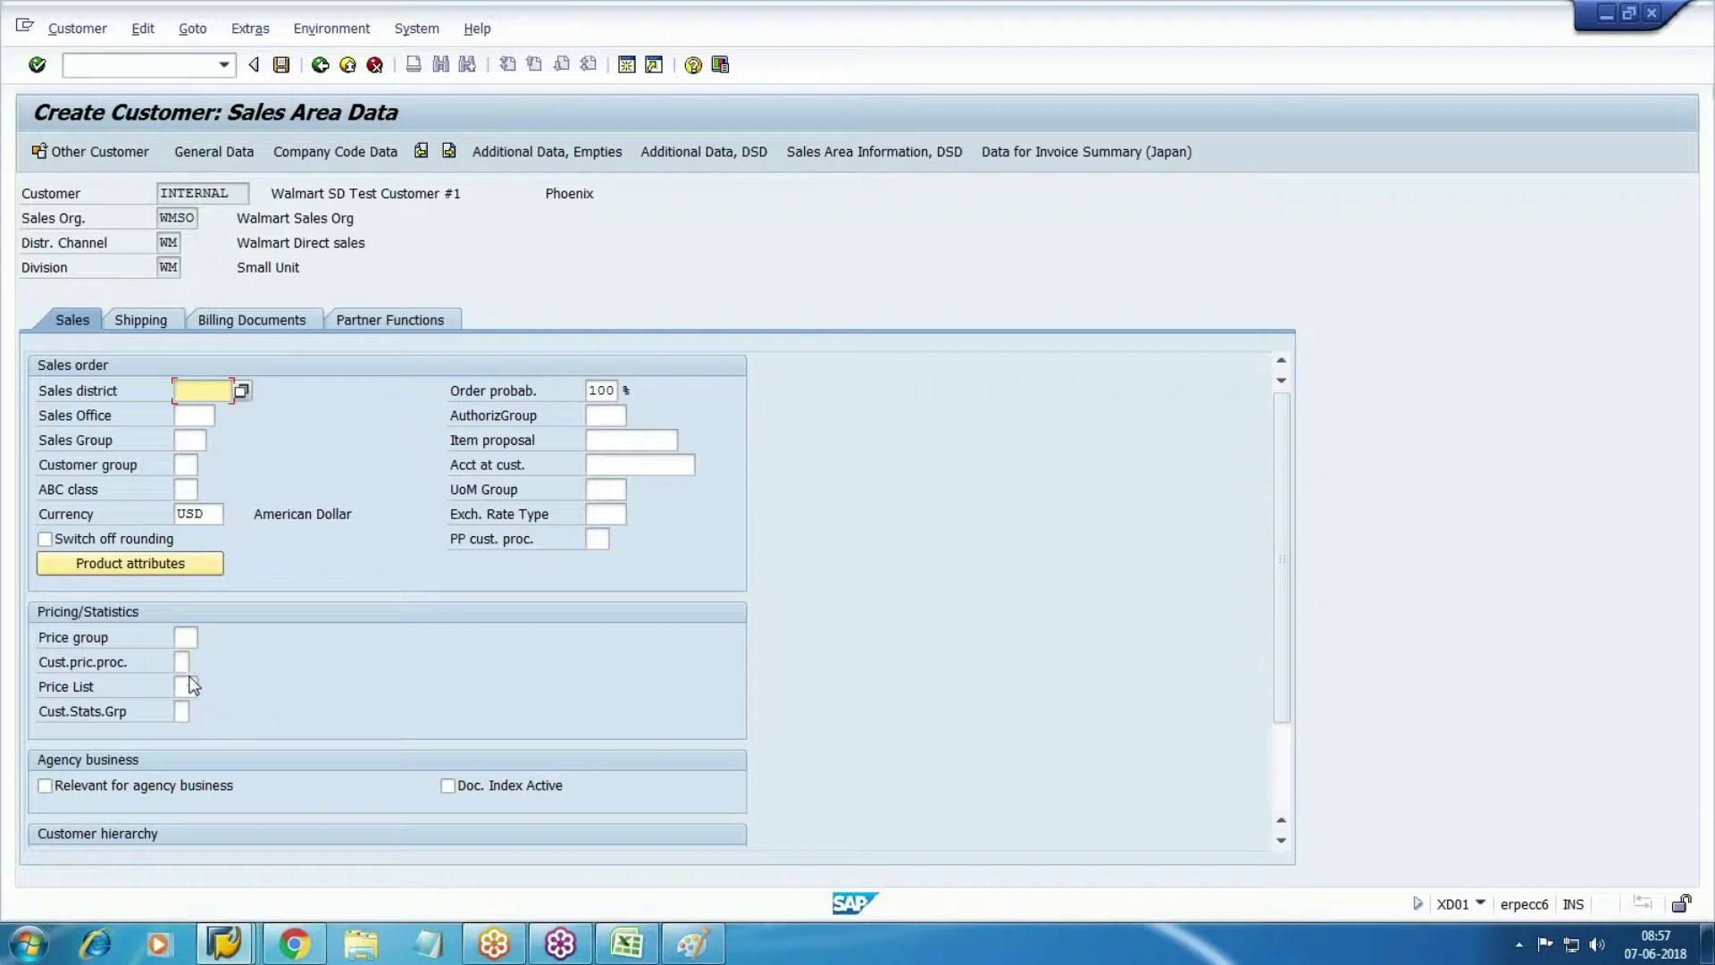
Set the customer pricing procedure to 1 (Standard) from the F4 list.
{"action": "left_click", "coordinate": [186, 663]}
{"action": "left_click", "coordinate": [202, 666]}
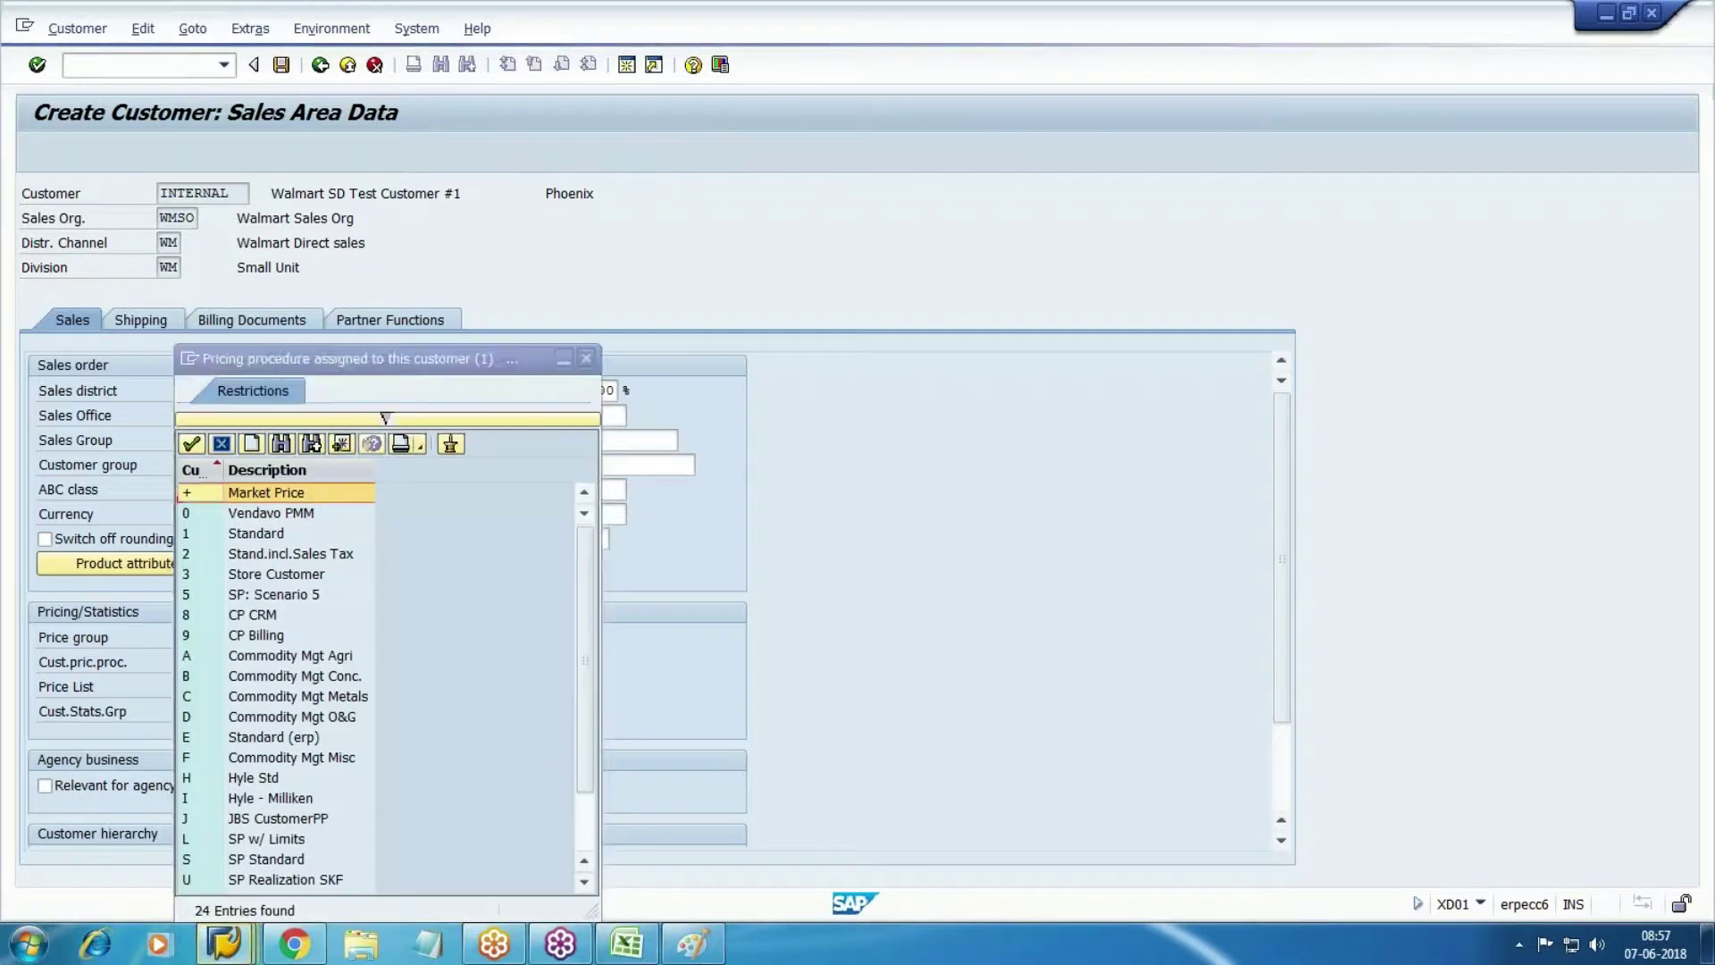
{"action": "key", "text": "Down"}
{"action": "key", "text": "Down"}
{"action": "key", "text": "Return"}
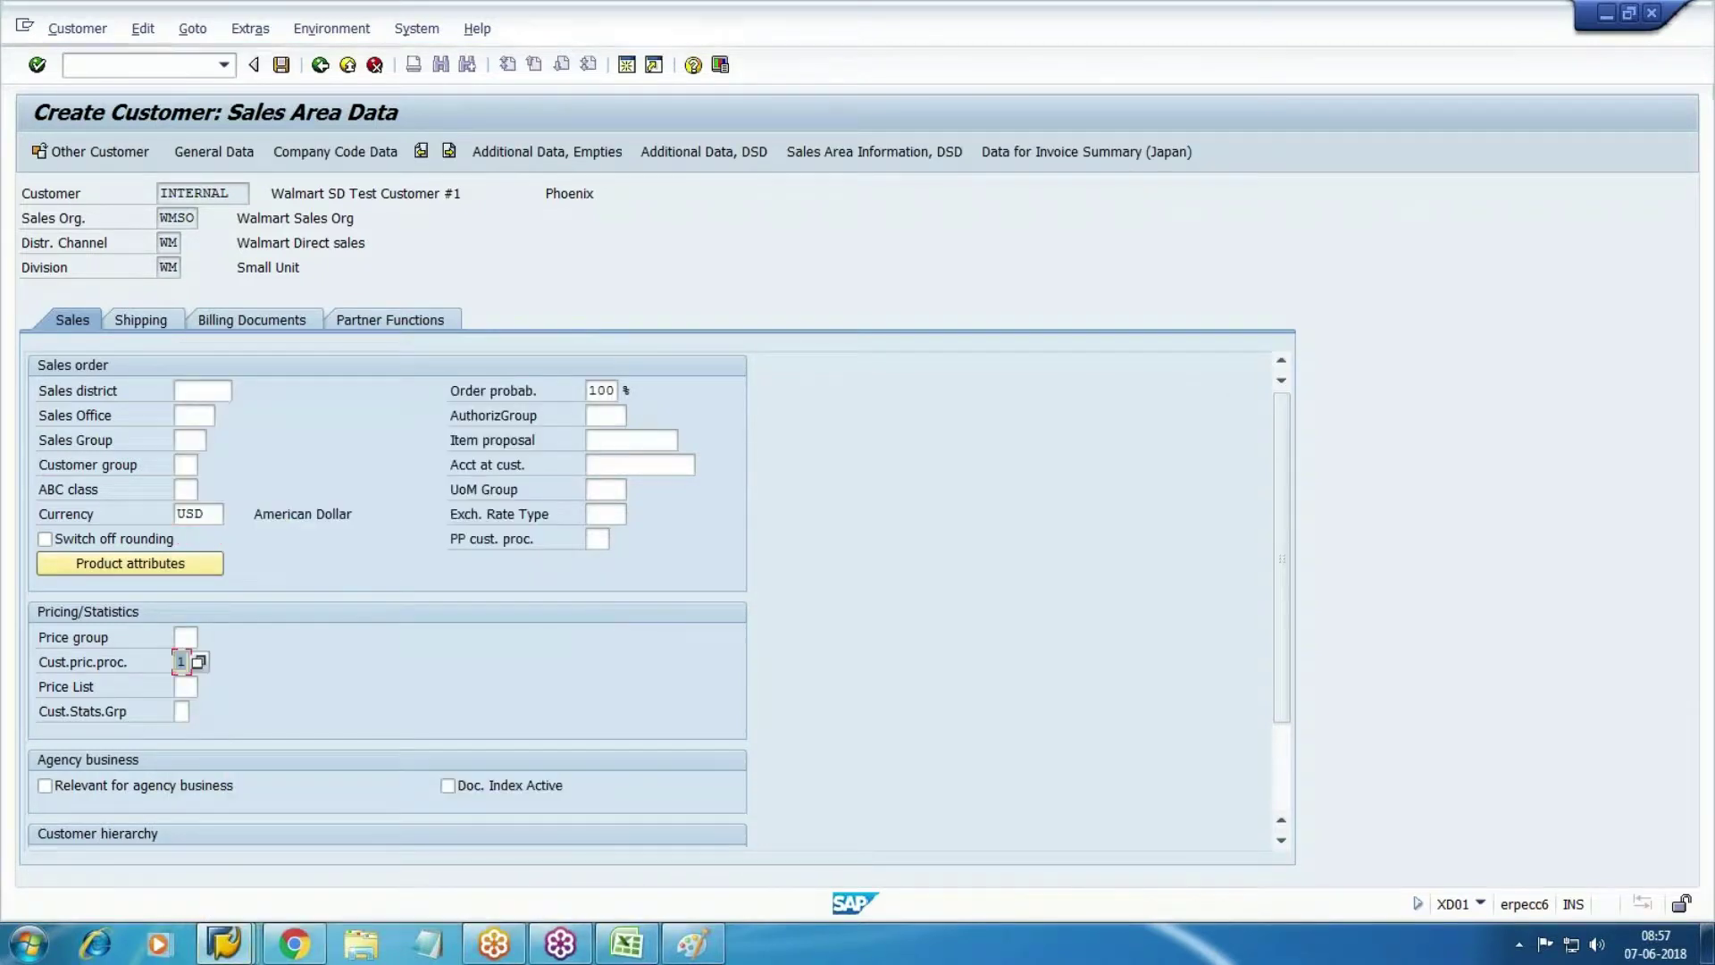
On the shipping data, set delivery priority to 02 (Normal).
{"action": "left_click", "coordinate": [150, 323]}
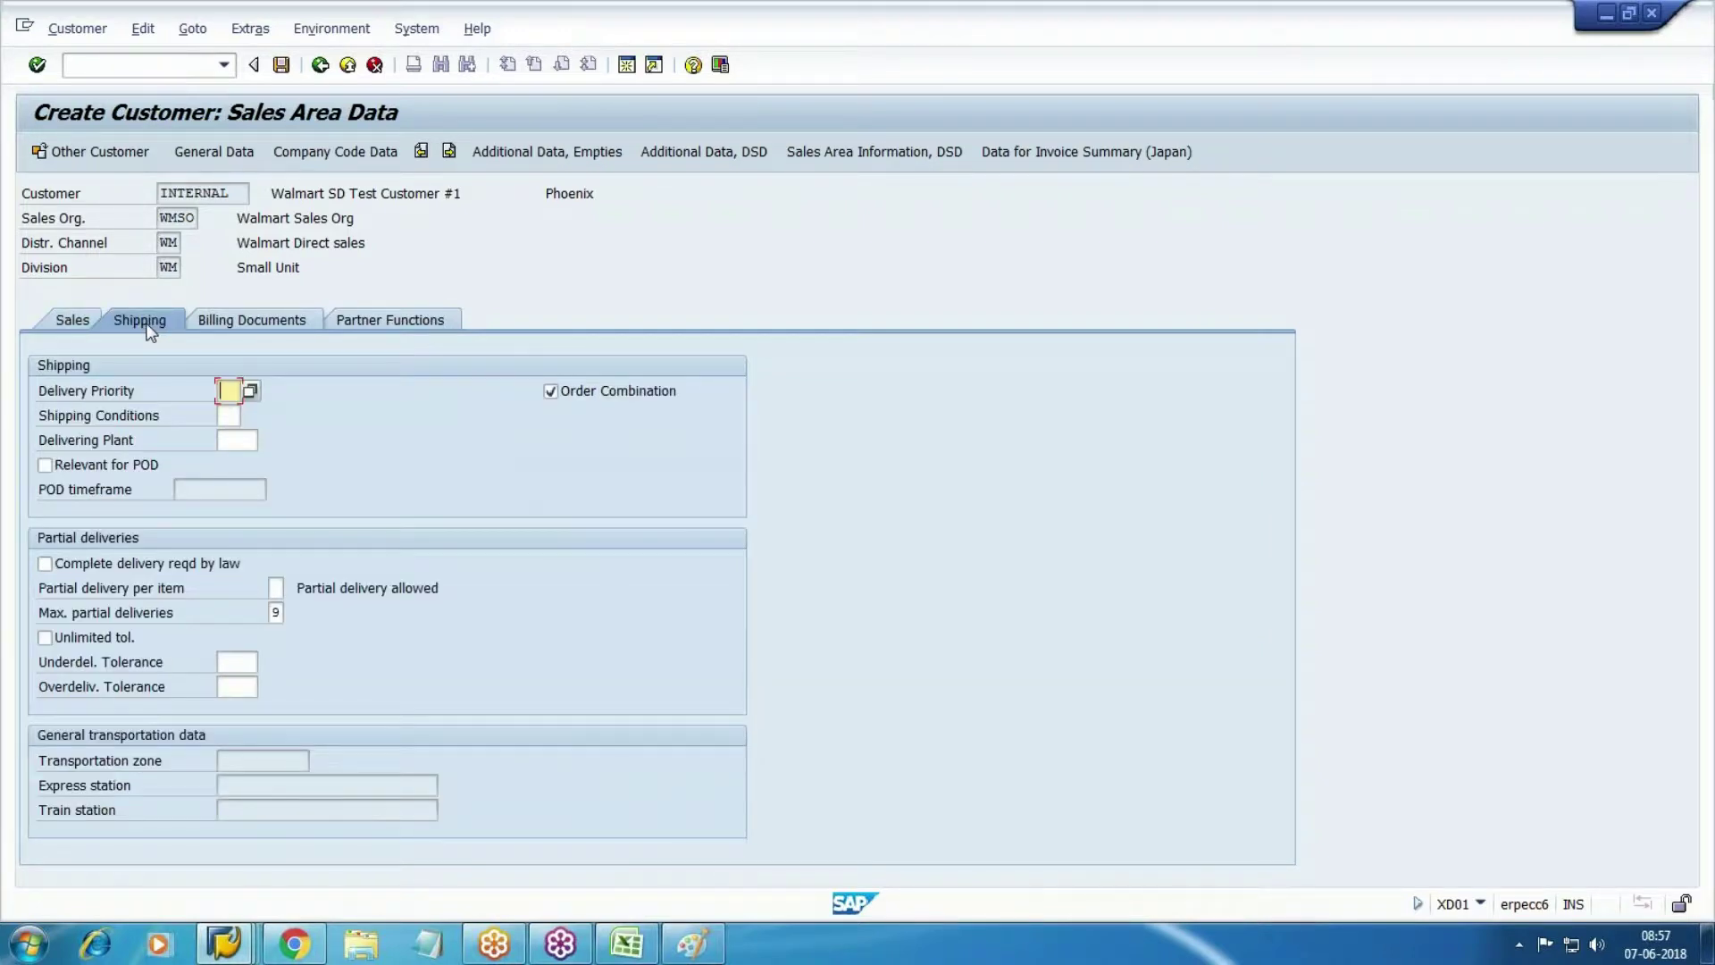
{"action": "key", "text": "F4"}
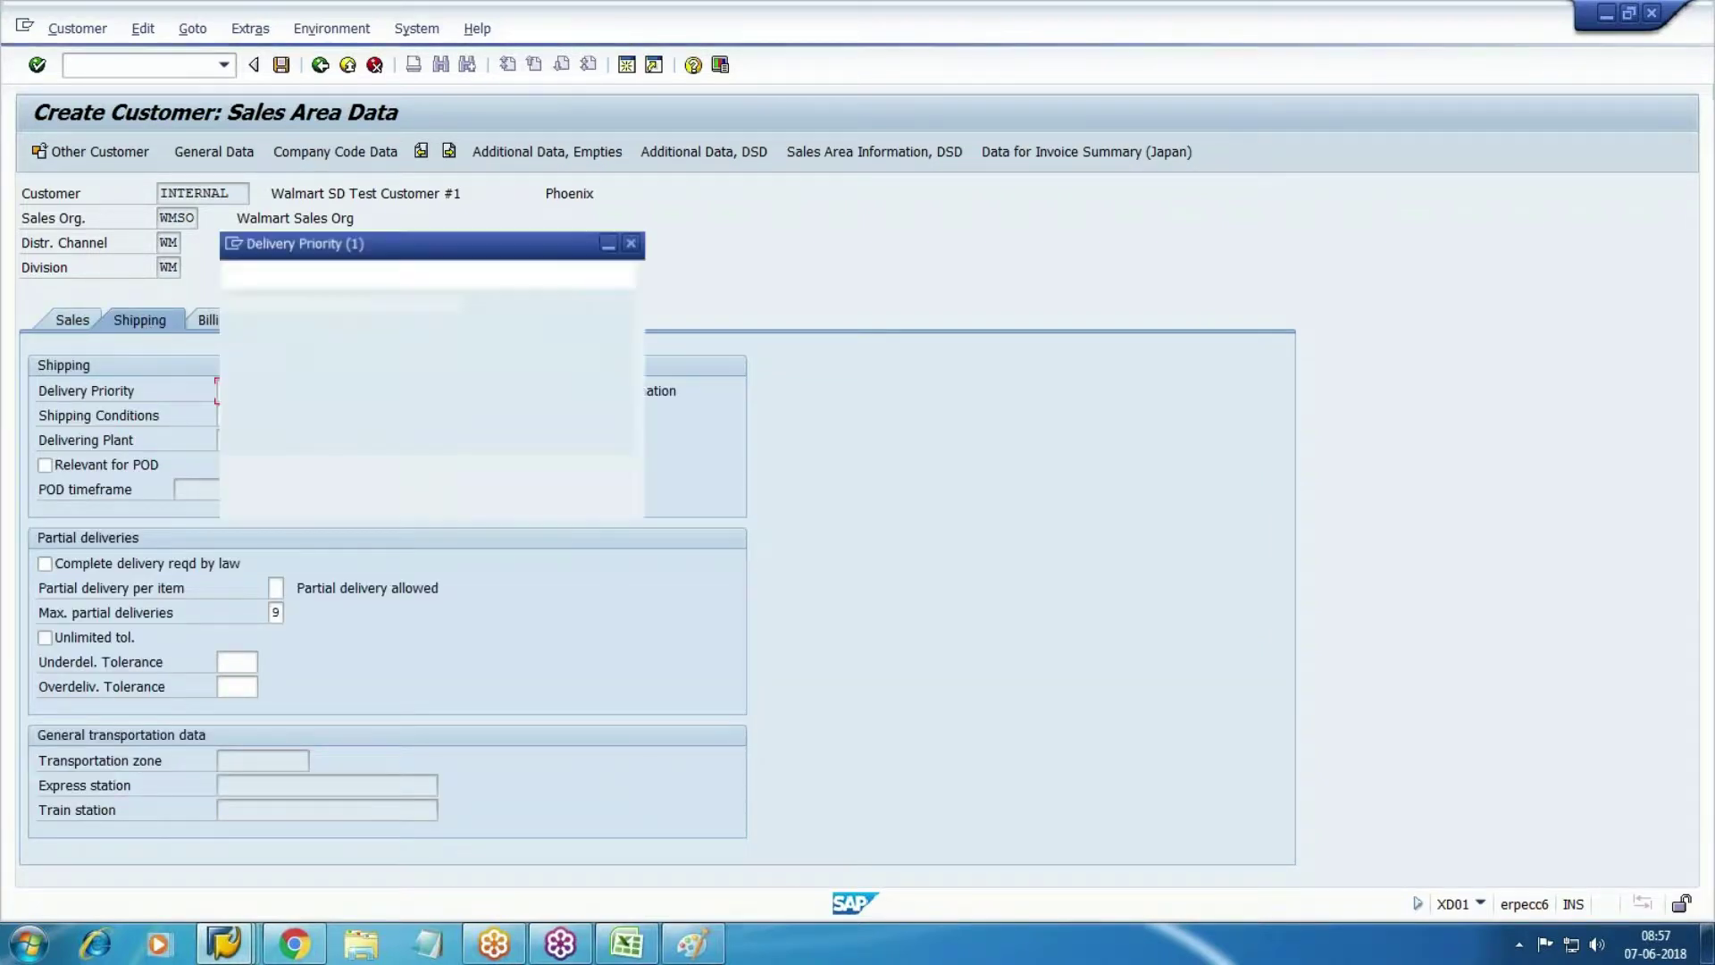
{"action": "key", "text": "Down"}
{"action": "key", "text": "Down"}
{"action": "key", "text": "Up"}
{"action": "key", "text": "Return"}
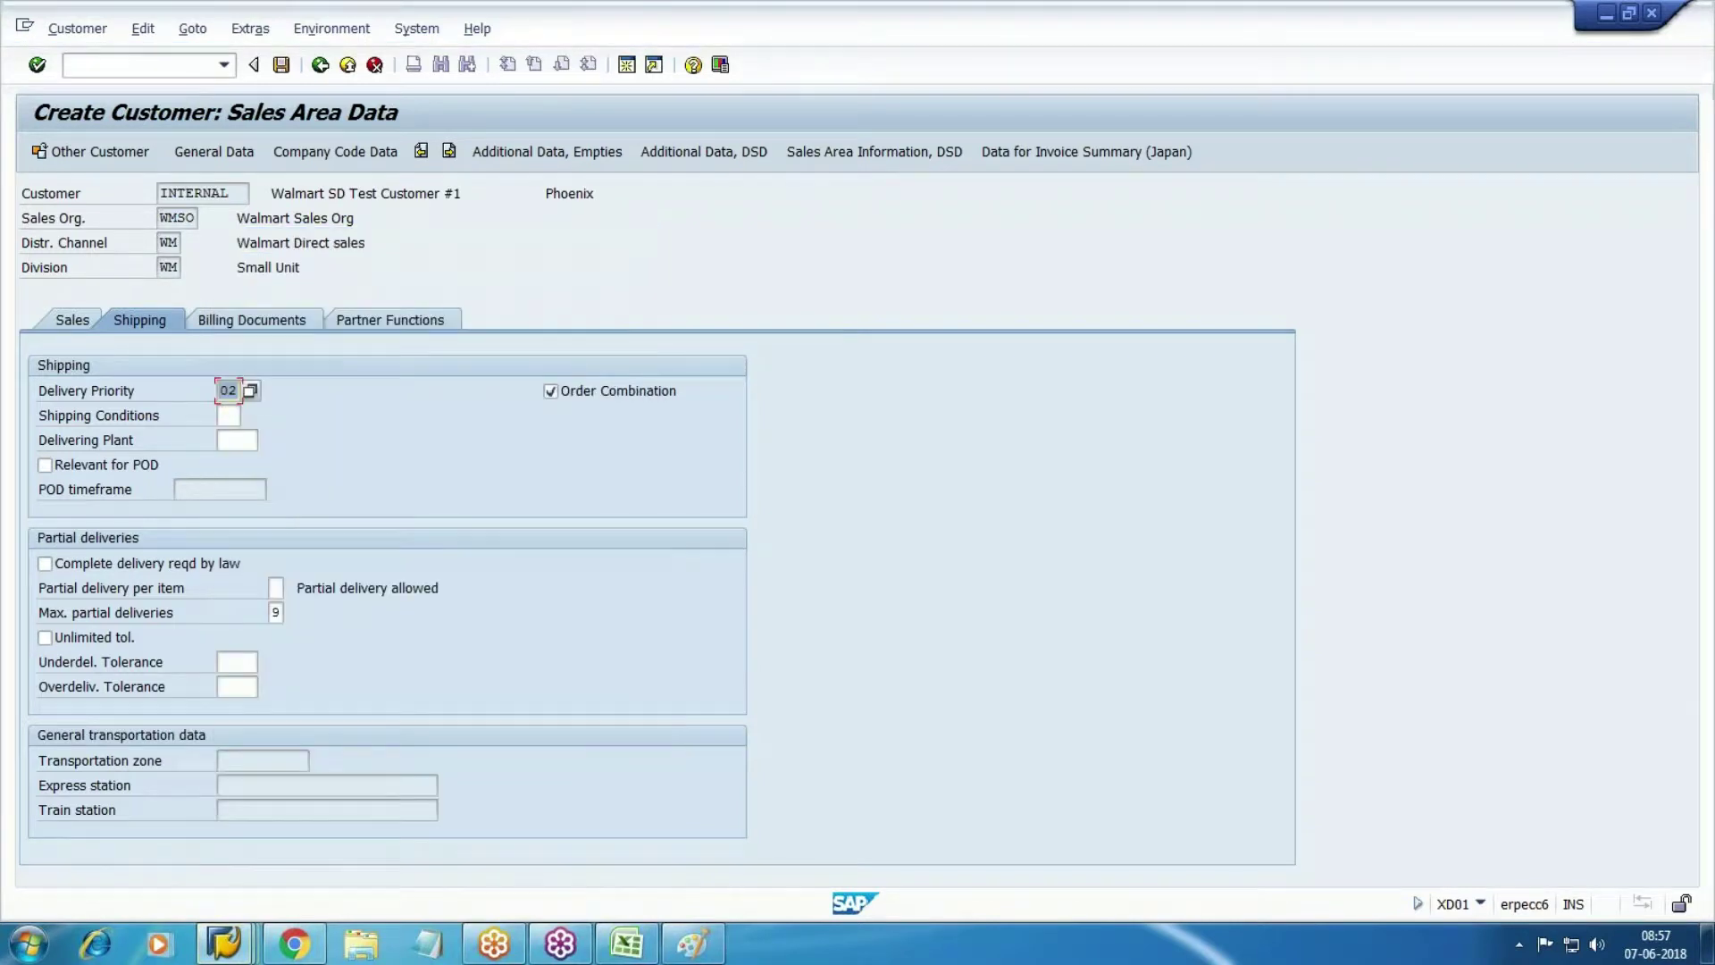
Enter shipping conditions 01 and delivering plant WM1.
{"action": "left_click", "coordinate": [228, 416]}
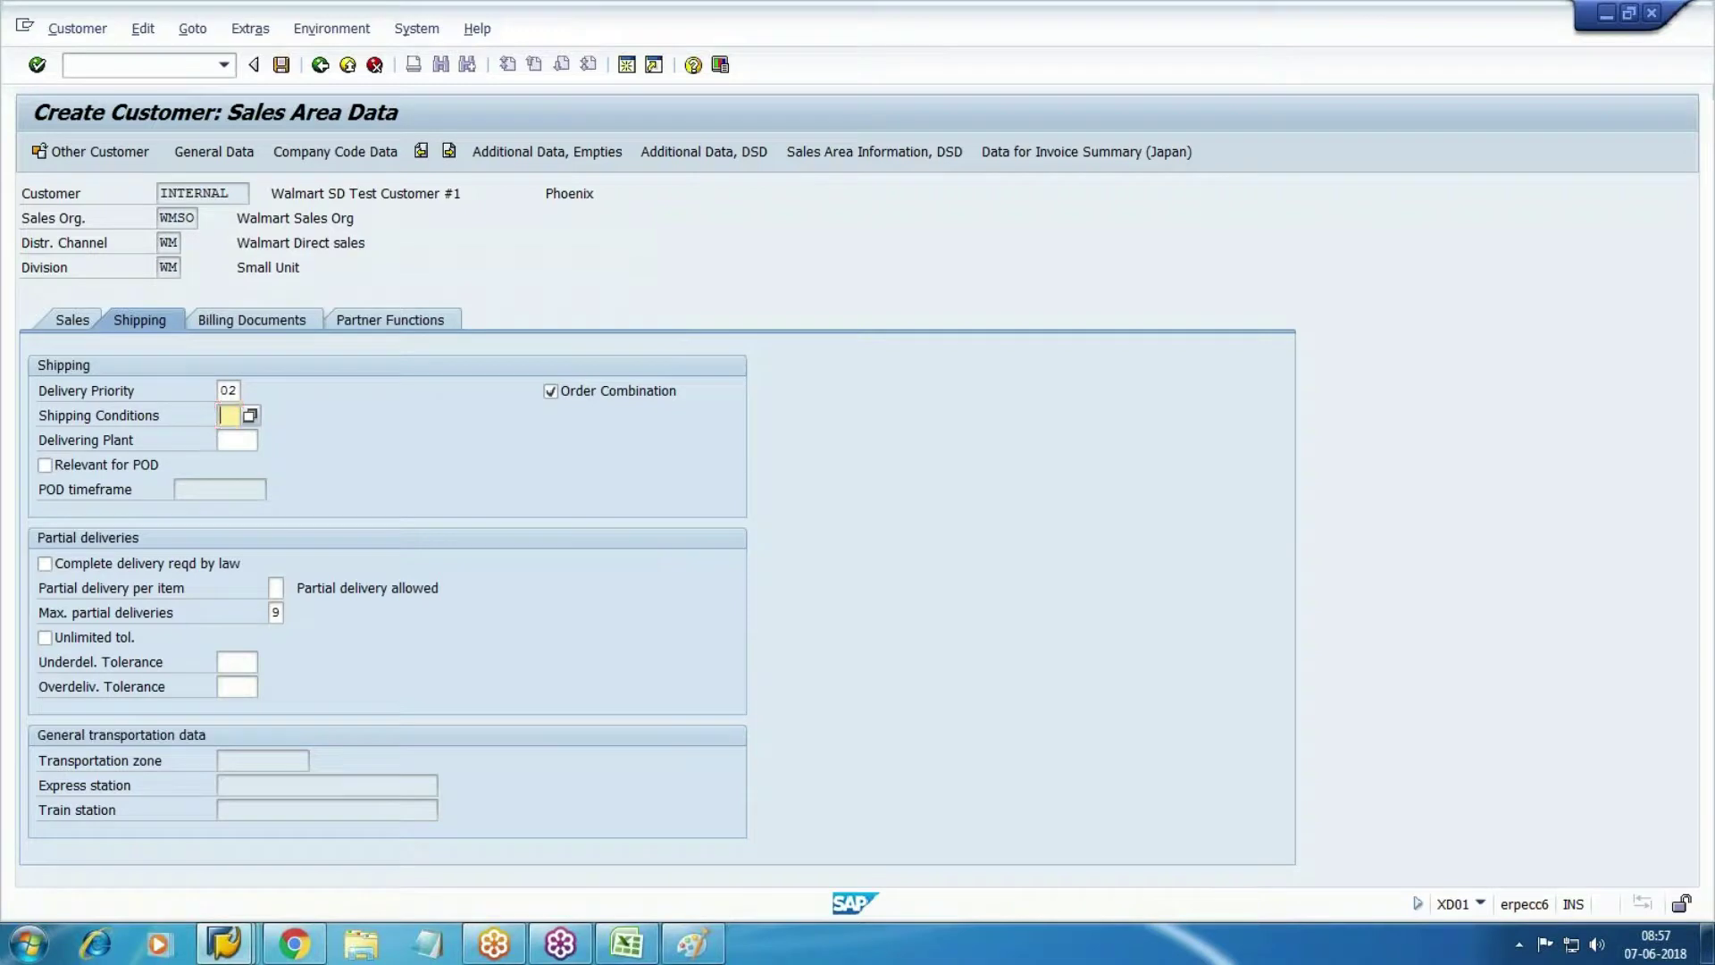
{"action": "key", "text": "F4"}
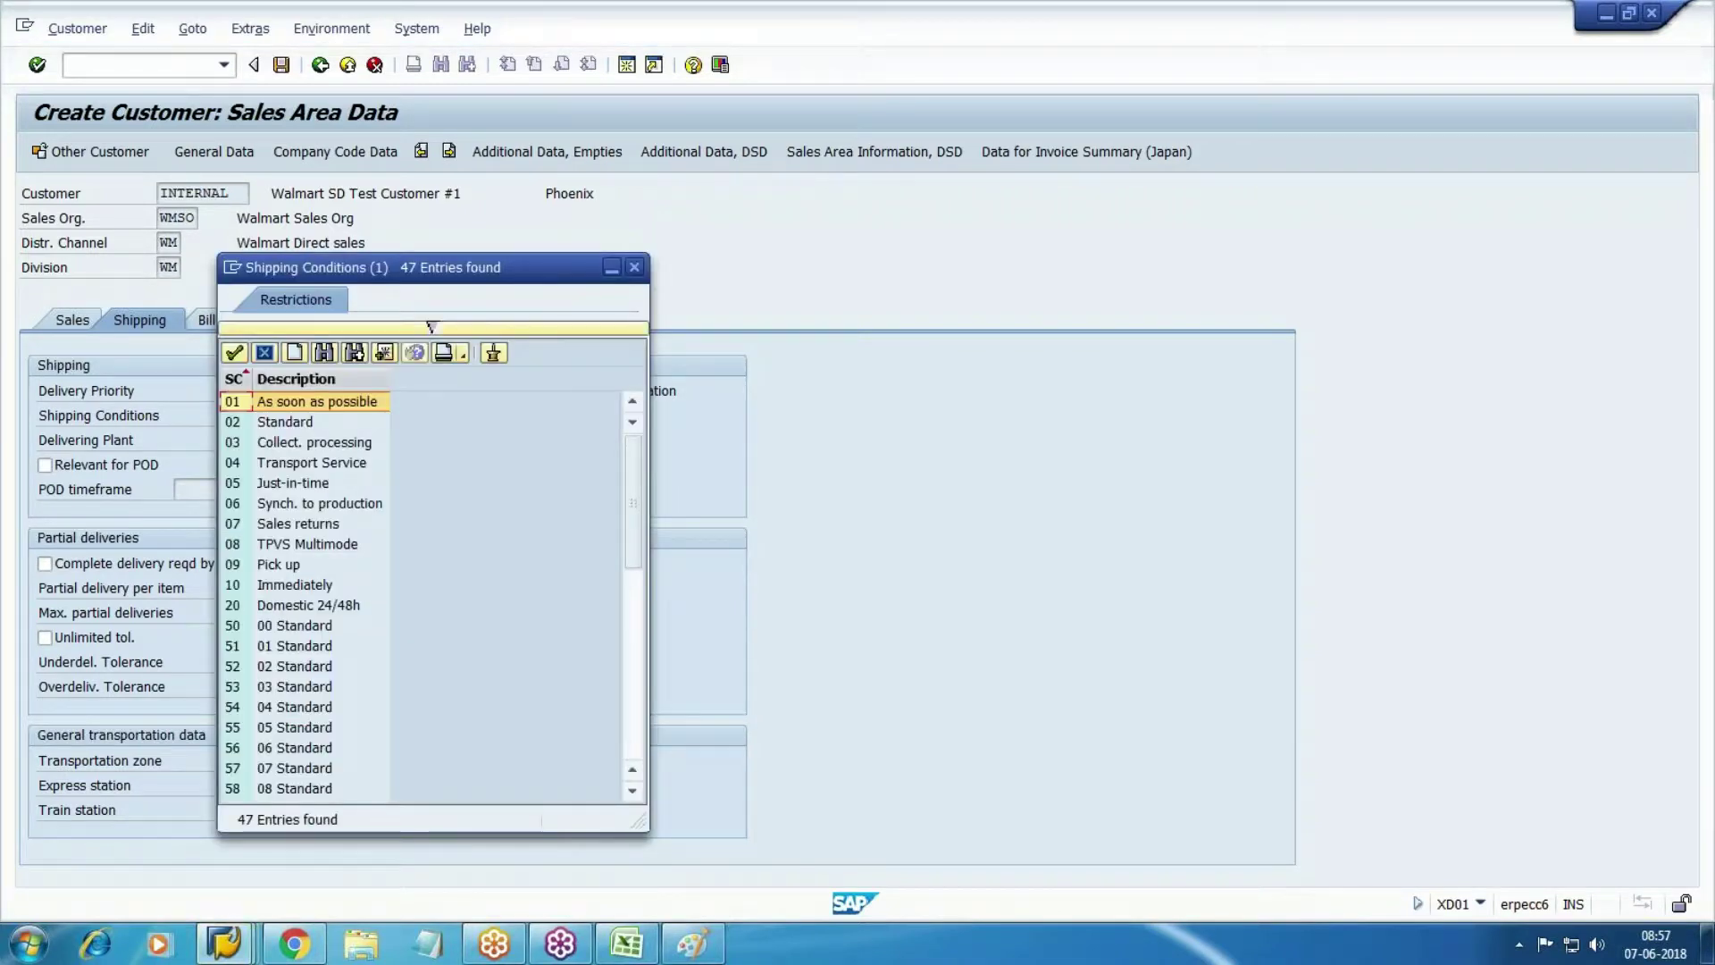
{"action": "key", "text": "Escape"}
{"action": "type", "text": "01"}
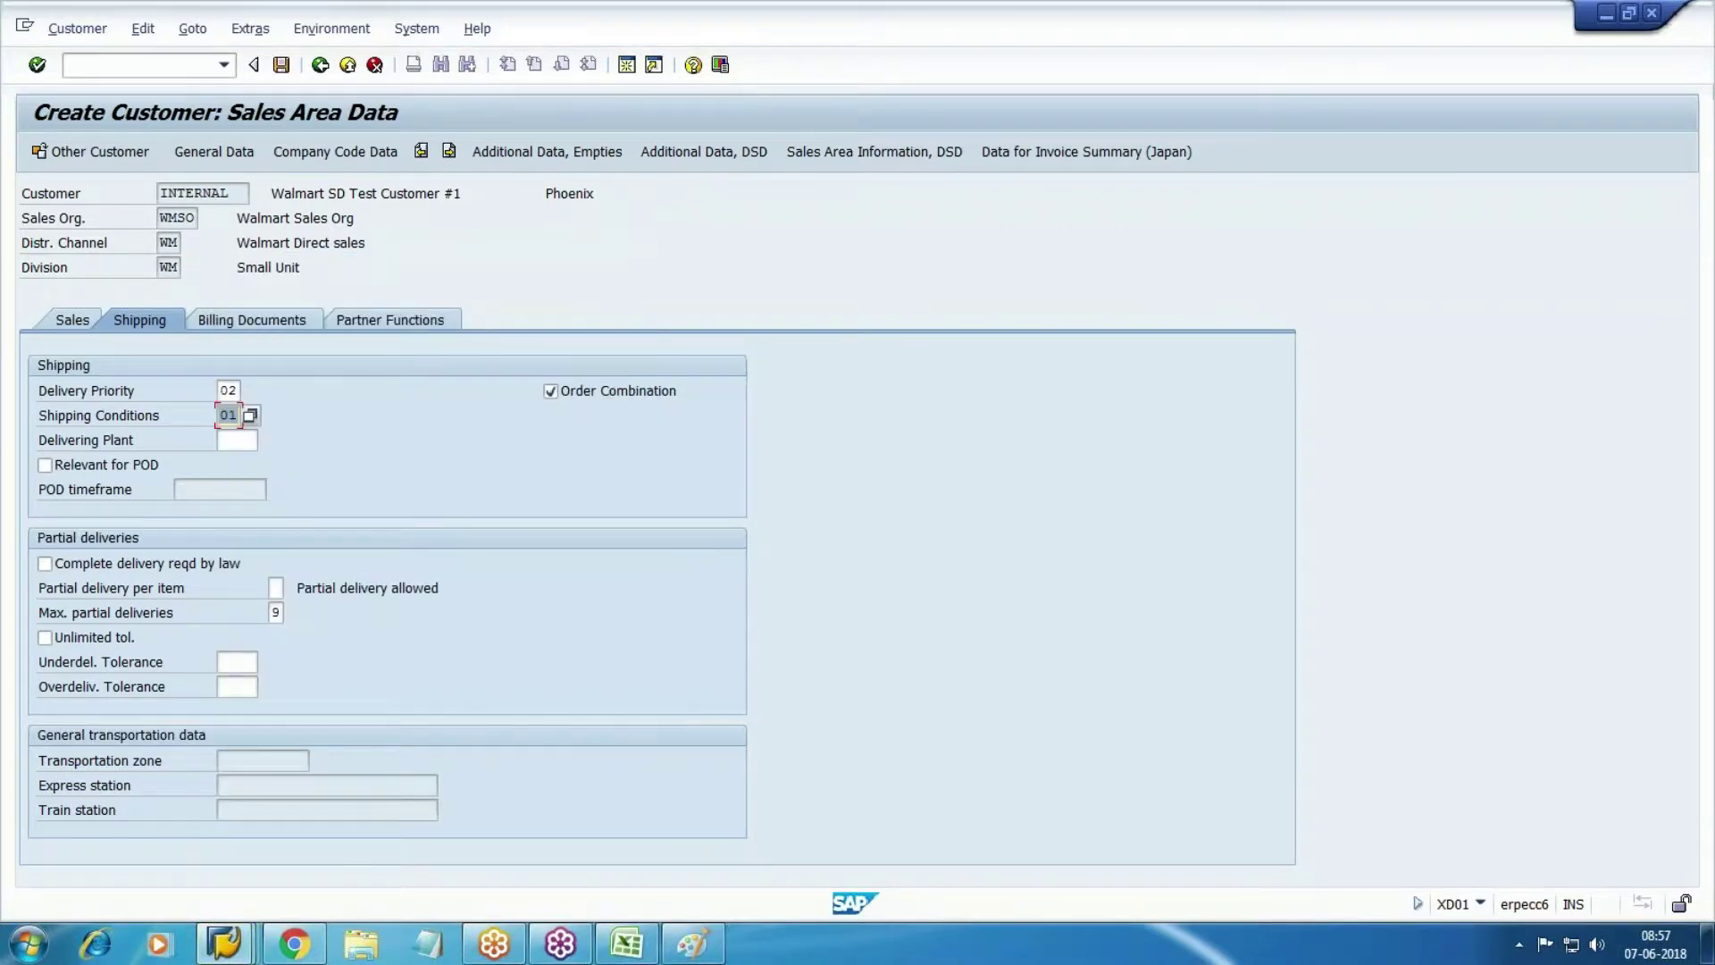
{"action": "left_click", "coordinate": [236, 439]}
{"action": "type", "text": "WM1"}
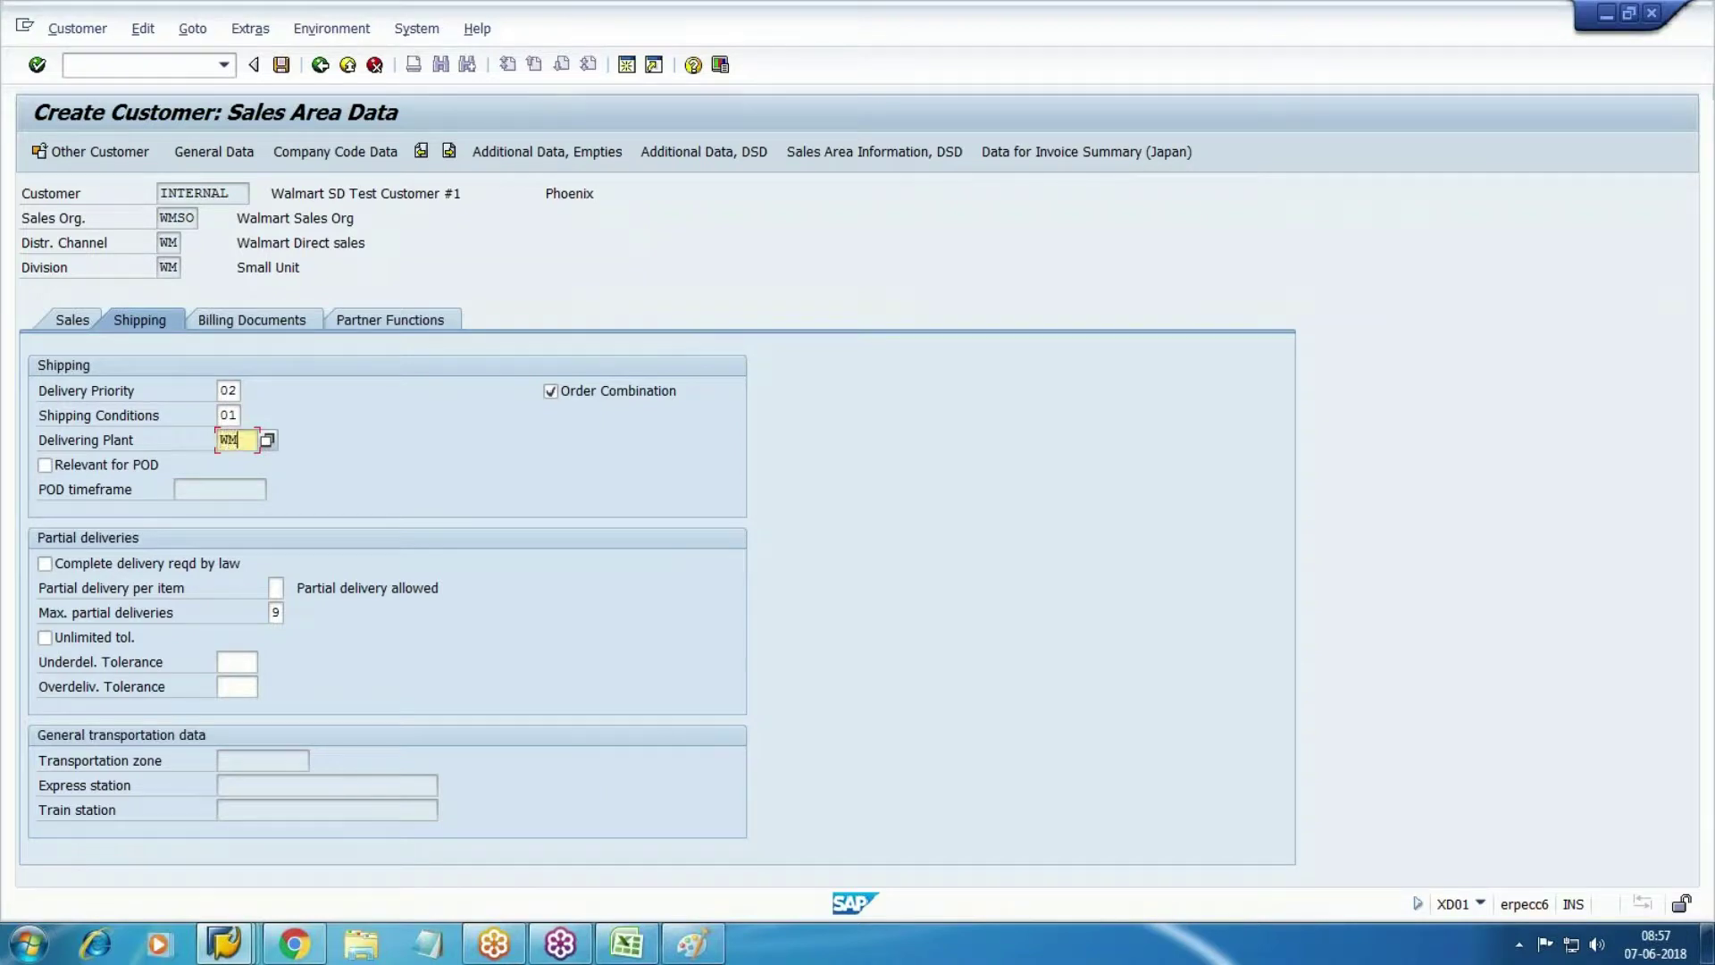
{"action": "left_click", "coordinate": [295, 562]}
{"action": "key", "text": "Tab"}
{"action": "key", "text": "Tab"}
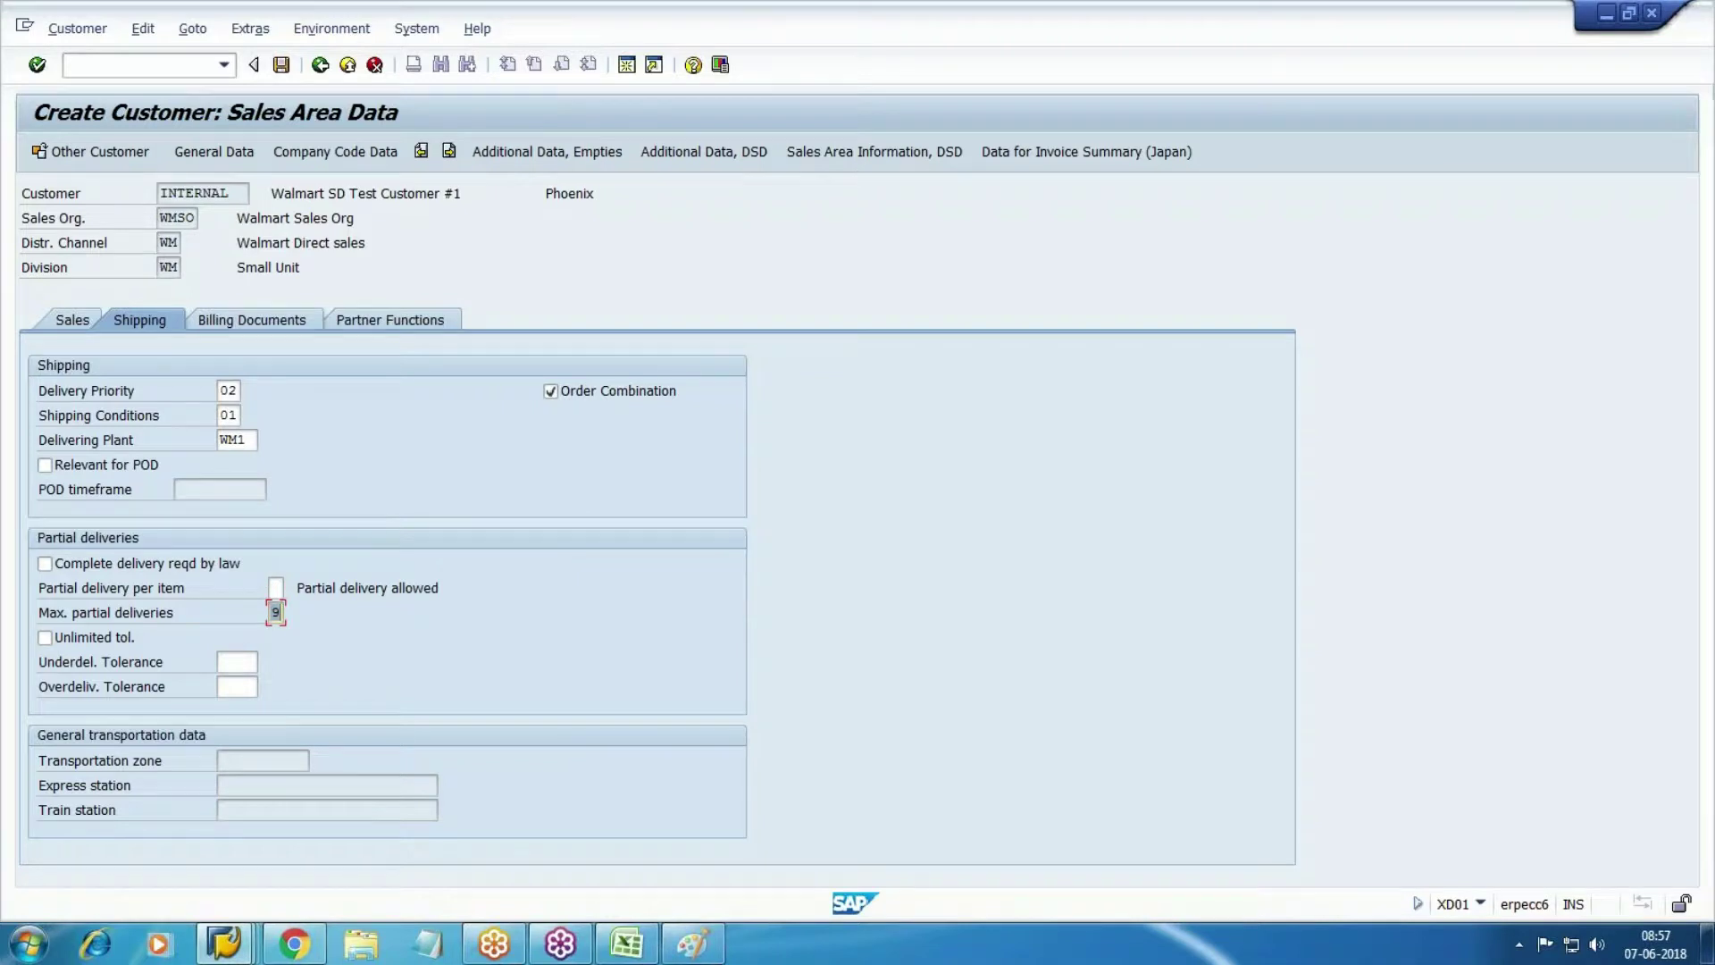
On the billing documents data, tick price determination and choose Incoterms EXW (From plant).
{"action": "left_click", "coordinate": [247, 319]}
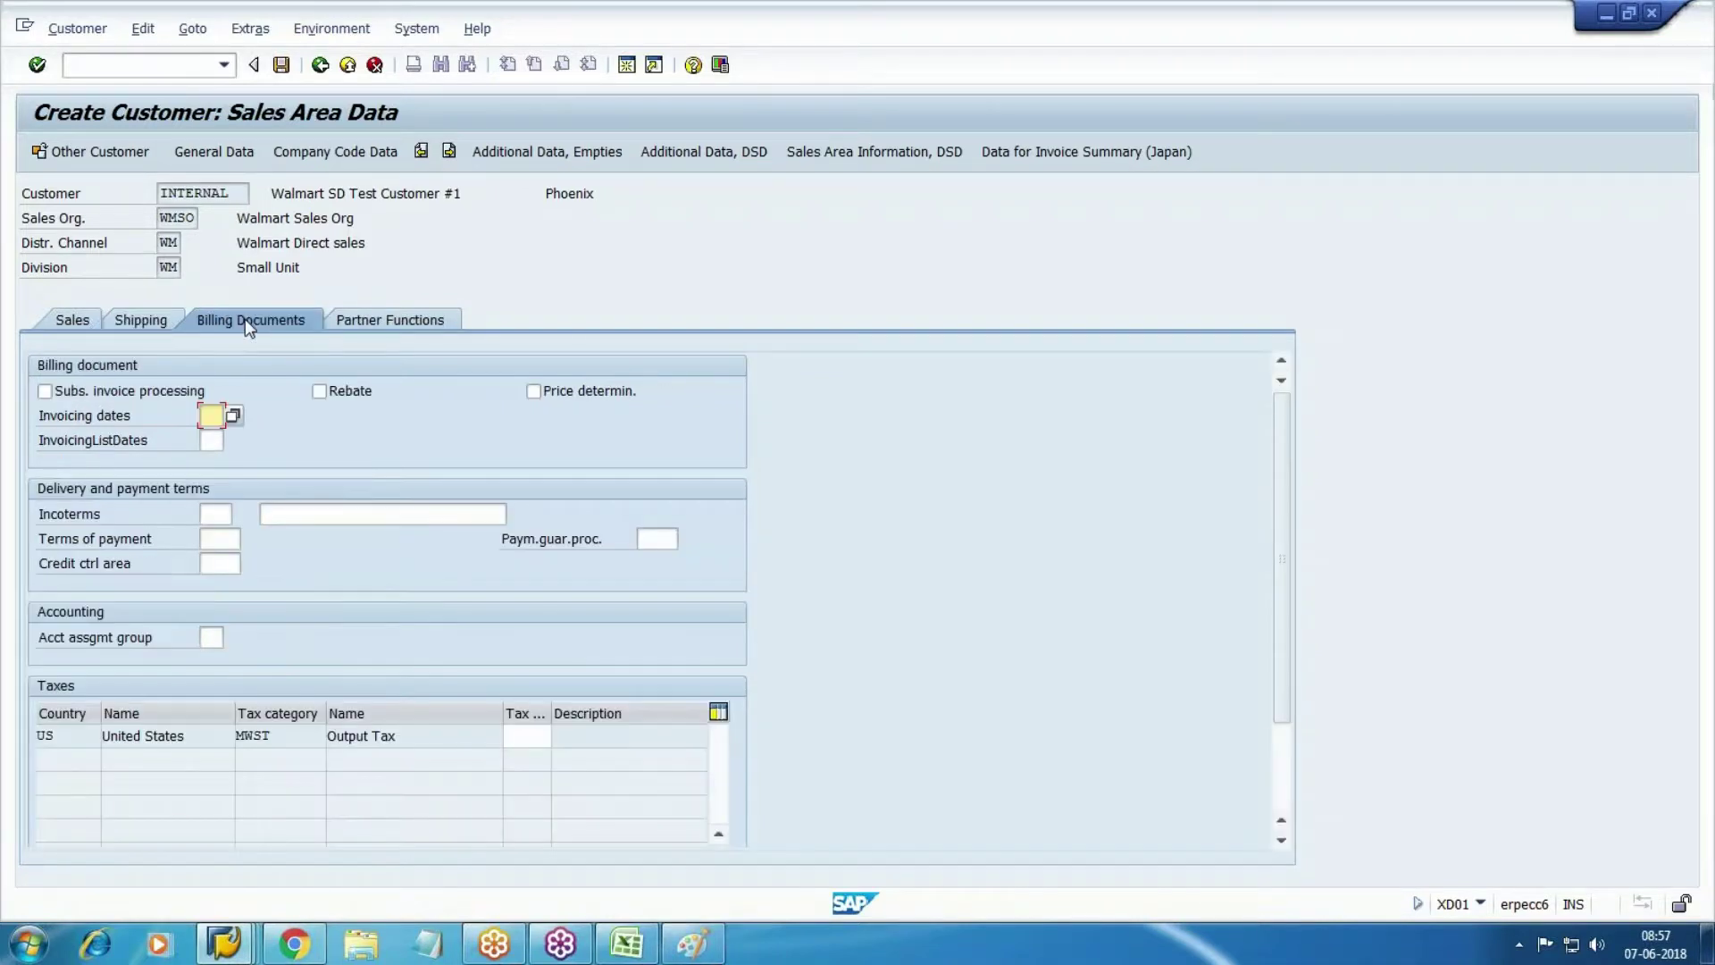
{"action": "left_click", "coordinate": [578, 392]}
{"action": "key", "text": "Tab"}
{"action": "key", "text": "Tab"}
{"action": "key", "text": "Tab"}
{"action": "key", "text": "Tab"}
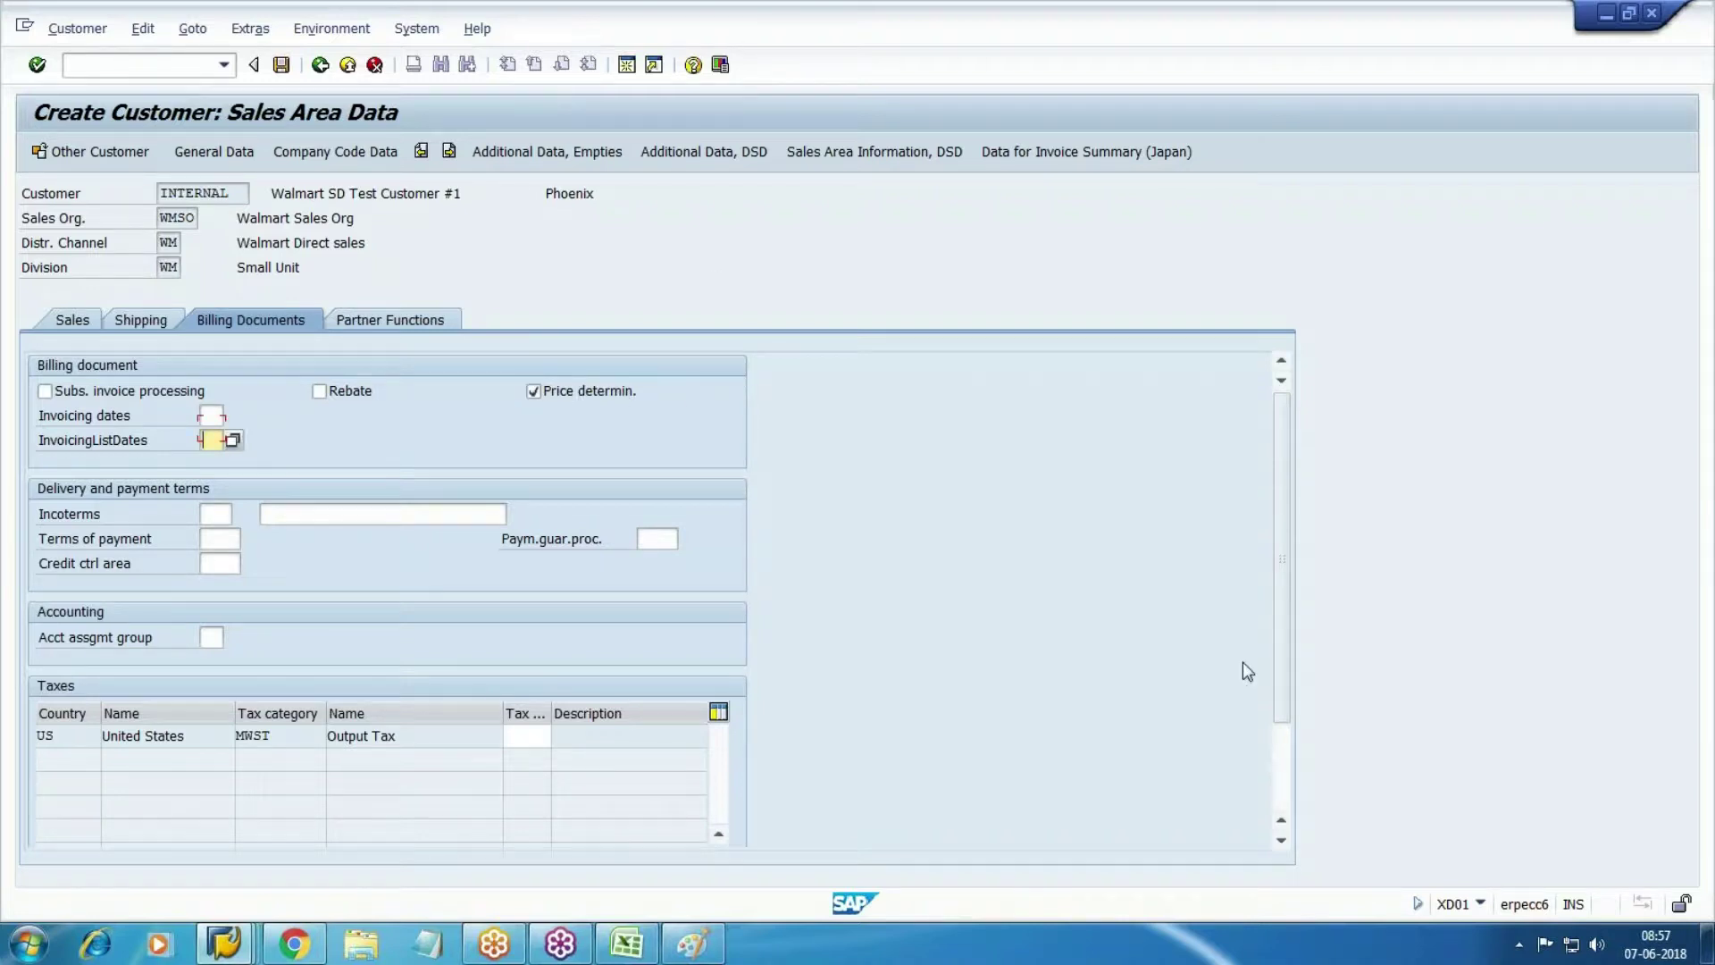
{"action": "key", "text": "shift+Tab"}
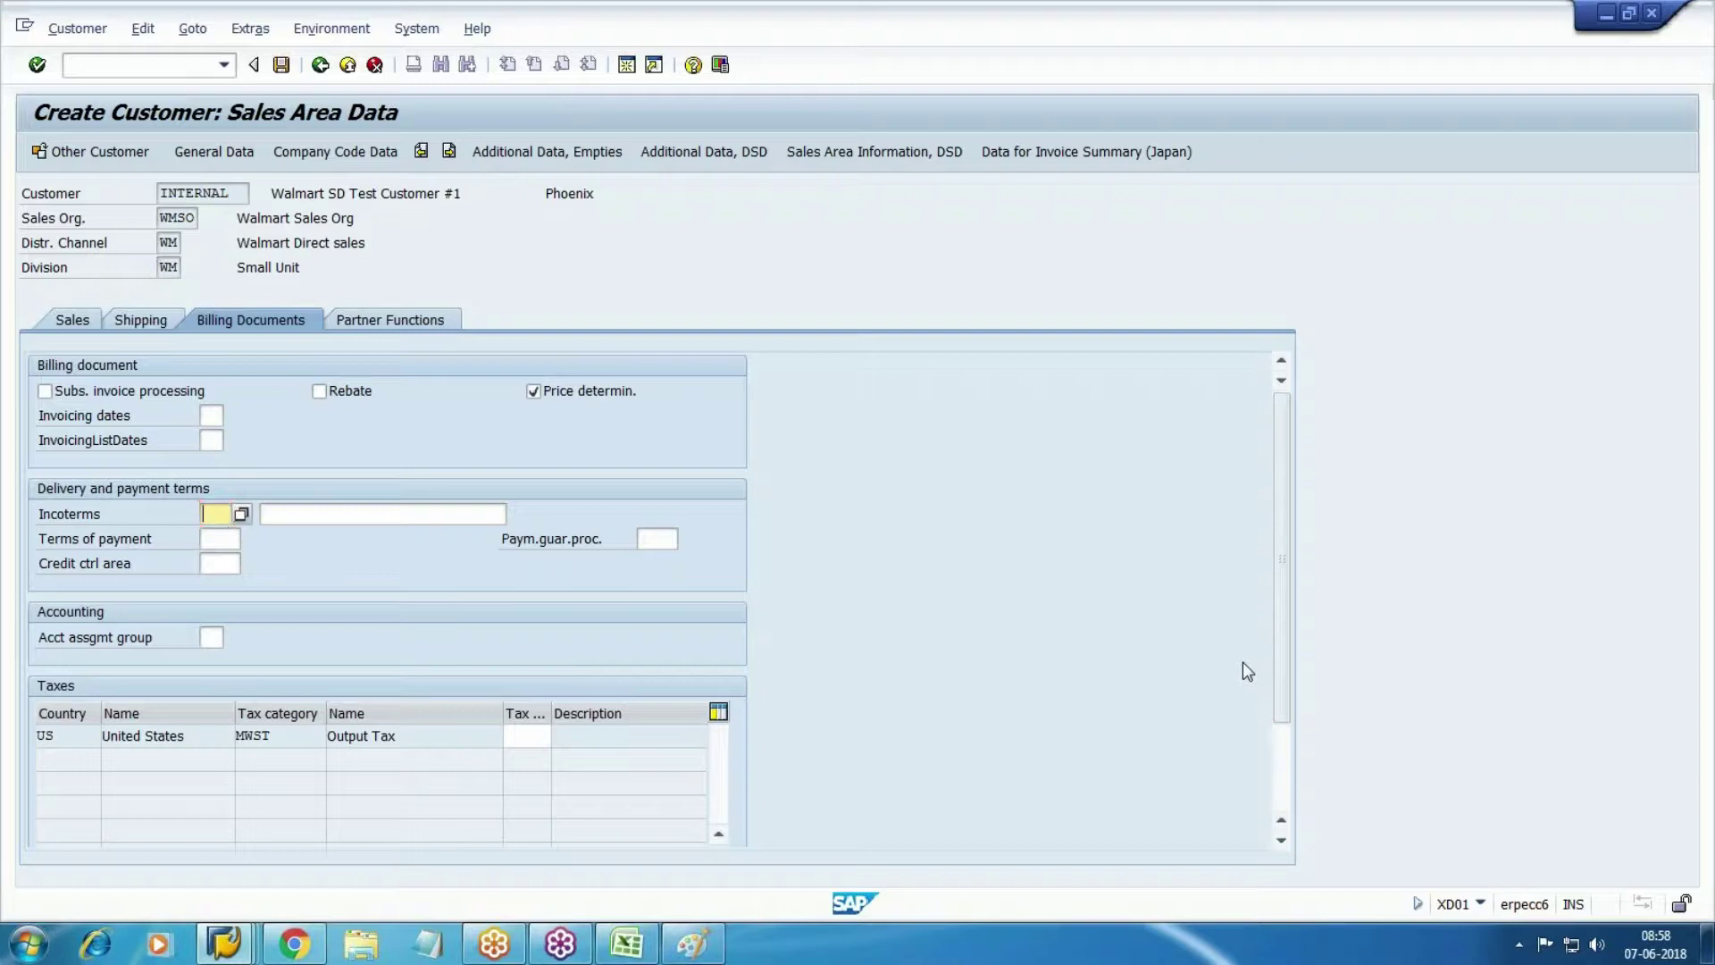
{"action": "key", "text": "F4"}
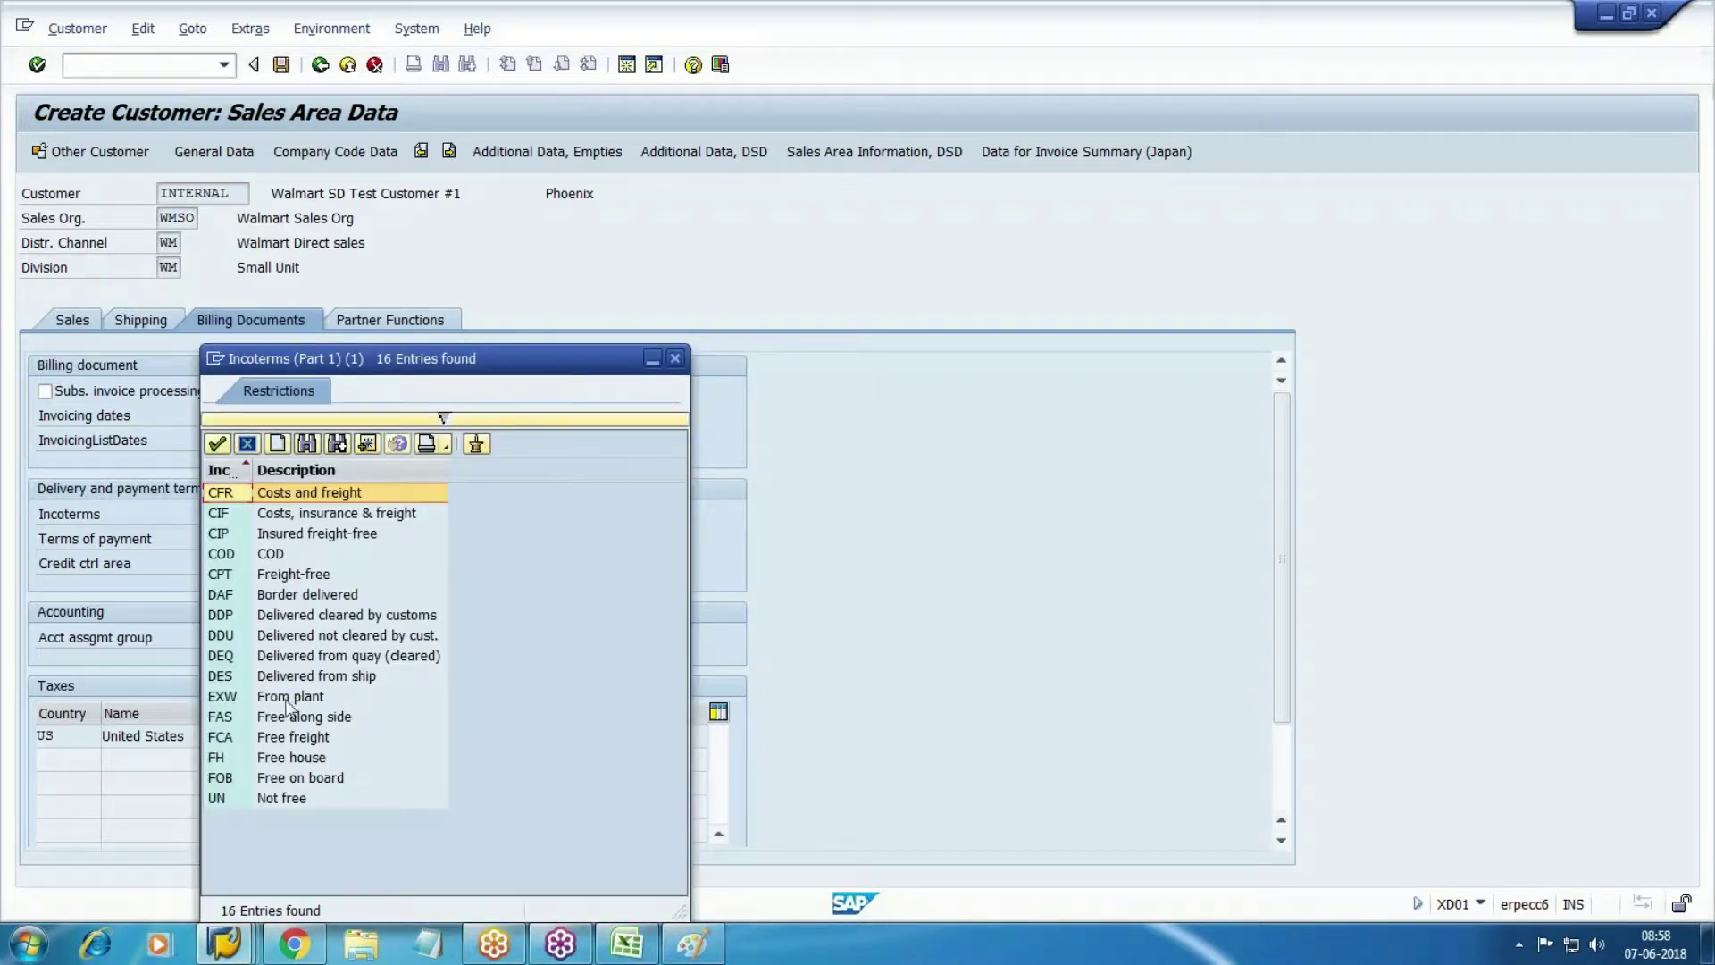
{"action": "double_click", "coordinate": [286, 700]}
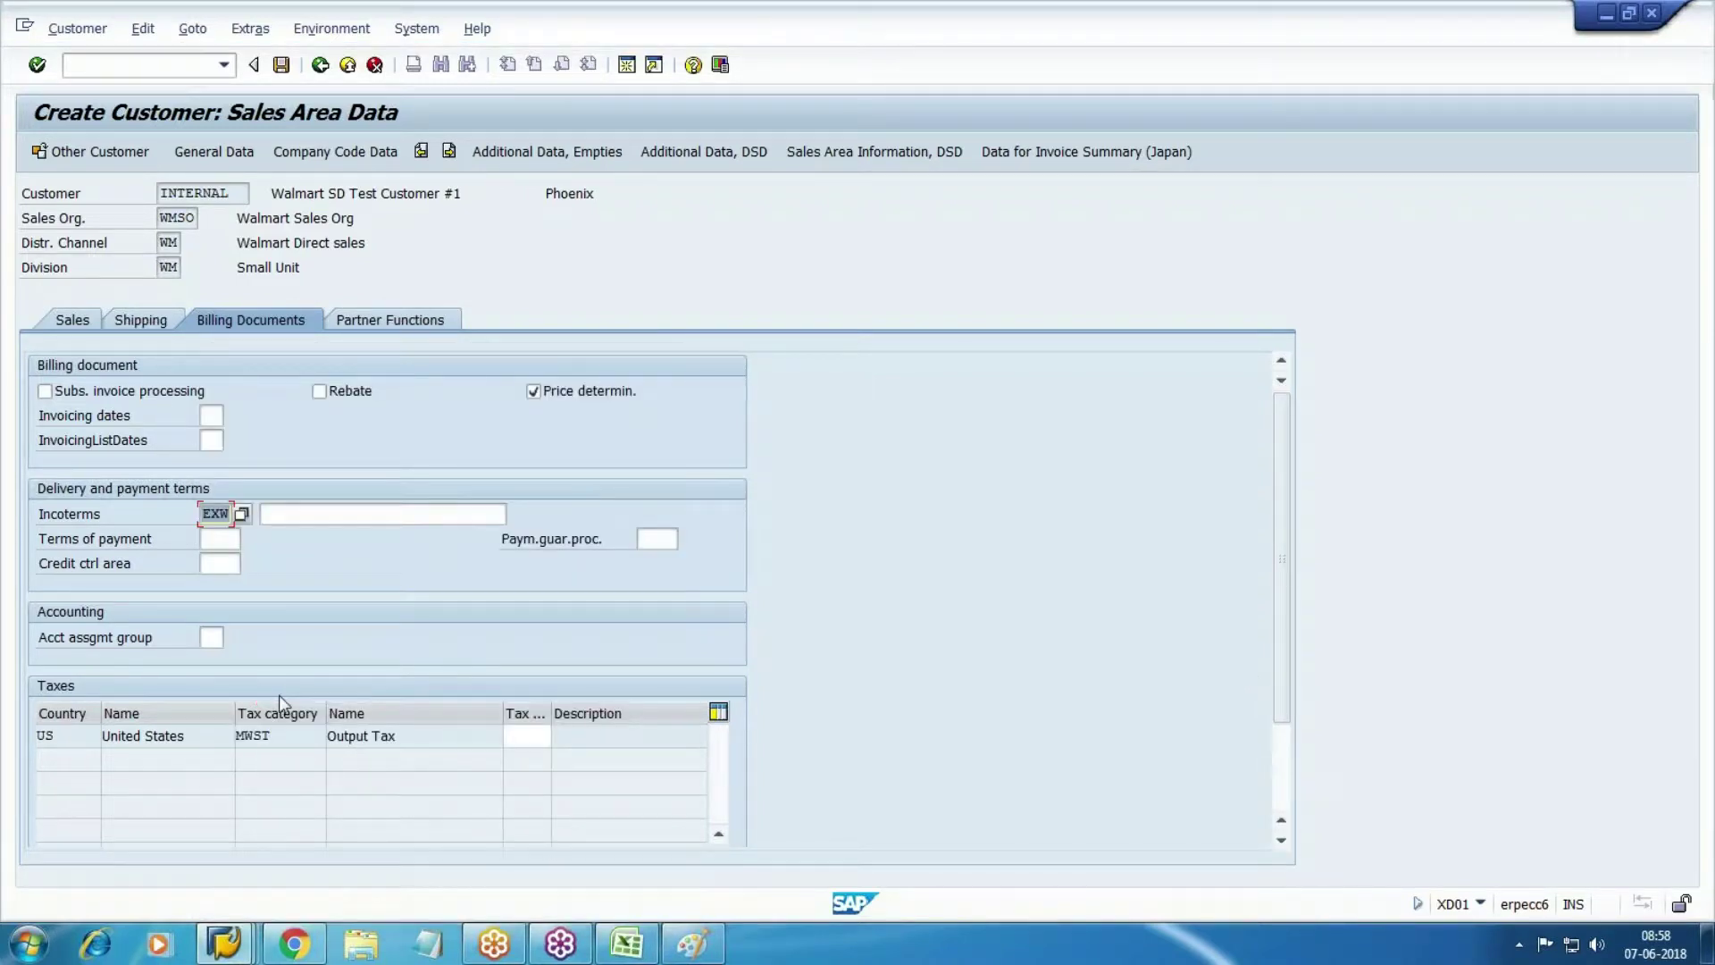
Enter terms of payment 0001 and move on toward the account assignment group.
{"action": "key", "text": "Tab"}
{"action": "key", "text": "Tab"}
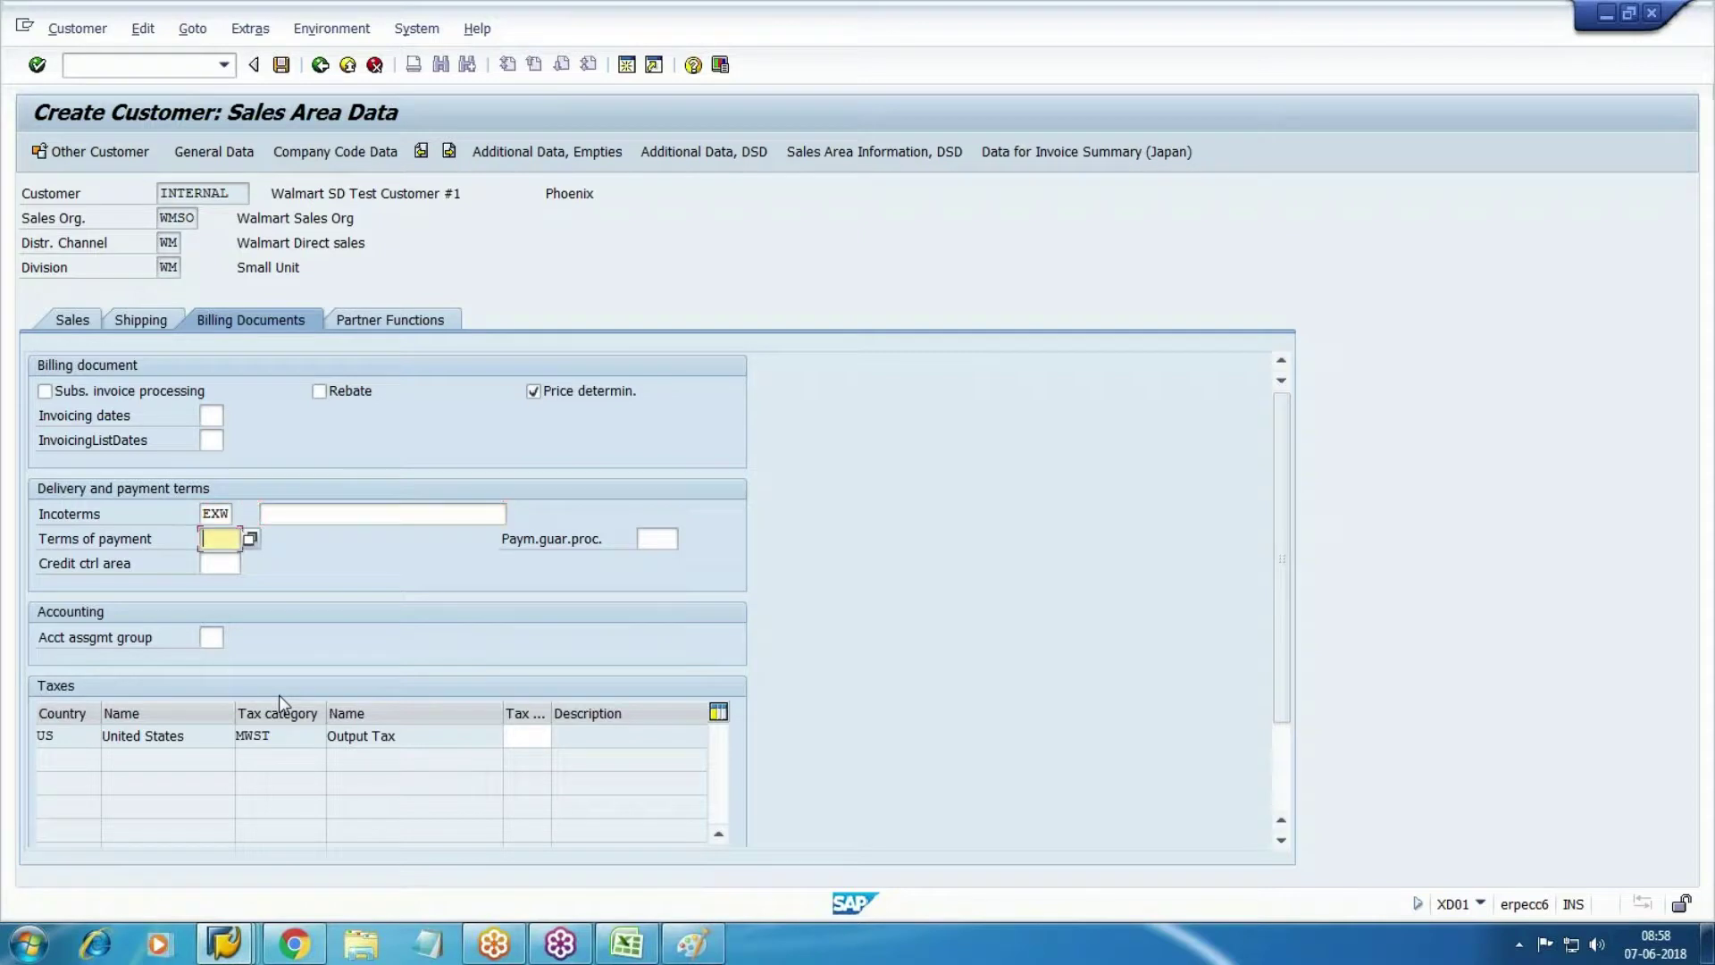
{"action": "type", "text": "0001"}
{"action": "key", "text": "Tab"}
{"action": "key", "text": "Tab"}
{"action": "key", "text": "shift+Tab"}
{"action": "key", "text": "Tab"}
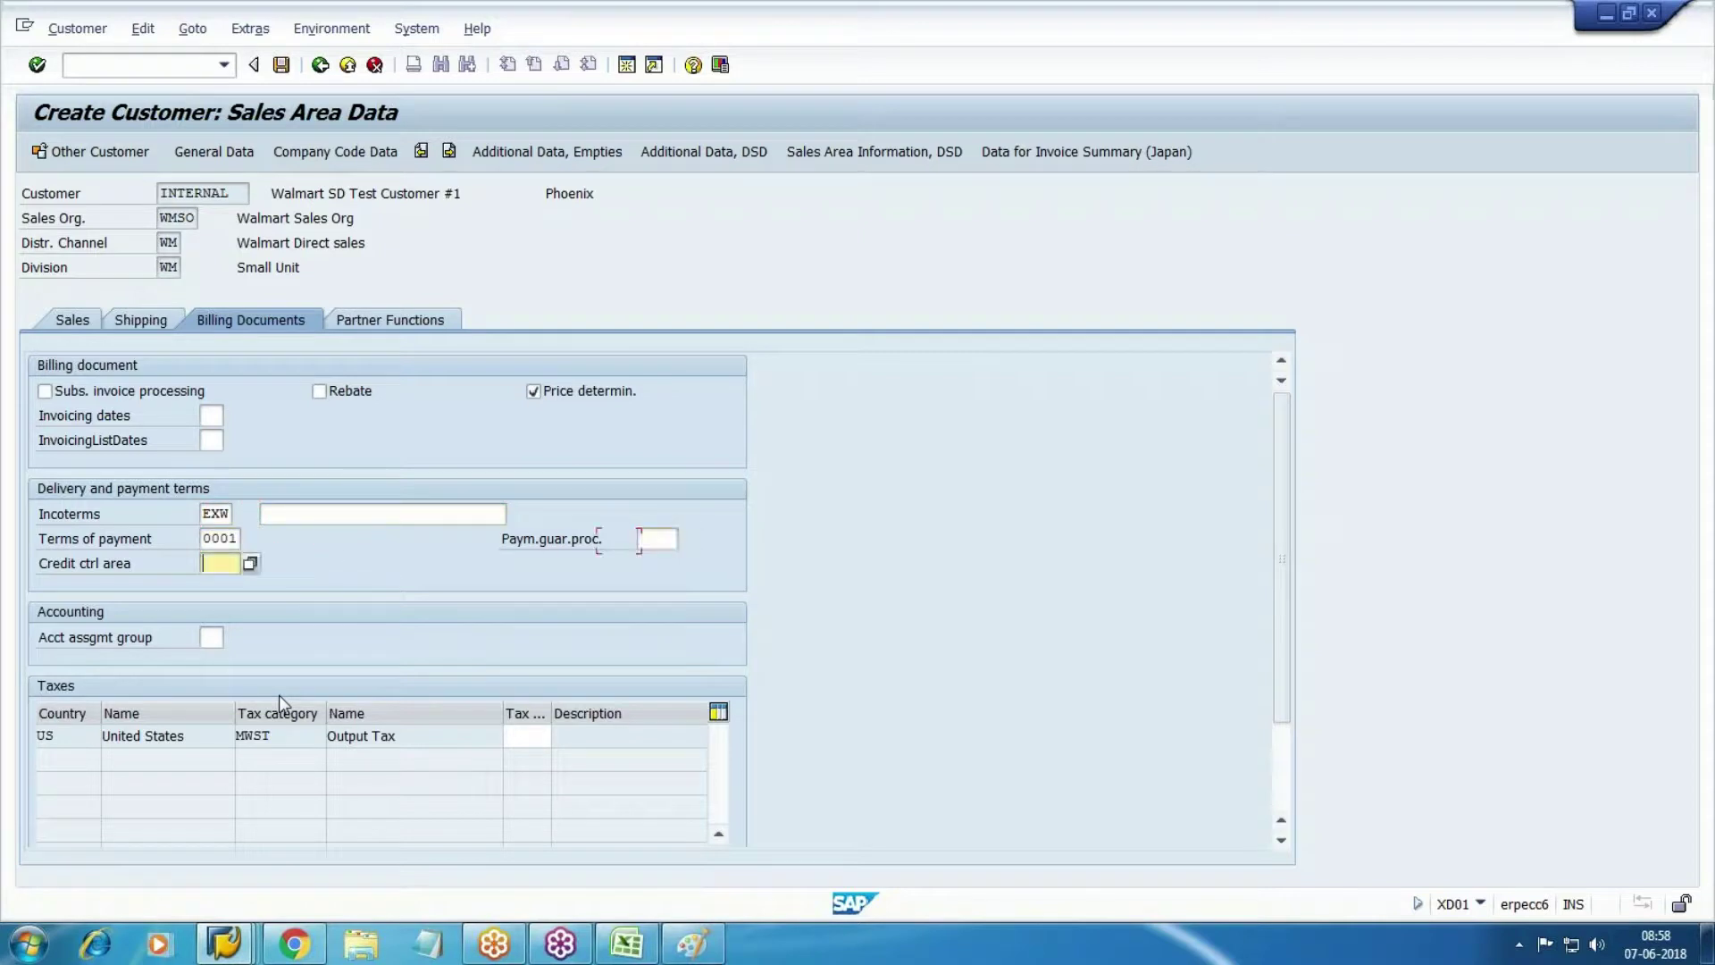
{"action": "key", "text": "Tab"}
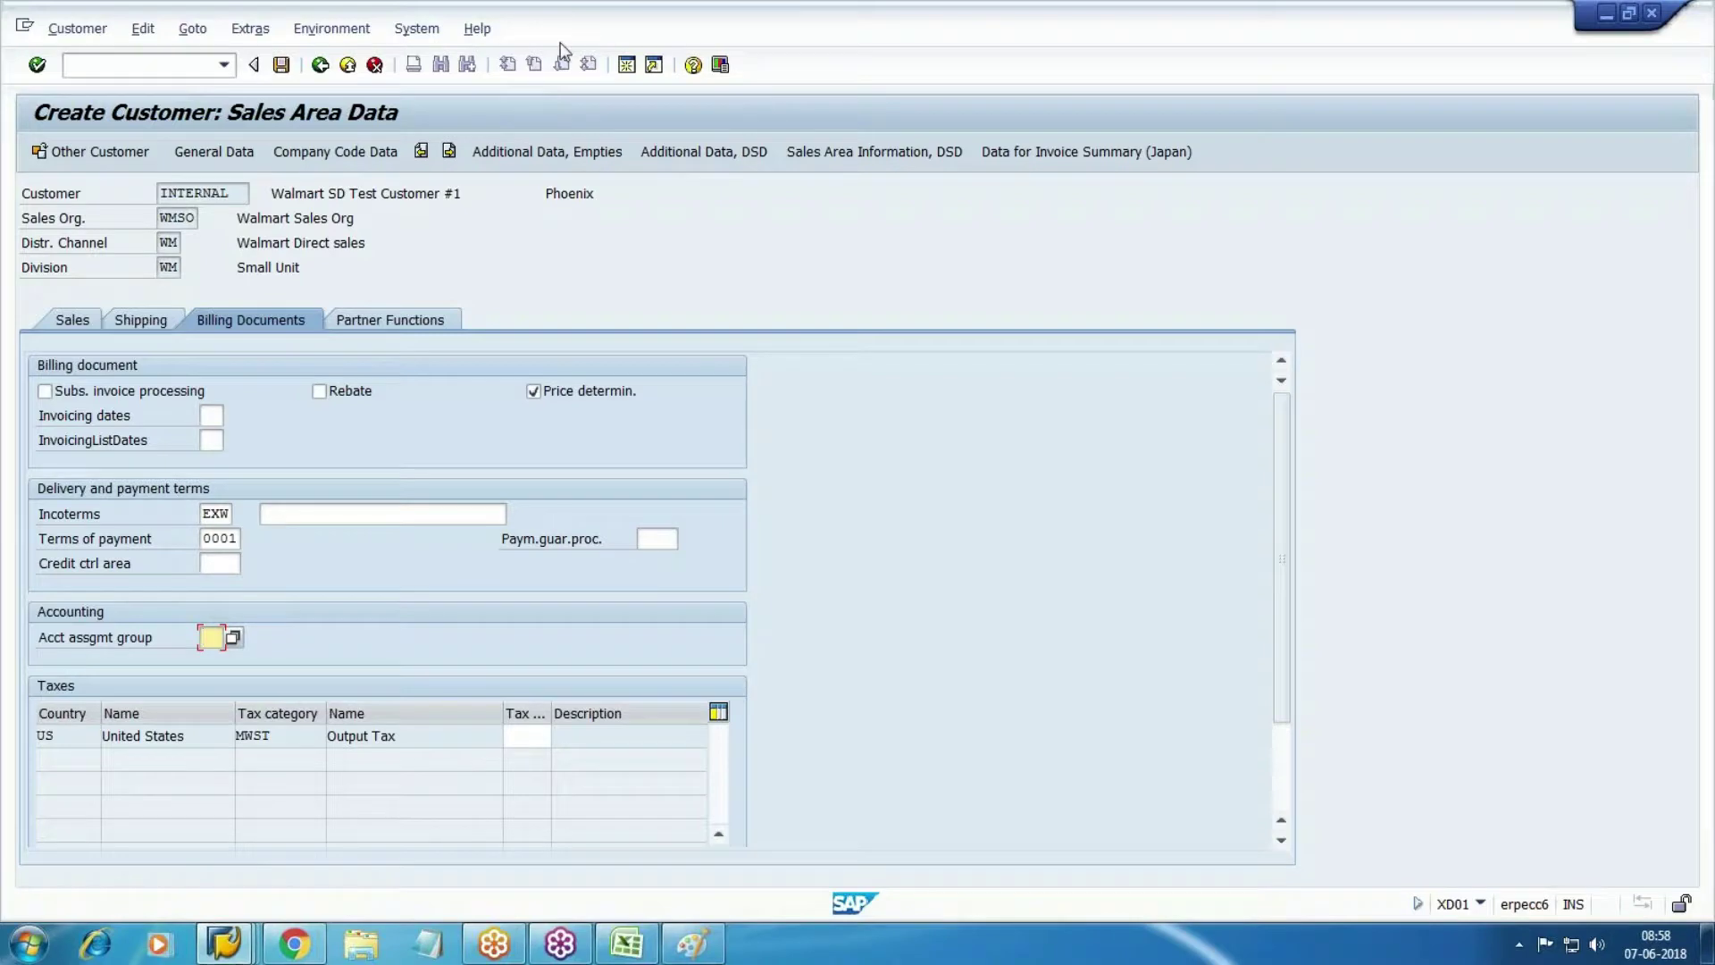
{"action": "left_click", "coordinate": [626, 64]}
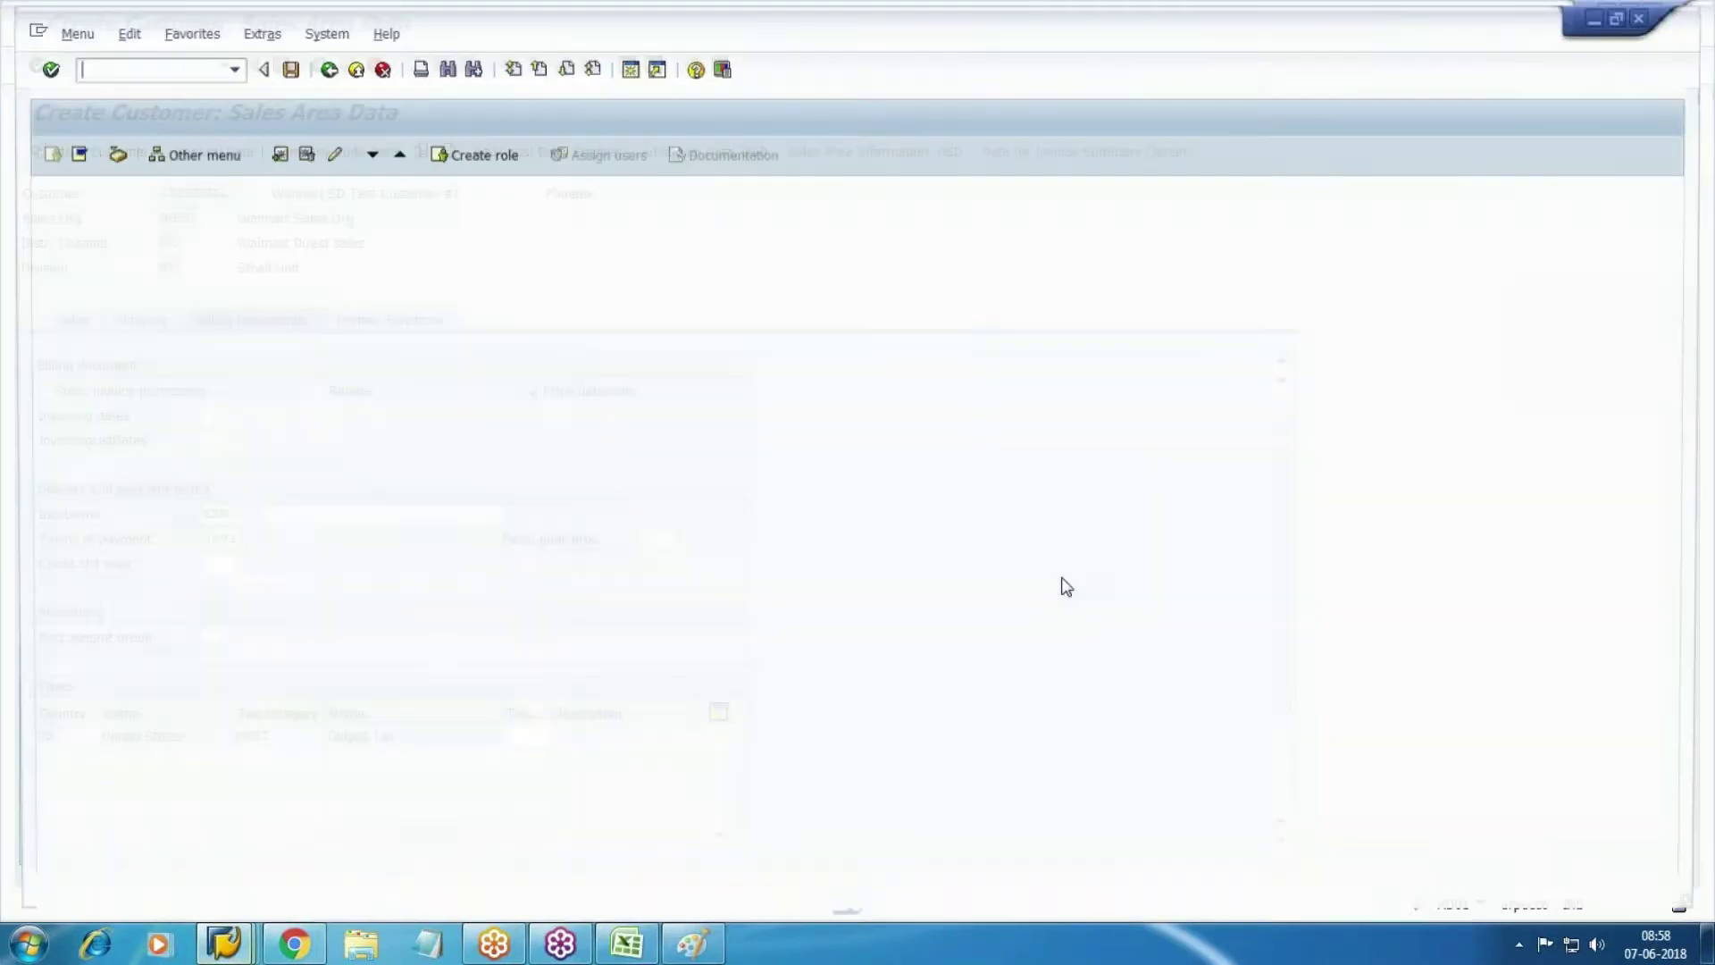
In VKOA, open the Cust.Grp/MaterialGrp/AcctKey assignment table.
{"action": "type", "text": "VKOA"}
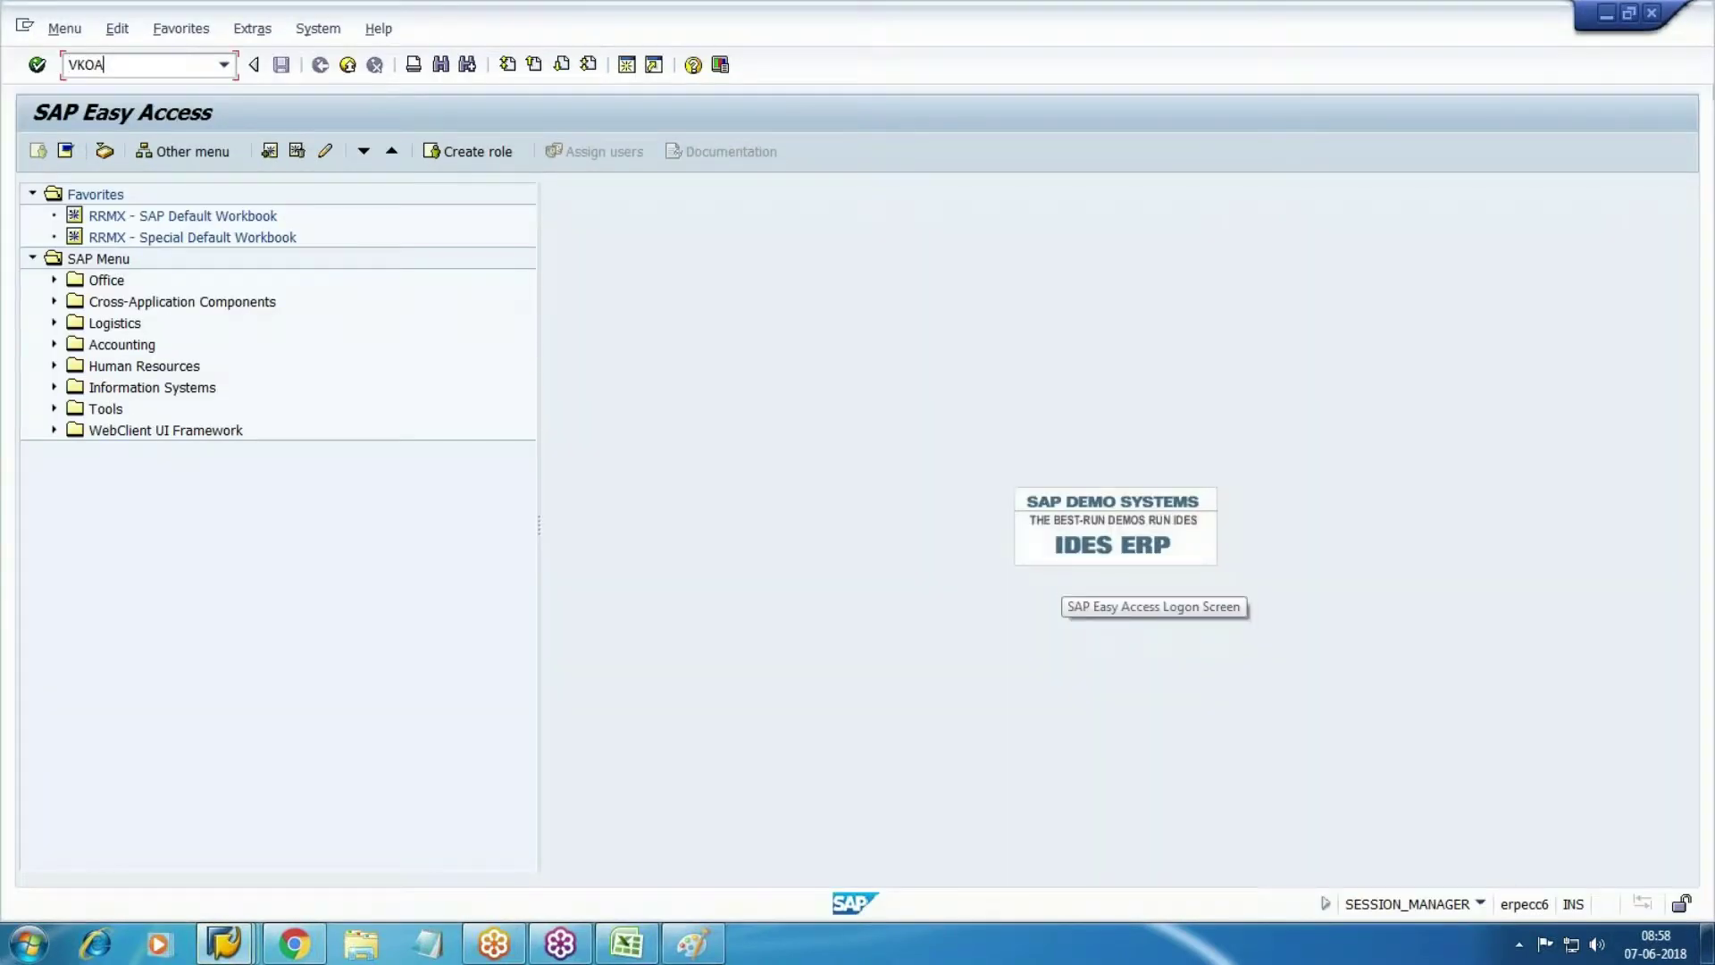
{"action": "key", "text": "Return"}
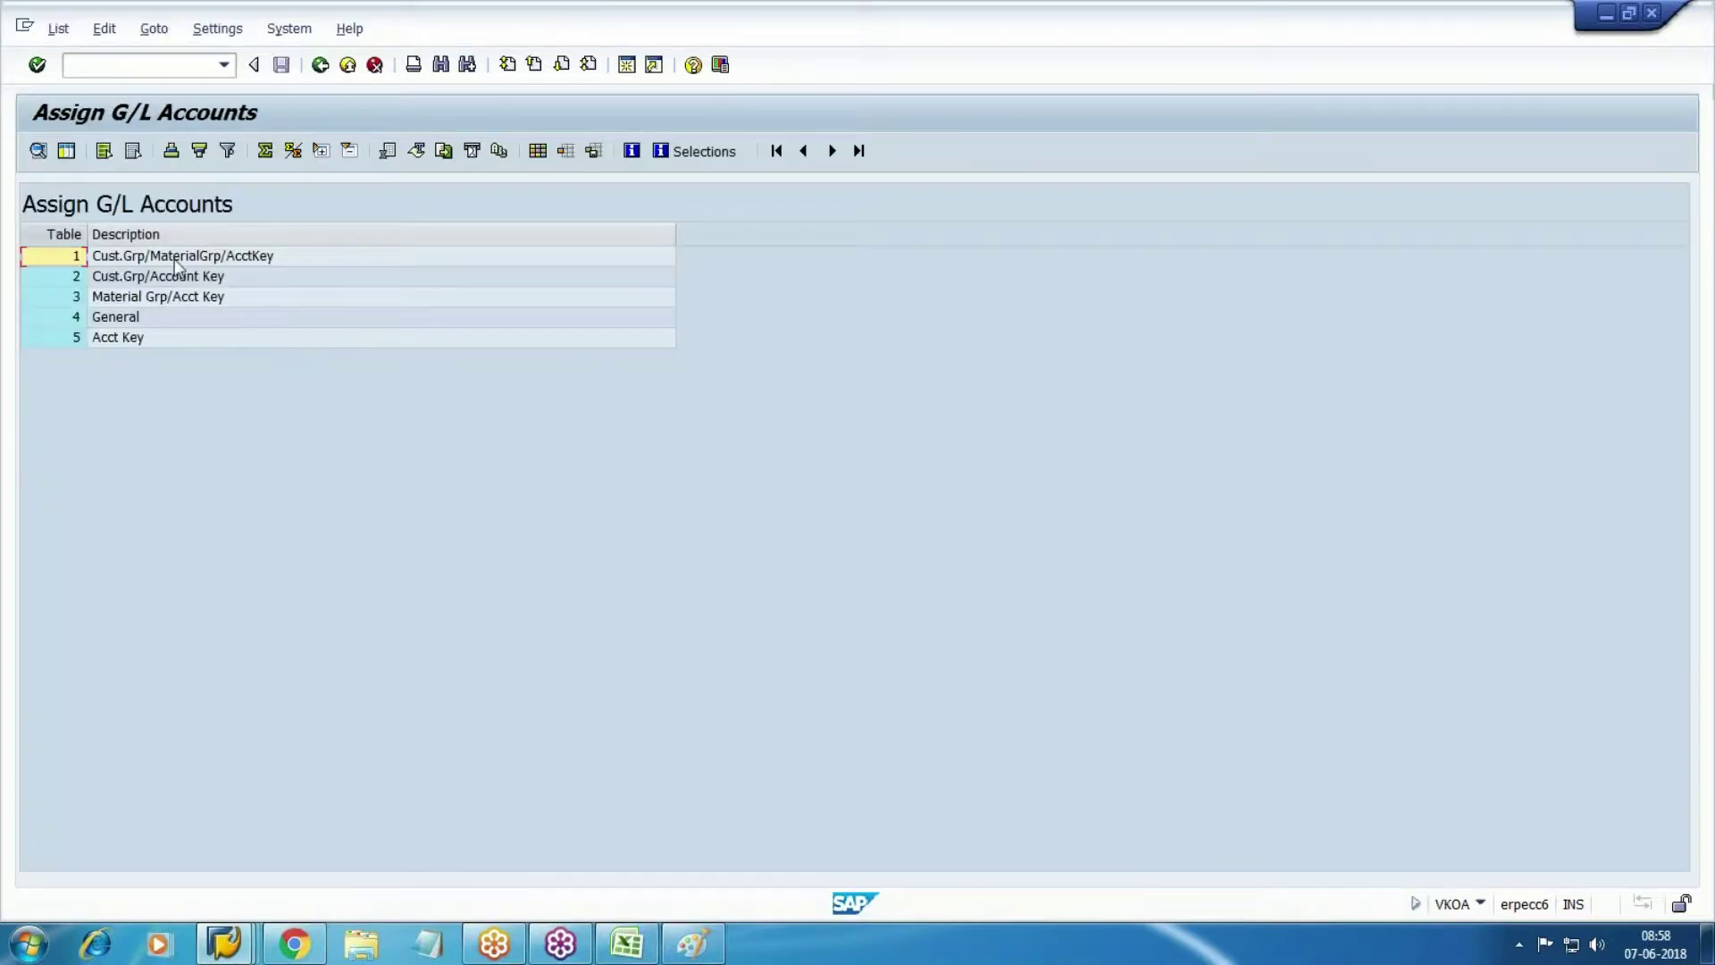
{"action": "left_click", "coordinate": [183, 257]}
{"action": "double_click", "coordinate": [182, 258]}
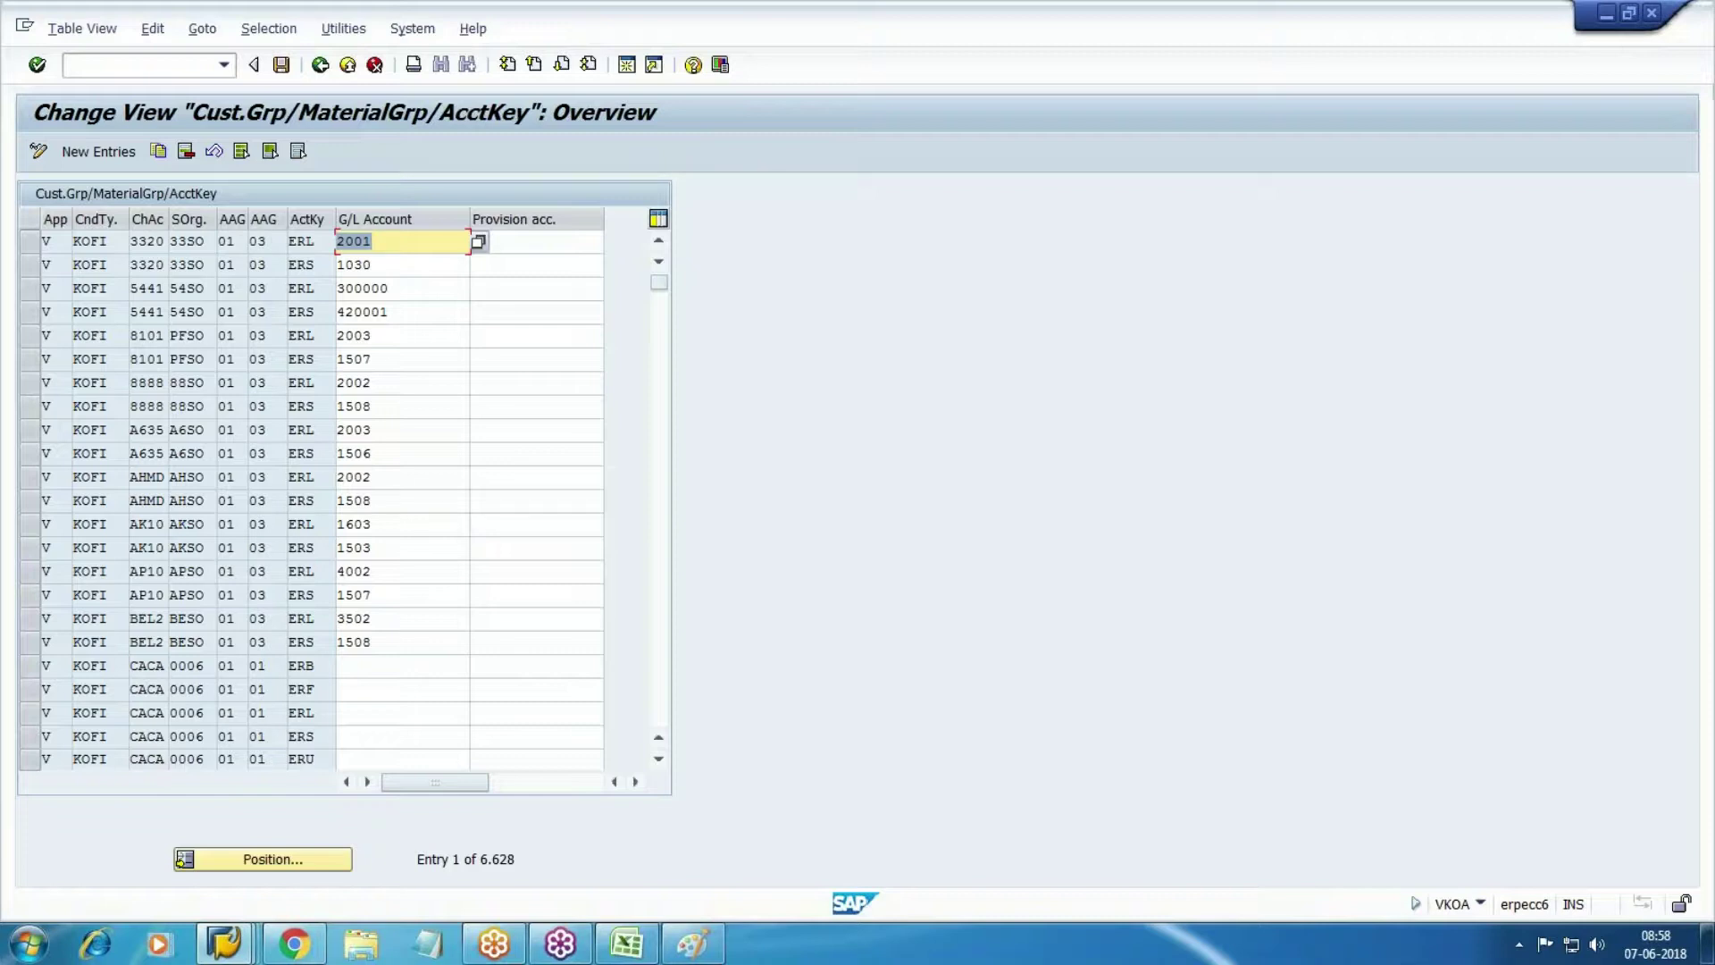
Back in the customer, set account assignment group 01 (Domestic revenues).
{"action": "key", "text": "alt+Tab"}
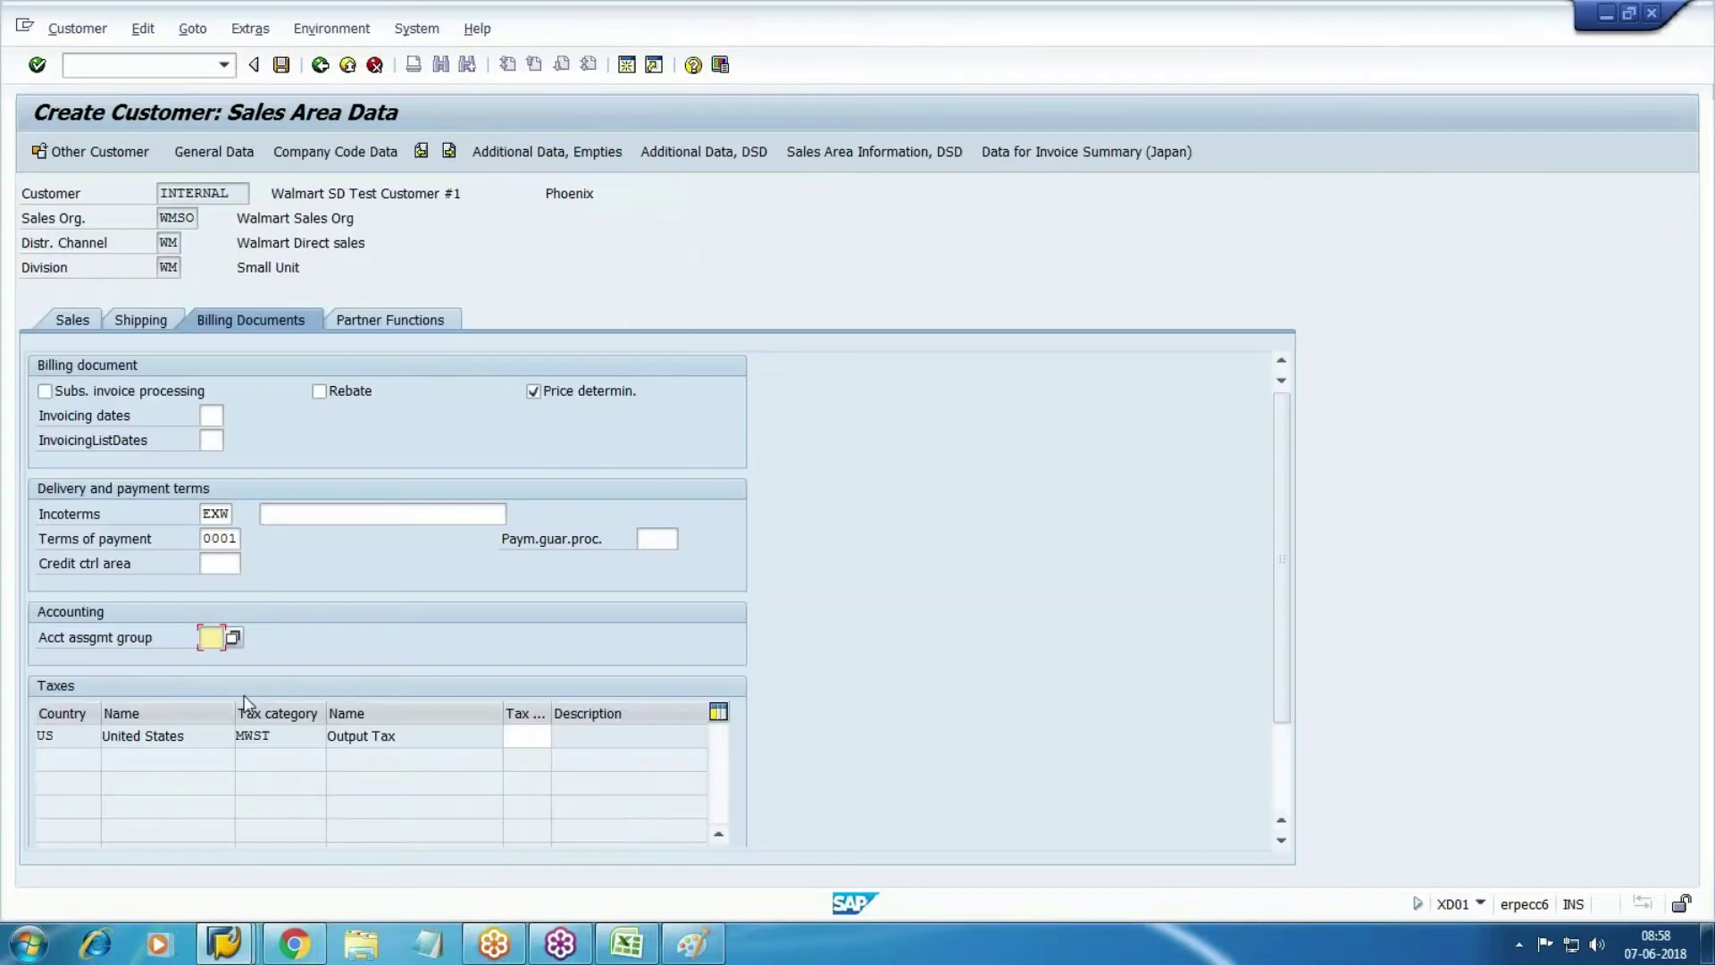
{"action": "key", "text": "F4"}
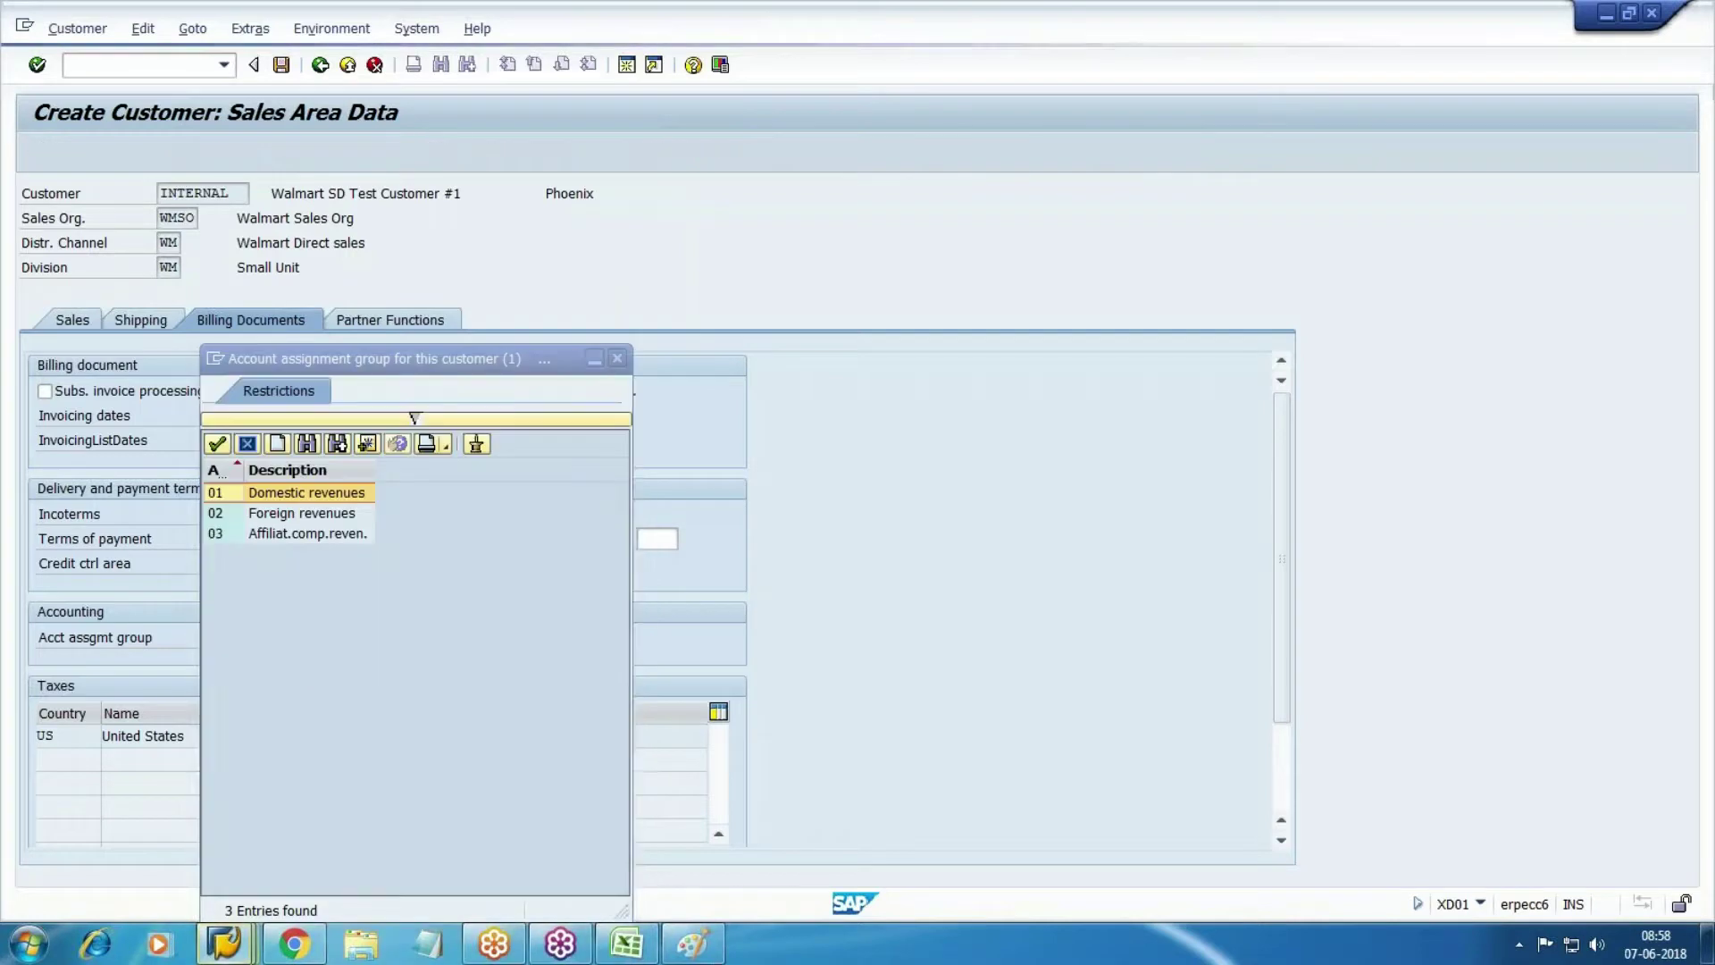
{"action": "double_click", "coordinate": [298, 491]}
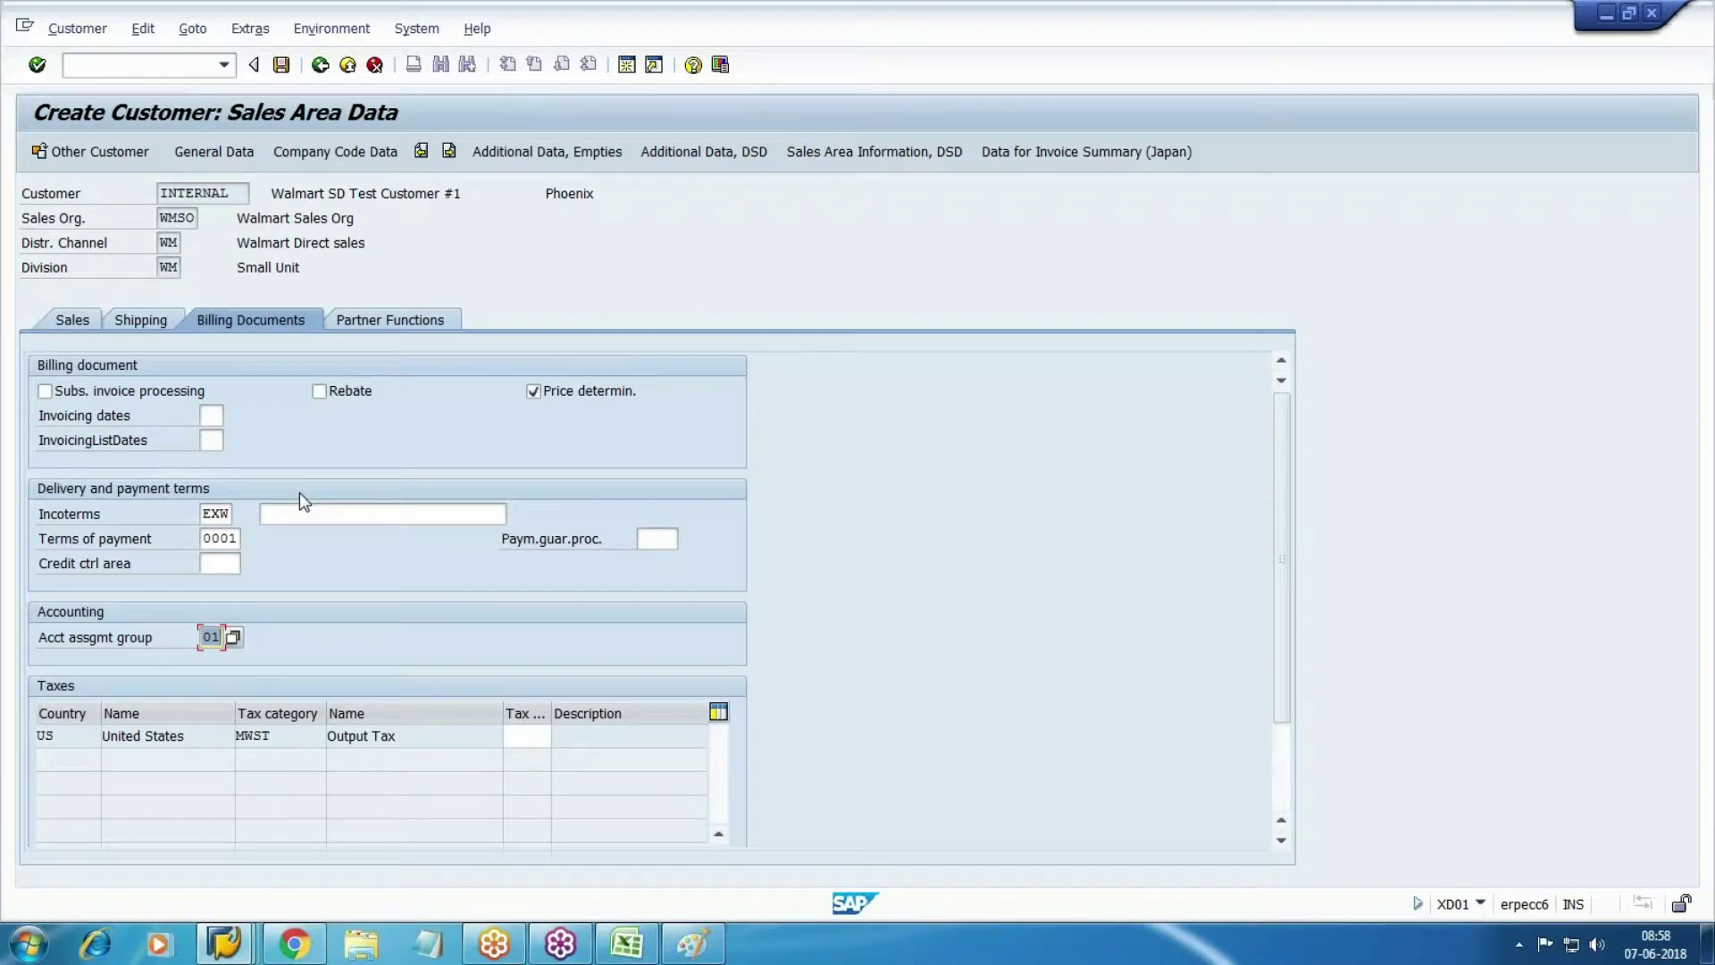
{"action": "left_click", "coordinate": [523, 736]}
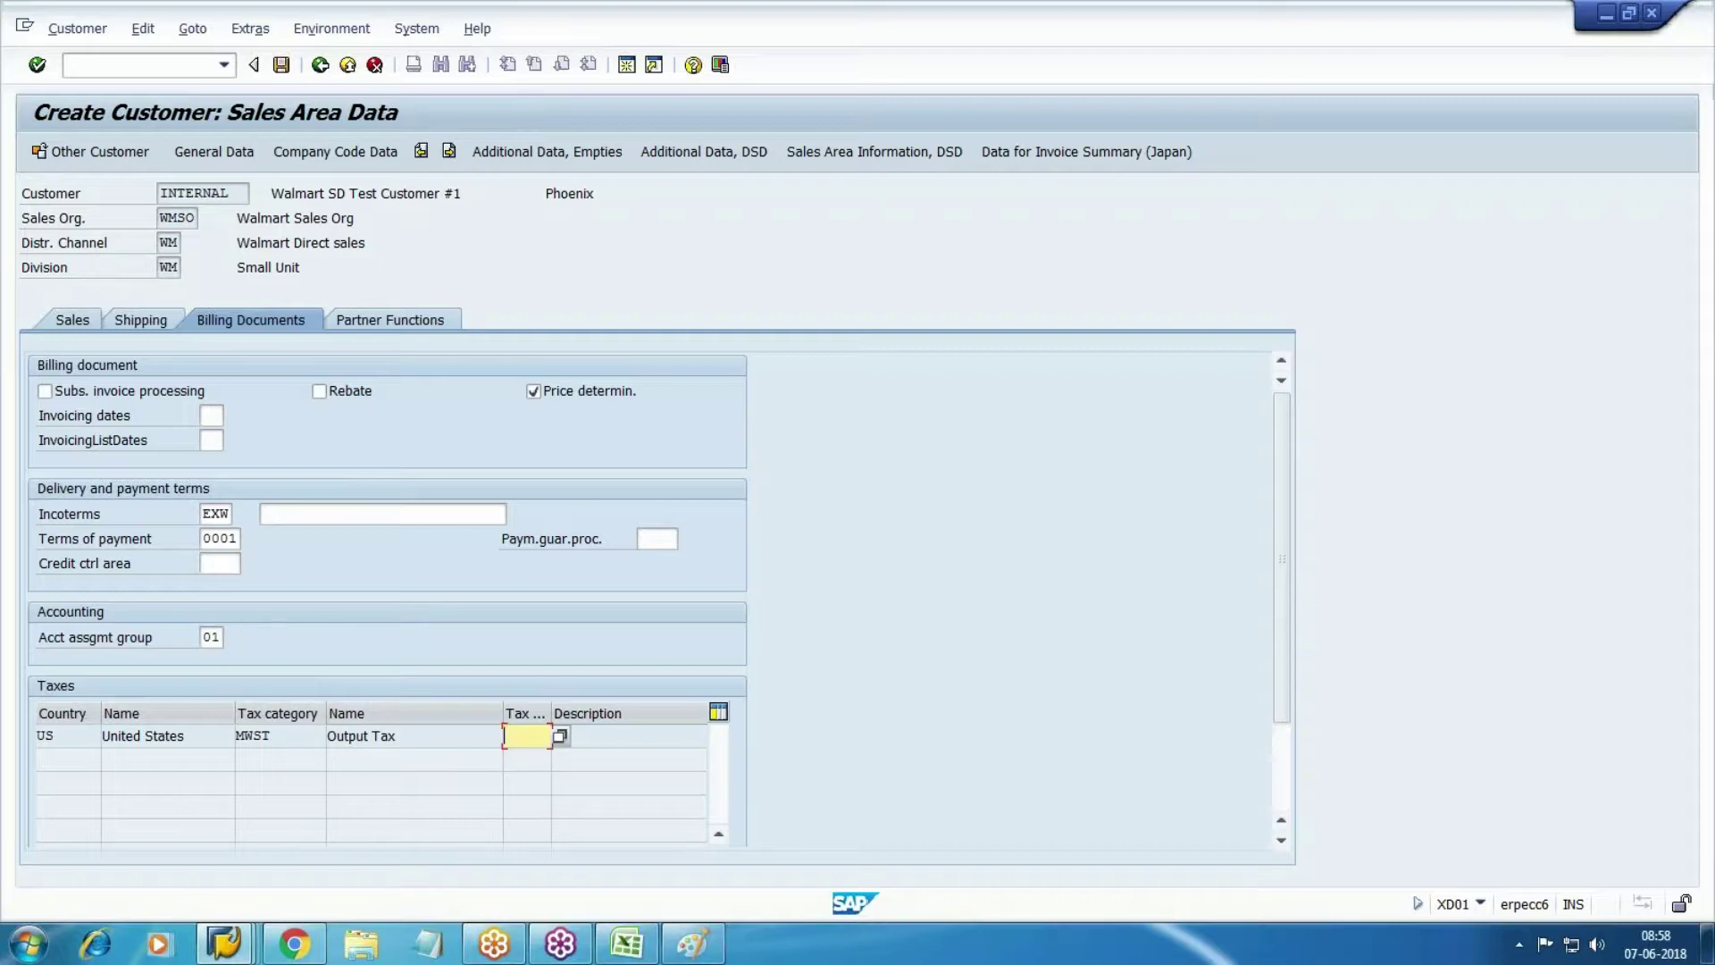
{"action": "mouse_move", "coordinate": [223, 943]}
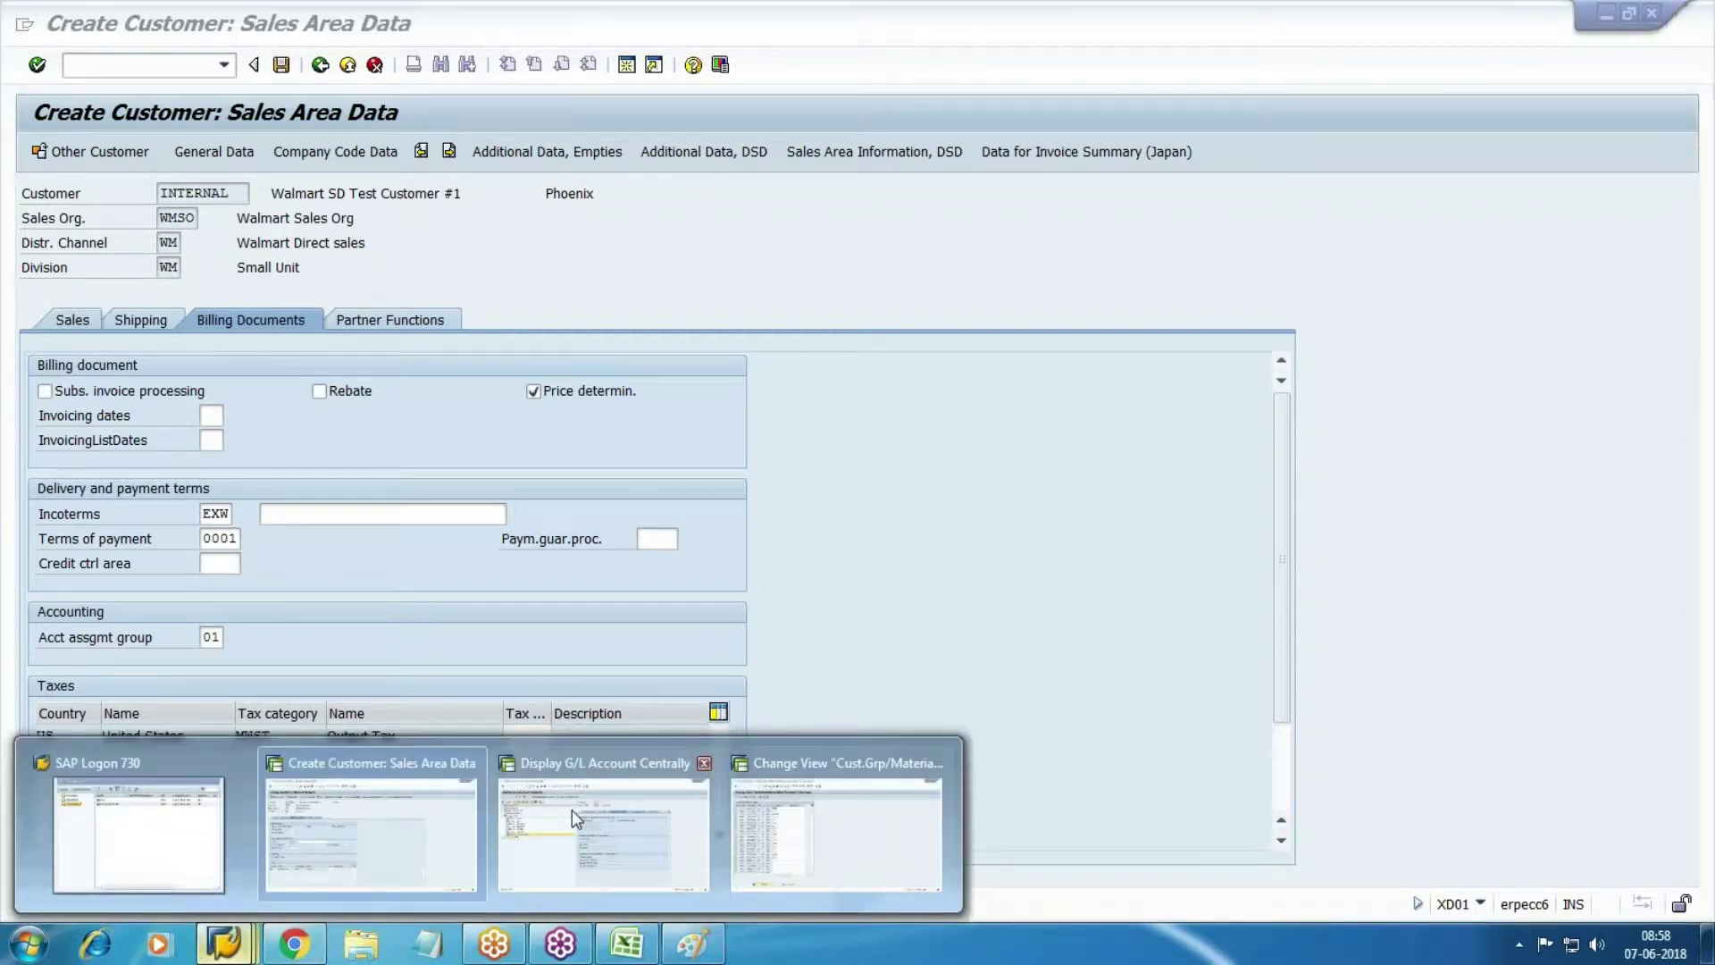
{"action": "left_click", "coordinate": [866, 862]}
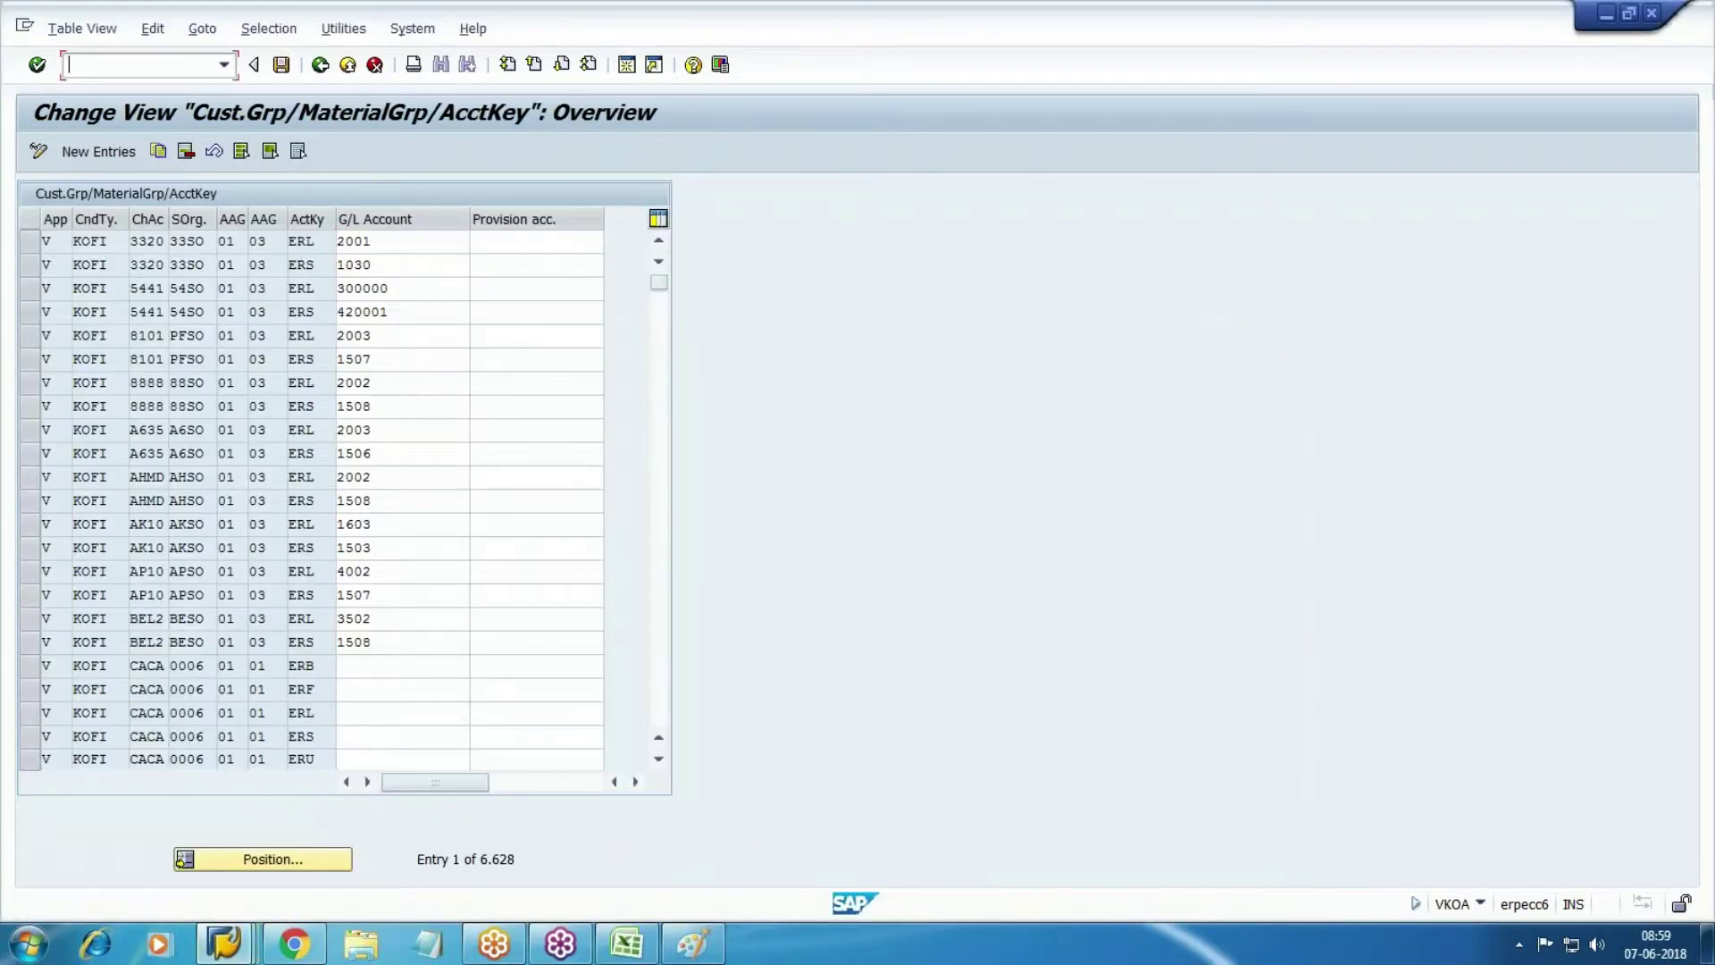
{"action": "type", "text": "/nspro"}
{"action": "key", "text": "Return"}
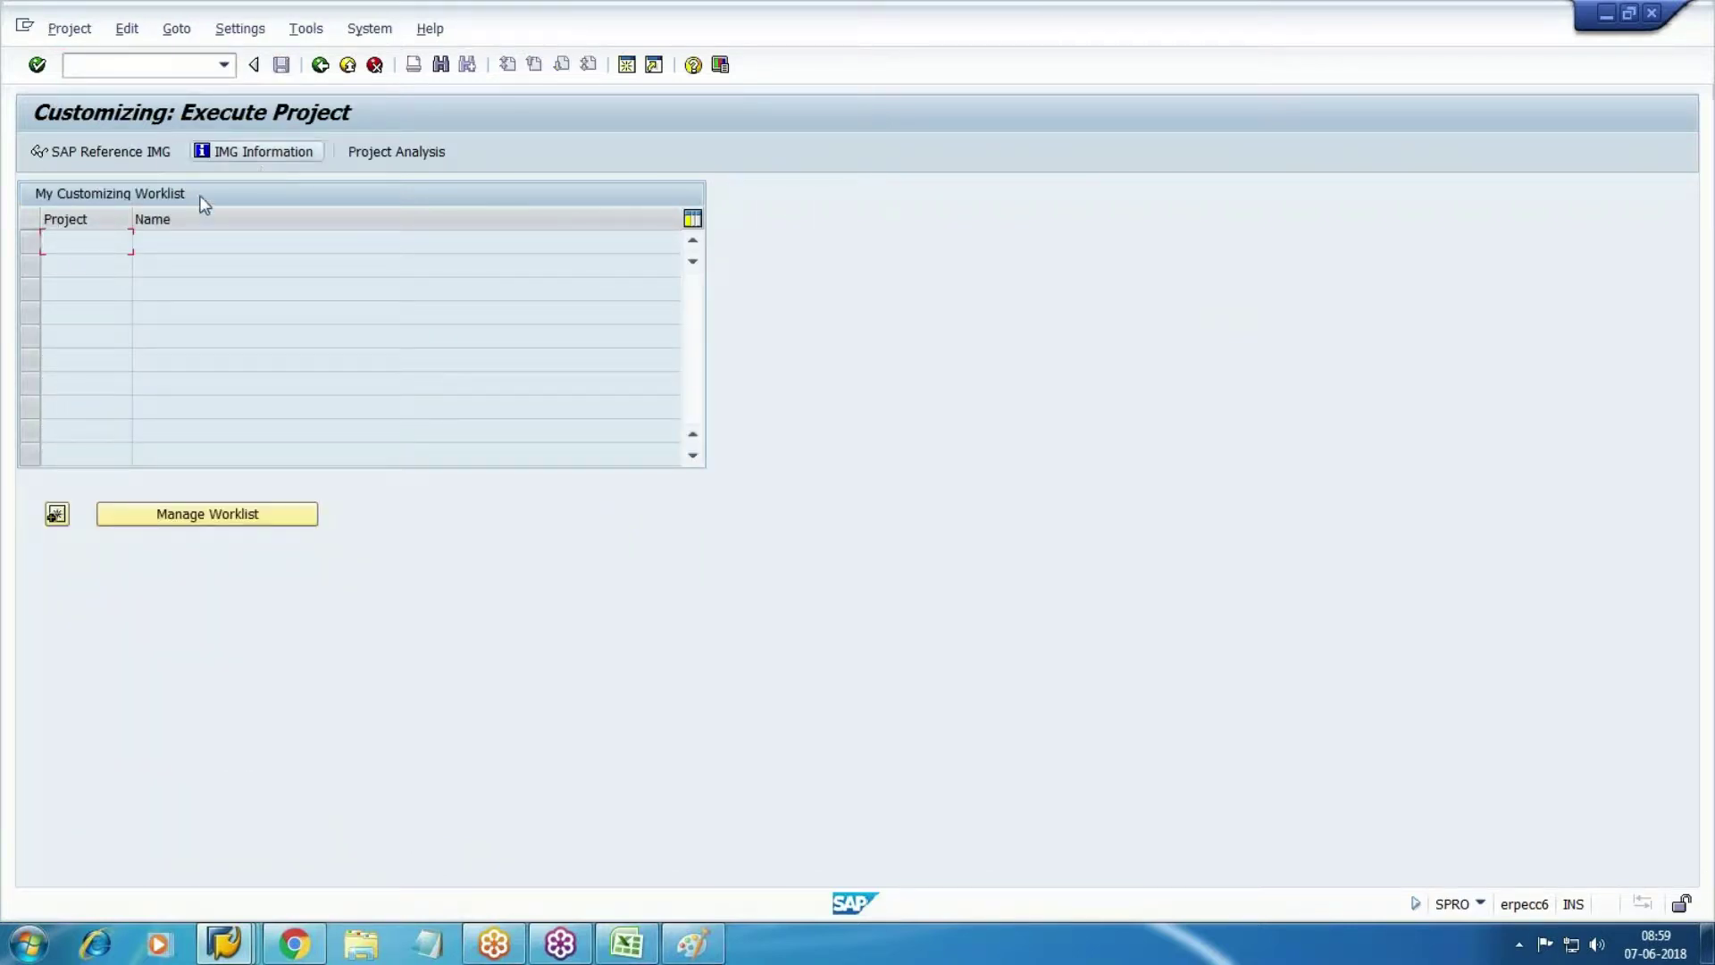
{"action": "key", "text": "F5"}
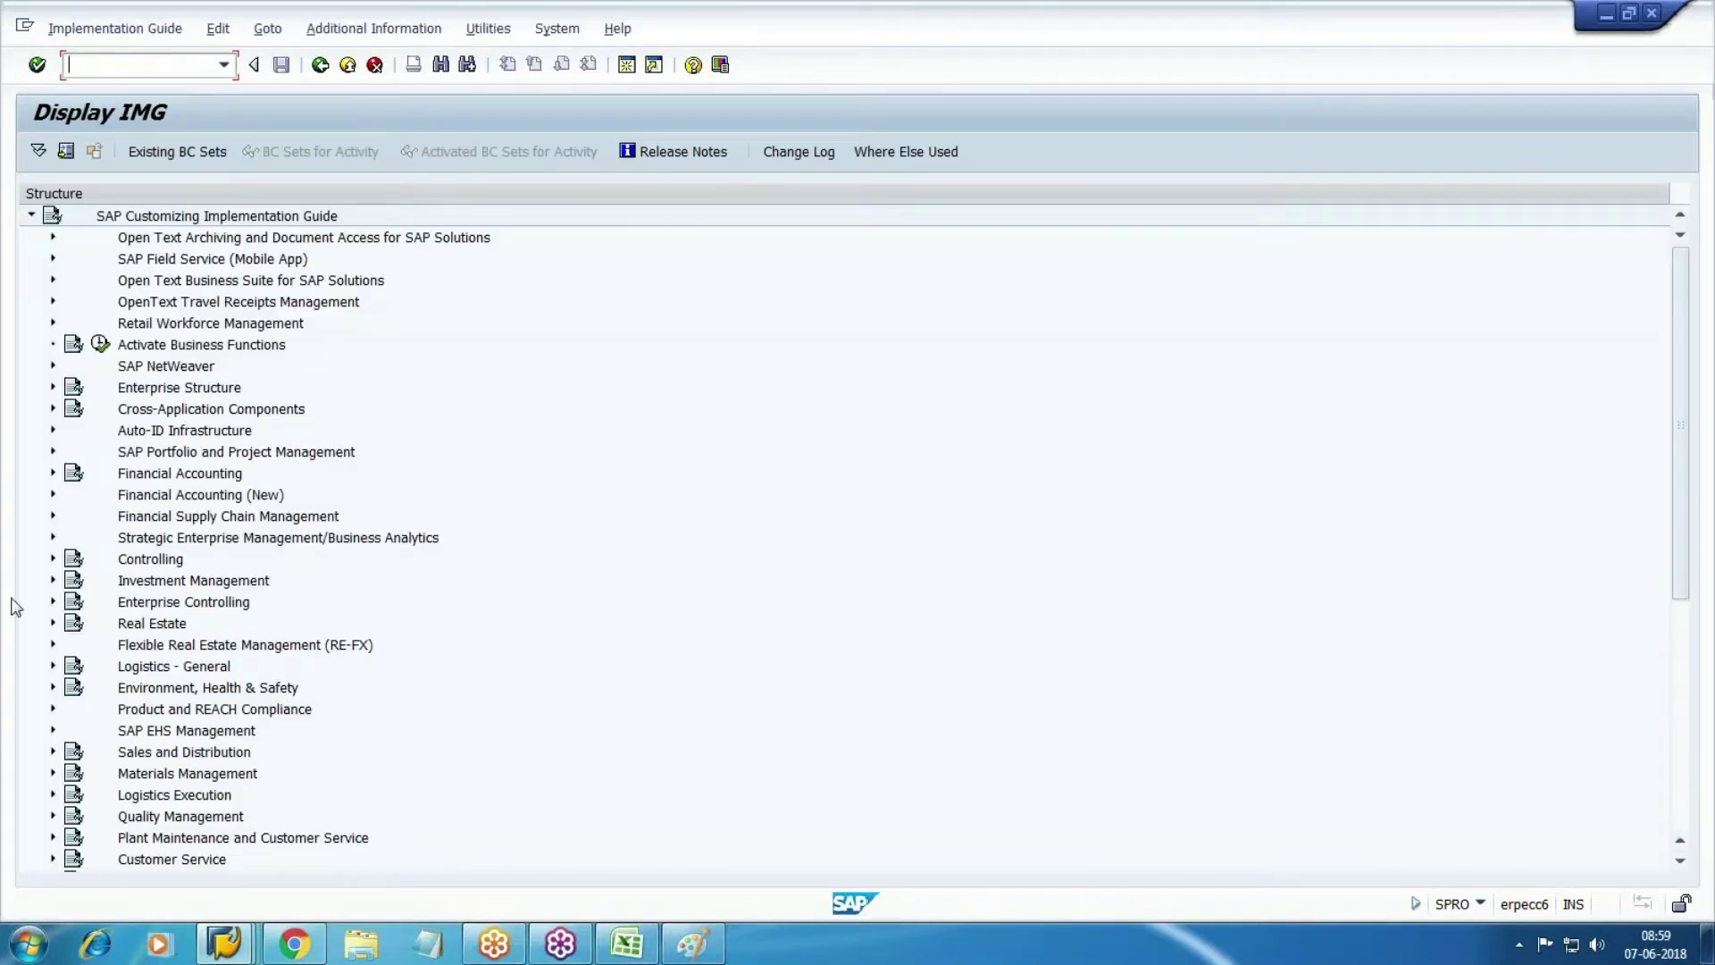
{"action": "left_click", "coordinate": [55, 753]}
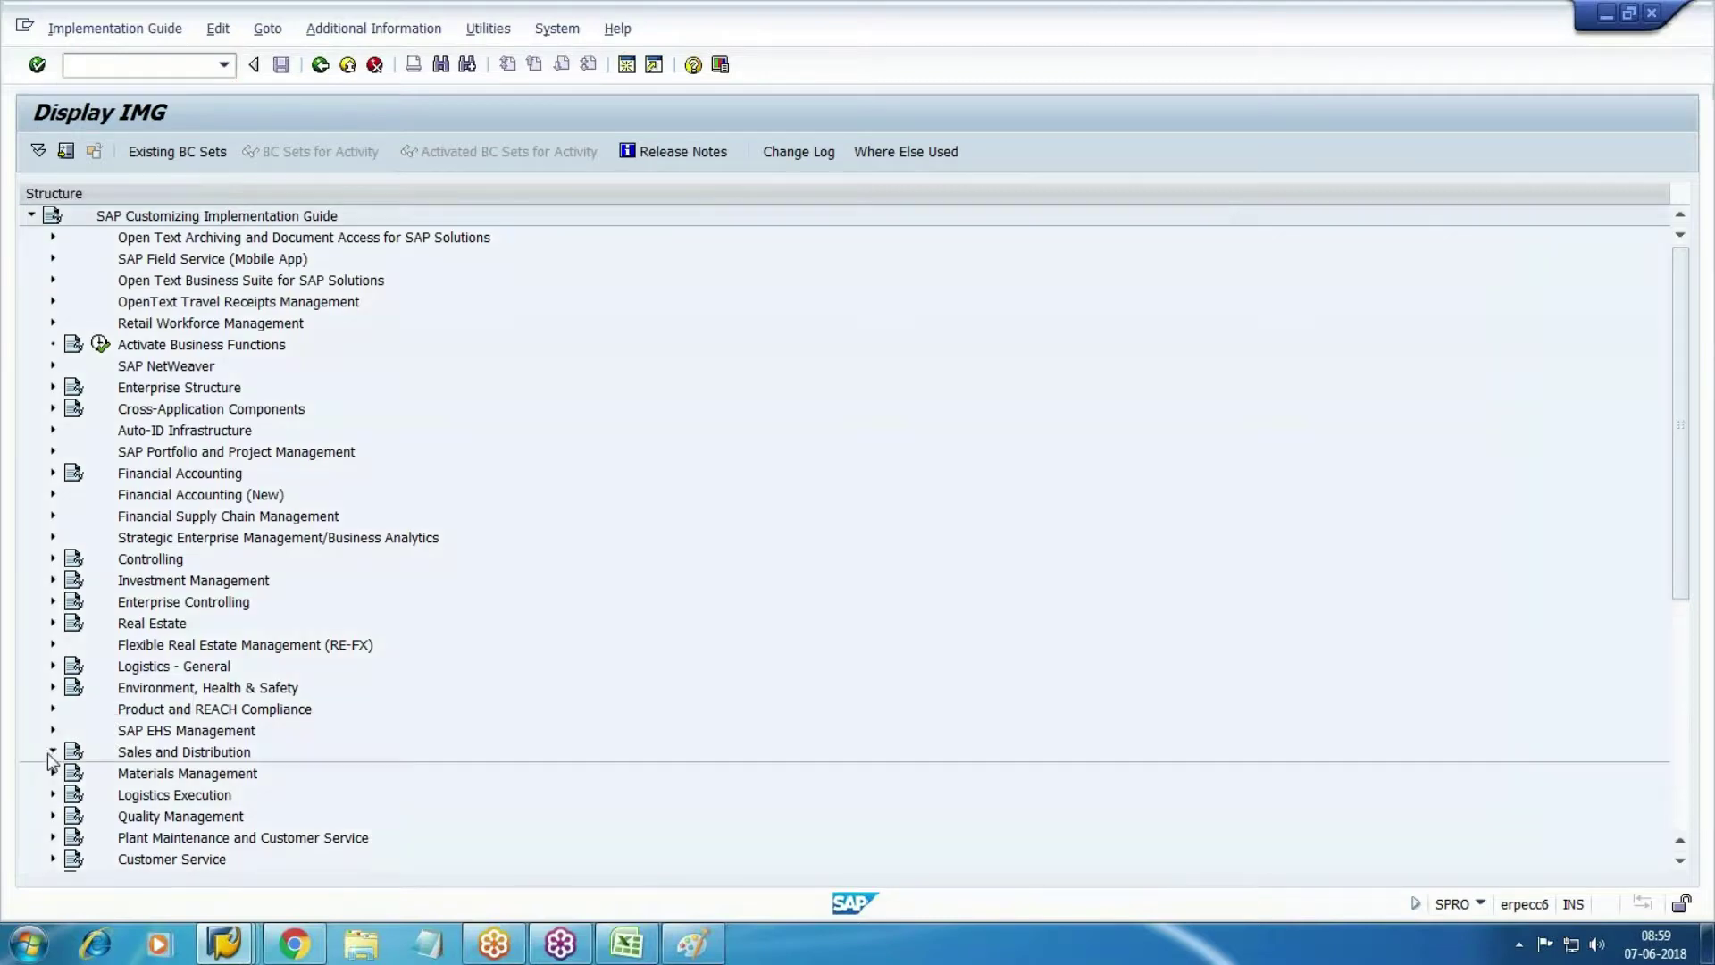
{"action": "left_click", "coordinate": [75, 409]}
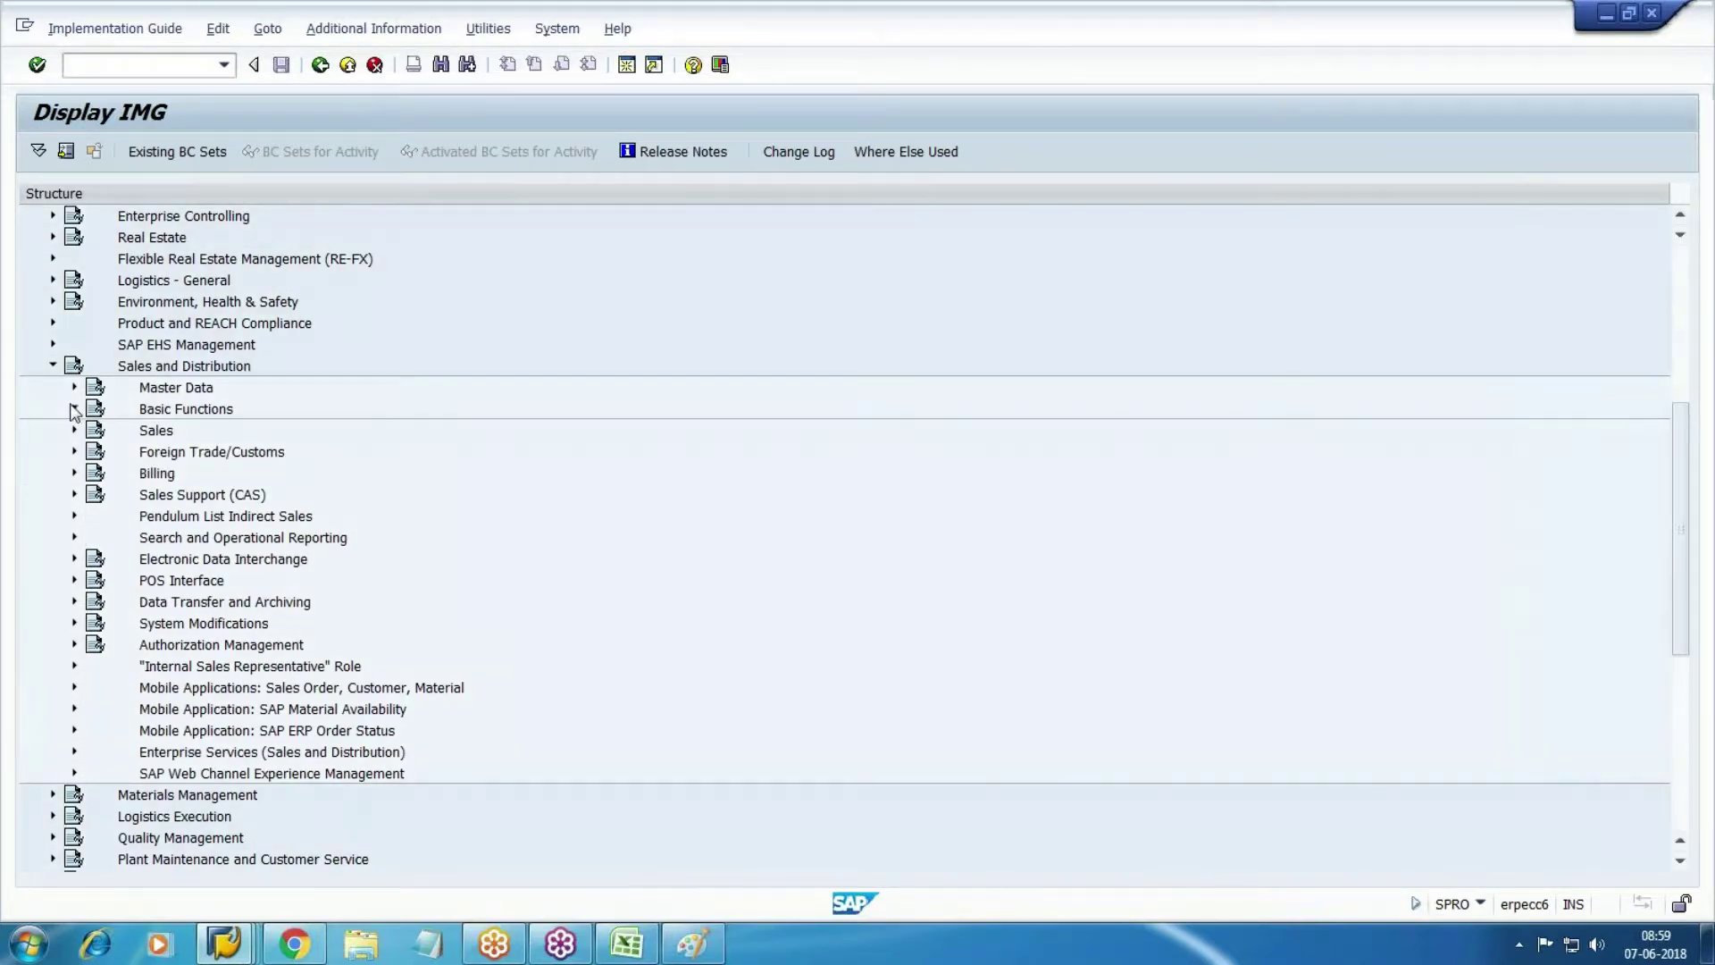
{"action": "left_click", "coordinate": [95, 473]}
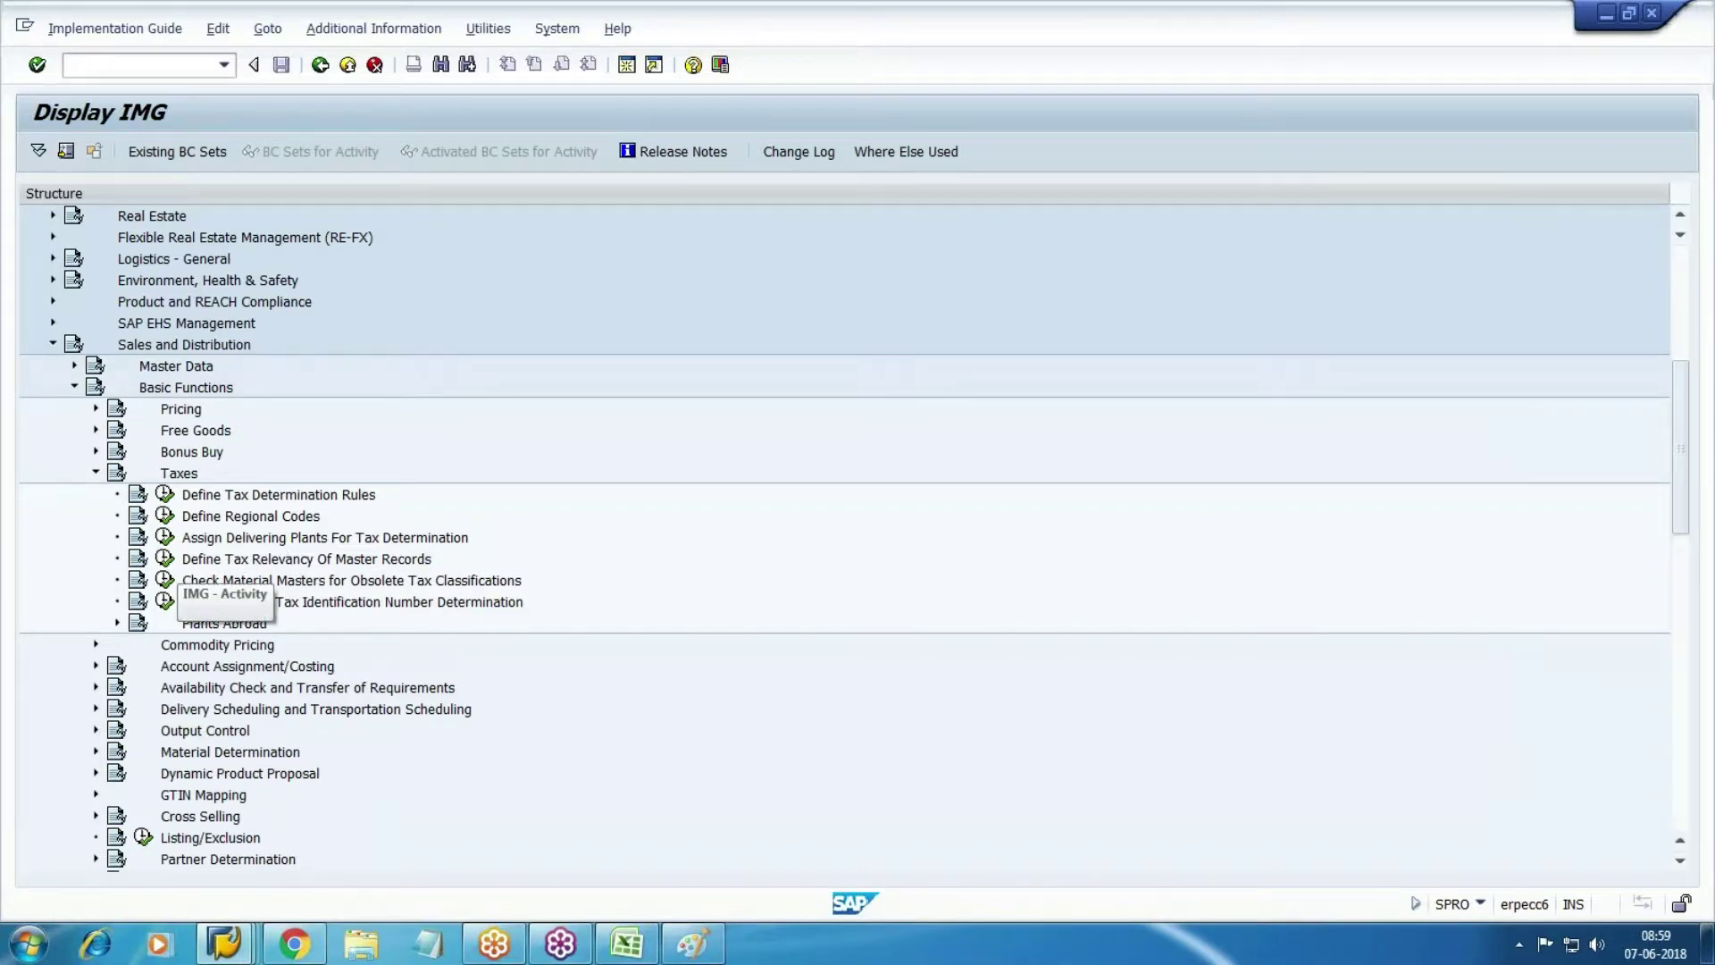
{"action": "left_click", "coordinate": [165, 559]}
{"action": "left_click", "coordinate": [546, 303]}
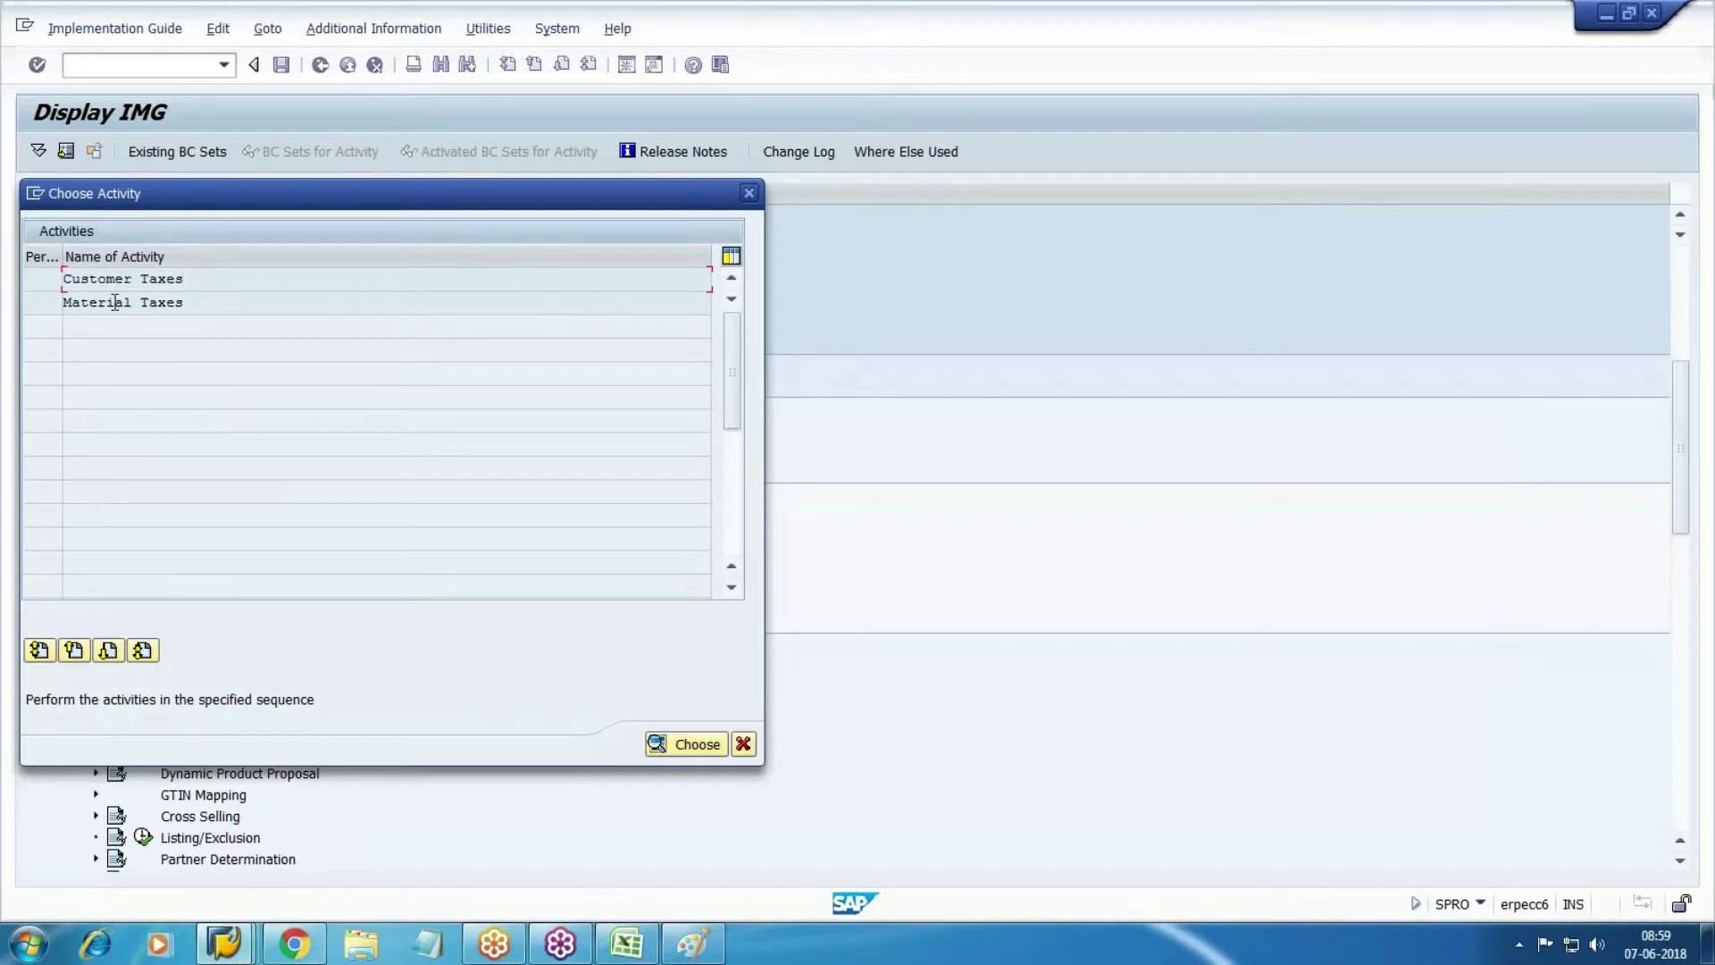
{"action": "left_click", "coordinate": [749, 193]}
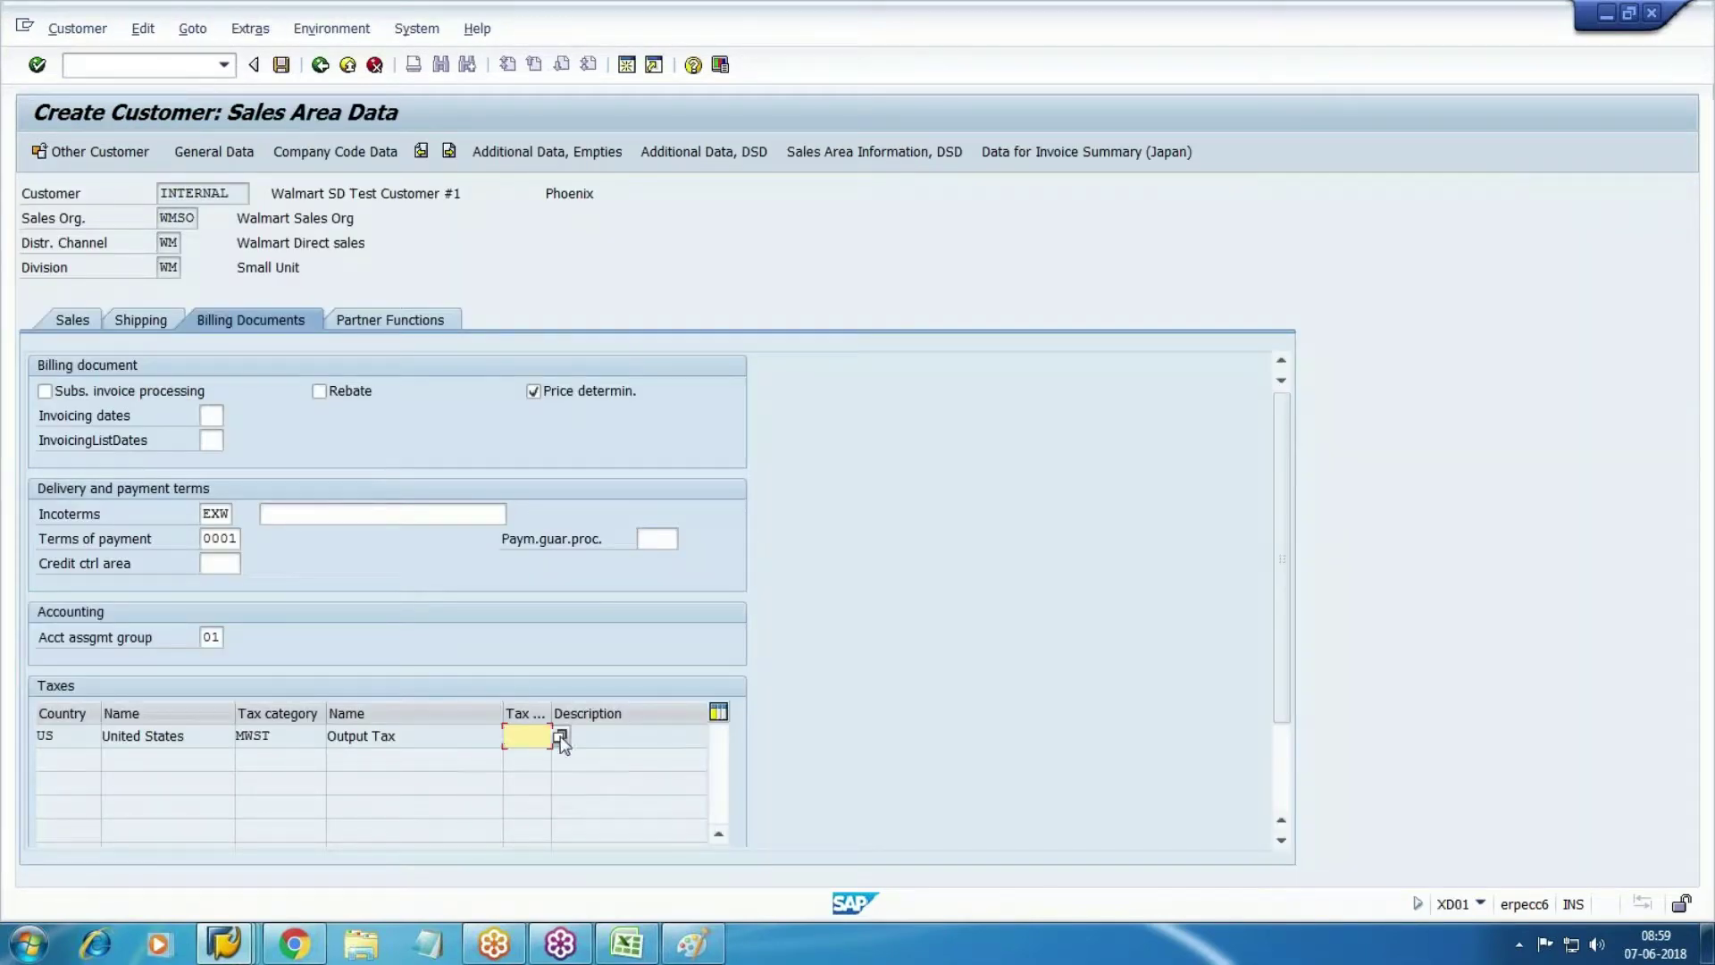
Set tax classification 1 (Liable for Tax), check partner functions, and save the customer.
{"action": "left_click", "coordinate": [561, 738]}
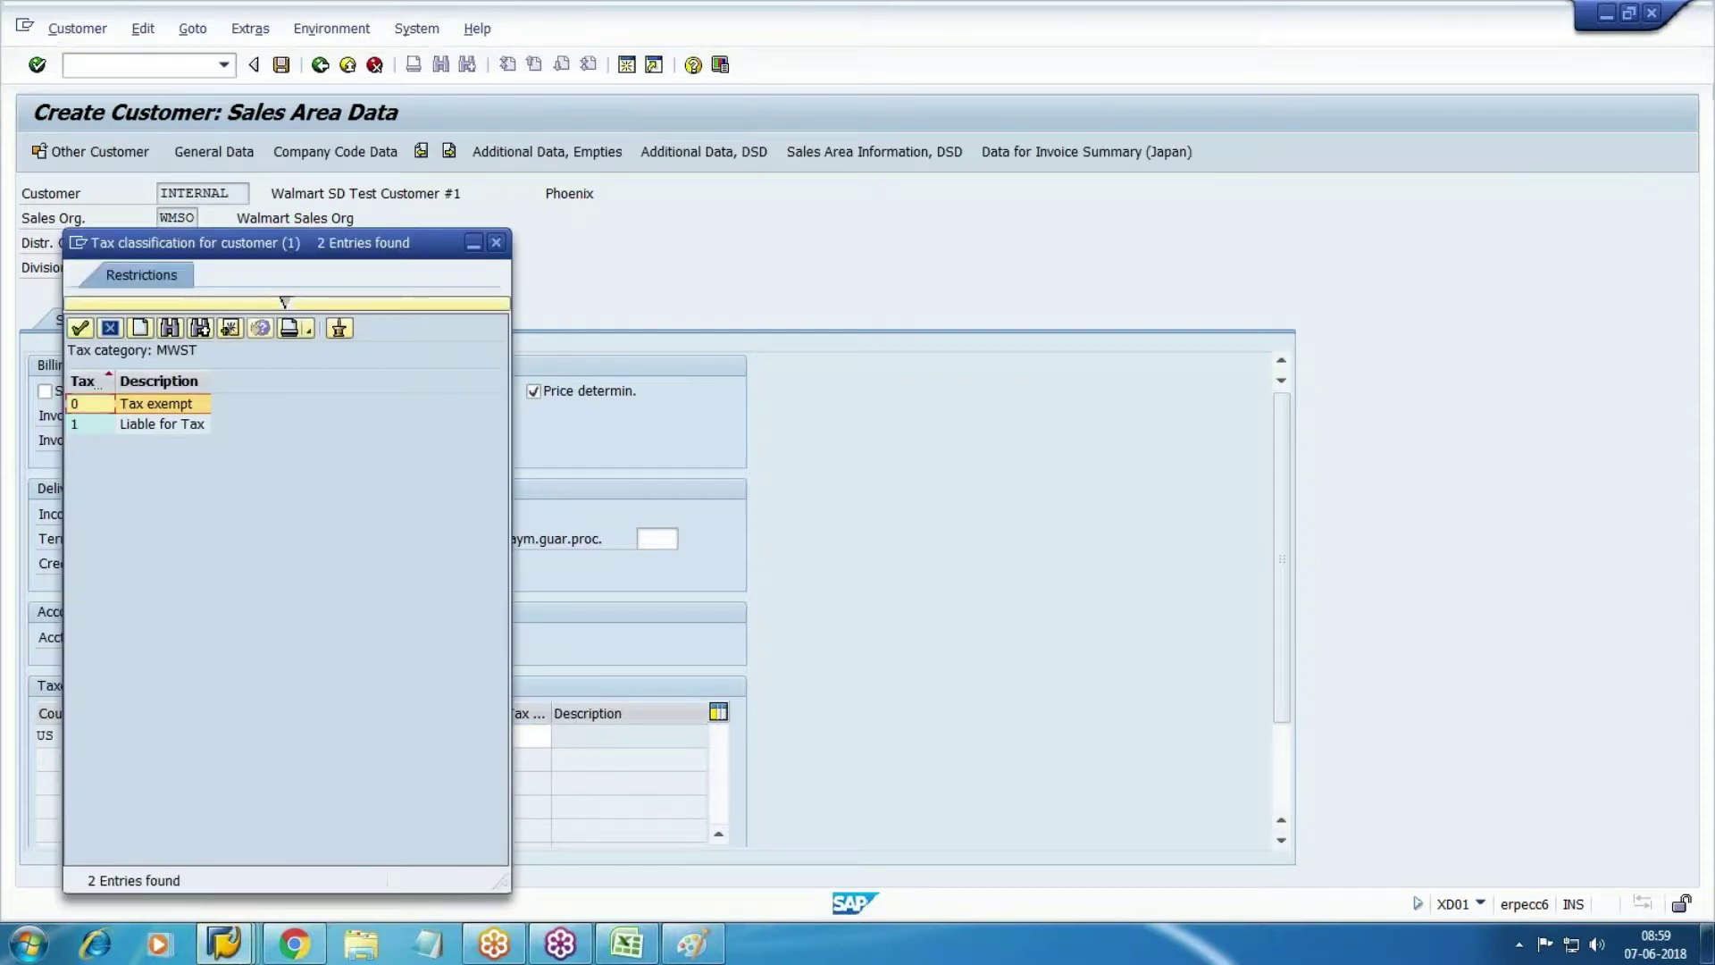
{"action": "left_click", "coordinate": [161, 423]}
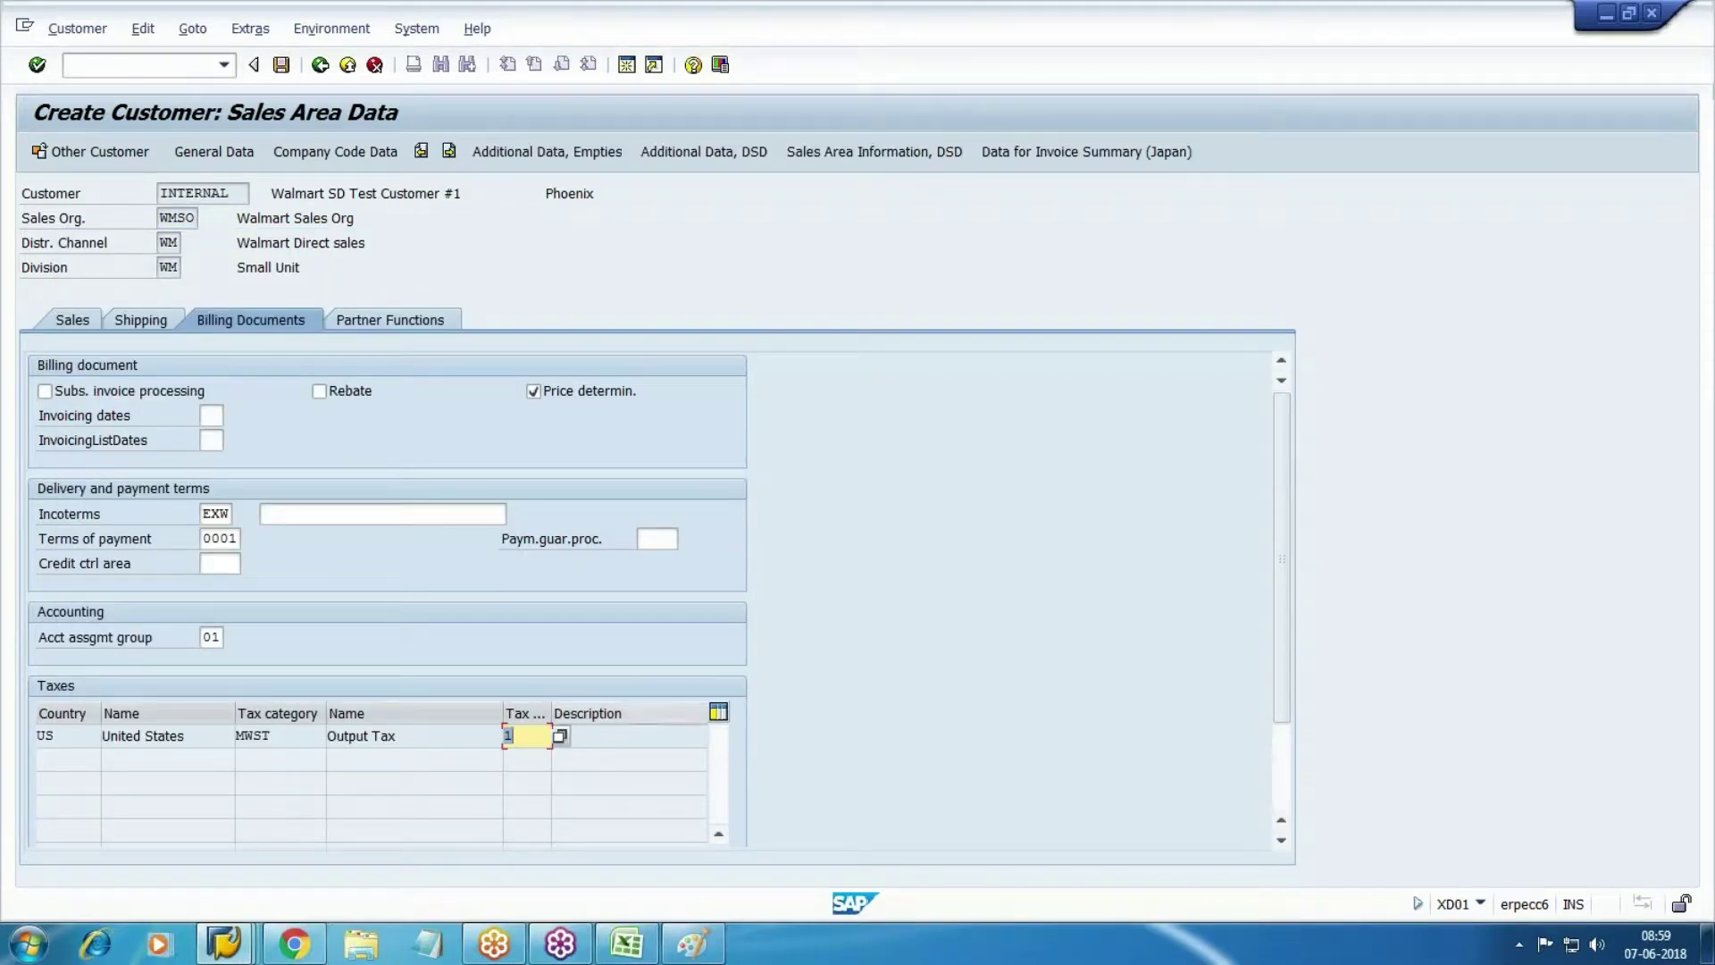
{"action": "left_click", "coordinate": [405, 325]}
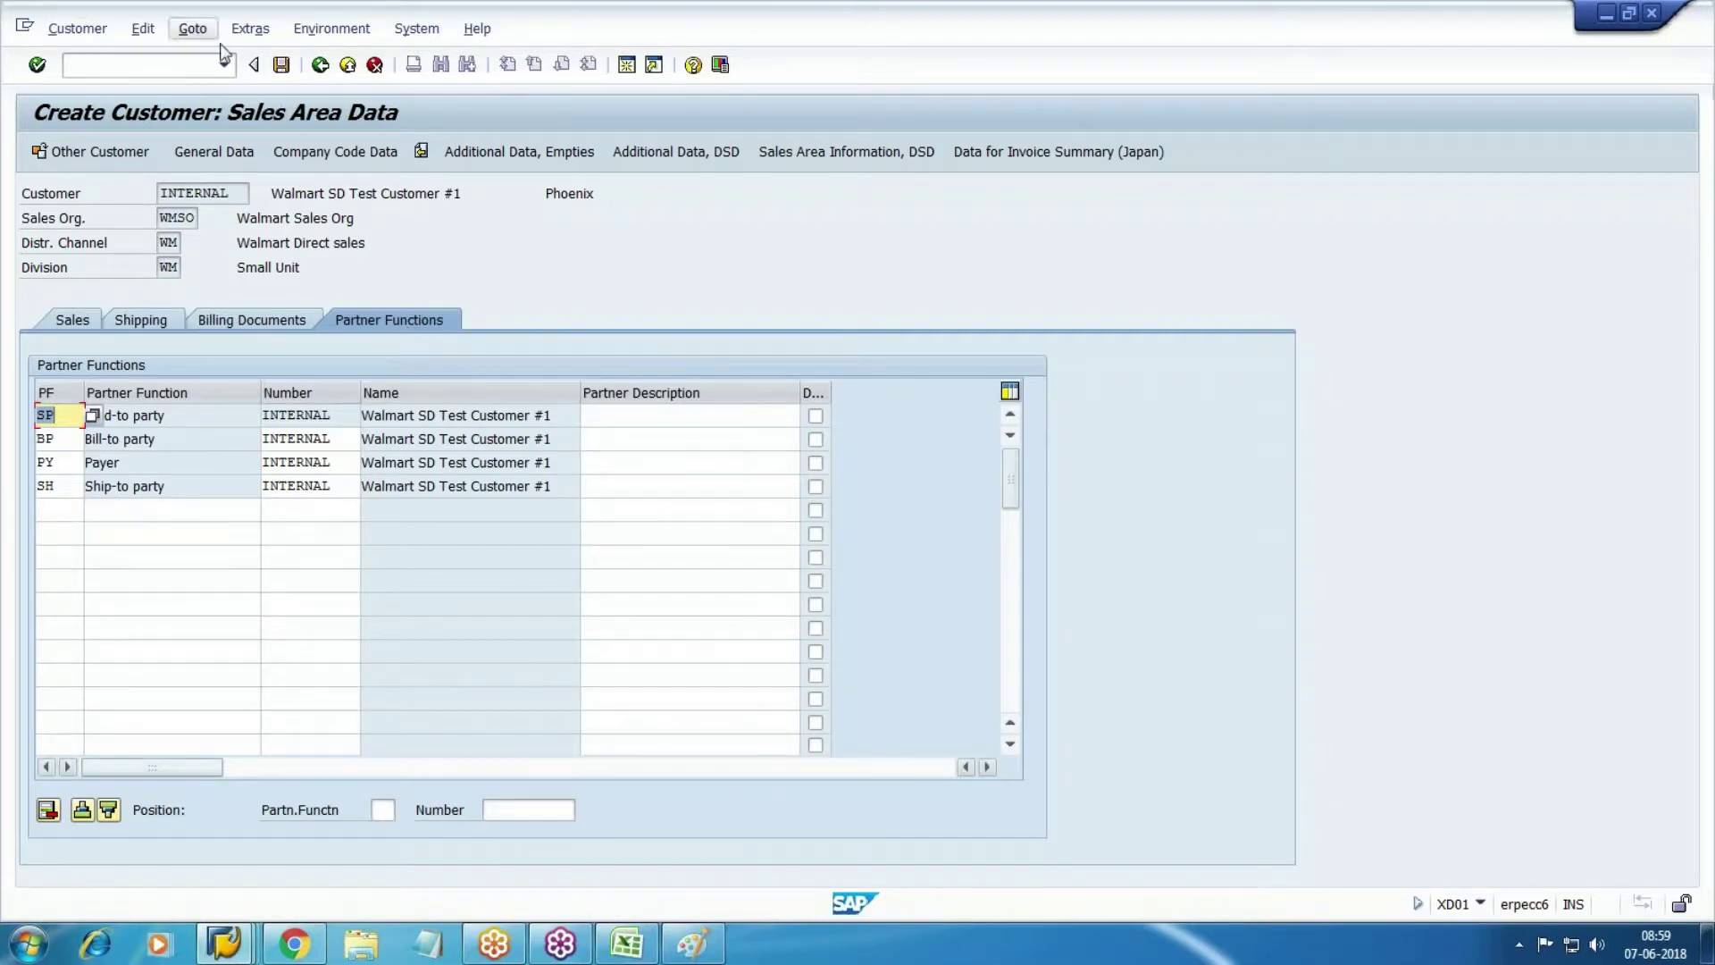
{"action": "left_click", "coordinate": [281, 64]}
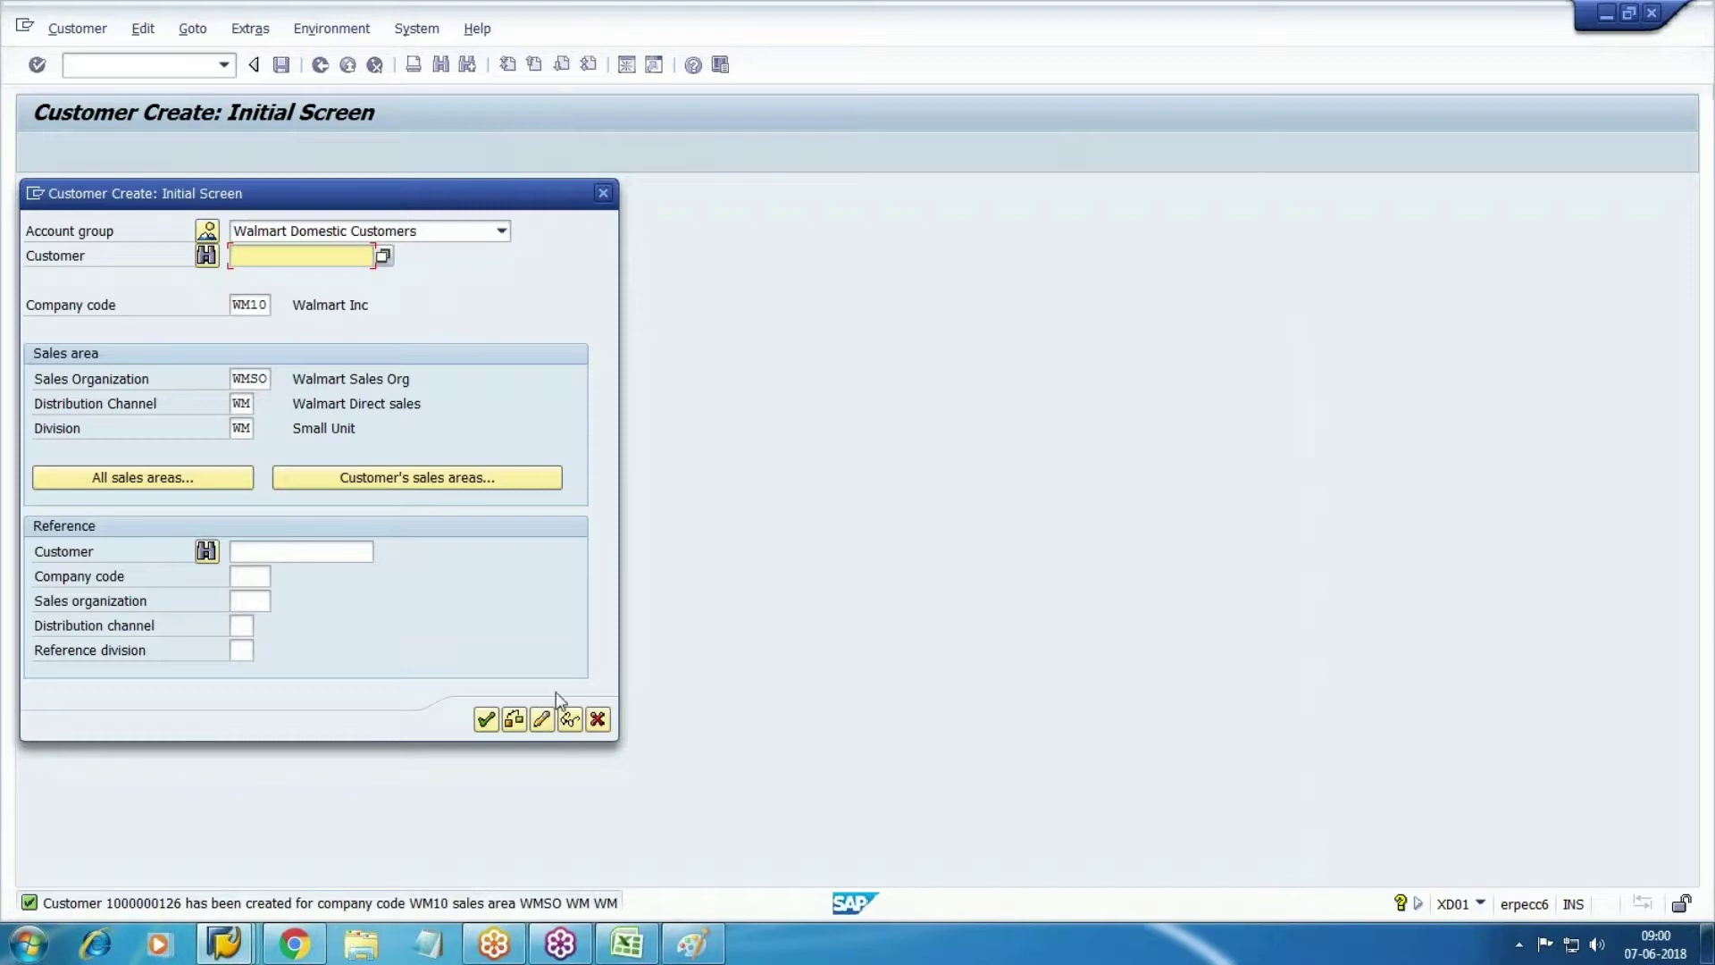
{"action": "left_click", "coordinate": [604, 192]}
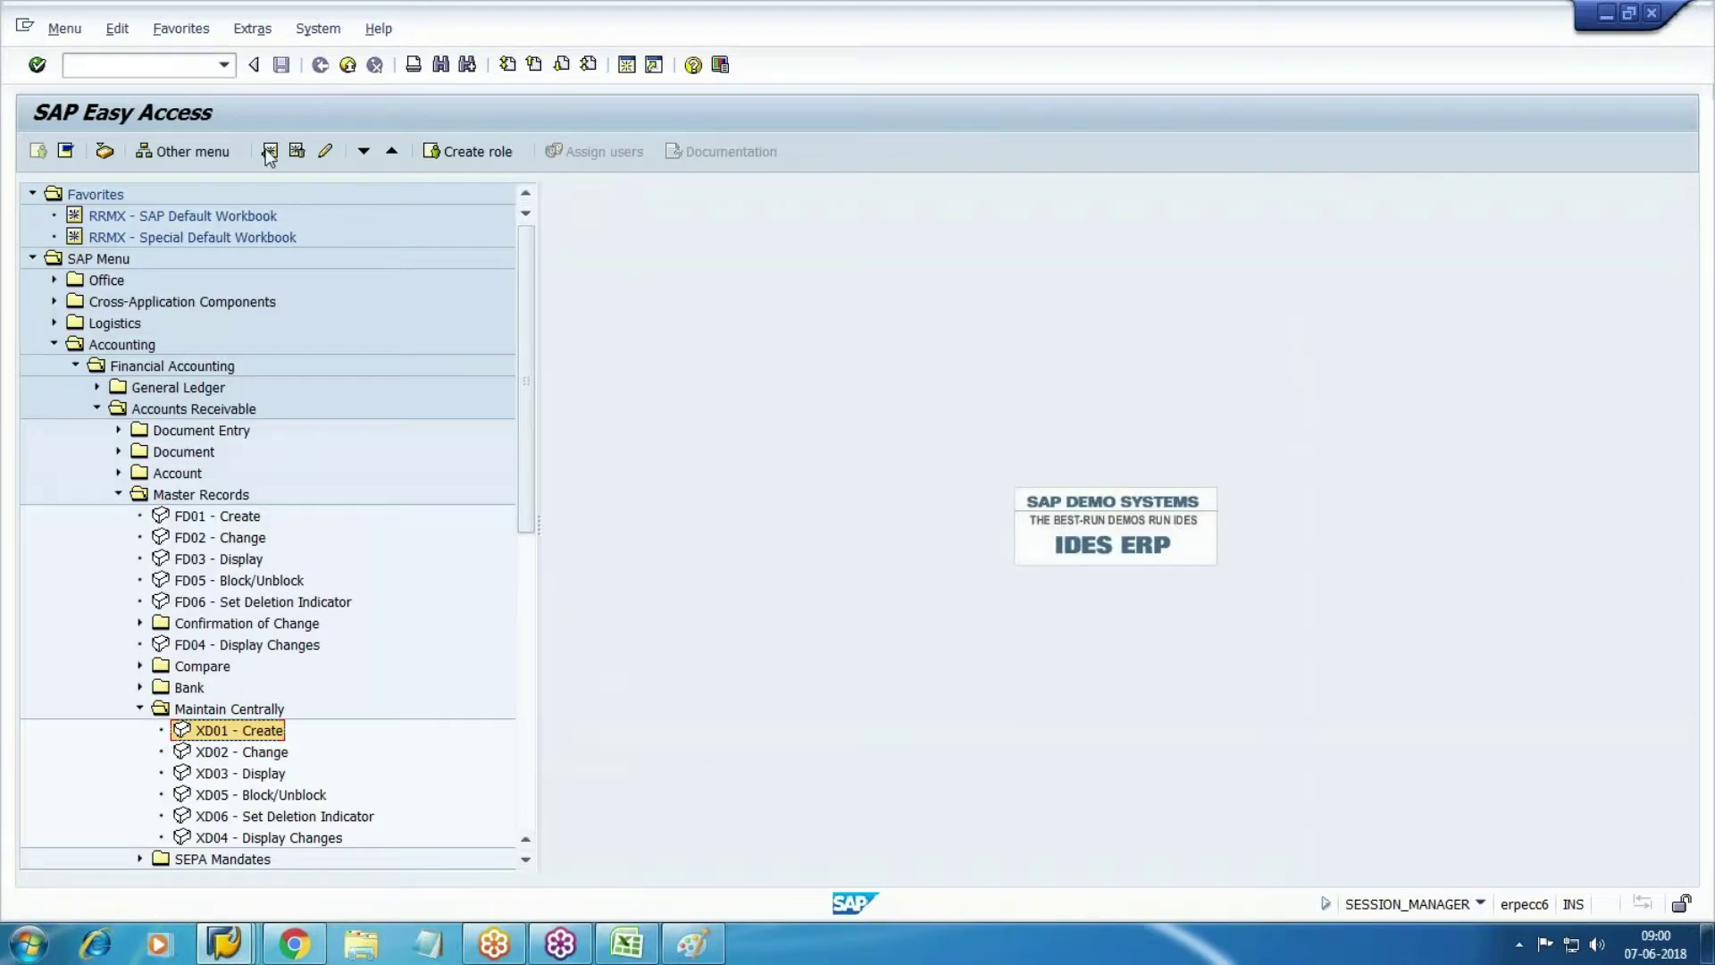
In MM01, choose Mechanical Engineering and Finished product, then bring up view selection.
{"action": "left_click", "coordinate": [143, 65]}
{"action": "type", "text": "mm01"}
{"action": "key", "text": "Return"}
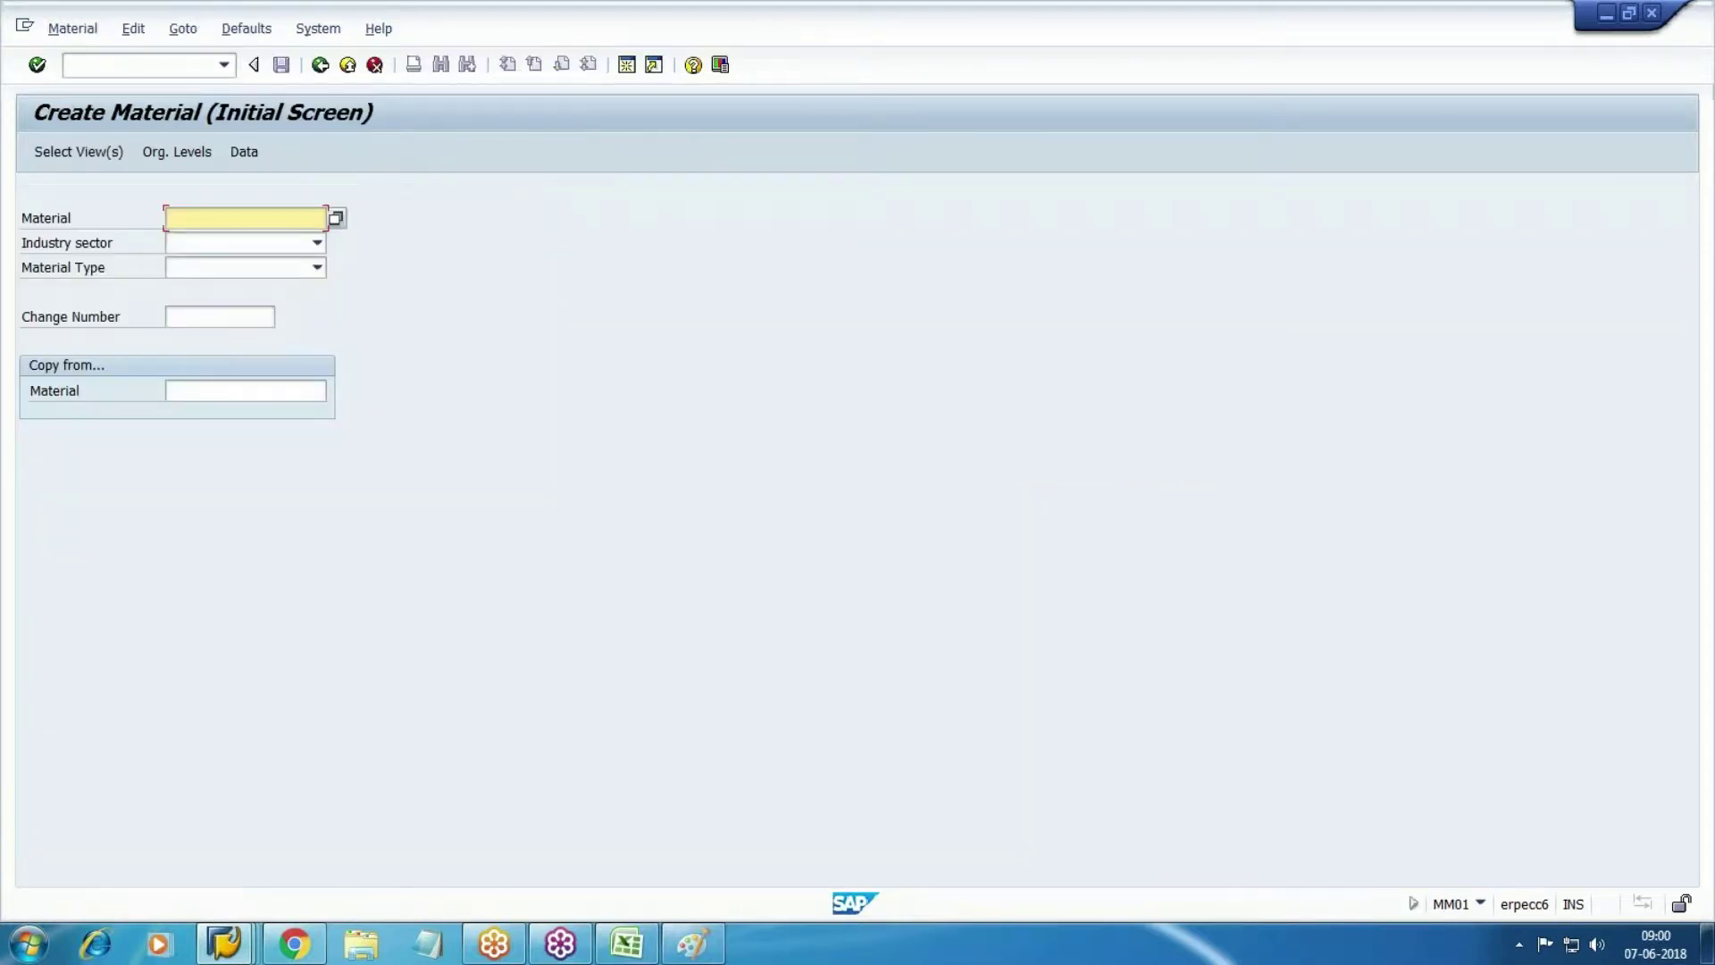
{"action": "key", "text": "Tab"}
{"action": "key", "text": "m"}
{"action": "key", "text": "Tab"}
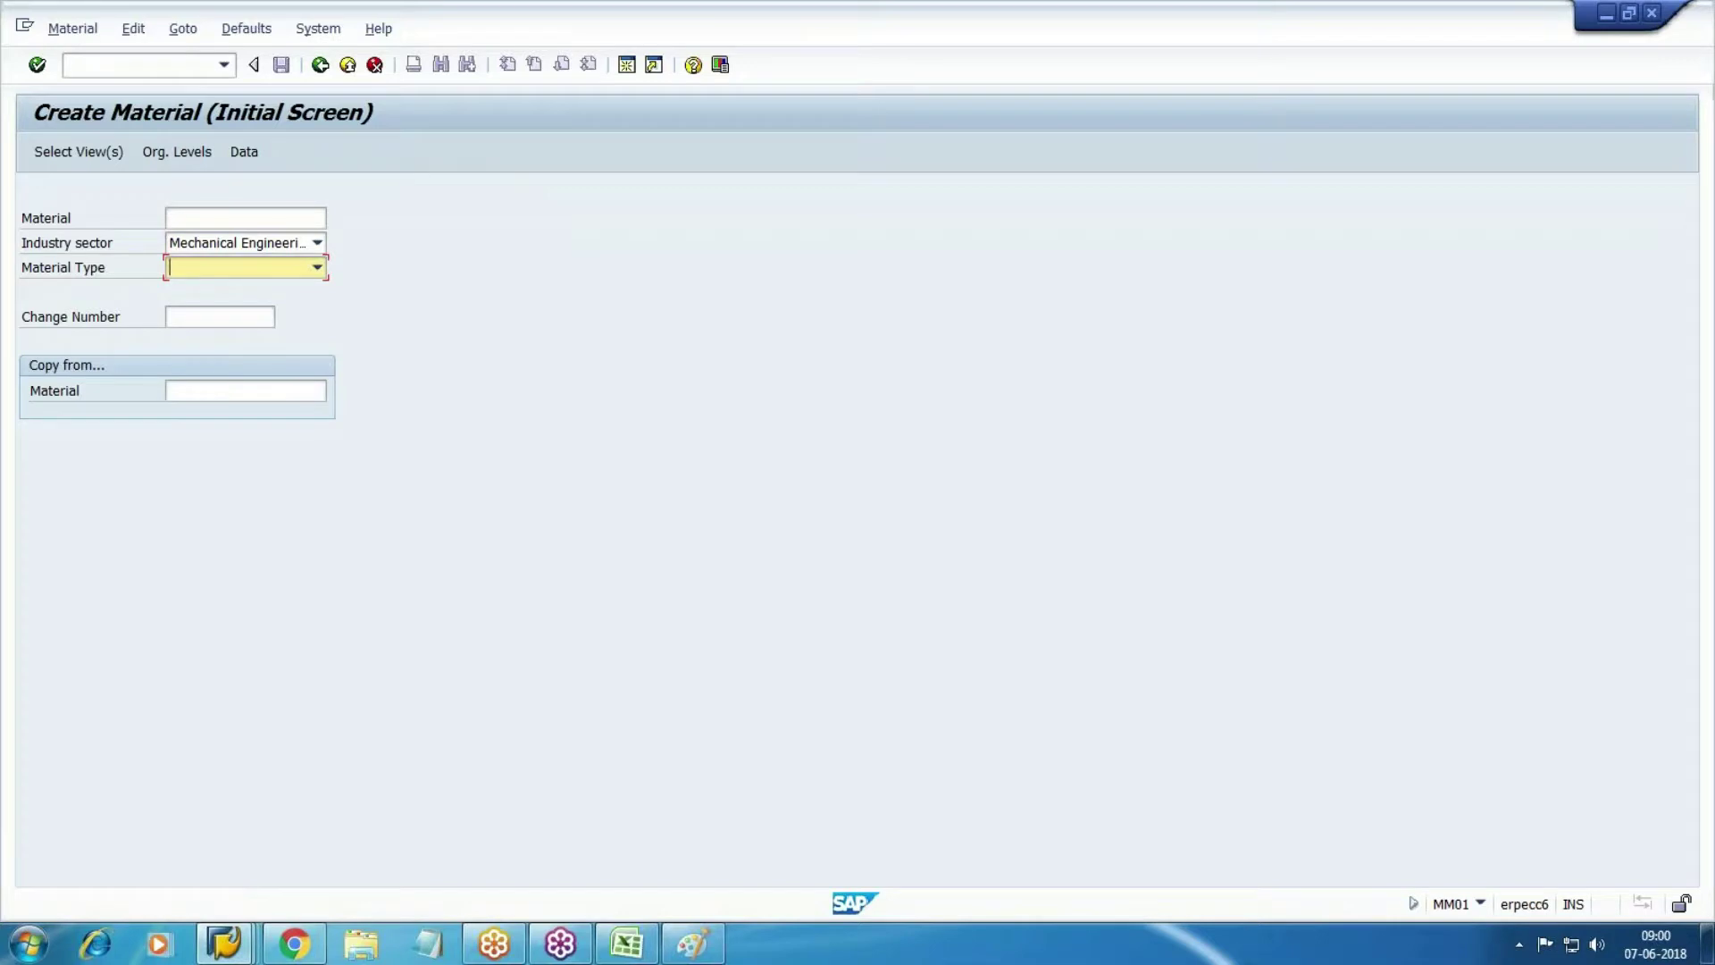
{"action": "key", "text": "f"}
{"action": "left_click", "coordinate": [43, 157]}
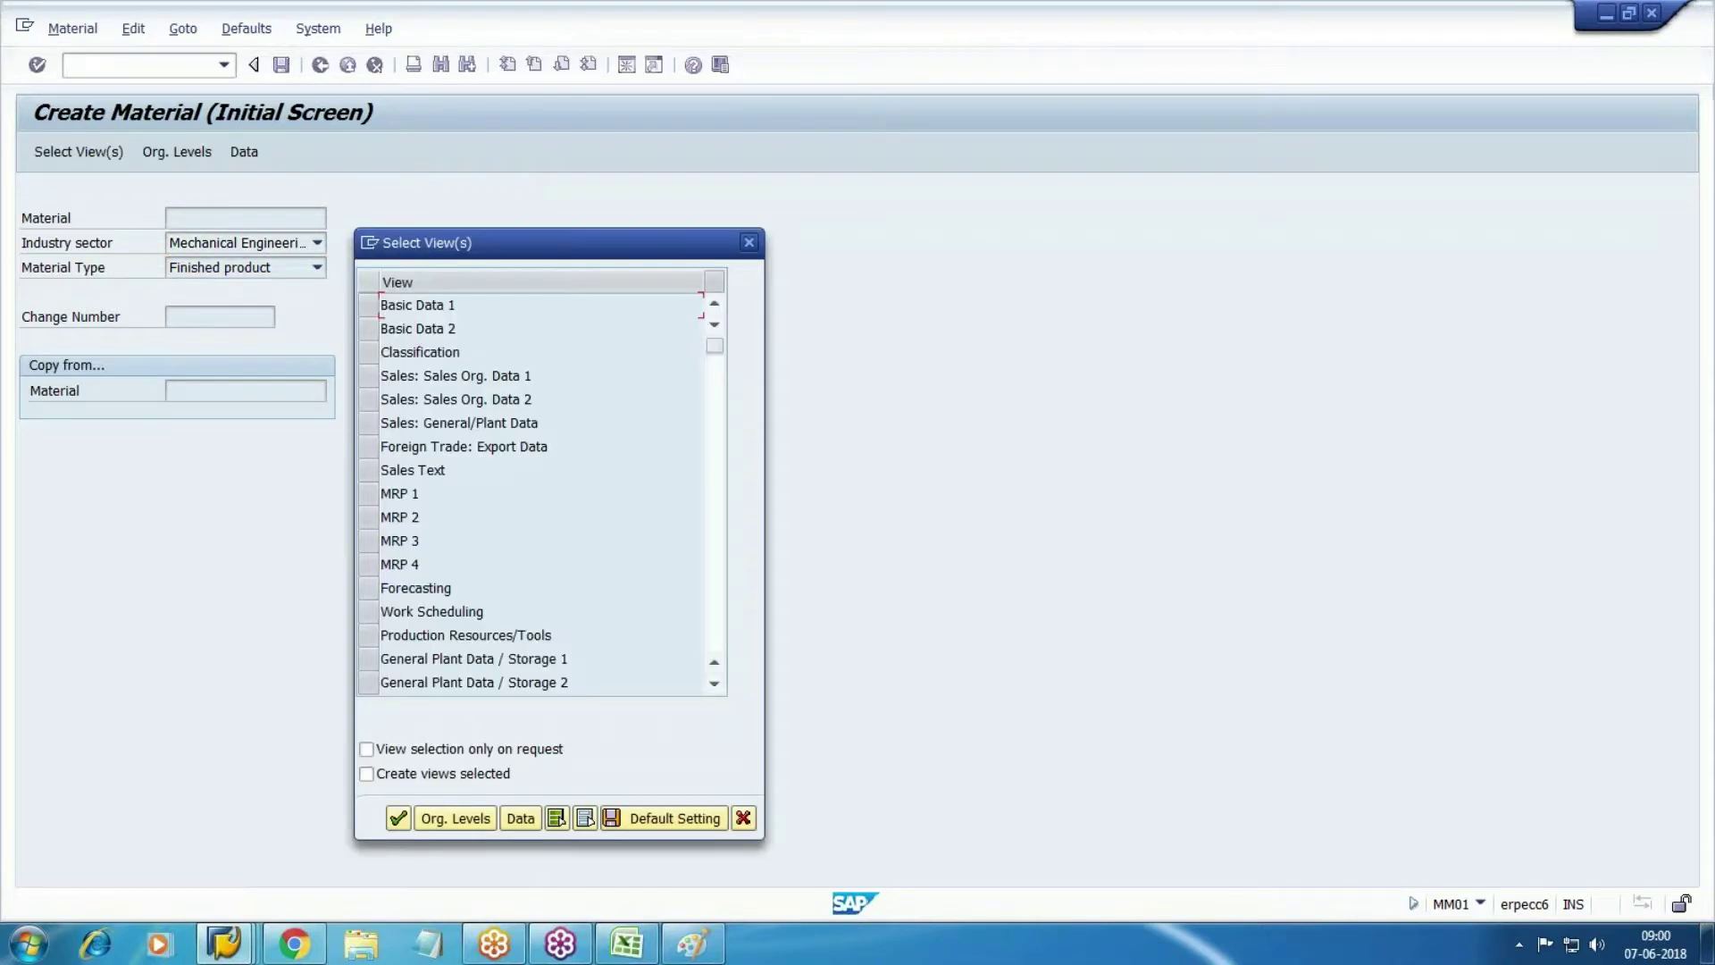
Select Basic Data 1, the three Sales views and MRP 1.
{"action": "left_click", "coordinate": [368, 305]}
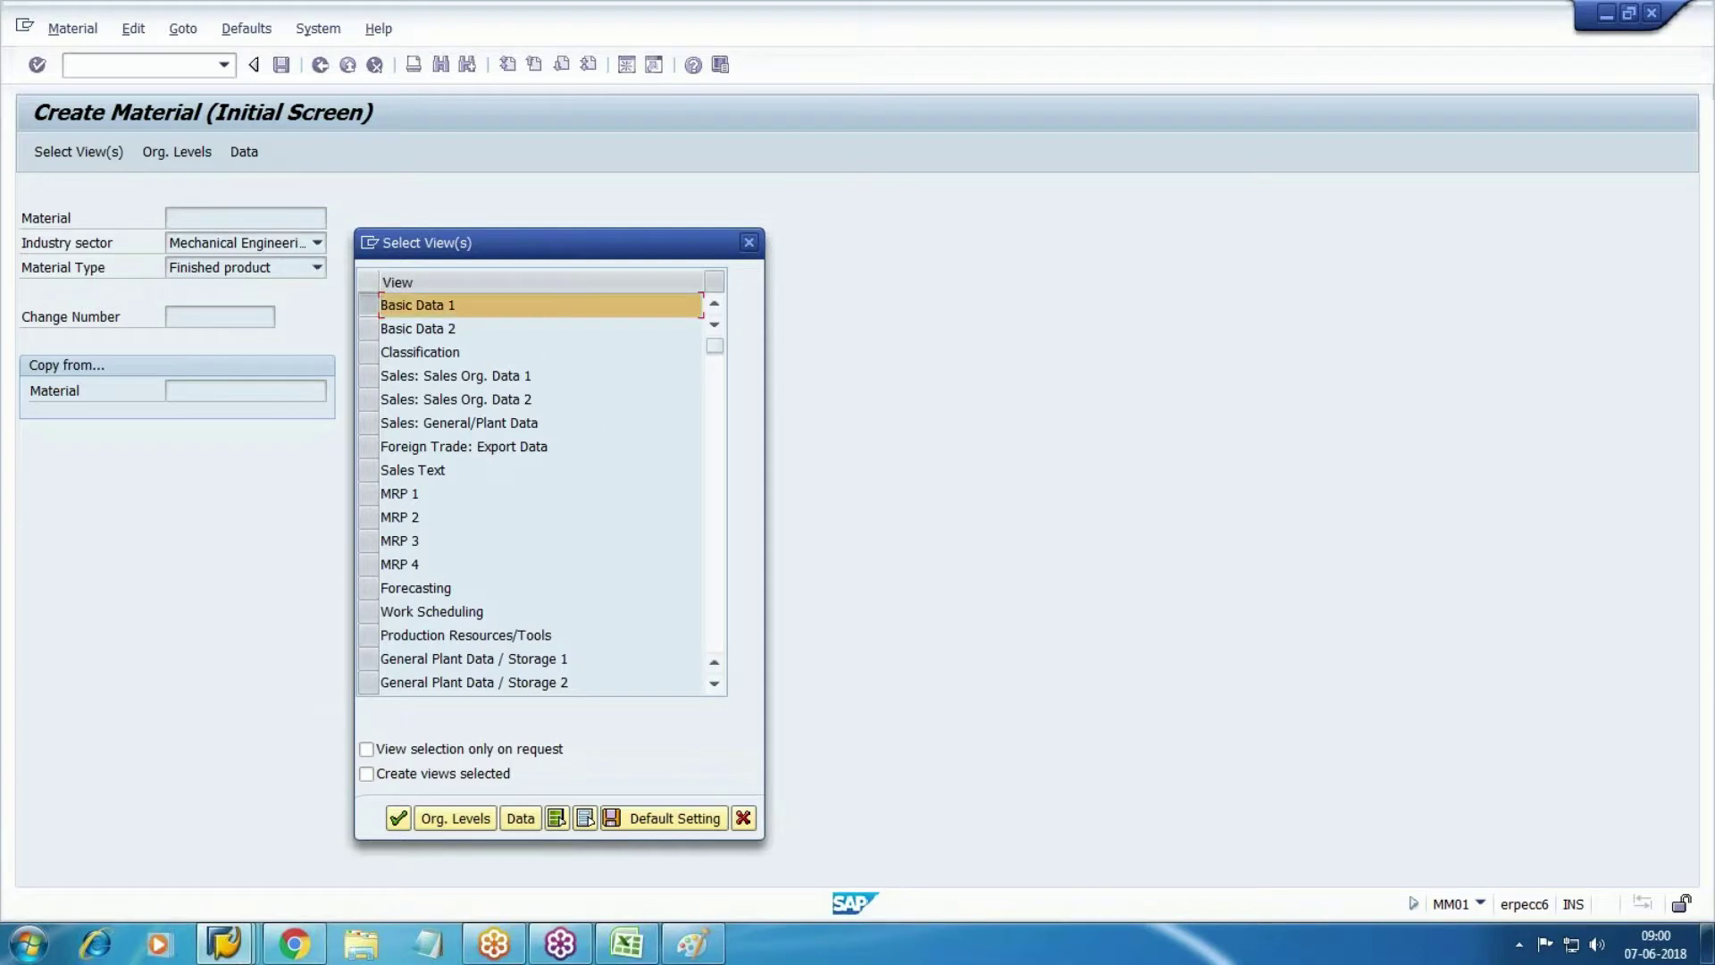
{"action": "left_click", "coordinate": [368, 376]}
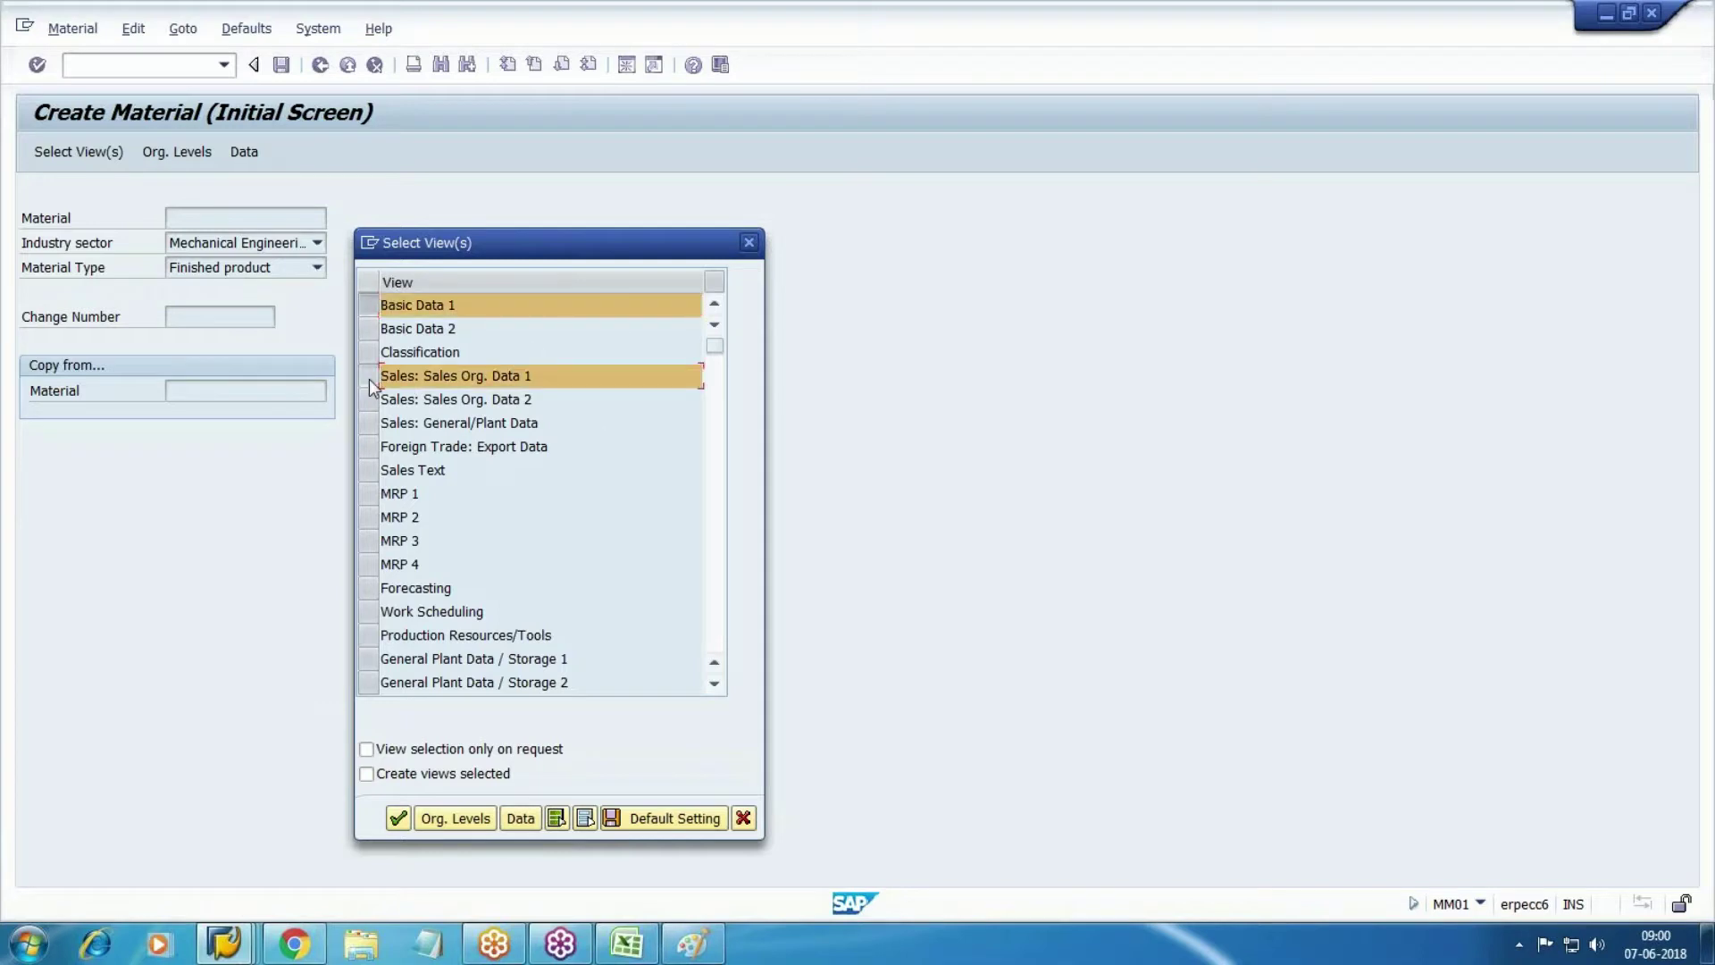
{"action": "left_click", "coordinate": [368, 399]}
{"action": "left_click", "coordinate": [368, 423]}
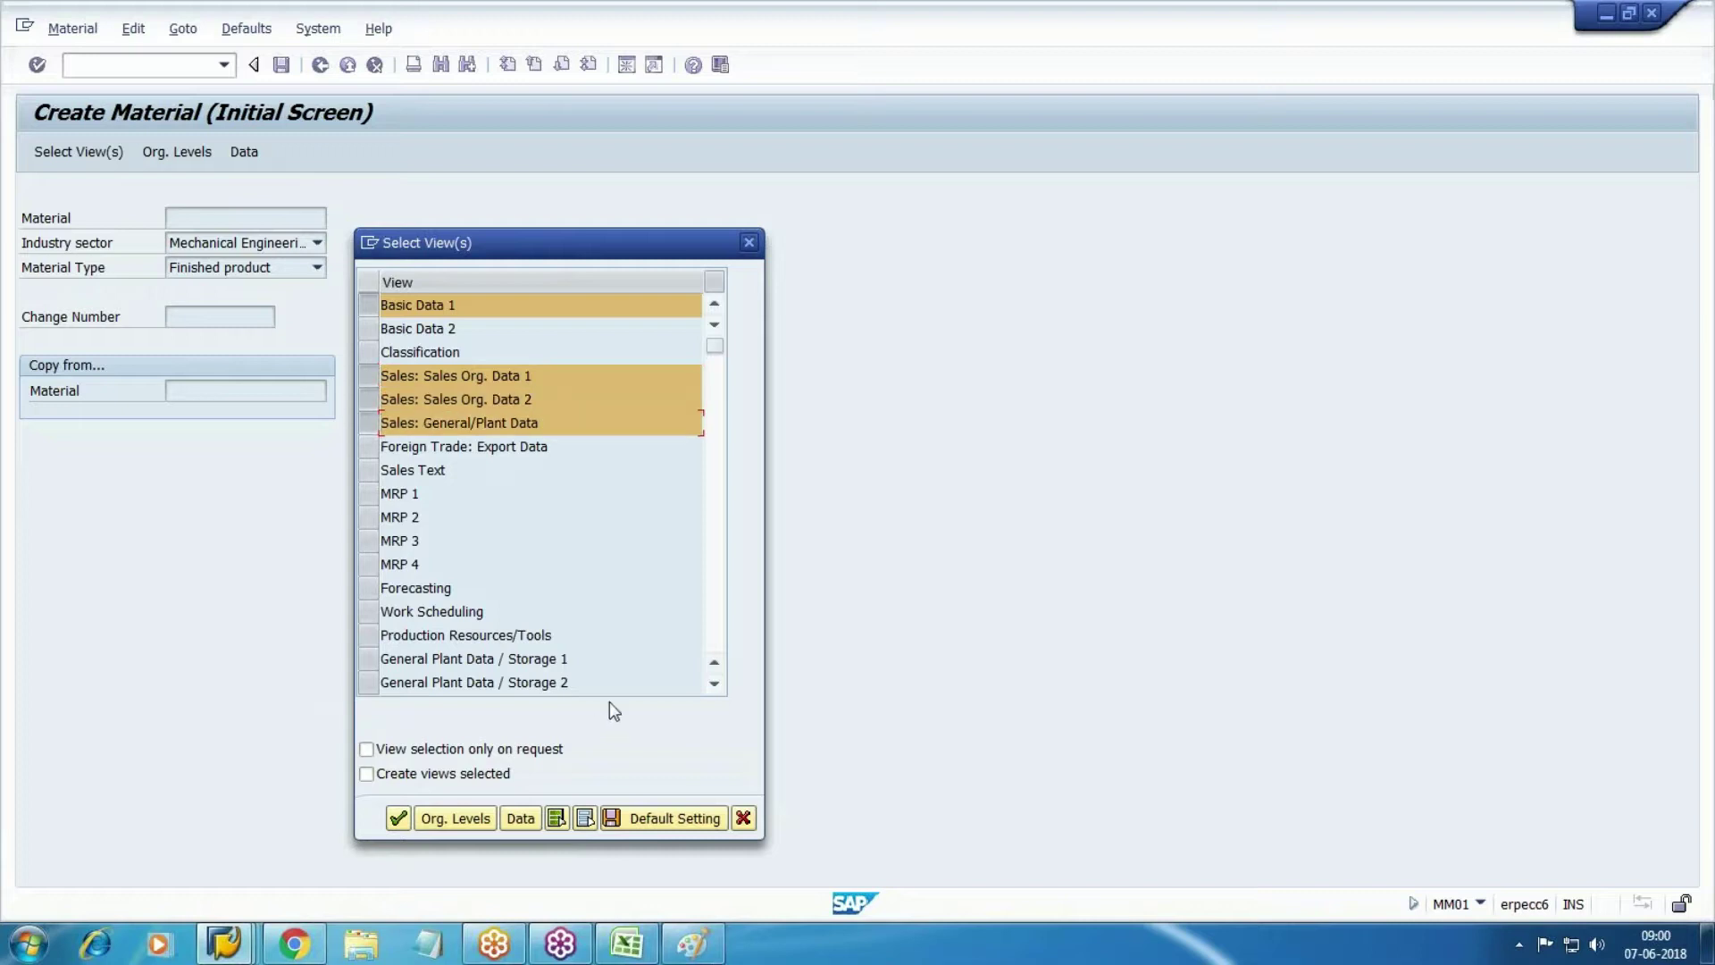
{"action": "left_click", "coordinate": [373, 497]}
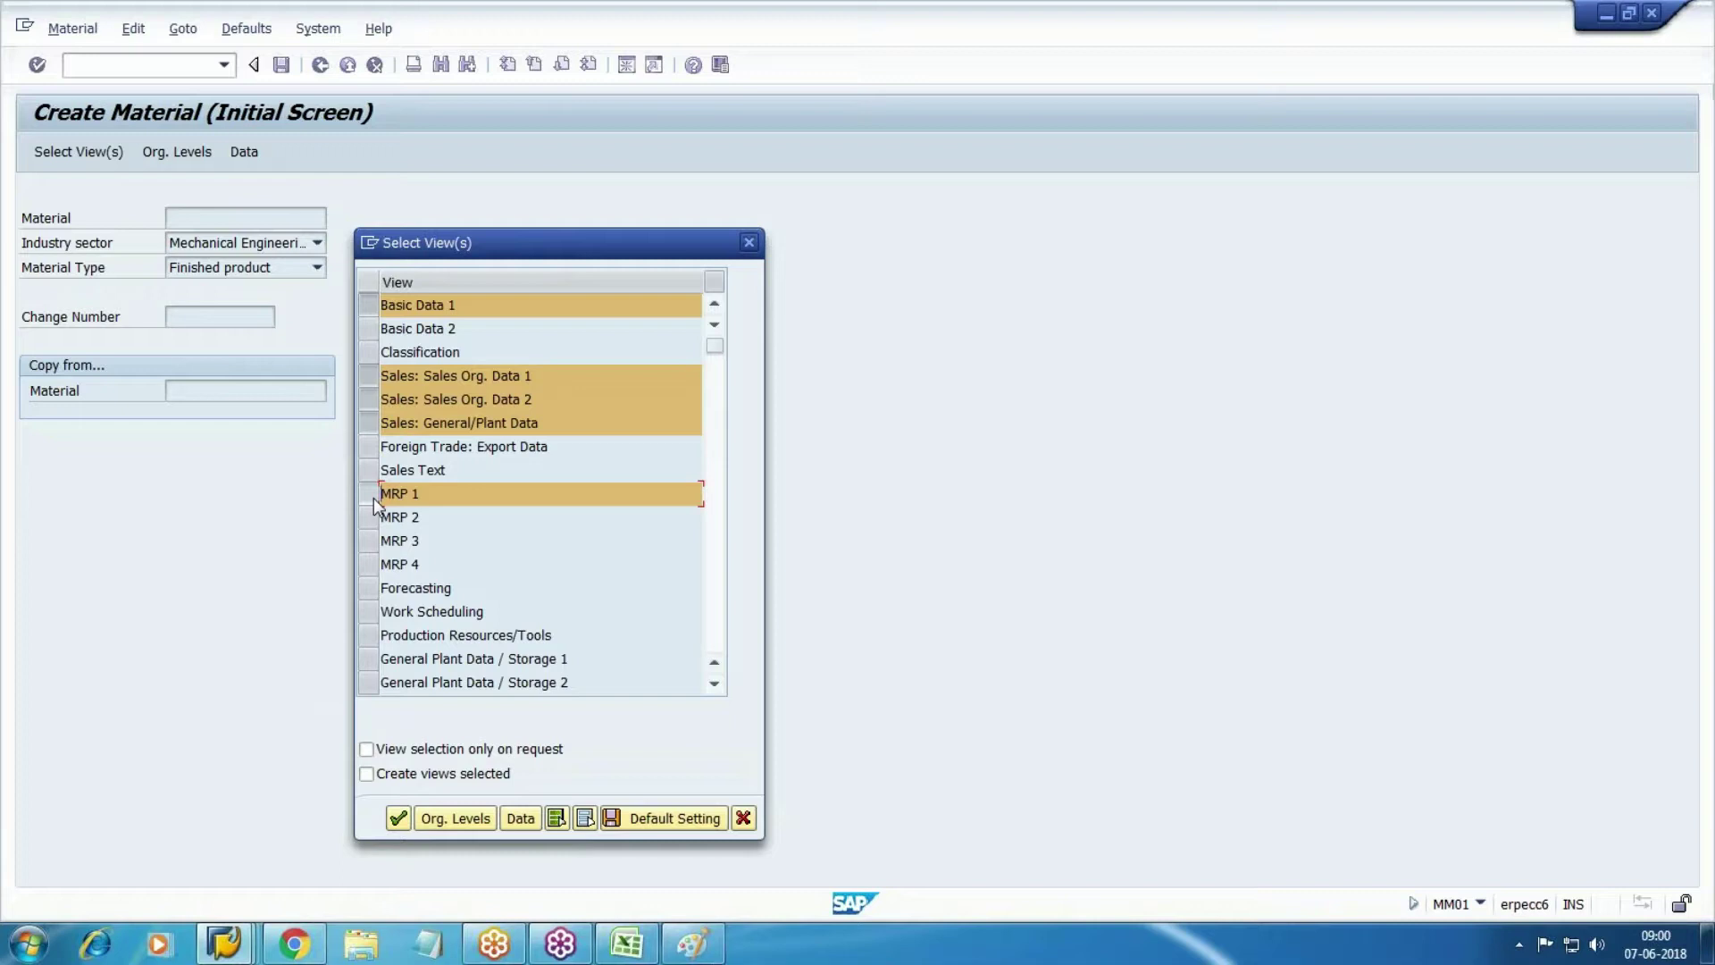
Add Accounting 1, Costing 1 and Costing 2, and confirm the chosen views.
{"action": "left_click", "coordinate": [714, 685]}
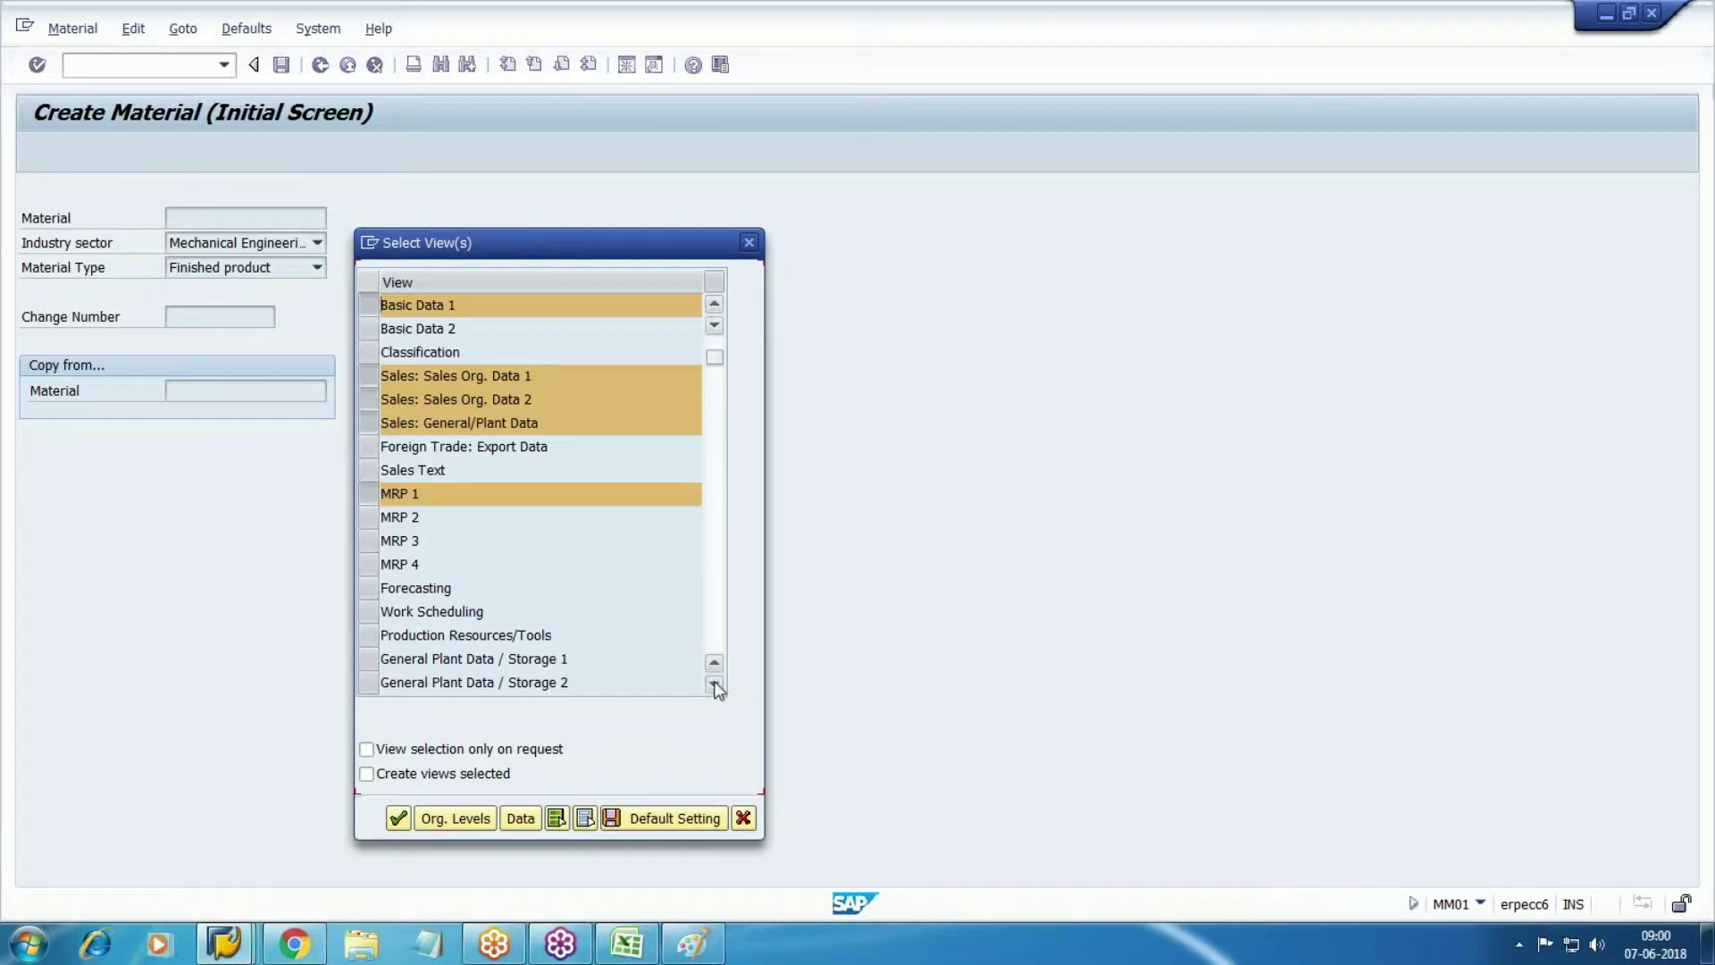
{"action": "left_click", "coordinate": [715, 685]}
{"action": "left_click", "coordinate": [715, 686]}
{"action": "left_click", "coordinate": [715, 685]}
{"action": "left_click", "coordinate": [715, 685]}
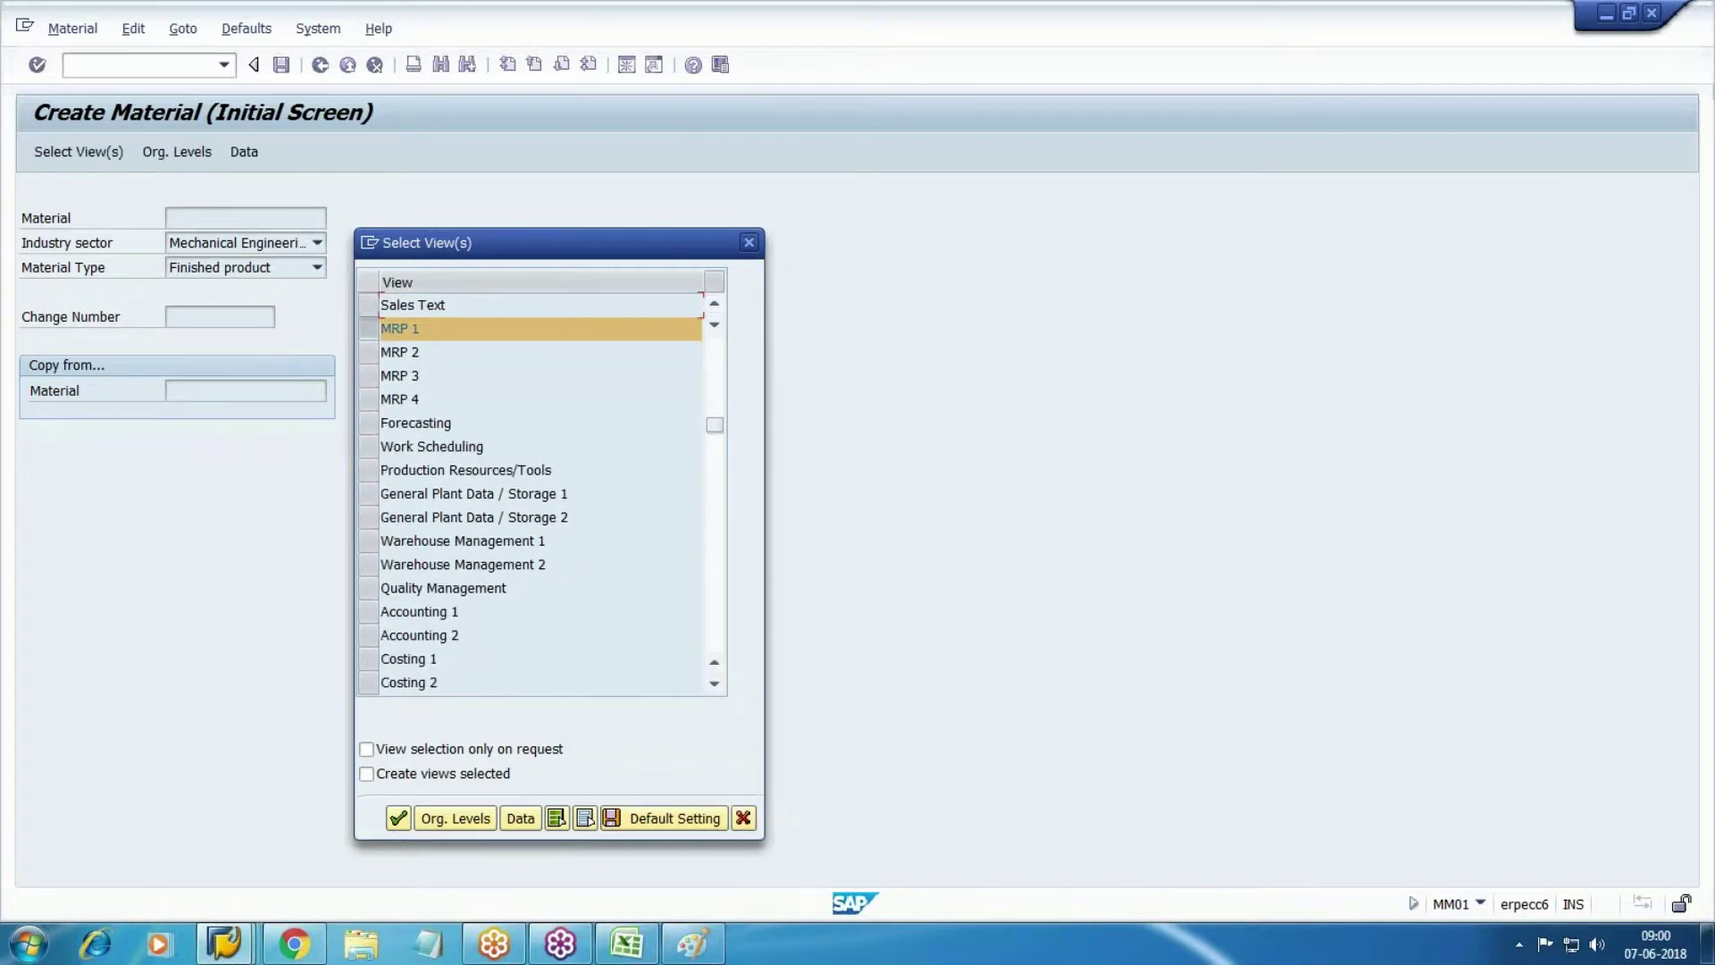
{"action": "left_click", "coordinate": [368, 611]}
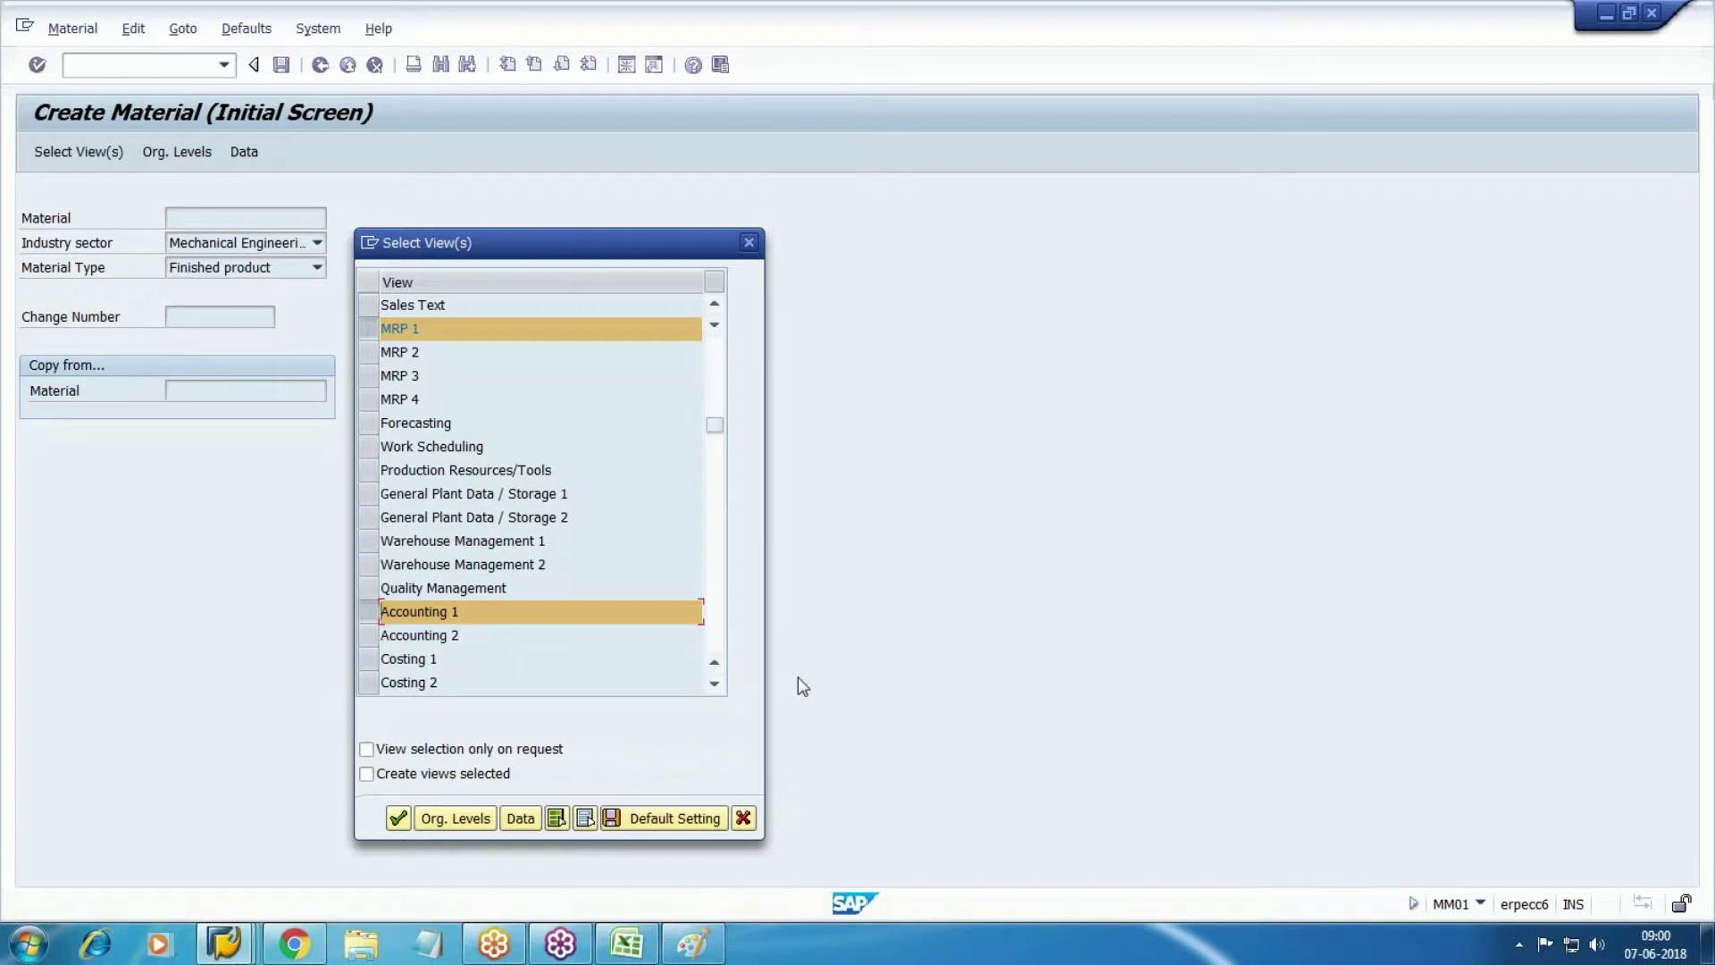
{"action": "left_click", "coordinate": [715, 683]}
{"action": "left_click", "coordinate": [715, 683]}
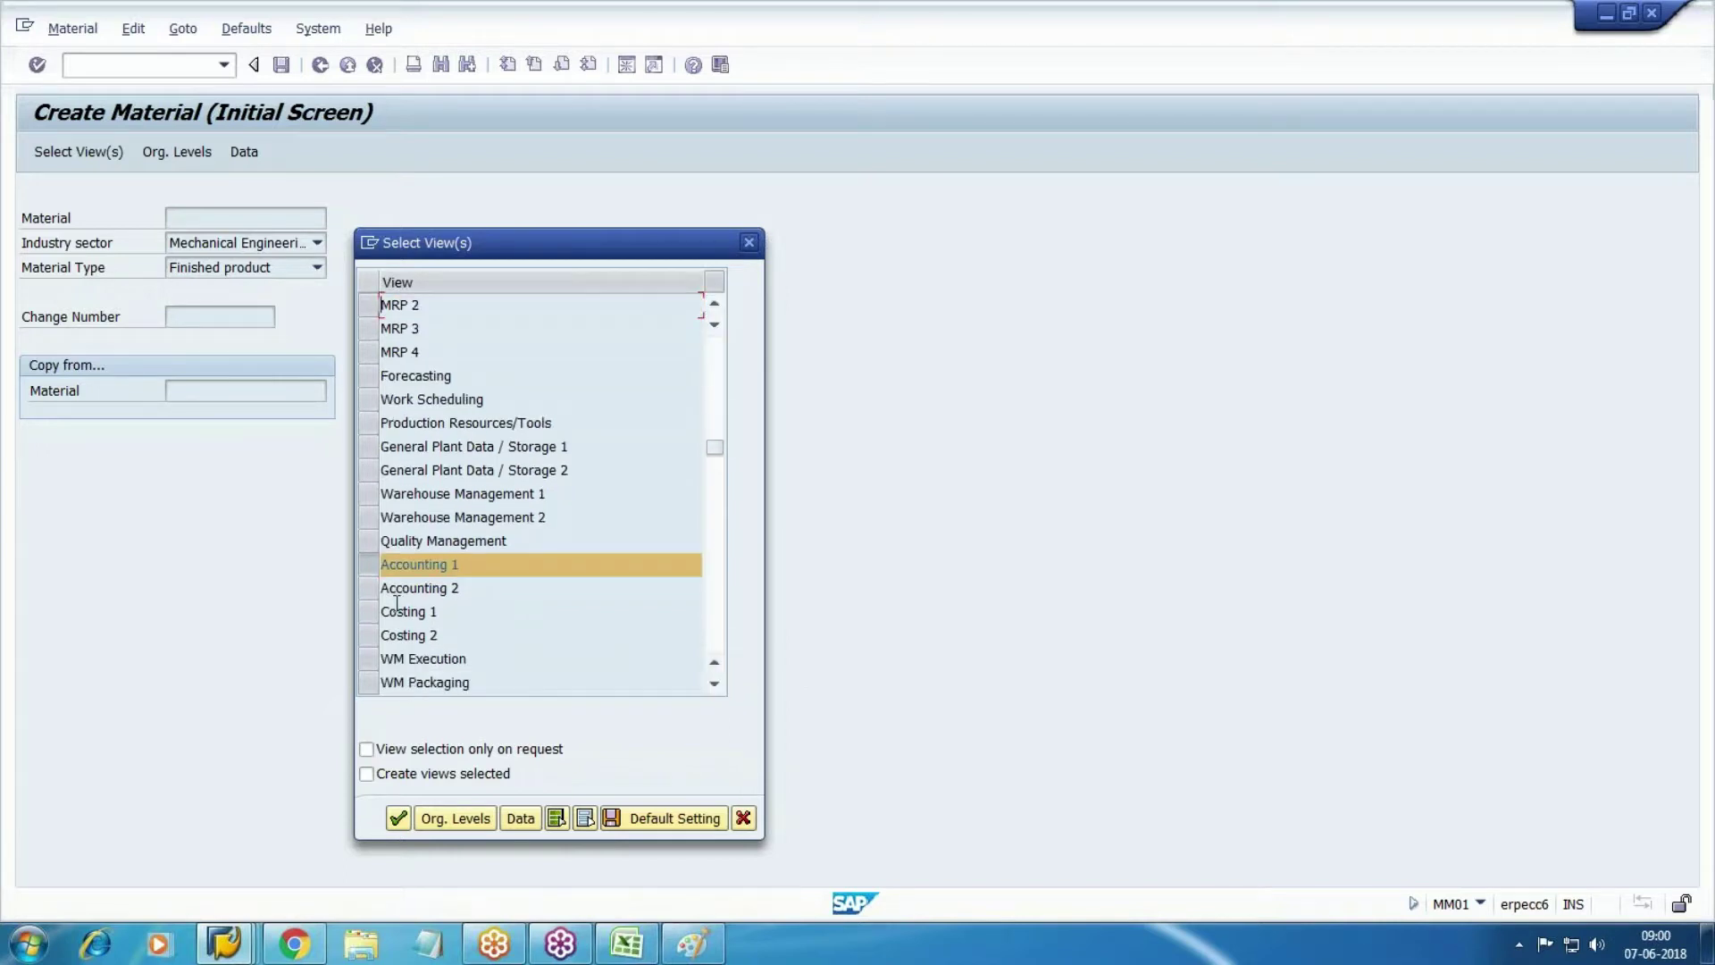
{"action": "left_click", "coordinate": [368, 611]}
{"action": "left_click", "coordinate": [368, 635]}
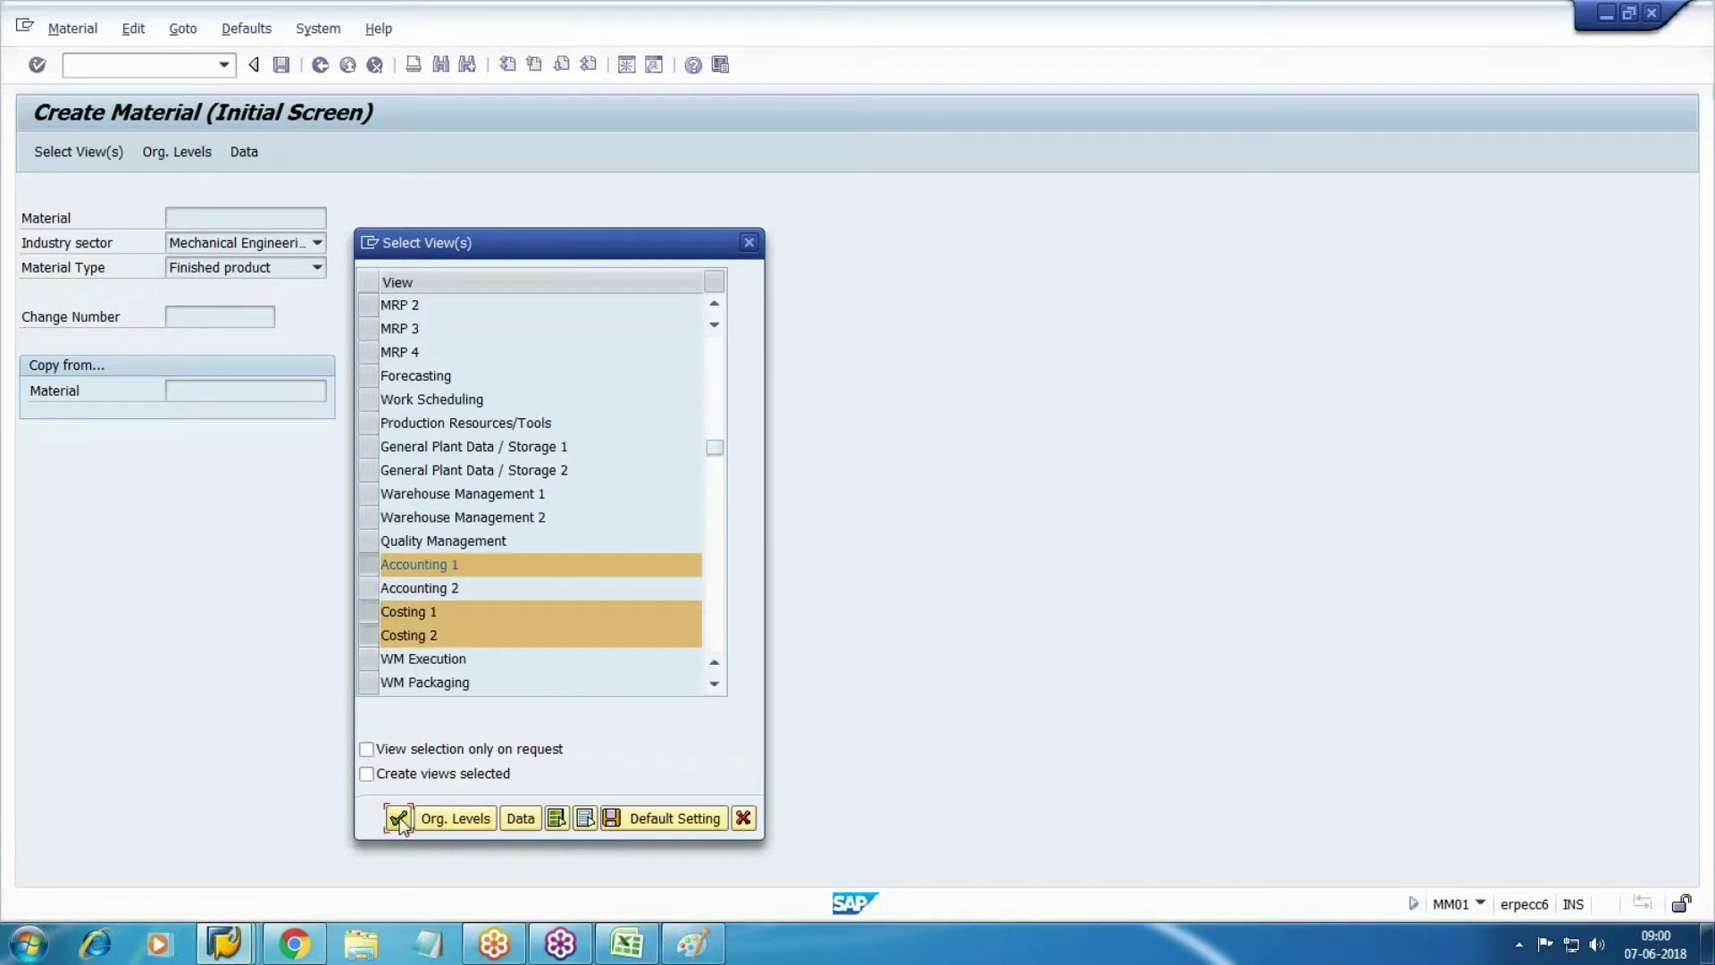
{"action": "left_click", "coordinate": [399, 819]}
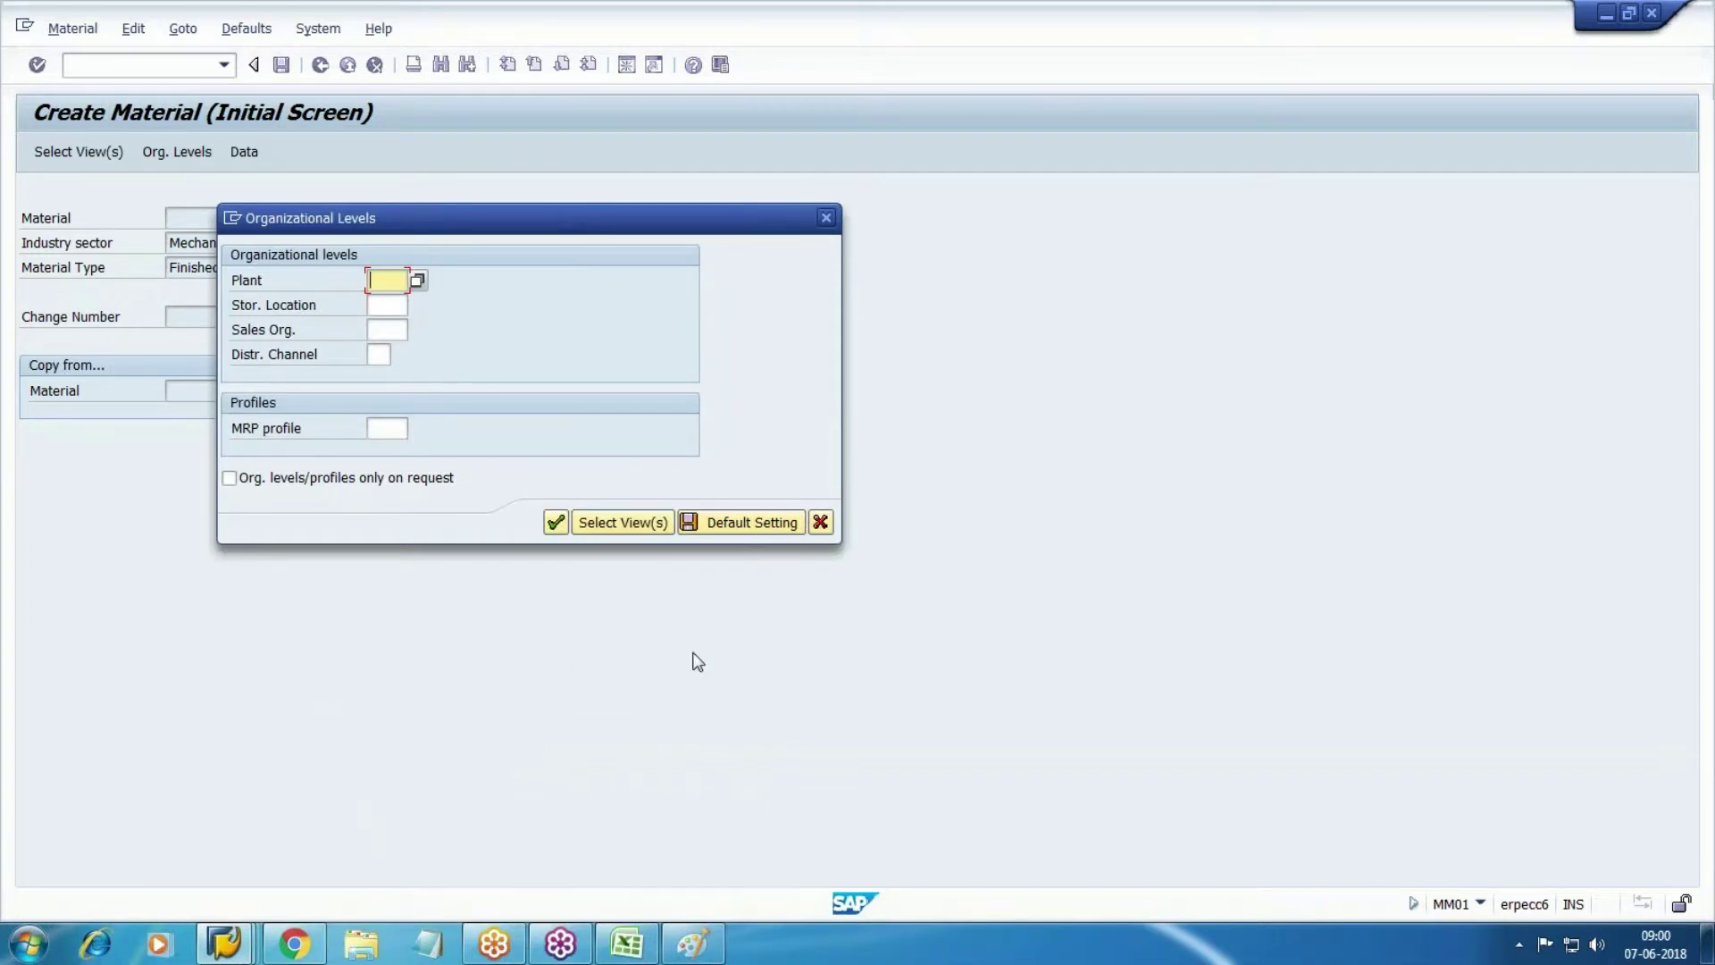
Enter plant WM1, browse the storage location list, and consult the working notes.
{"action": "type", "text": "WM1"}
{"action": "key", "text": "Tab"}
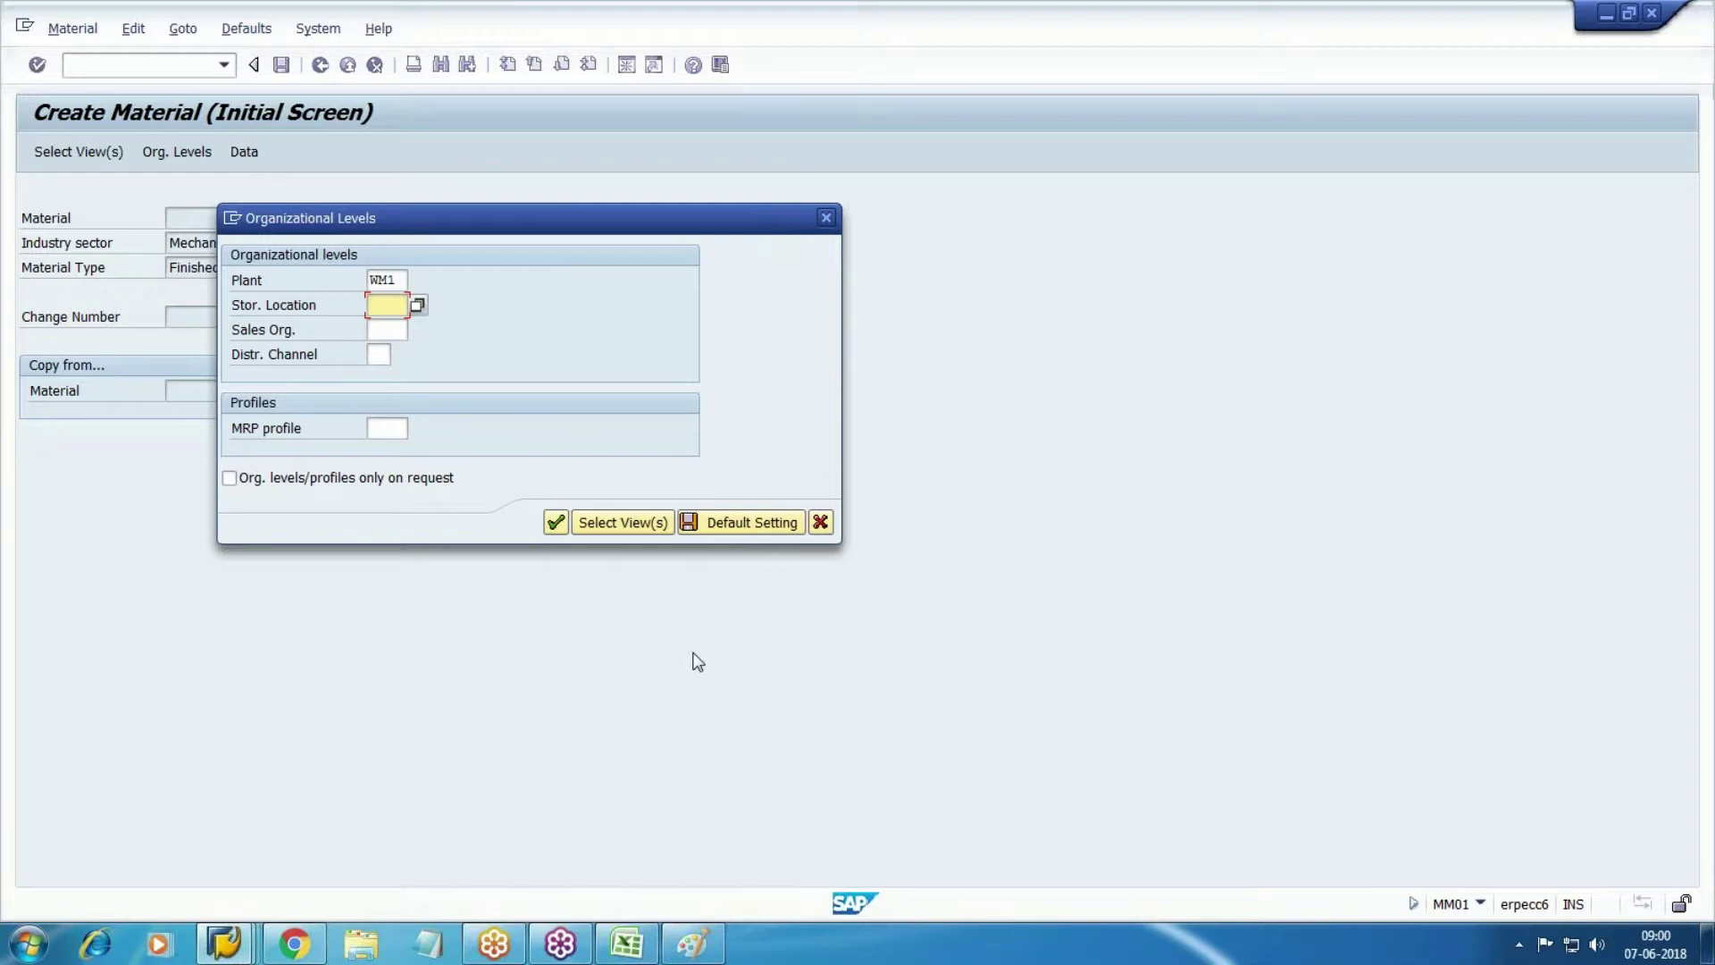
{"action": "key", "text": "F4"}
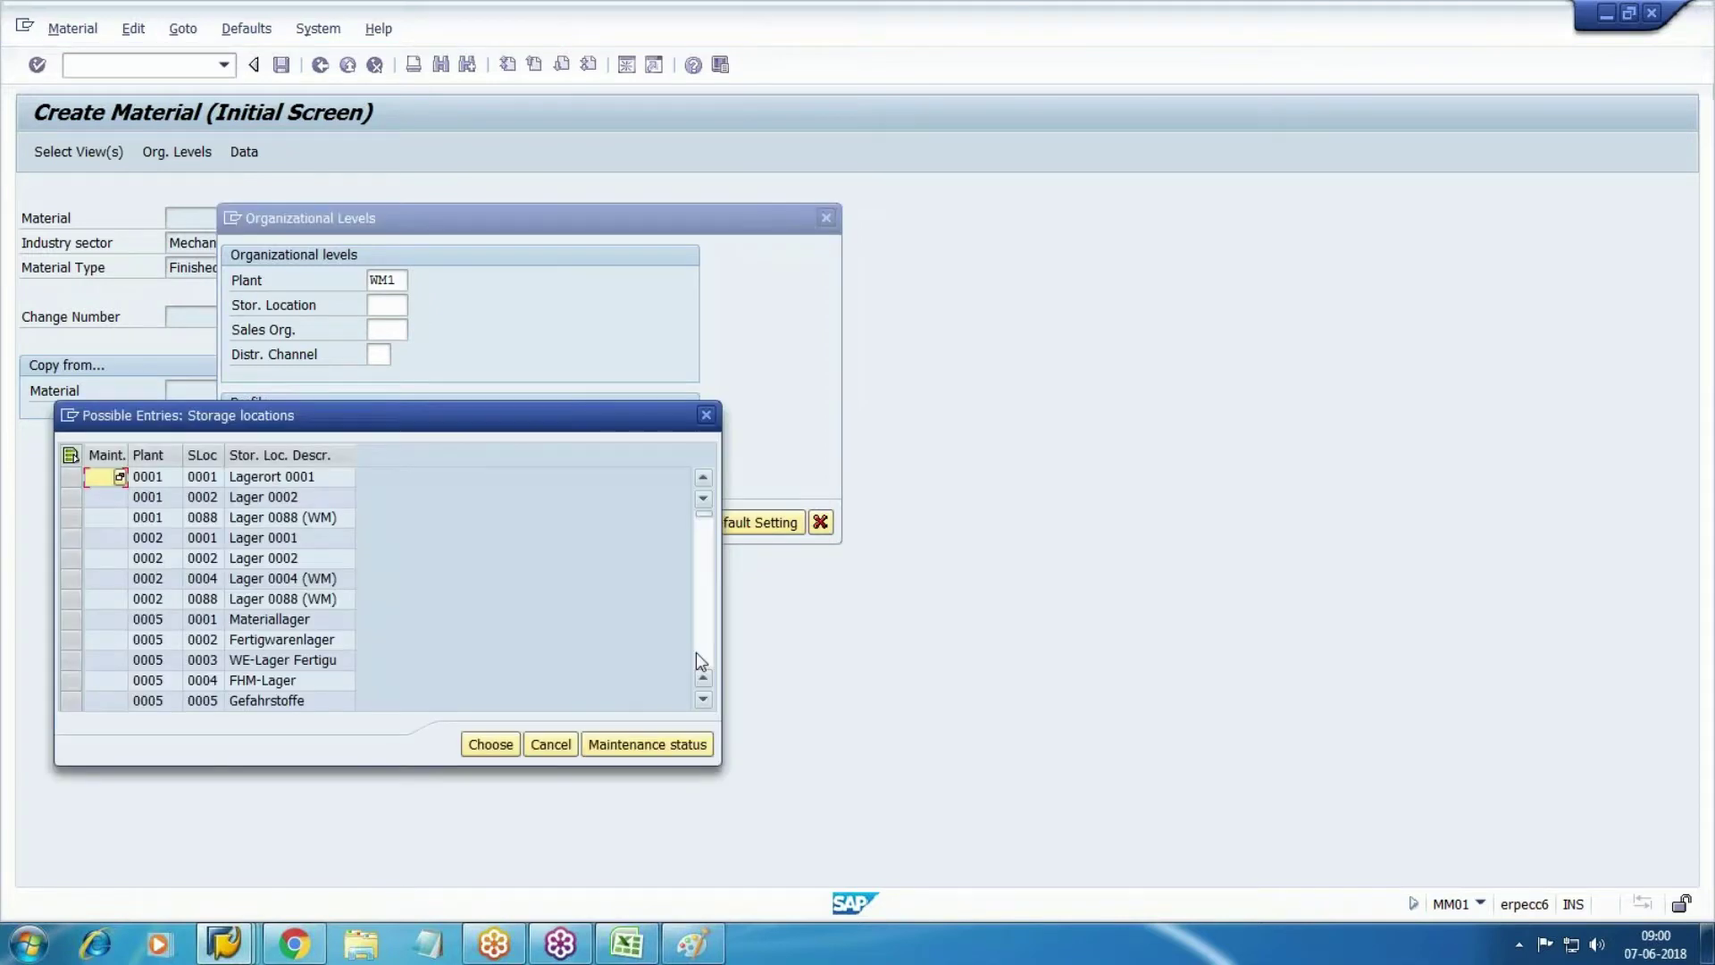
{"action": "key", "text": "Escape"}
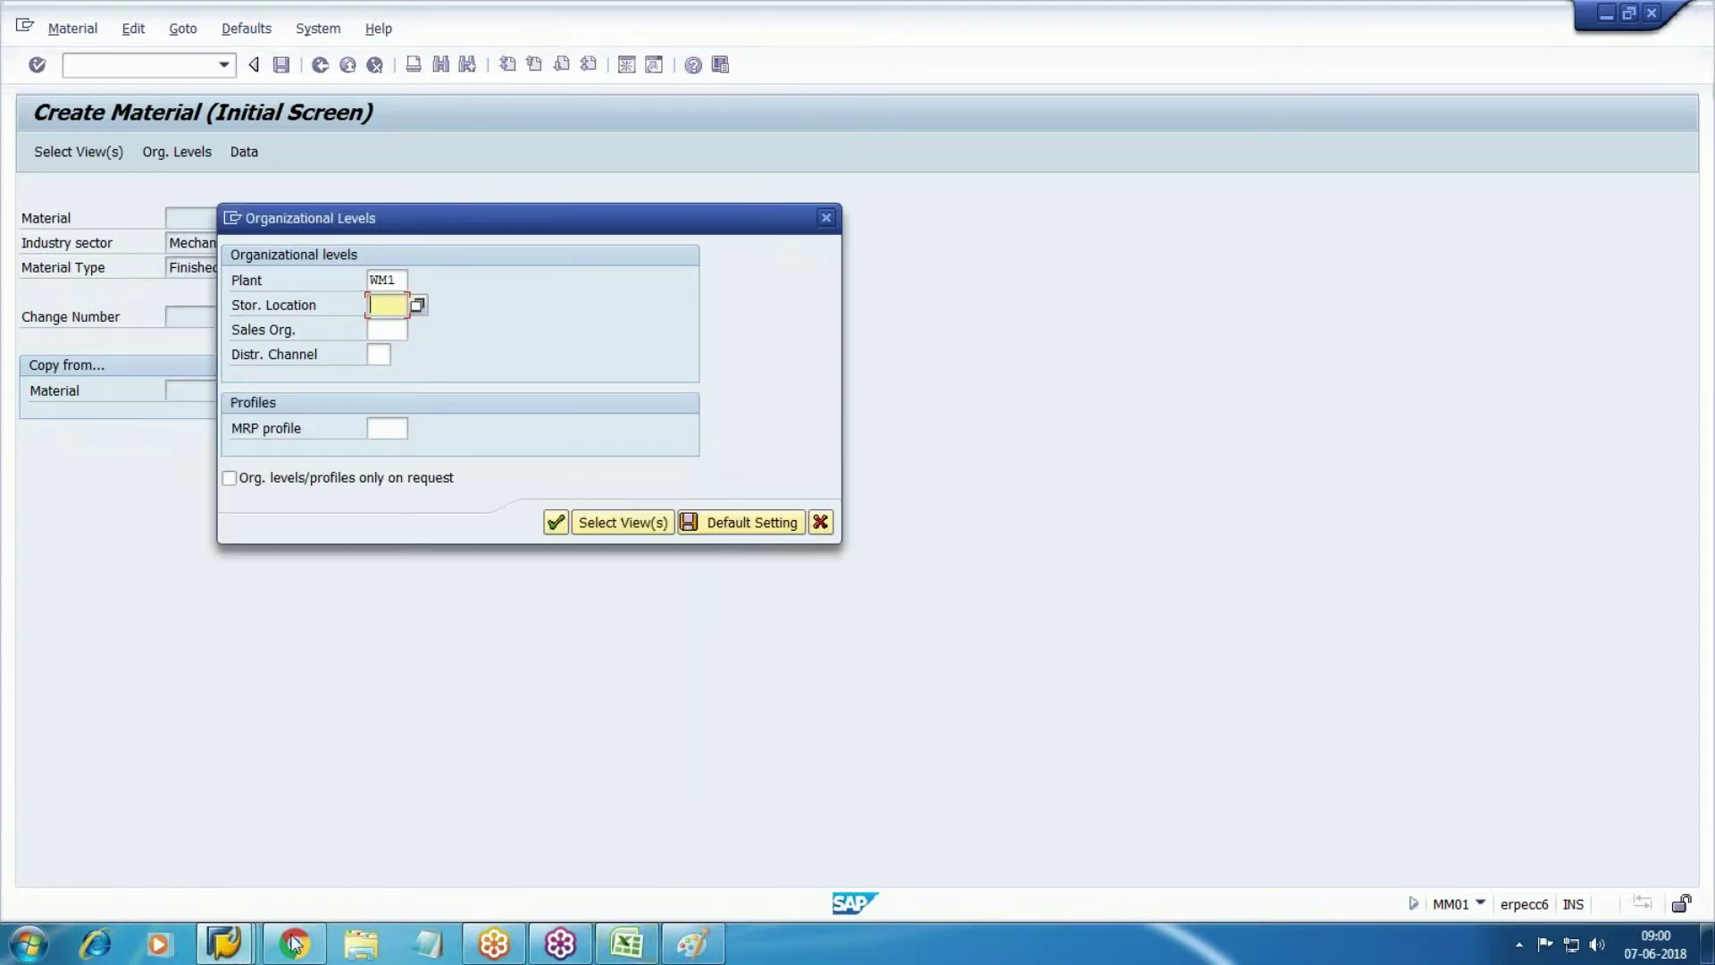
{"action": "left_click", "coordinate": [293, 942]}
{"action": "scroll", "coordinate": [697, 489], "scroll_direction": "up", "scroll_amount": 10}
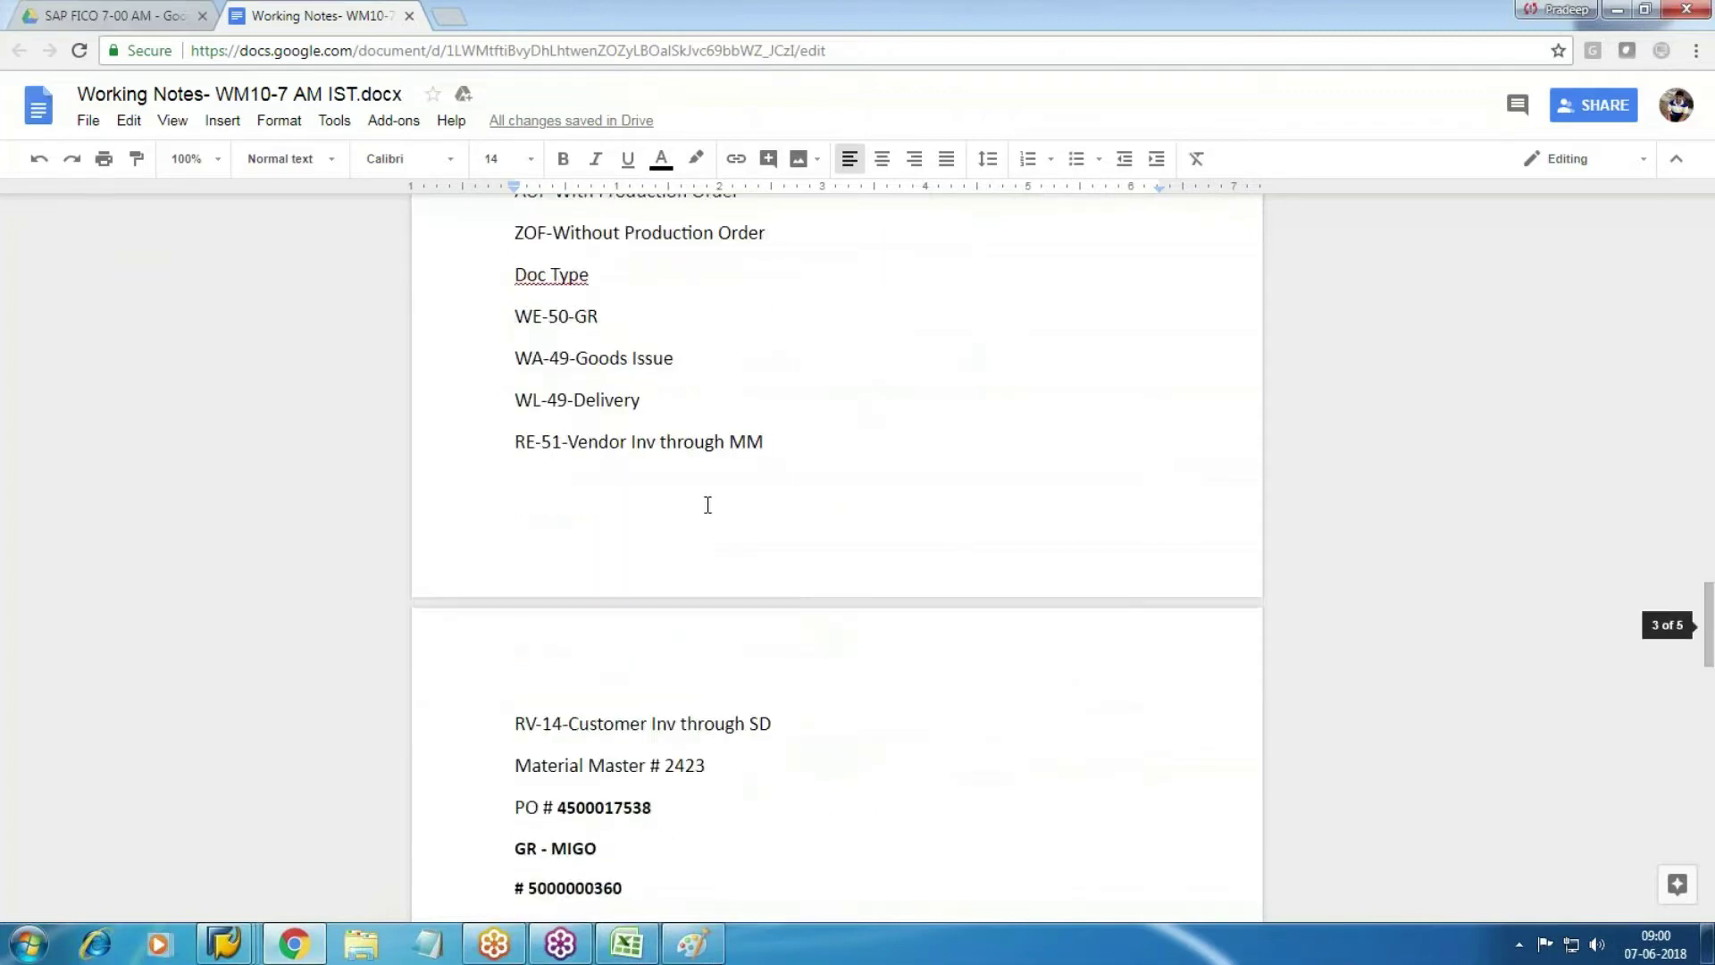
{"action": "scroll", "coordinate": [707, 505], "scroll_direction": "up", "scroll_amount": 20}
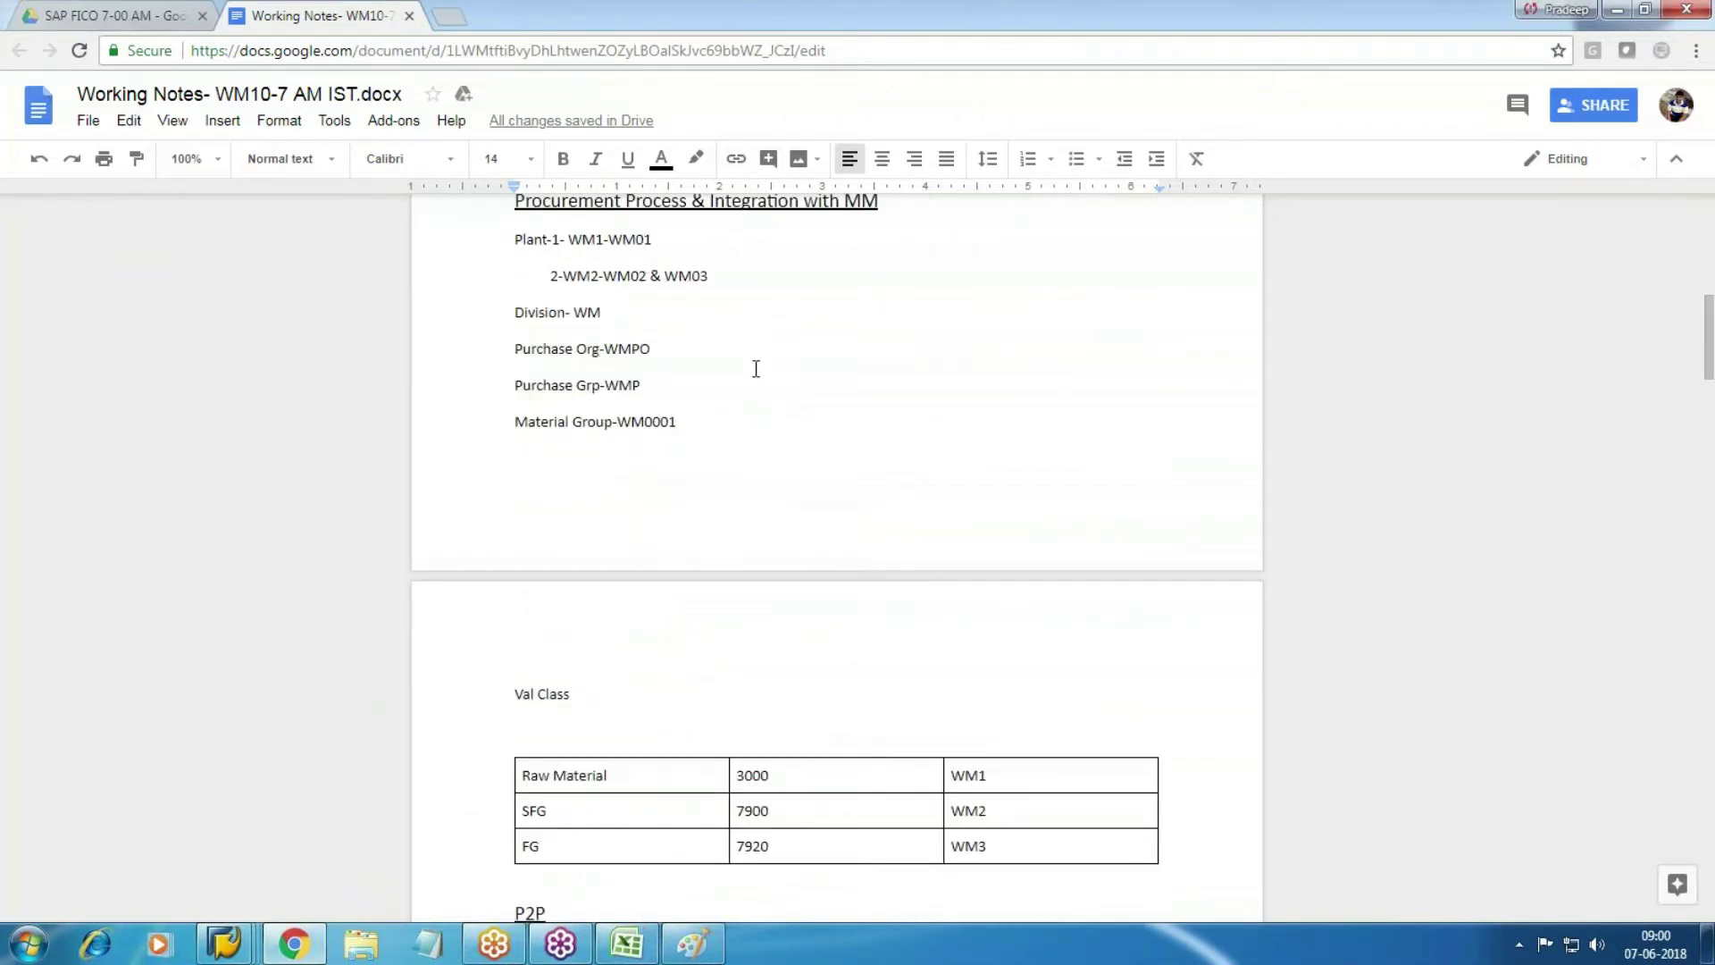
{"action": "key", "text": "alt+Tab"}
Enter storage location WM01, sales org WMSO and distribution channel WM, then confirm.
{"action": "type", "text": "WM01"}
{"action": "key", "text": "Tab"}
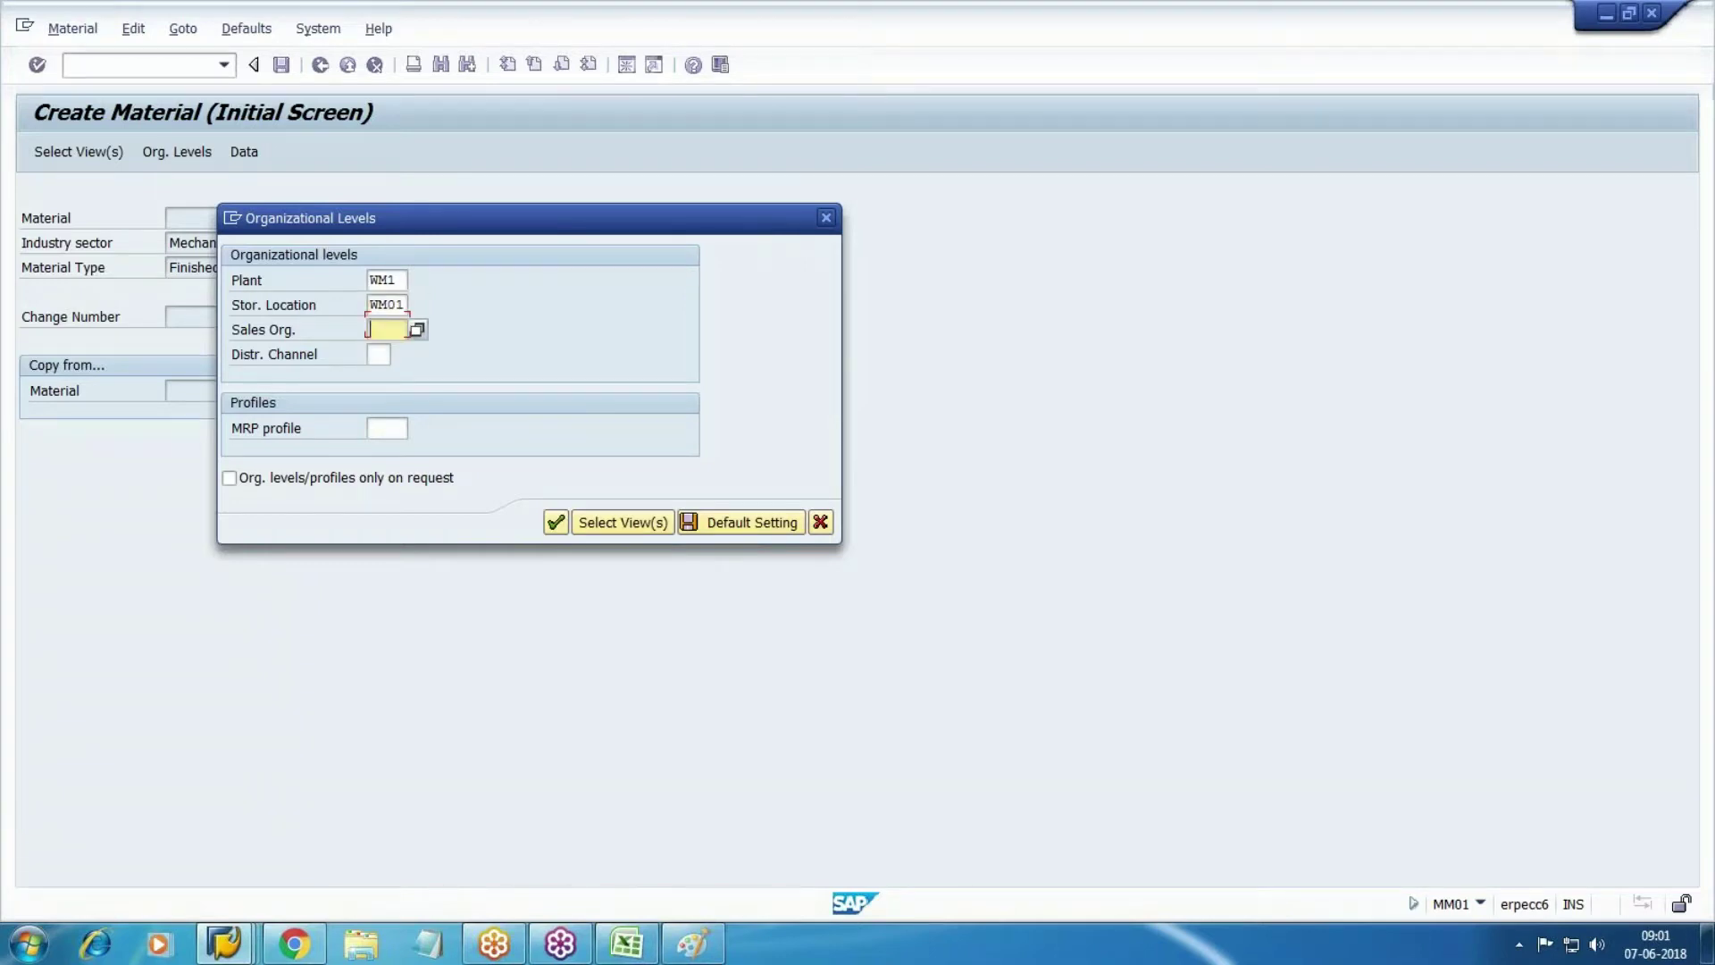
{"action": "type", "text": "WMSO"}
{"action": "key", "text": "Tab"}
{"action": "type", "text": "WM"}
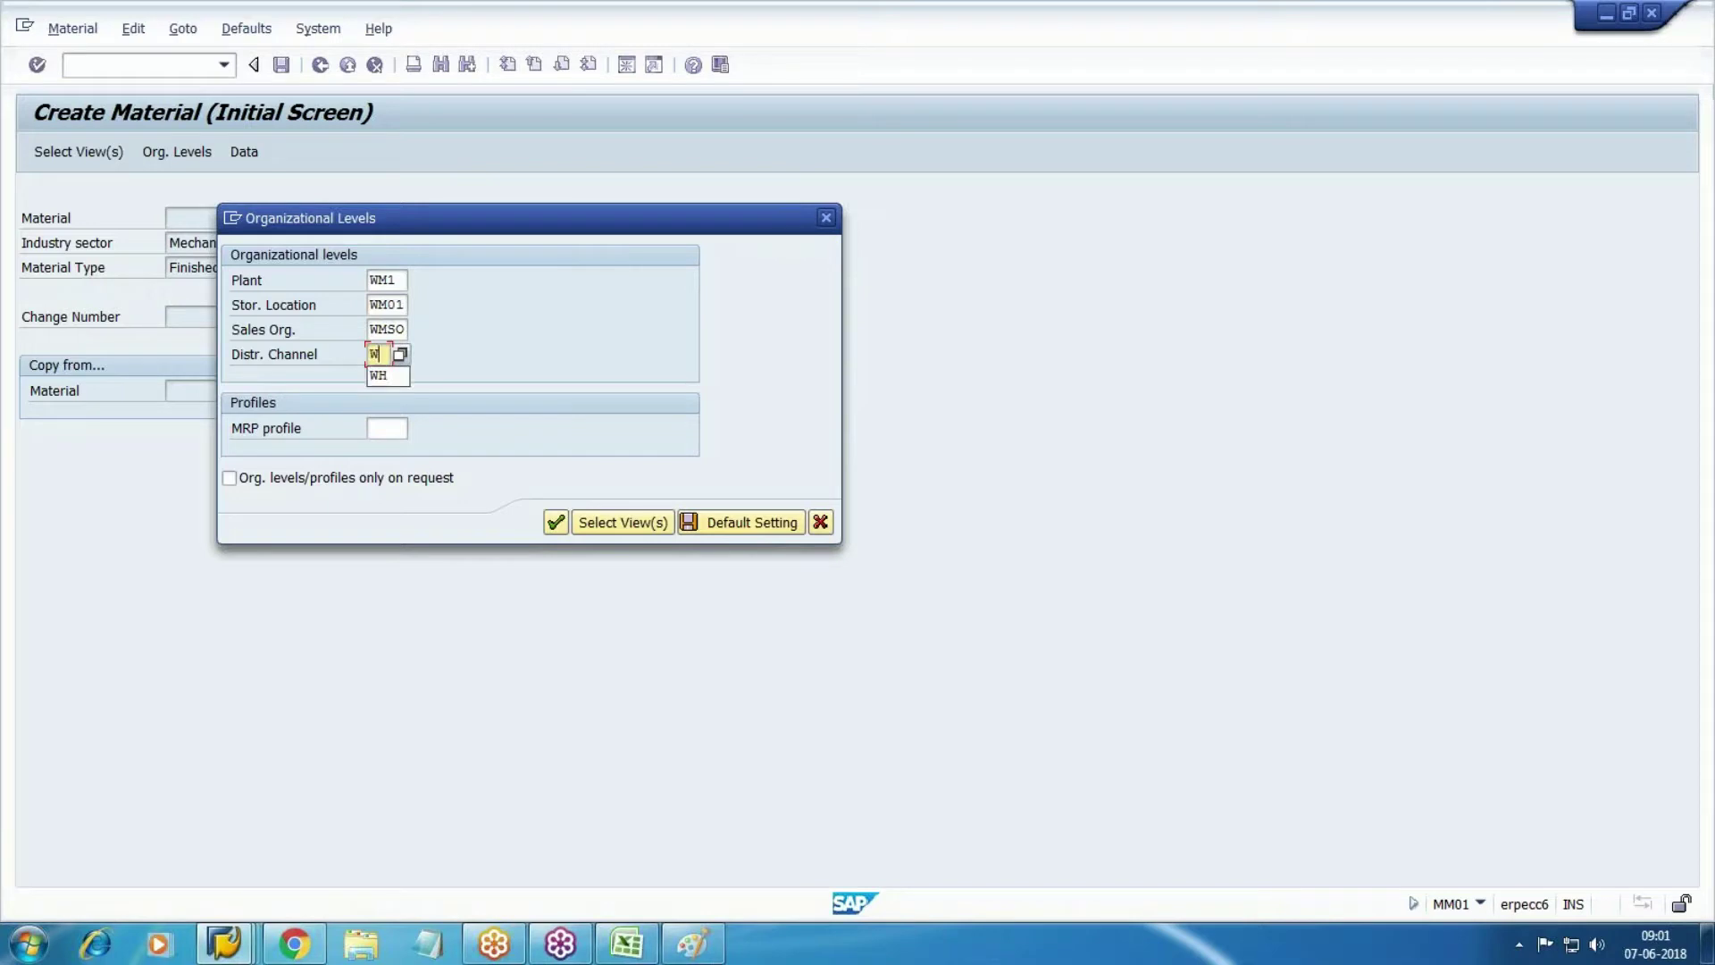
{"action": "left_click", "coordinate": [560, 521]}
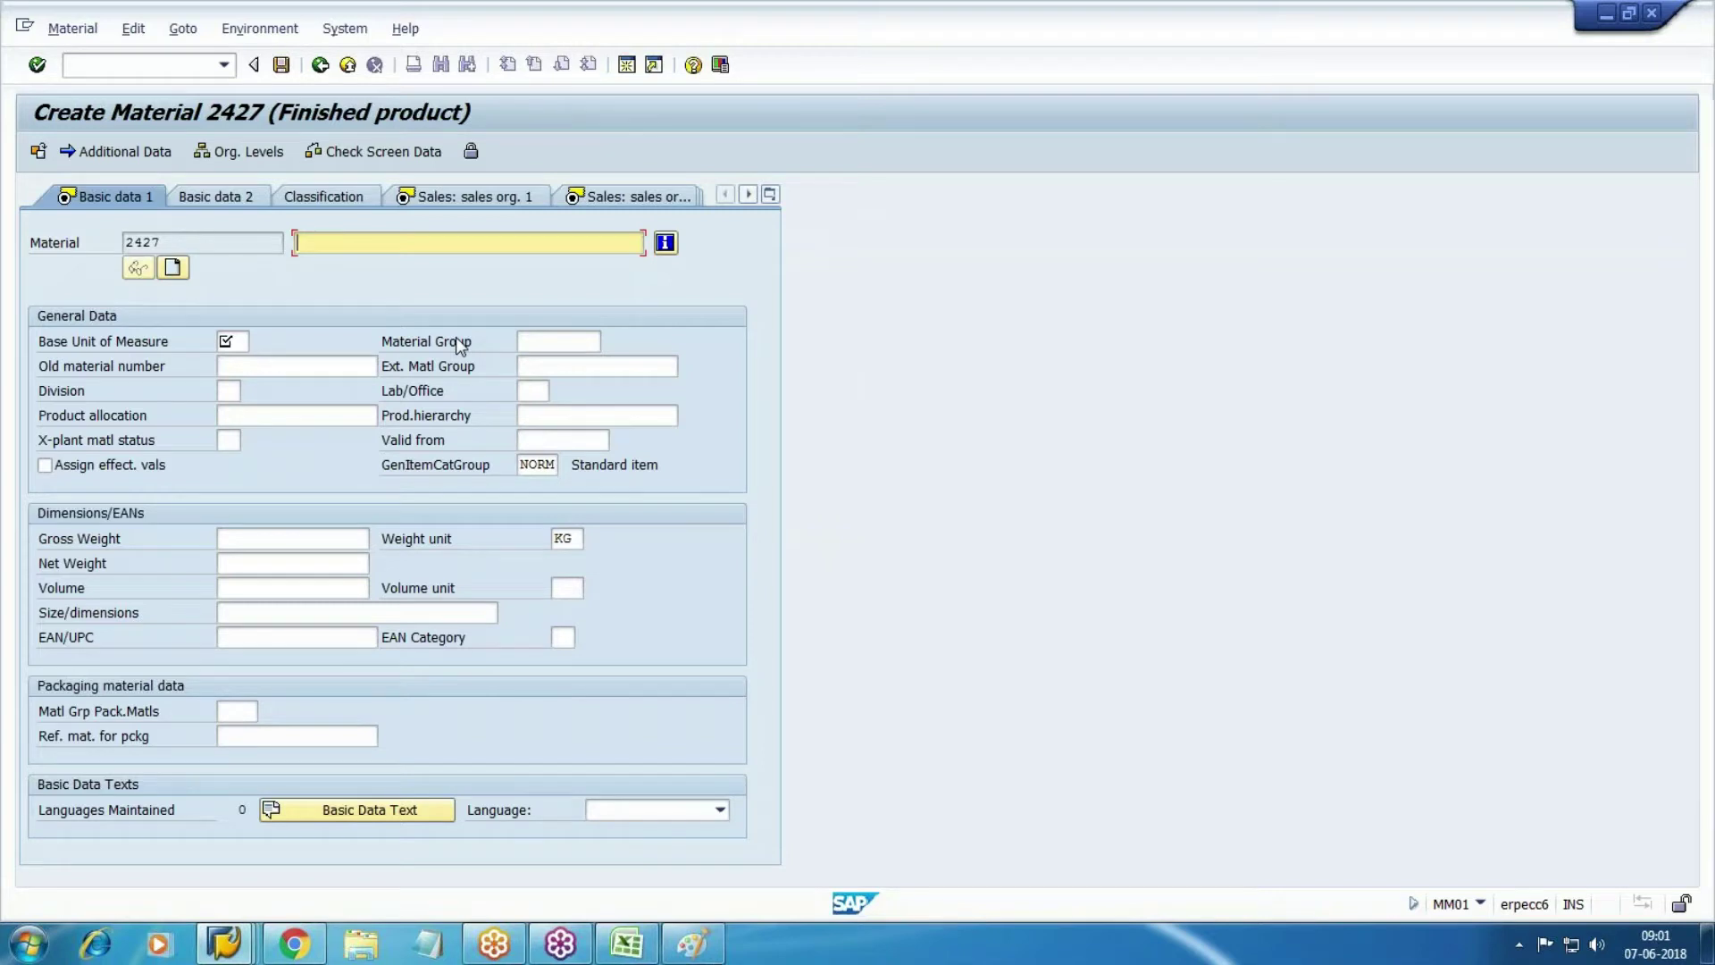
Enter description 'Test FG #1 ( WM10)' and base unit EA.
{"action": "type", "text": "test"}
{"action": "key", "text": "BackSpace"}
{"action": "key", "text": "BackSpace"}
{"action": "key", "text": "BackSpace"}
{"action": "key", "text": "BackSpace"}
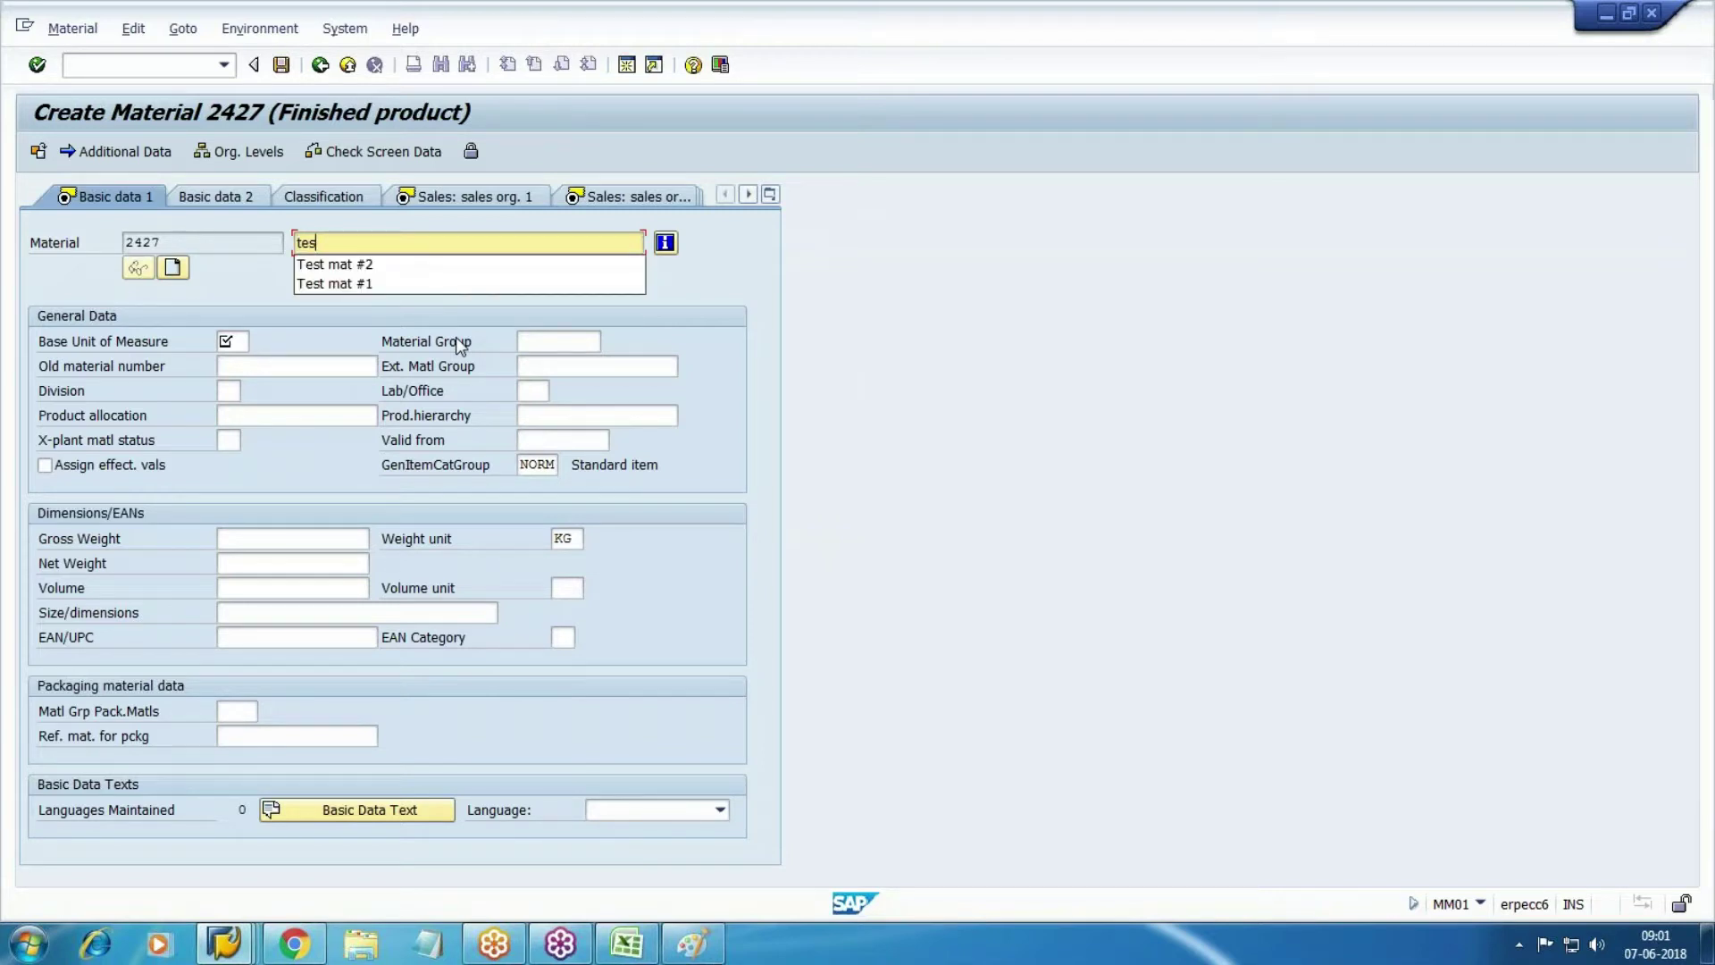
{"action": "type", "text": "Test FG #1"}
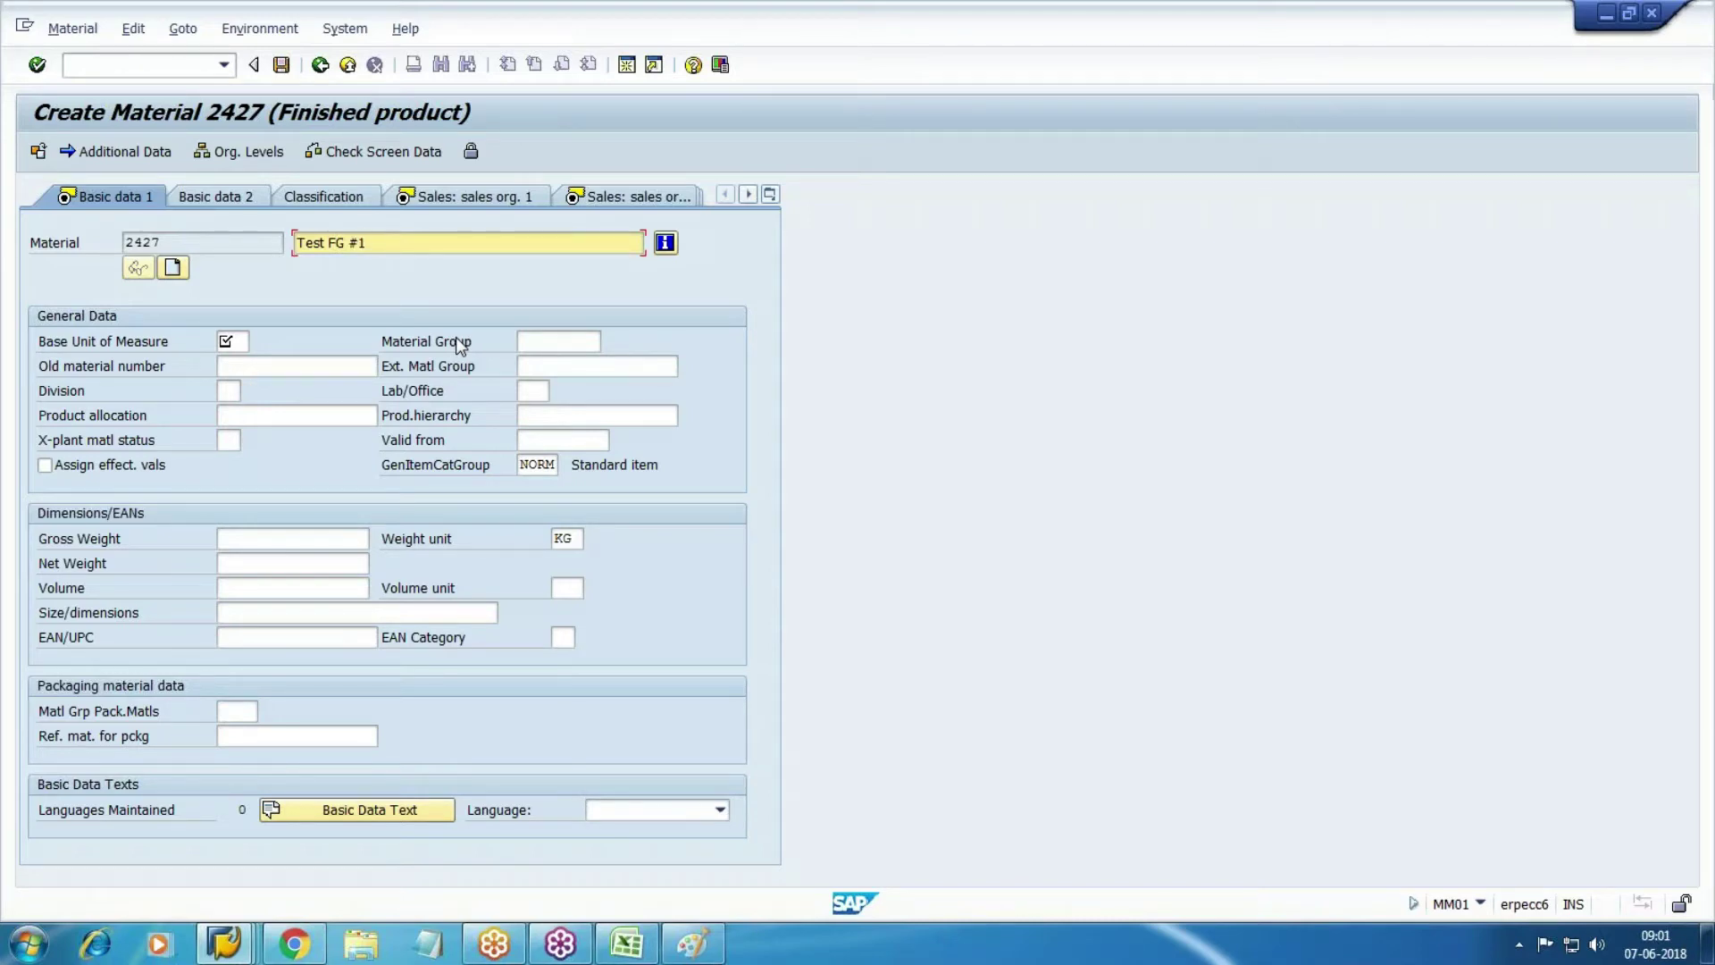
{"action": "type", "text": " ( WM10)"}
{"action": "key", "text": "Tab"}
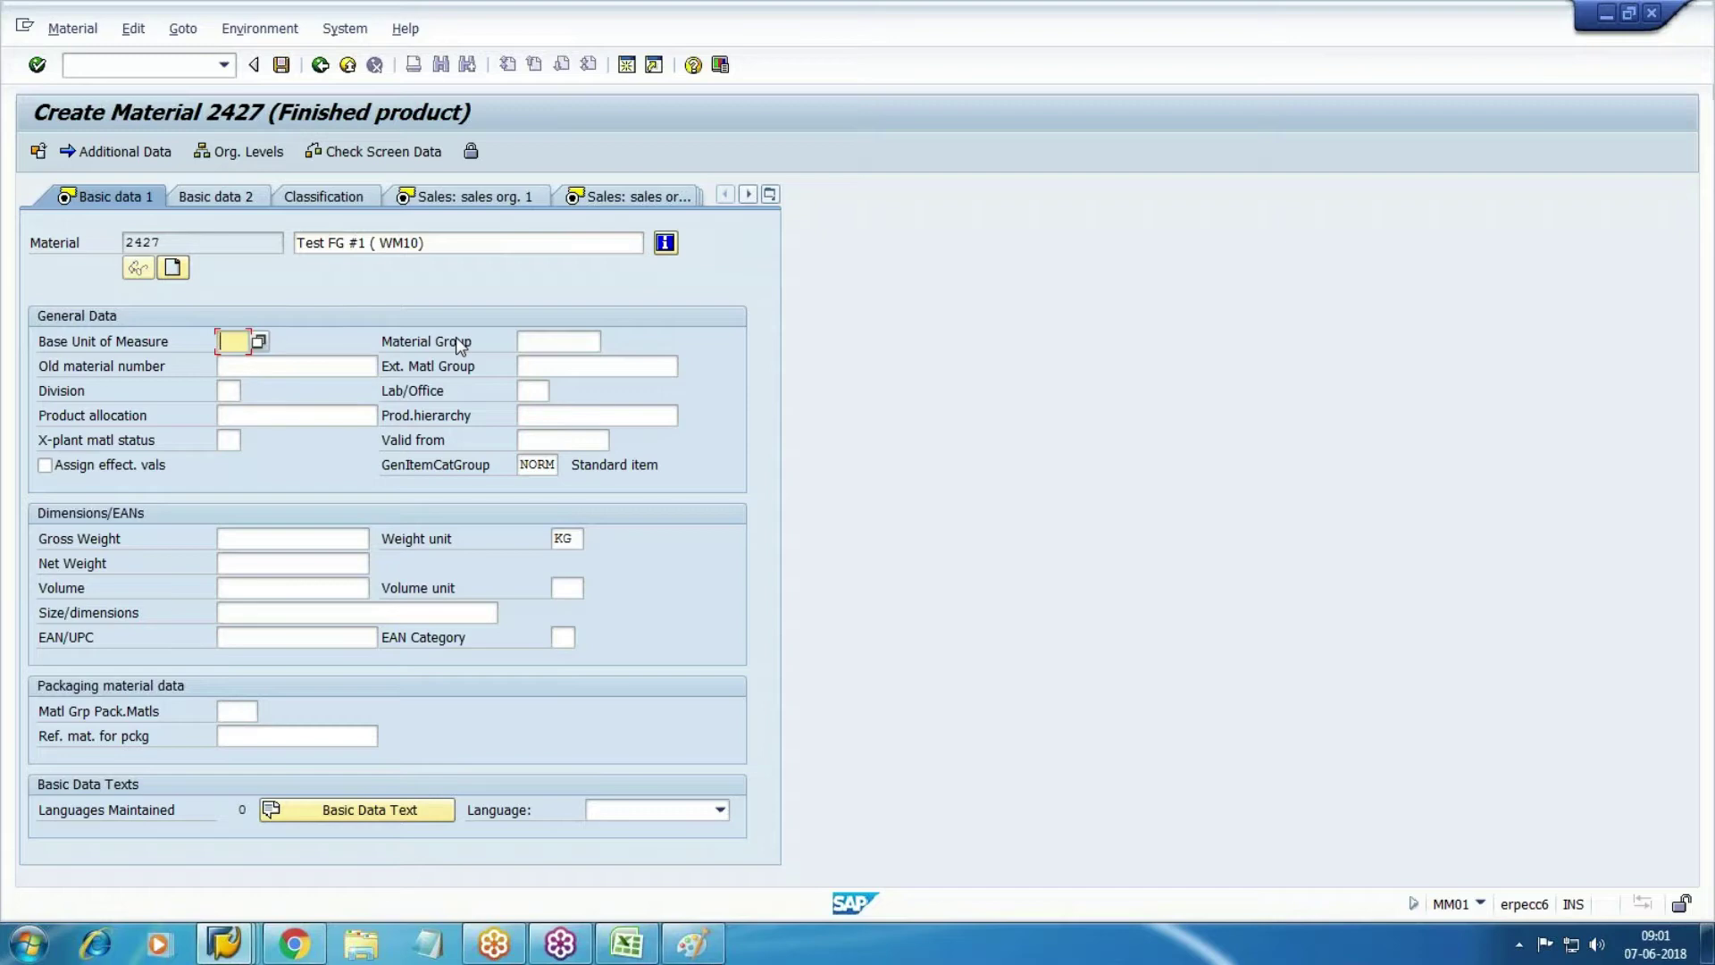
{"action": "type", "text": "EA"}
{"action": "key", "text": "Tab"}
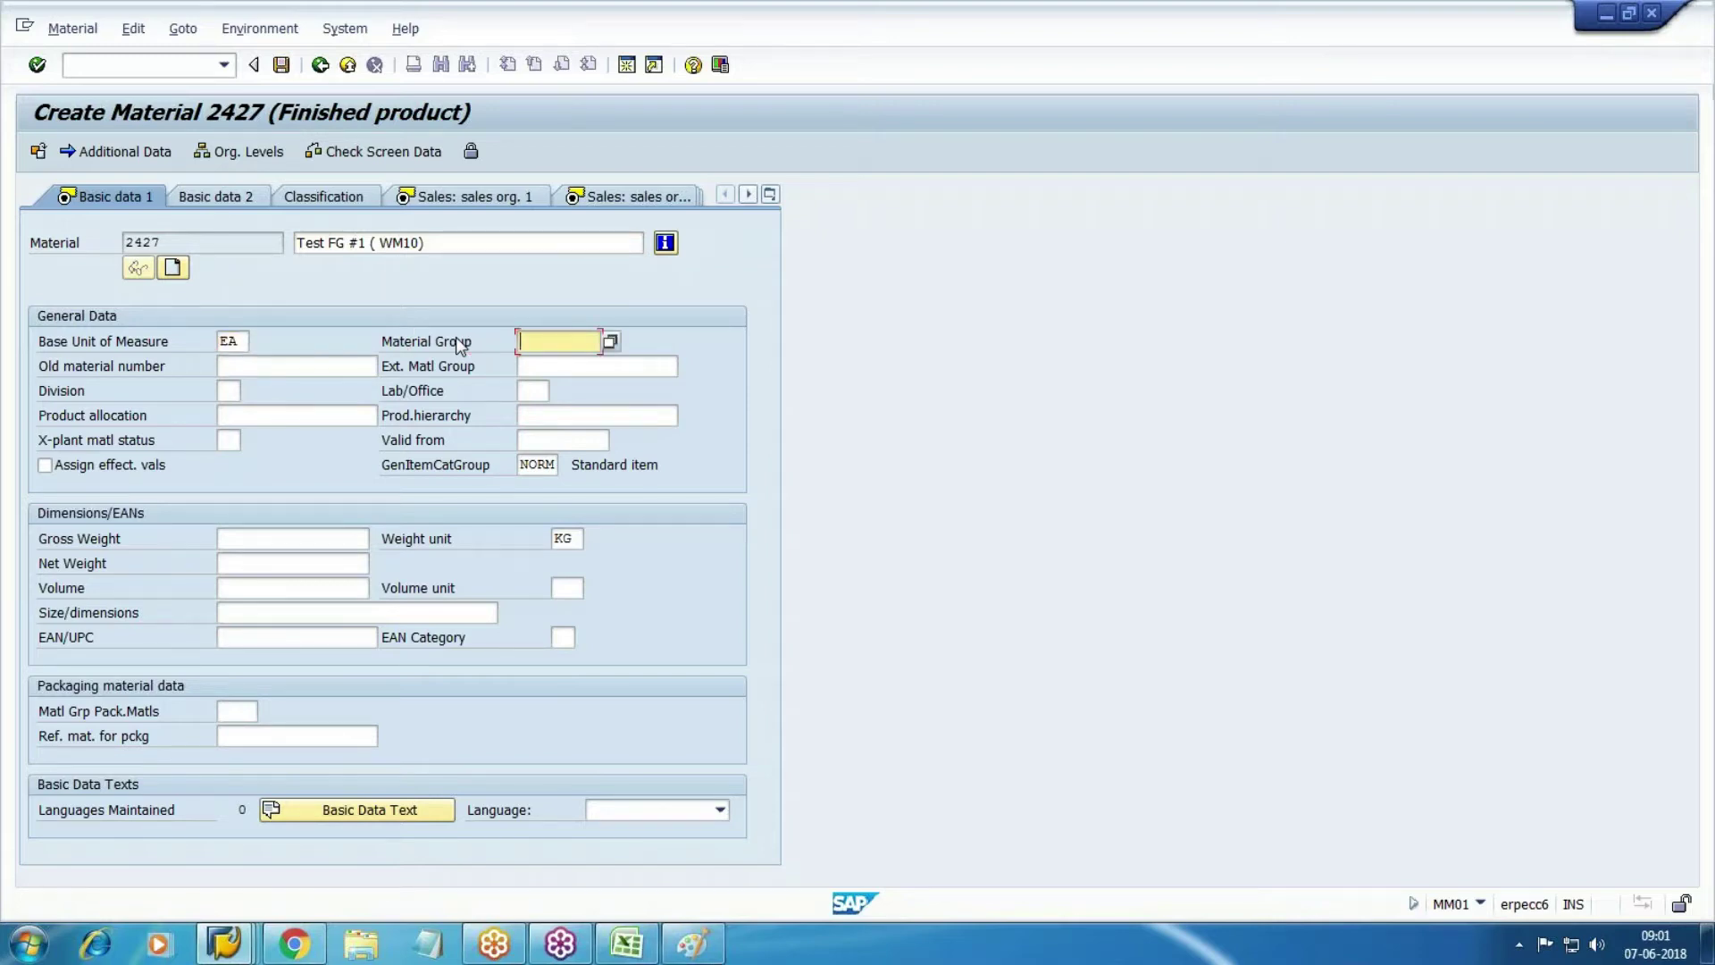
Set material group WM0001, found by searching the F4 list.
{"action": "left_click", "coordinate": [294, 944]}
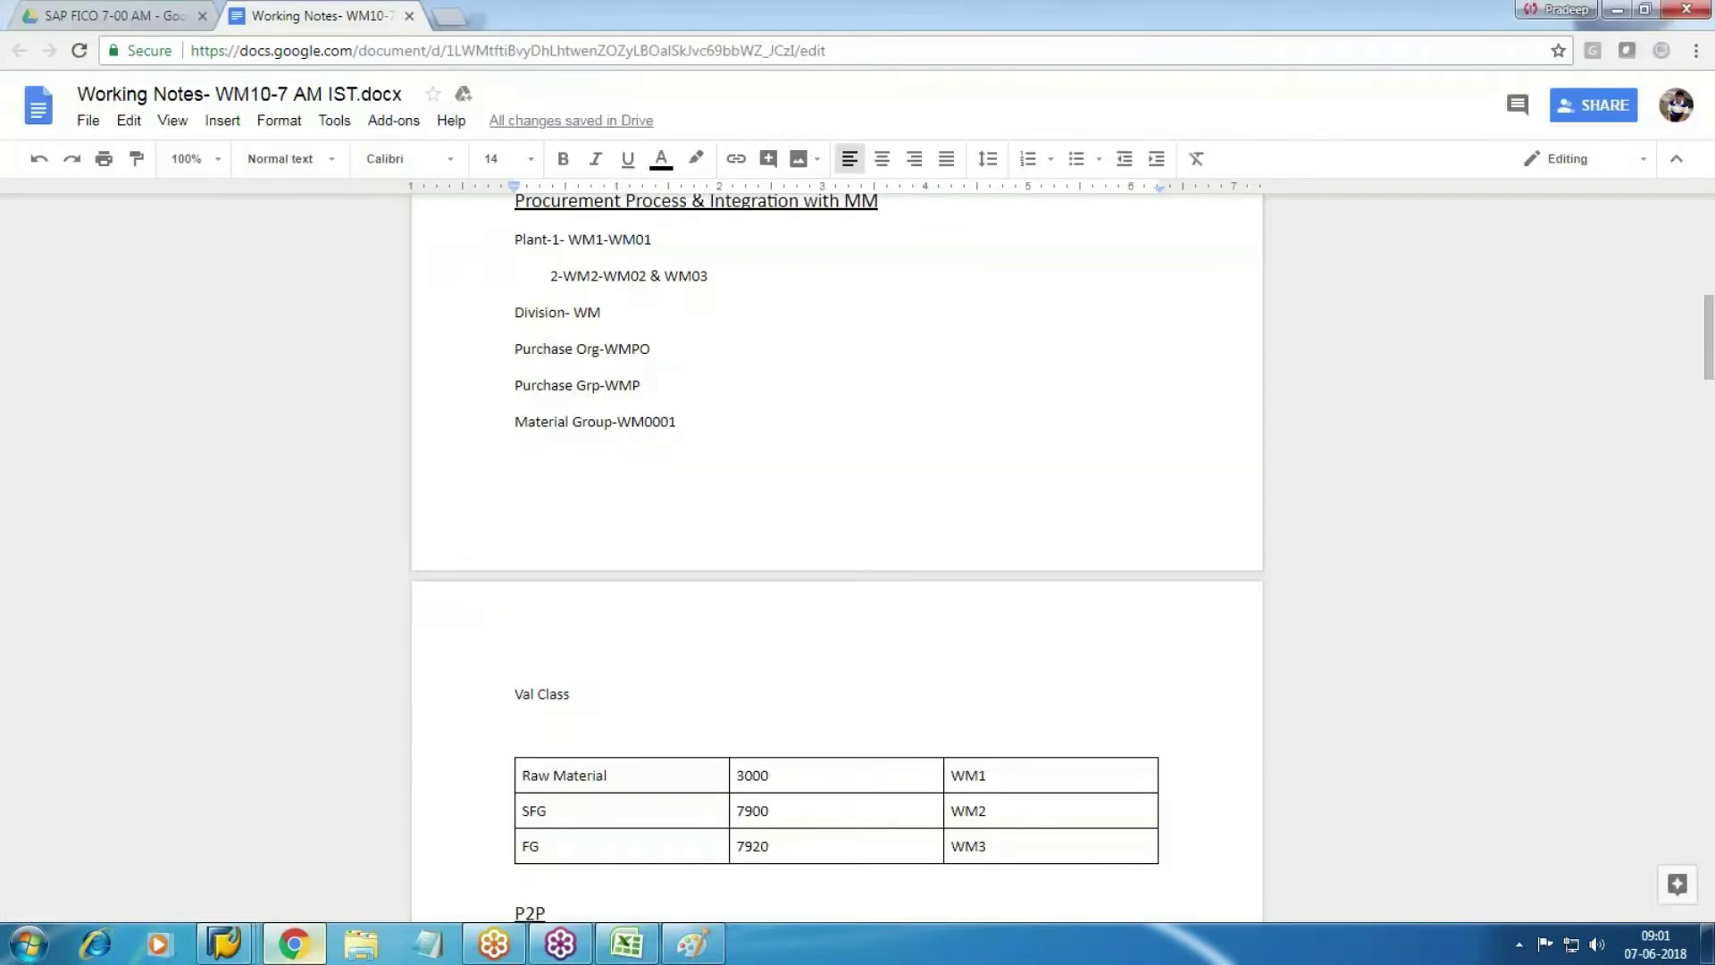
{"action": "scroll", "coordinate": [559, 340], "scroll_direction": "up", "scroll_amount": 2}
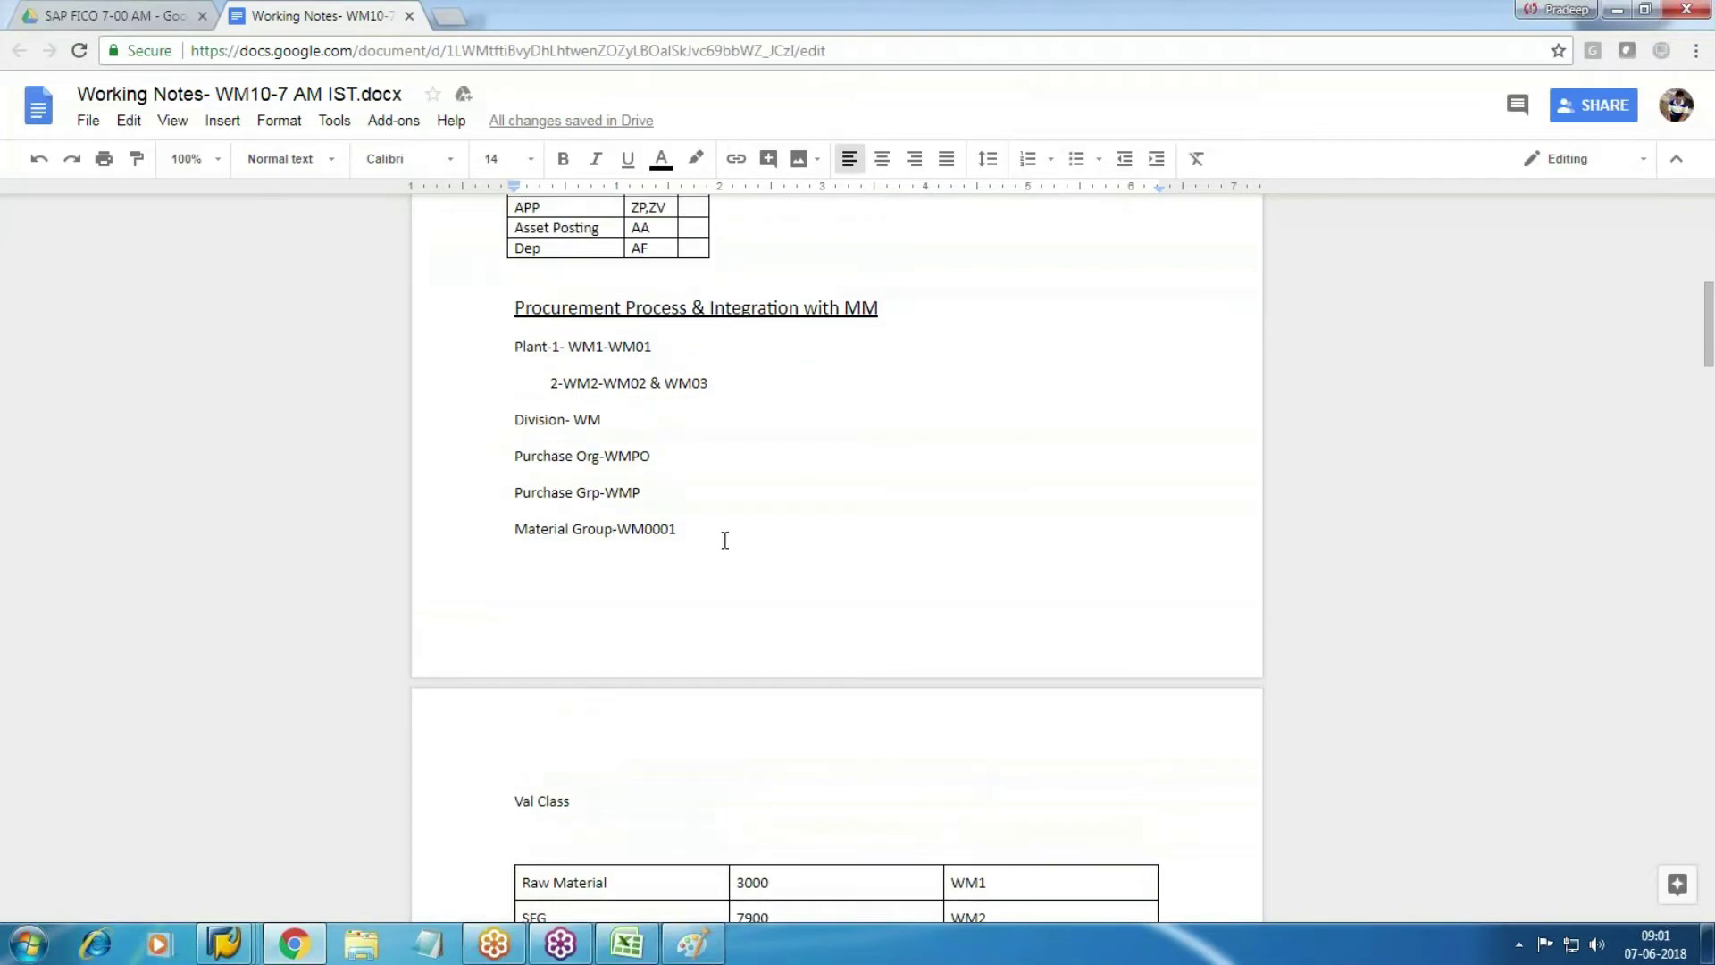
{"action": "key", "text": "alt+Tab"}
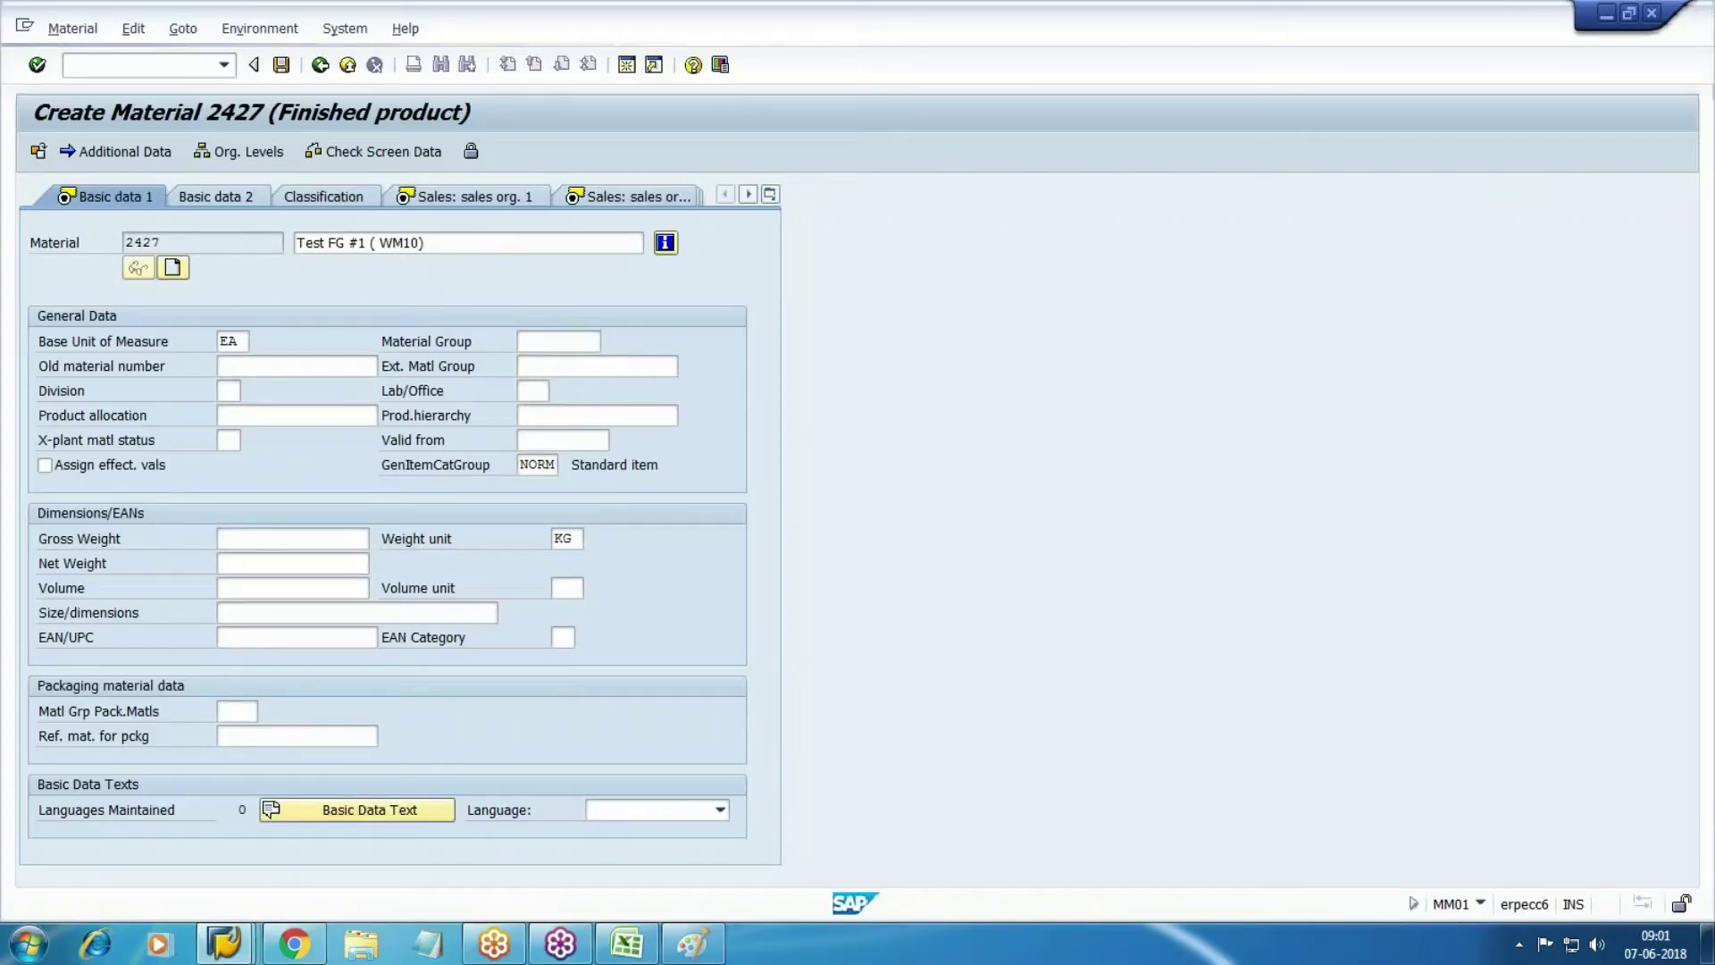
{"action": "key", "text": "F4"}
{"action": "key", "text": "ctrl+f"}
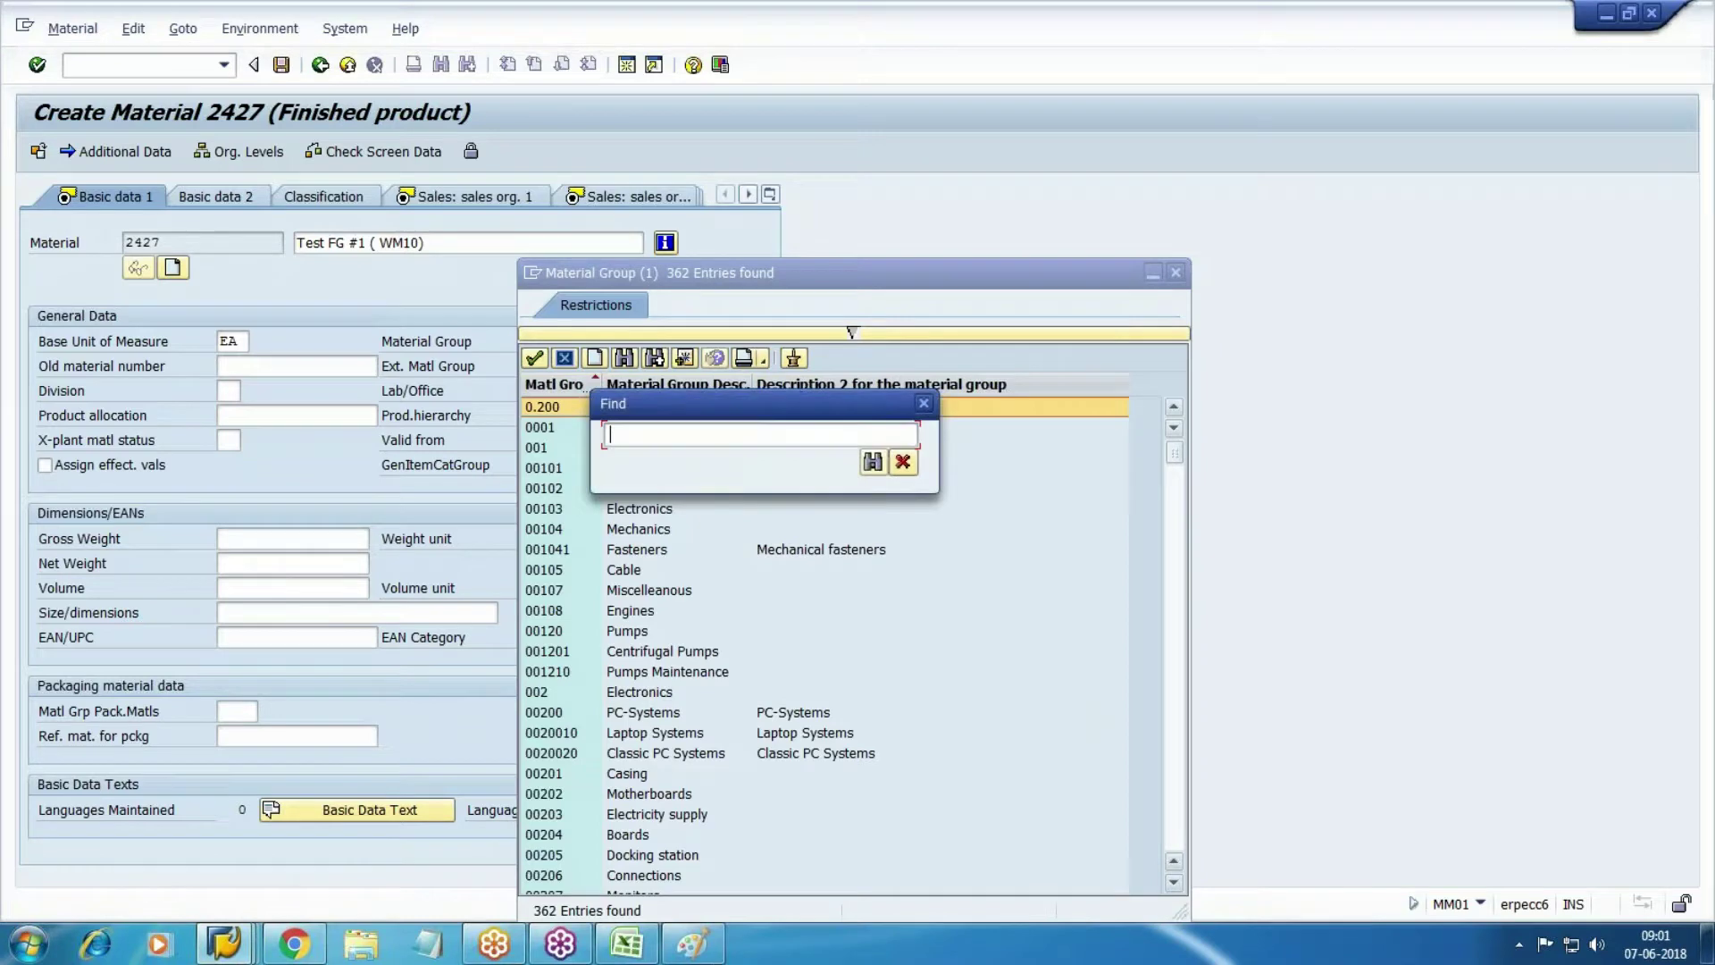
{"action": "key", "text": "alt+Tab"}
{"action": "key", "text": "alt+Tab"}
{"action": "type", "text": "WM0001"}
{"action": "key", "text": "Return"}
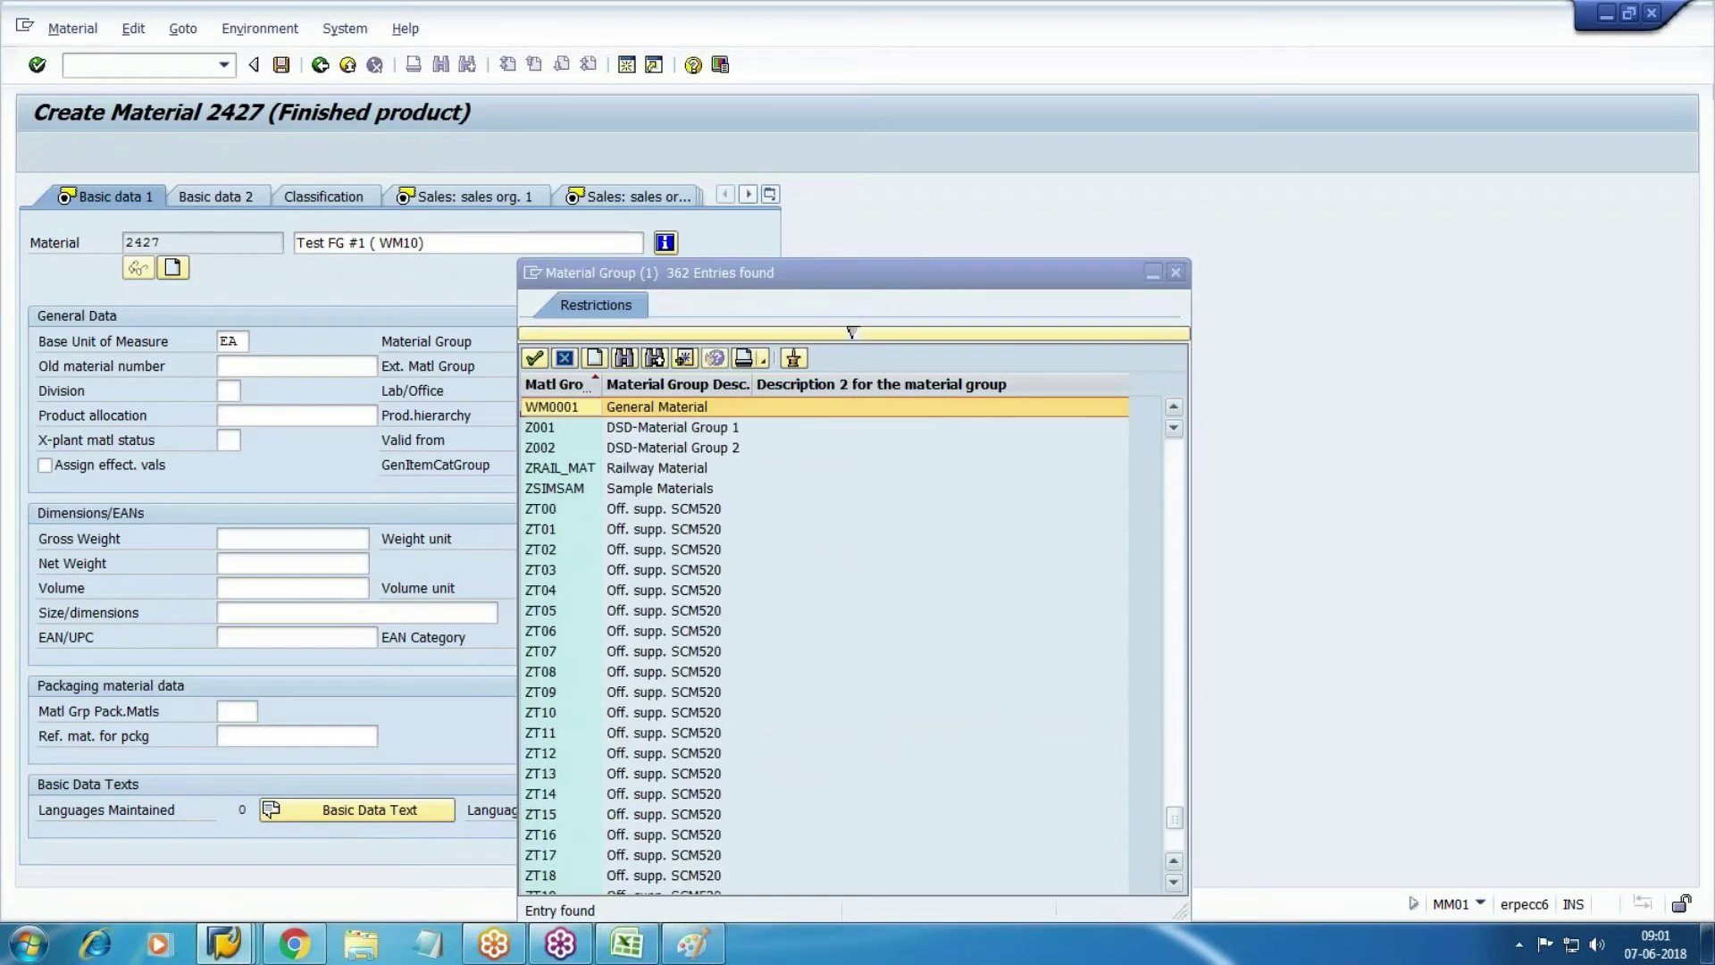
{"action": "key", "text": "Return"}
Set division WM and gross and net weight 1, then advance to sales org. 1.
{"action": "key", "text": "Tab"}
{"action": "key", "text": "Tab"}
{"action": "key", "text": "Tab"}
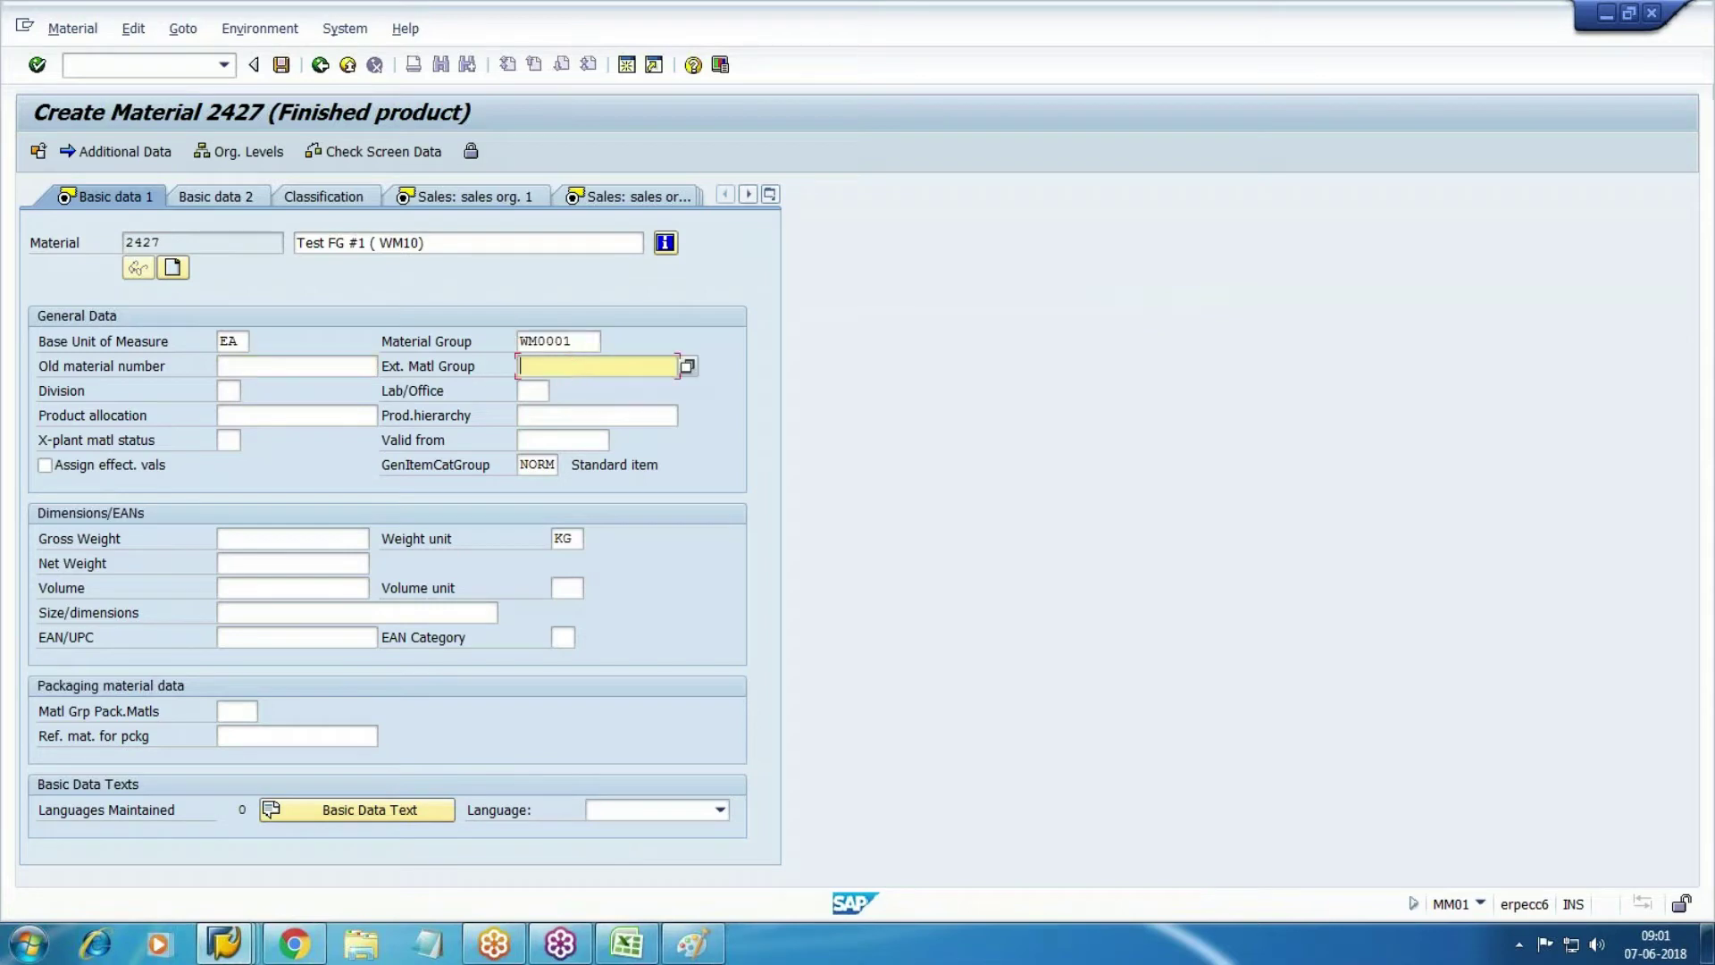
{"action": "type", "text": "WM"}
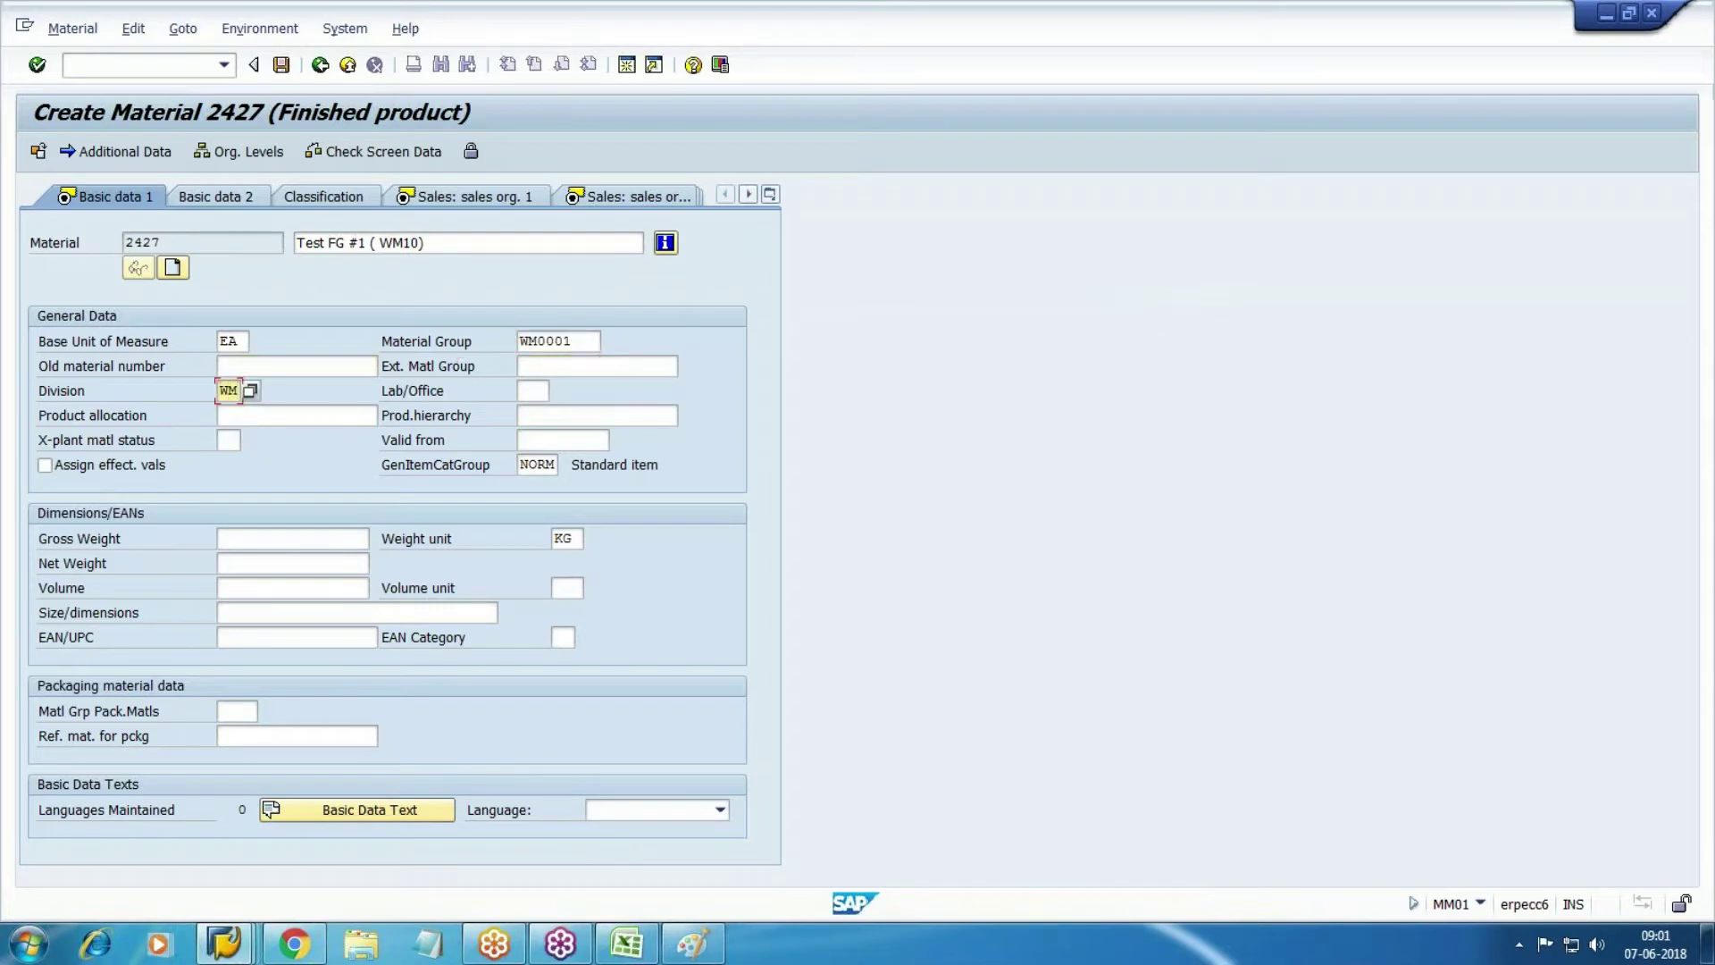
{"action": "key", "text": "Tab"}
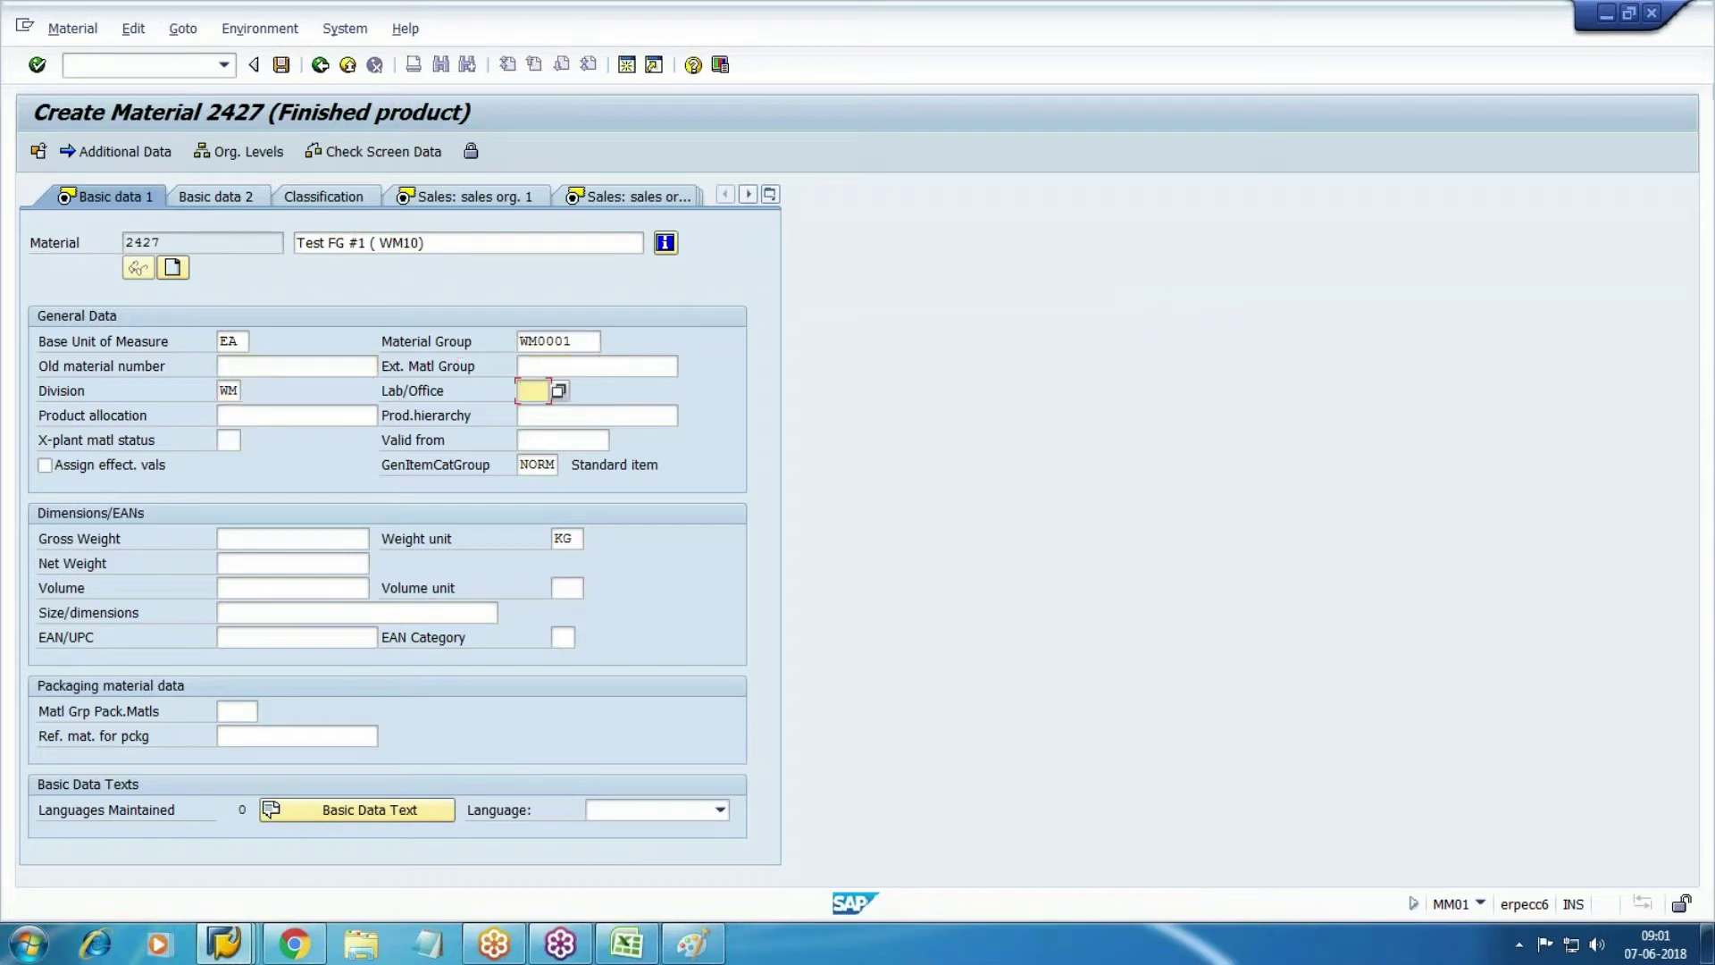
{"action": "key", "text": "Tab"}
{"action": "key", "text": "Tab"}
{"action": "key", "text": "Tab"}
{"action": "key", "text": "Tab"}
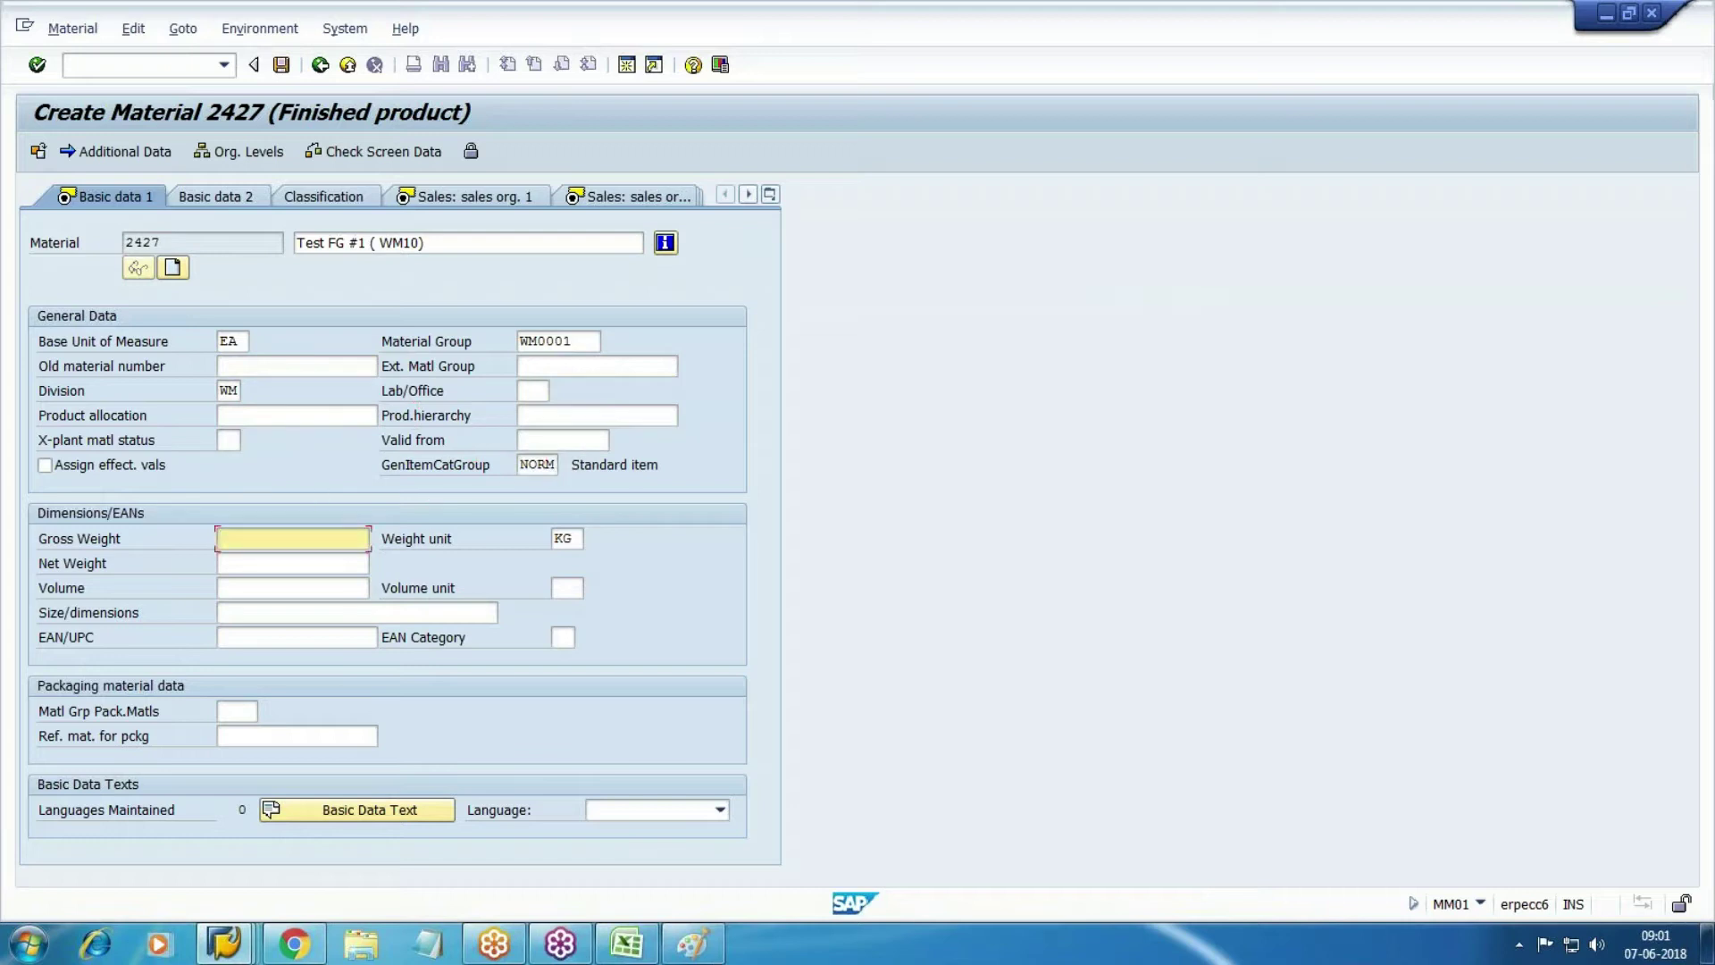
{"action": "type", "text": "1"}
{"action": "key", "text": "Tab"}
{"action": "key", "text": "Tab"}
{"action": "type", "text": "1"}
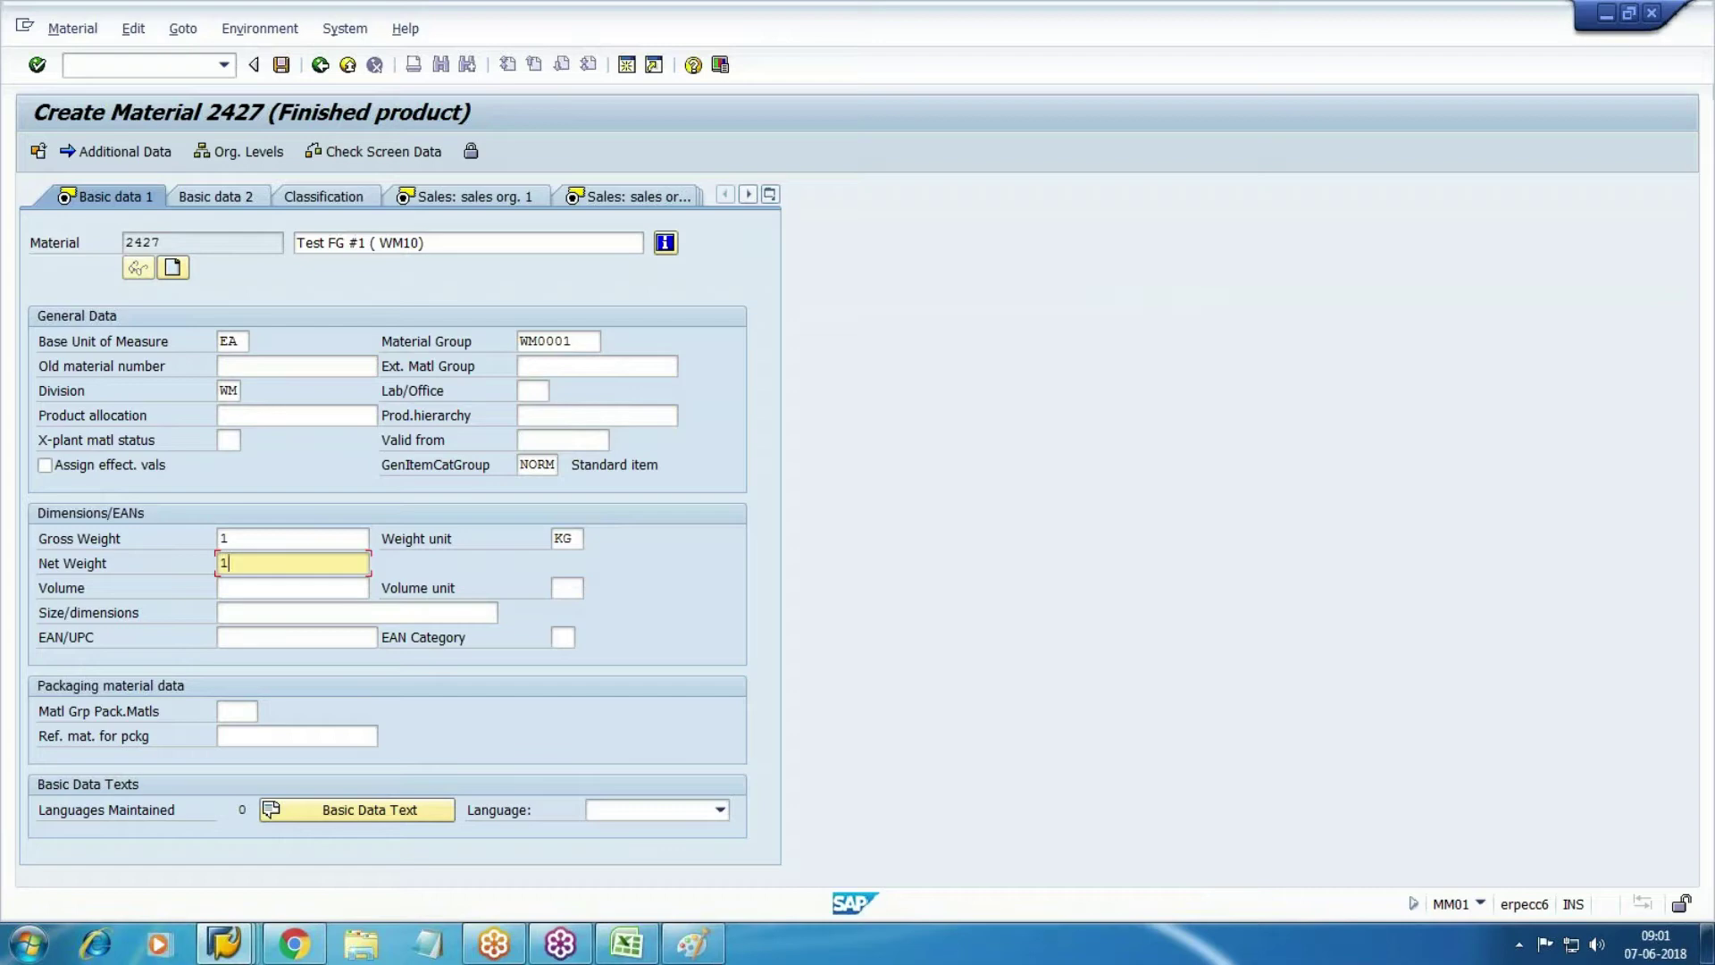
{"action": "key", "text": "Return"}
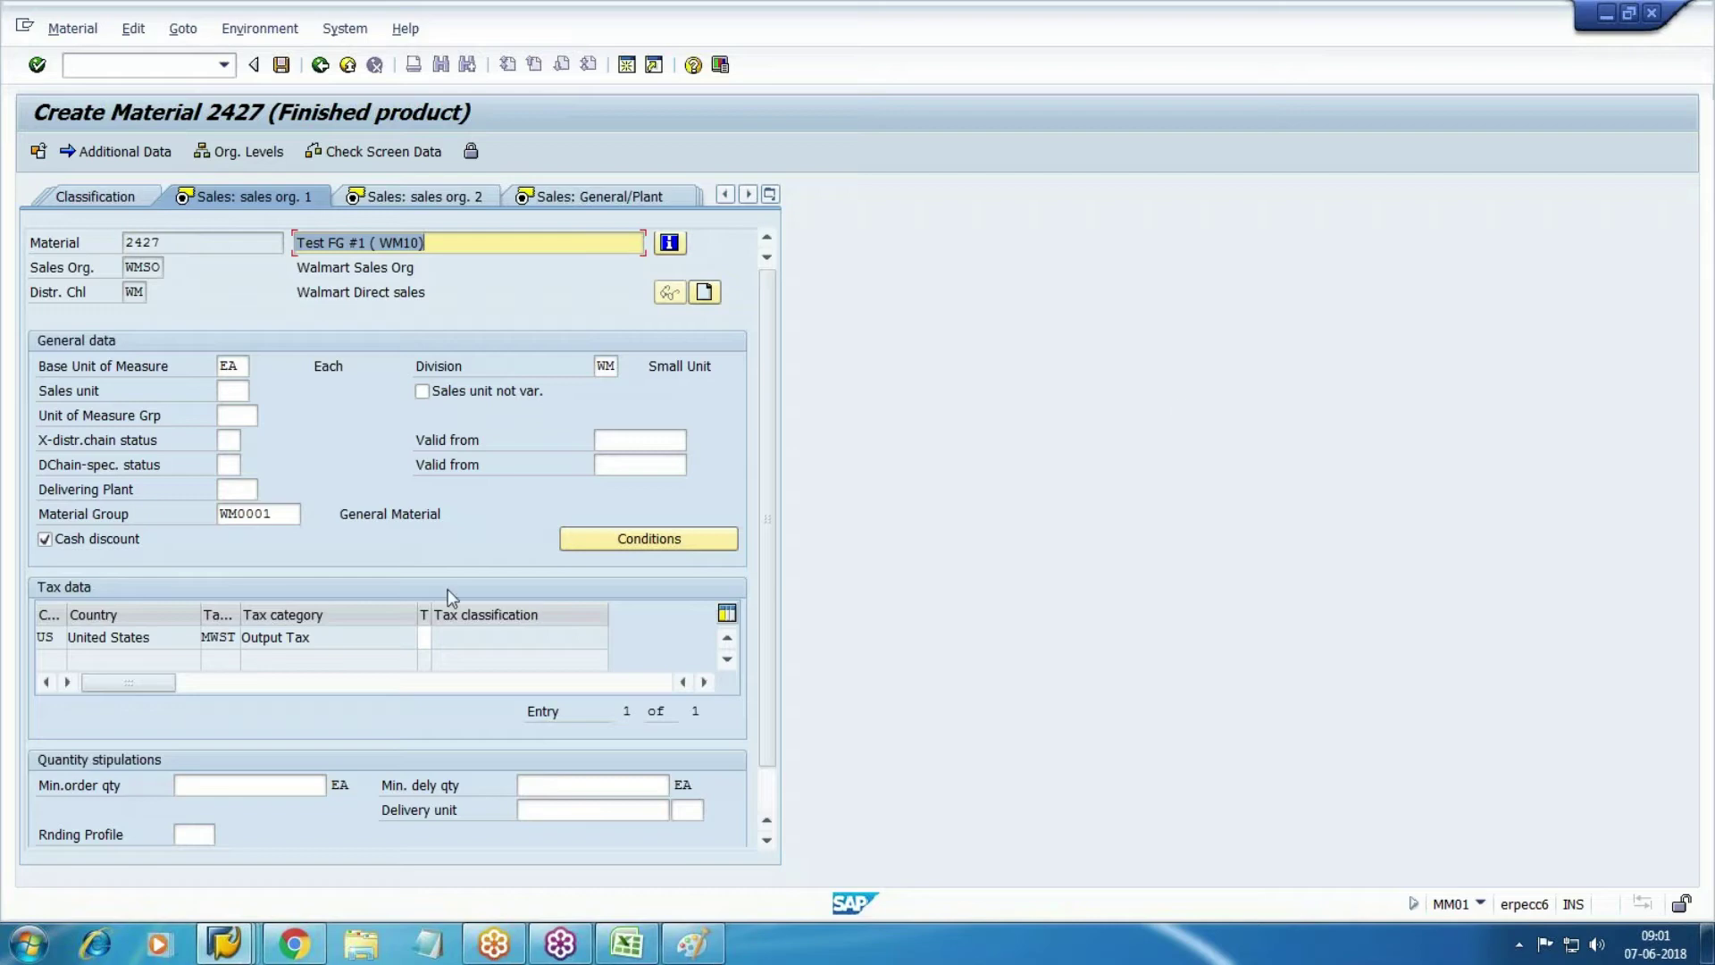
Enter delivering plant WM1 and pick US tax classification 1 (Full Tax), then continue.
{"action": "left_click", "coordinate": [235, 489]}
{"action": "type", "text": "WM1"}
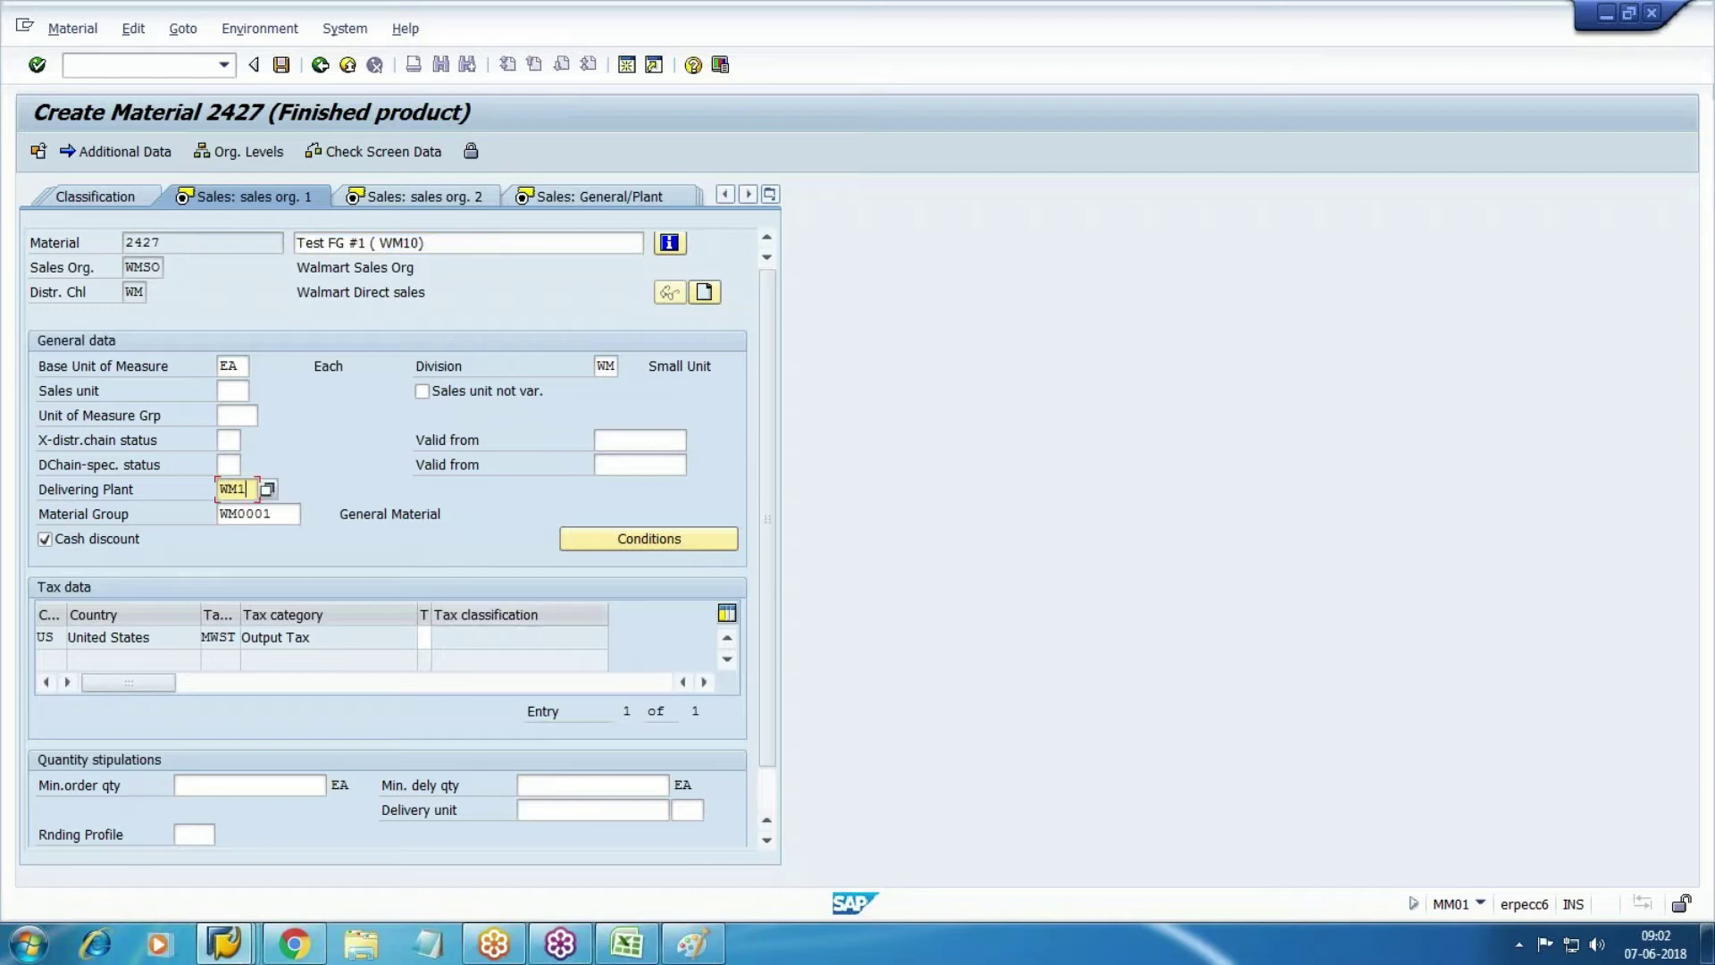
{"action": "left_click", "coordinate": [435, 636]}
{"action": "key", "text": "F4"}
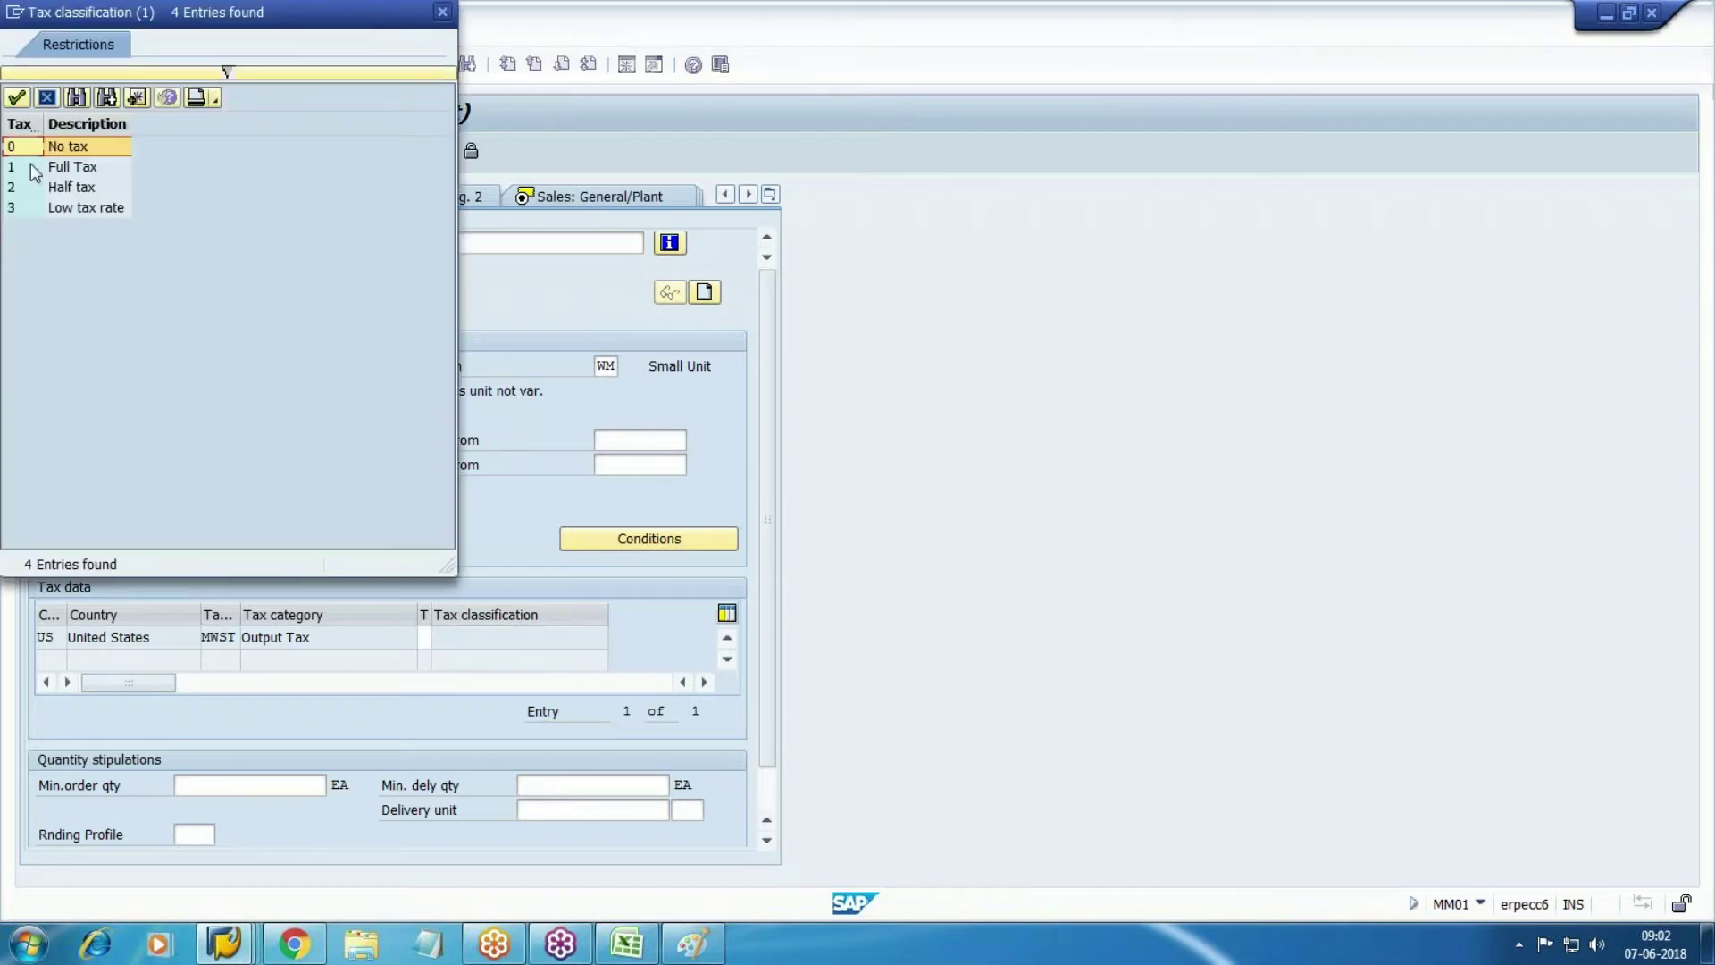
{"action": "left_click", "coordinate": [71, 166]}
{"action": "key", "text": "Return"}
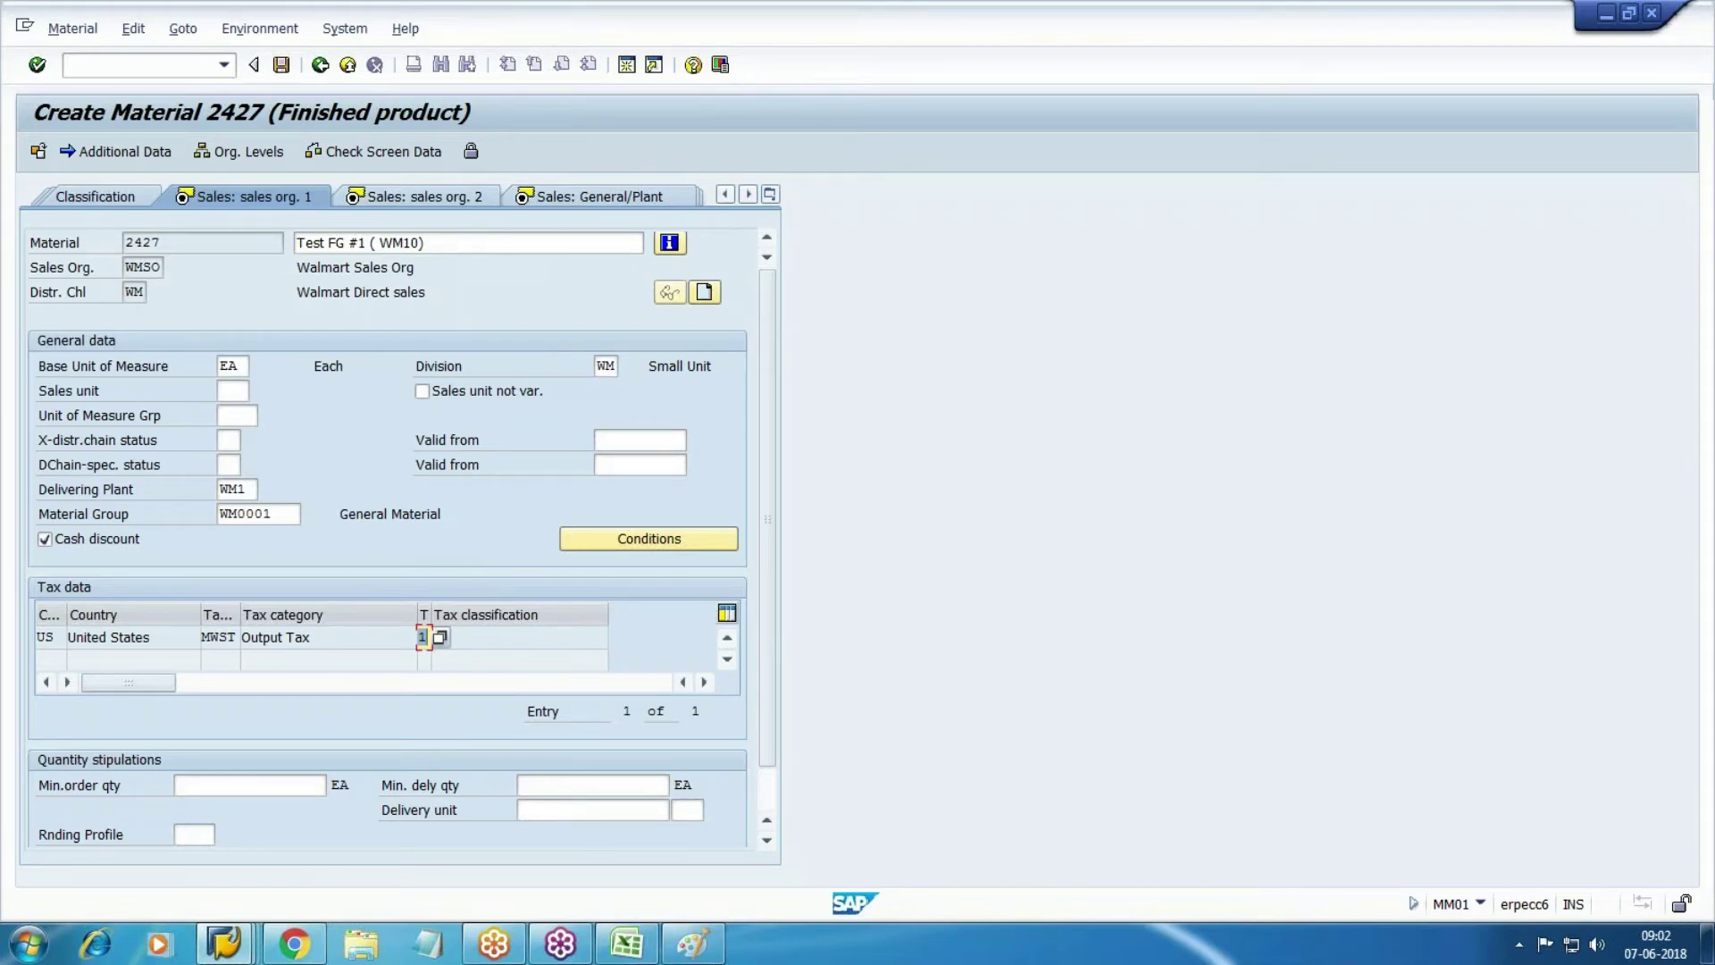
{"action": "key", "text": "Return"}
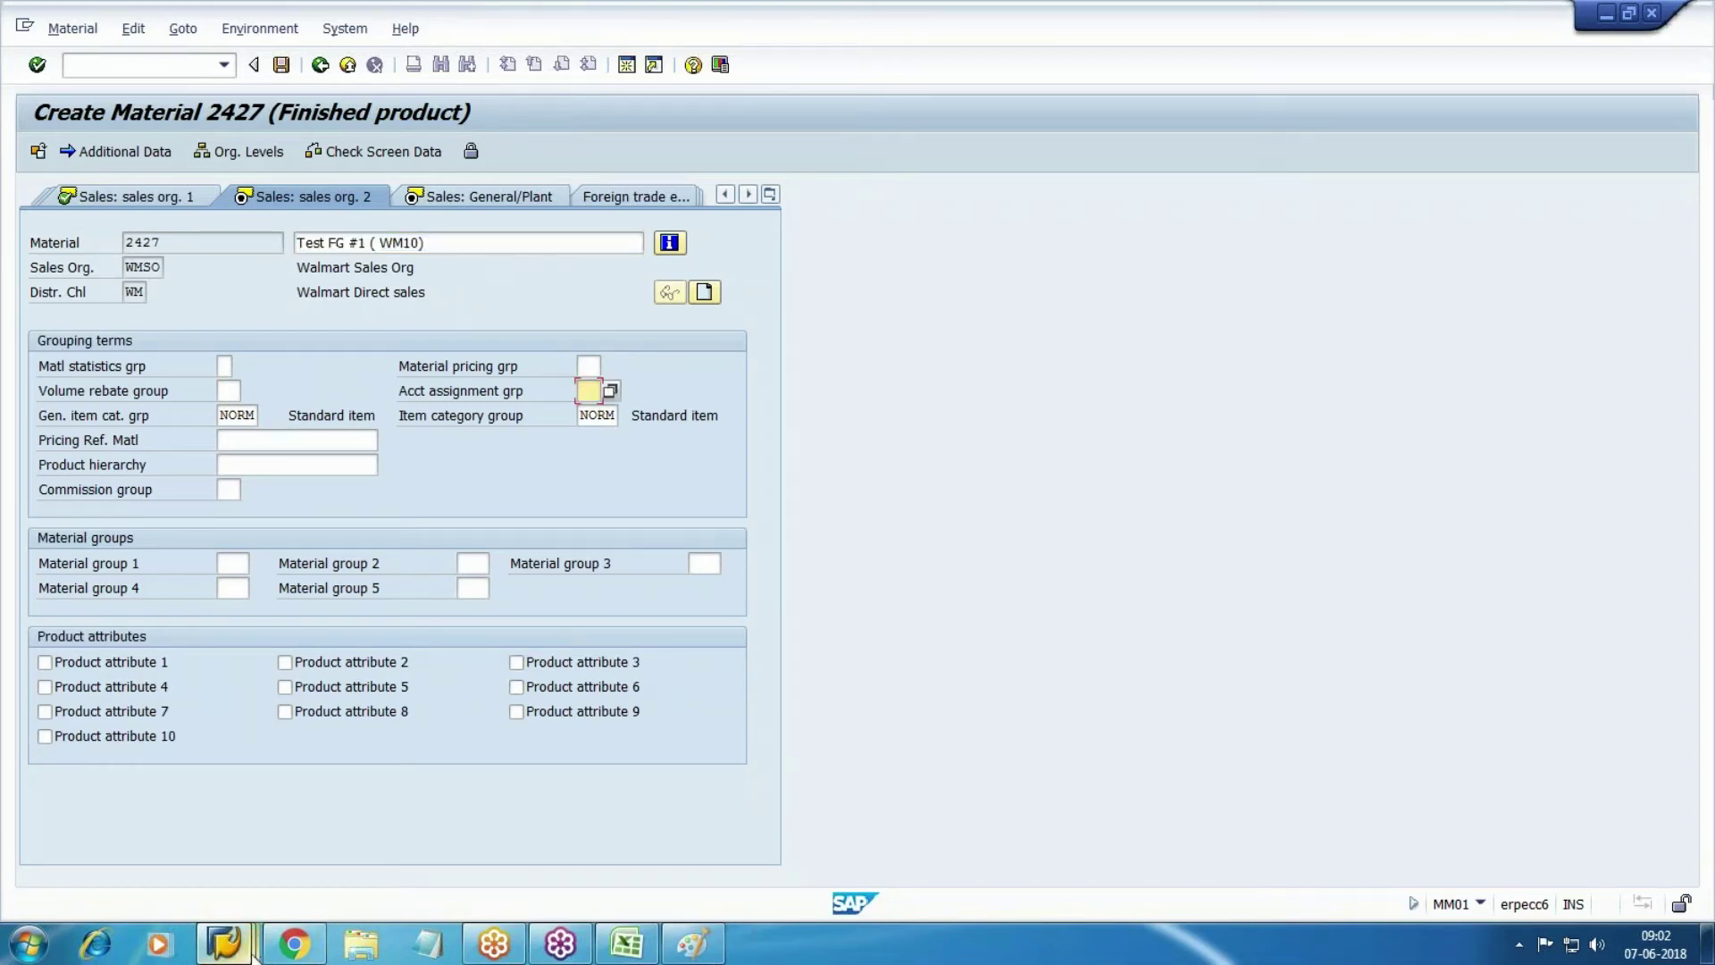
Choose account assignment group 03 Finished goods, then continue to the Sales: General/Plant view.
{"action": "mouse_move", "coordinate": [224, 942]}
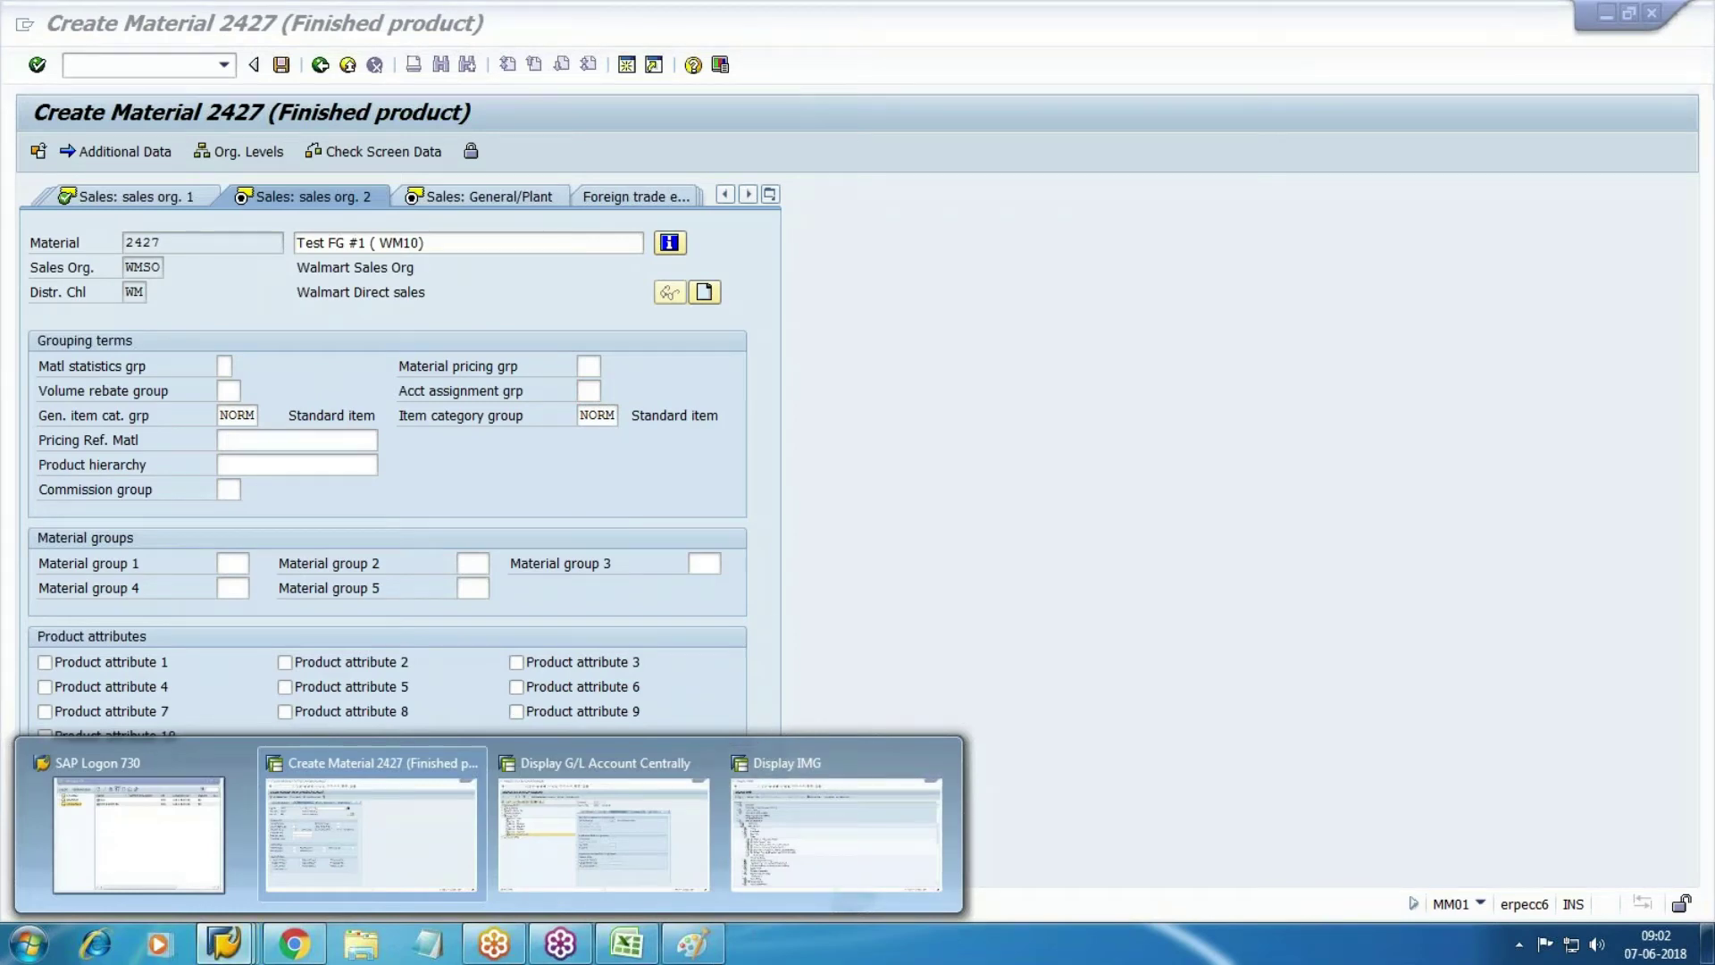
{"action": "left_click", "coordinate": [589, 391]}
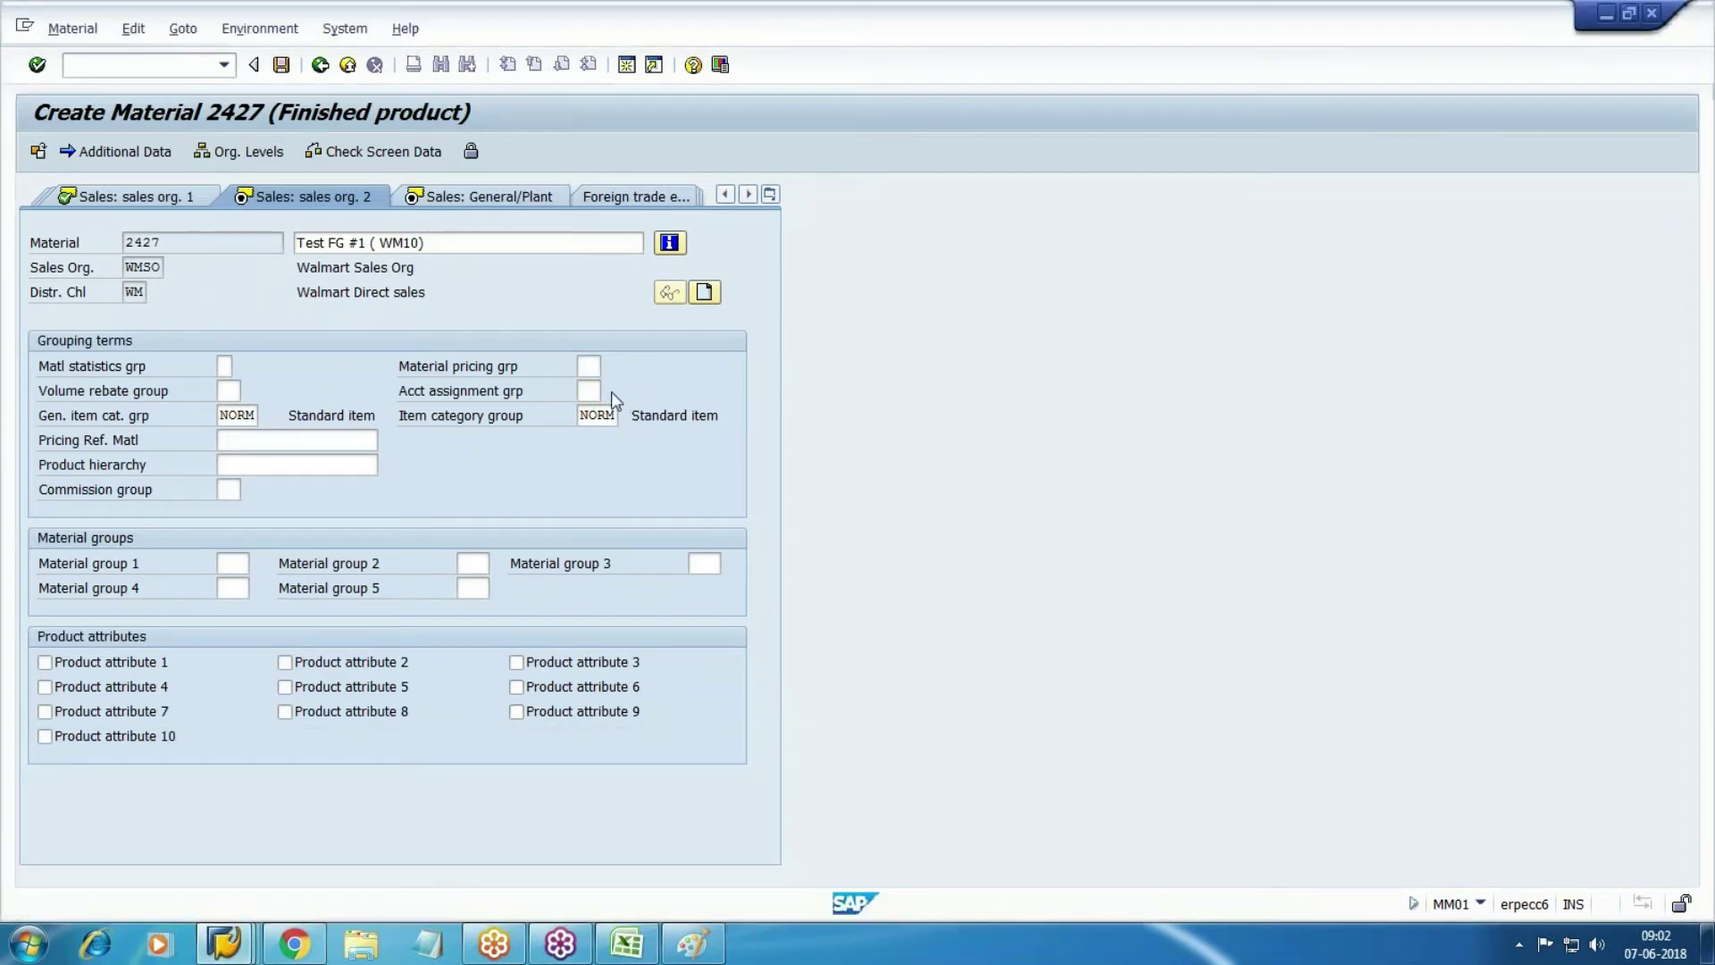
{"action": "left_click", "coordinate": [611, 391]}
{"action": "left_click", "coordinate": [671, 534]}
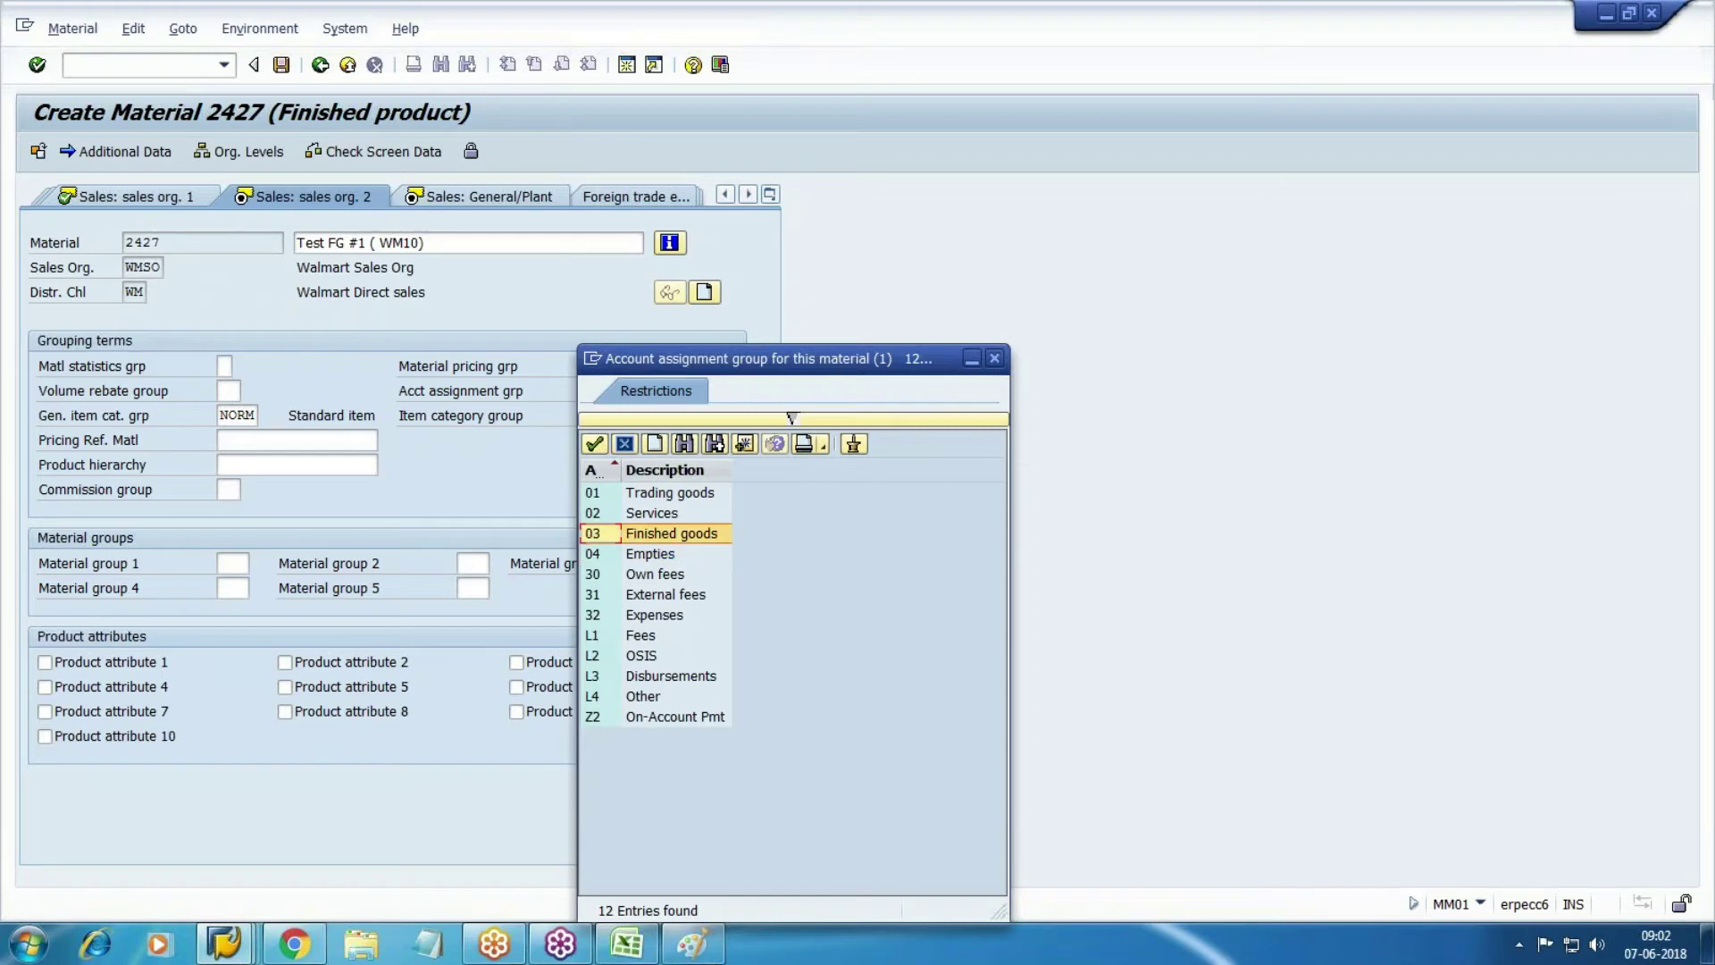
{"action": "key", "text": "Return"}
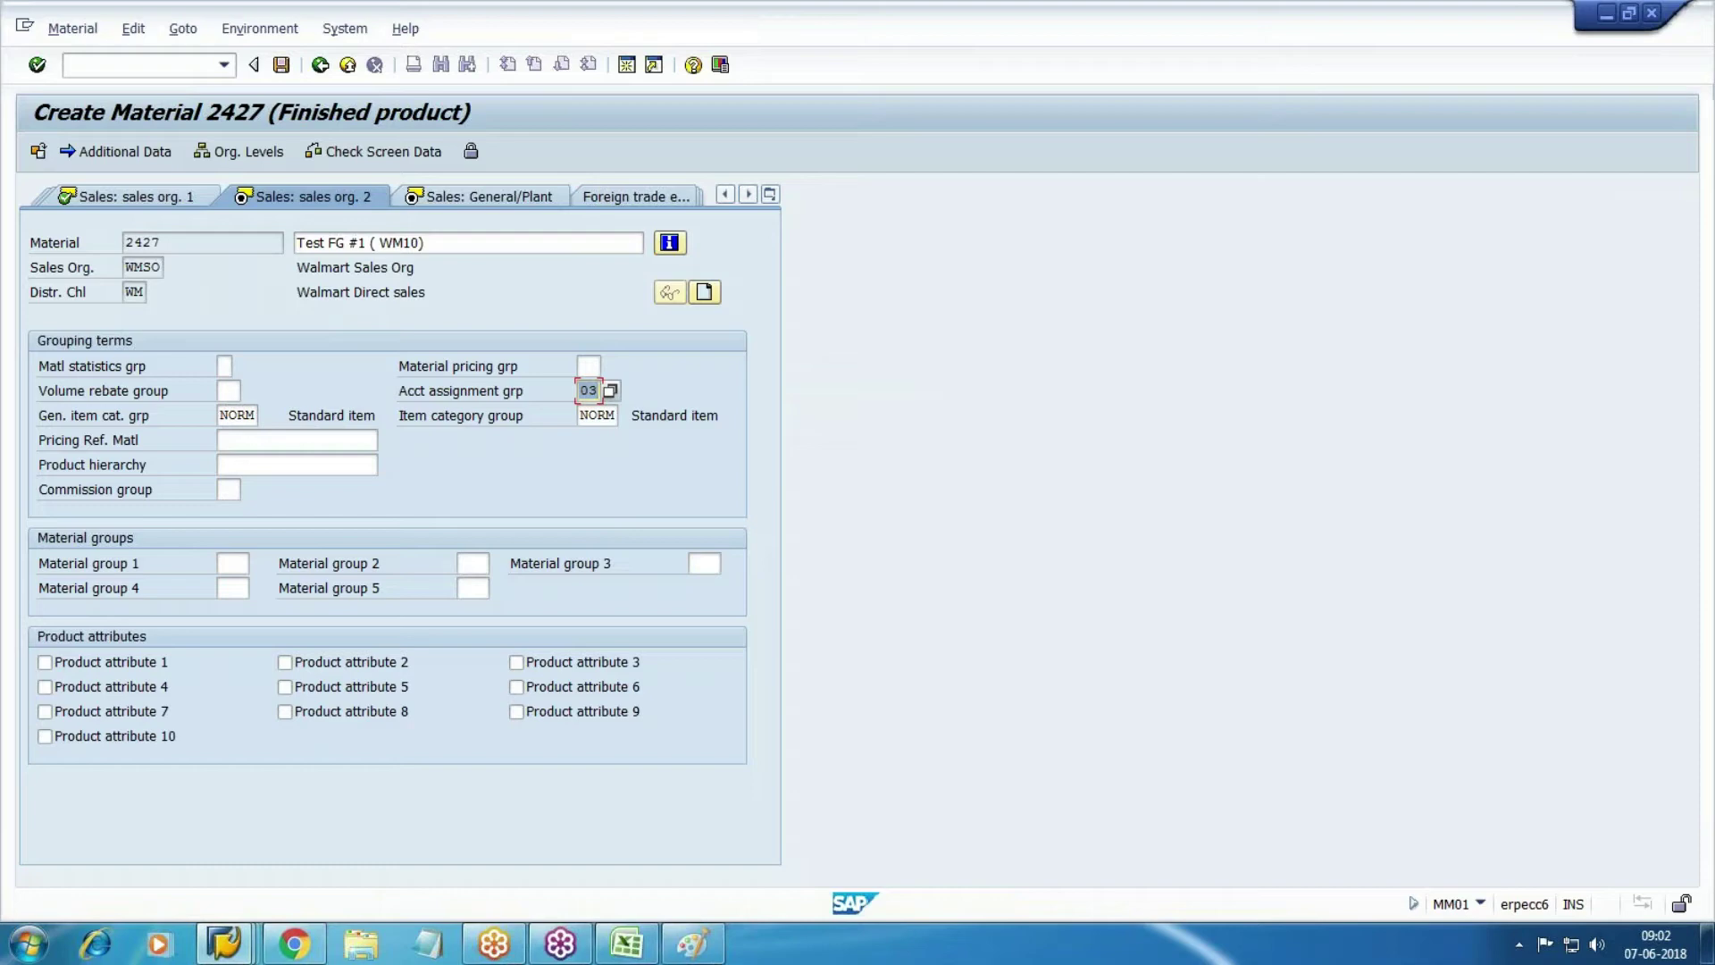
{"action": "key", "text": "Return"}
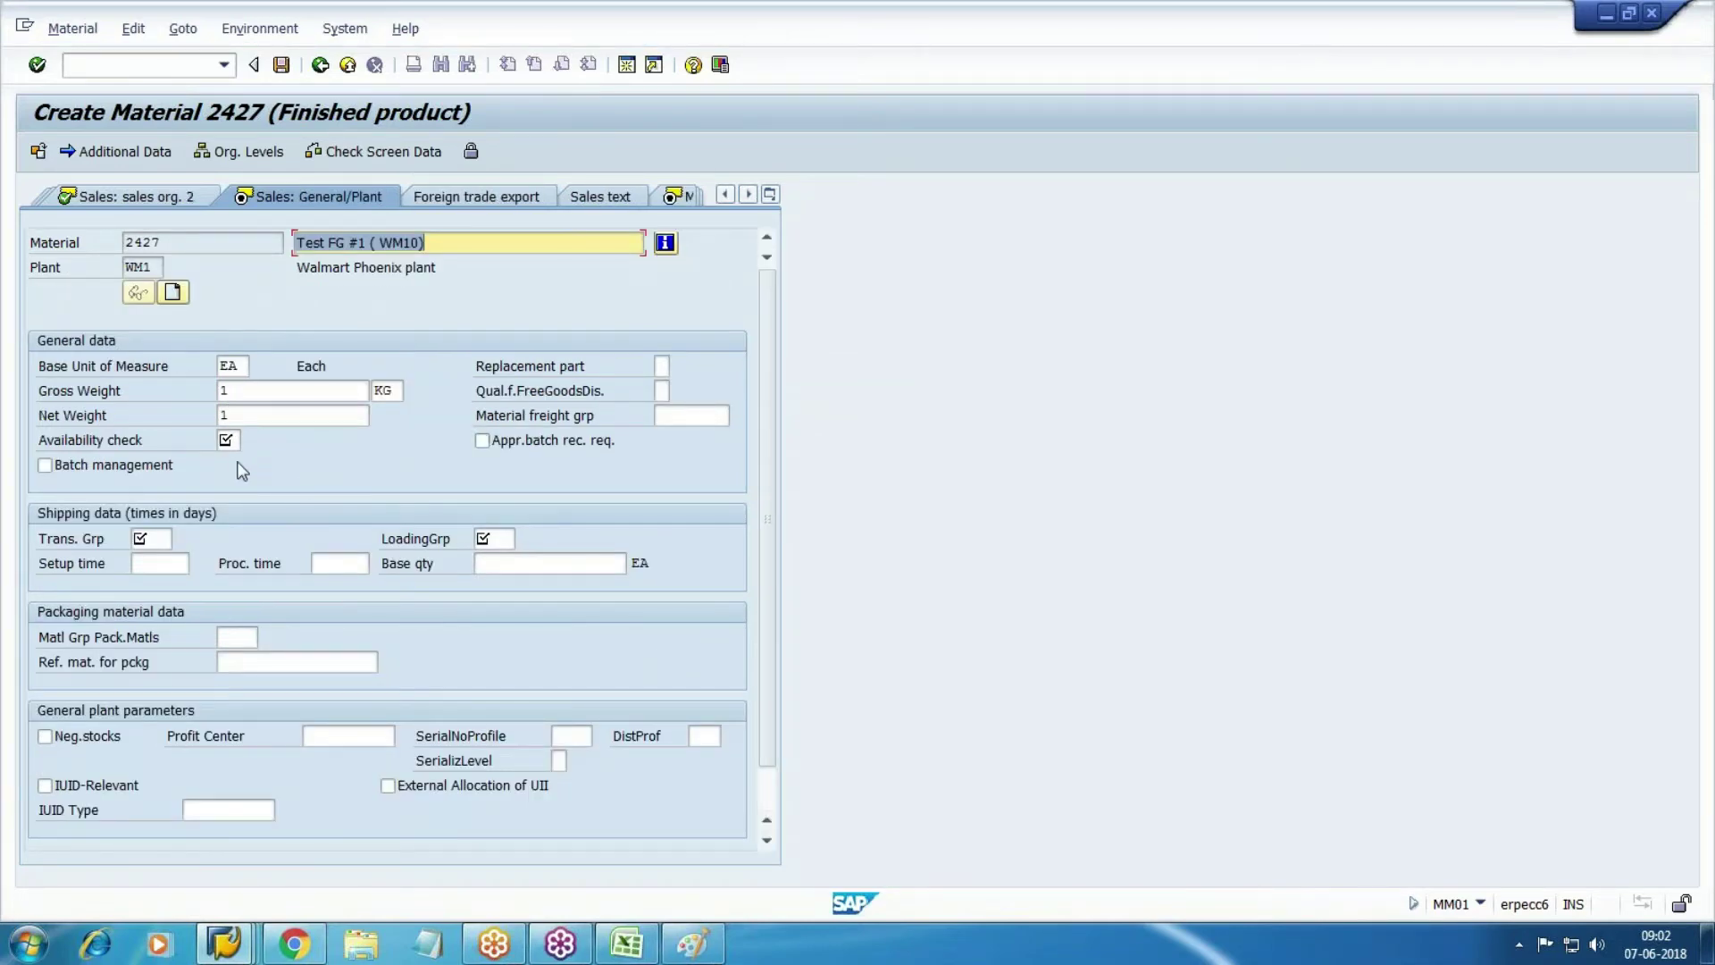
Set availability check to KP and transportation group to 0003 Container.
{"action": "left_click", "coordinate": [228, 439]}
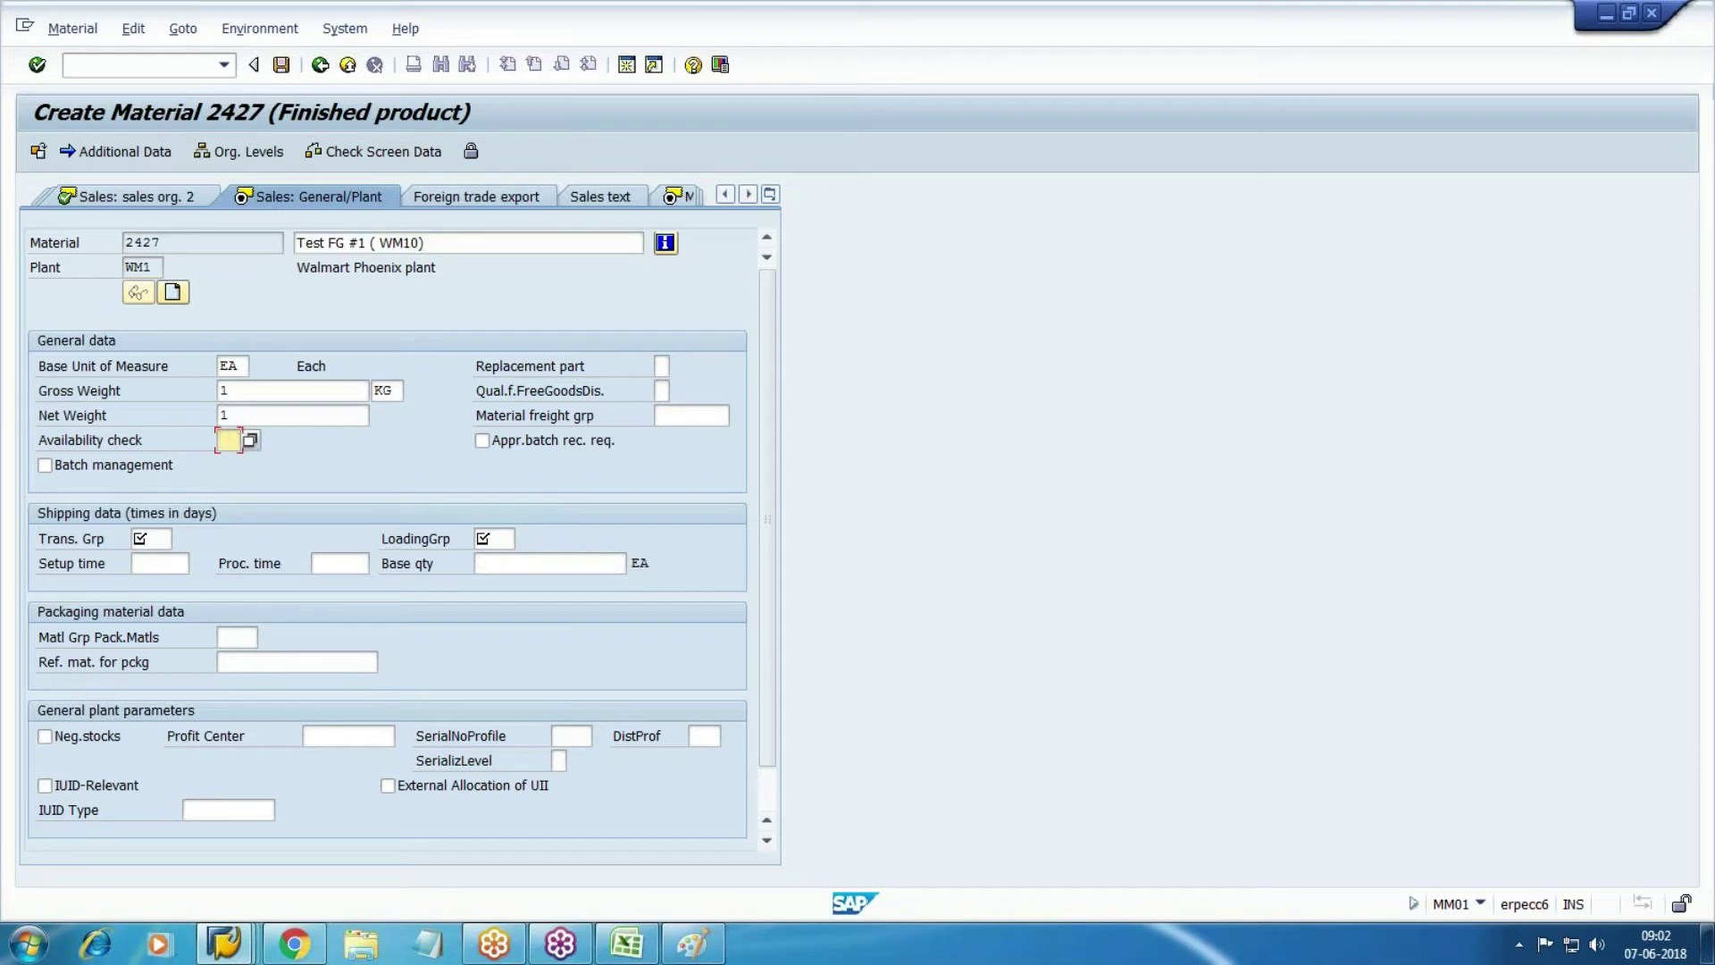
{"action": "left_click", "coordinate": [250, 440]}
{"action": "key", "text": "Down"}
{"action": "key", "text": "Down"}
{"action": "key", "text": "Down"}
{"action": "key", "text": "Down"}
{"action": "key", "text": "Down"}
{"action": "key", "text": "Down"}
{"action": "key", "text": "Down"}
{"action": "key", "text": "Down"}
{"action": "key", "text": "Down"}
{"action": "key", "text": "Down"}
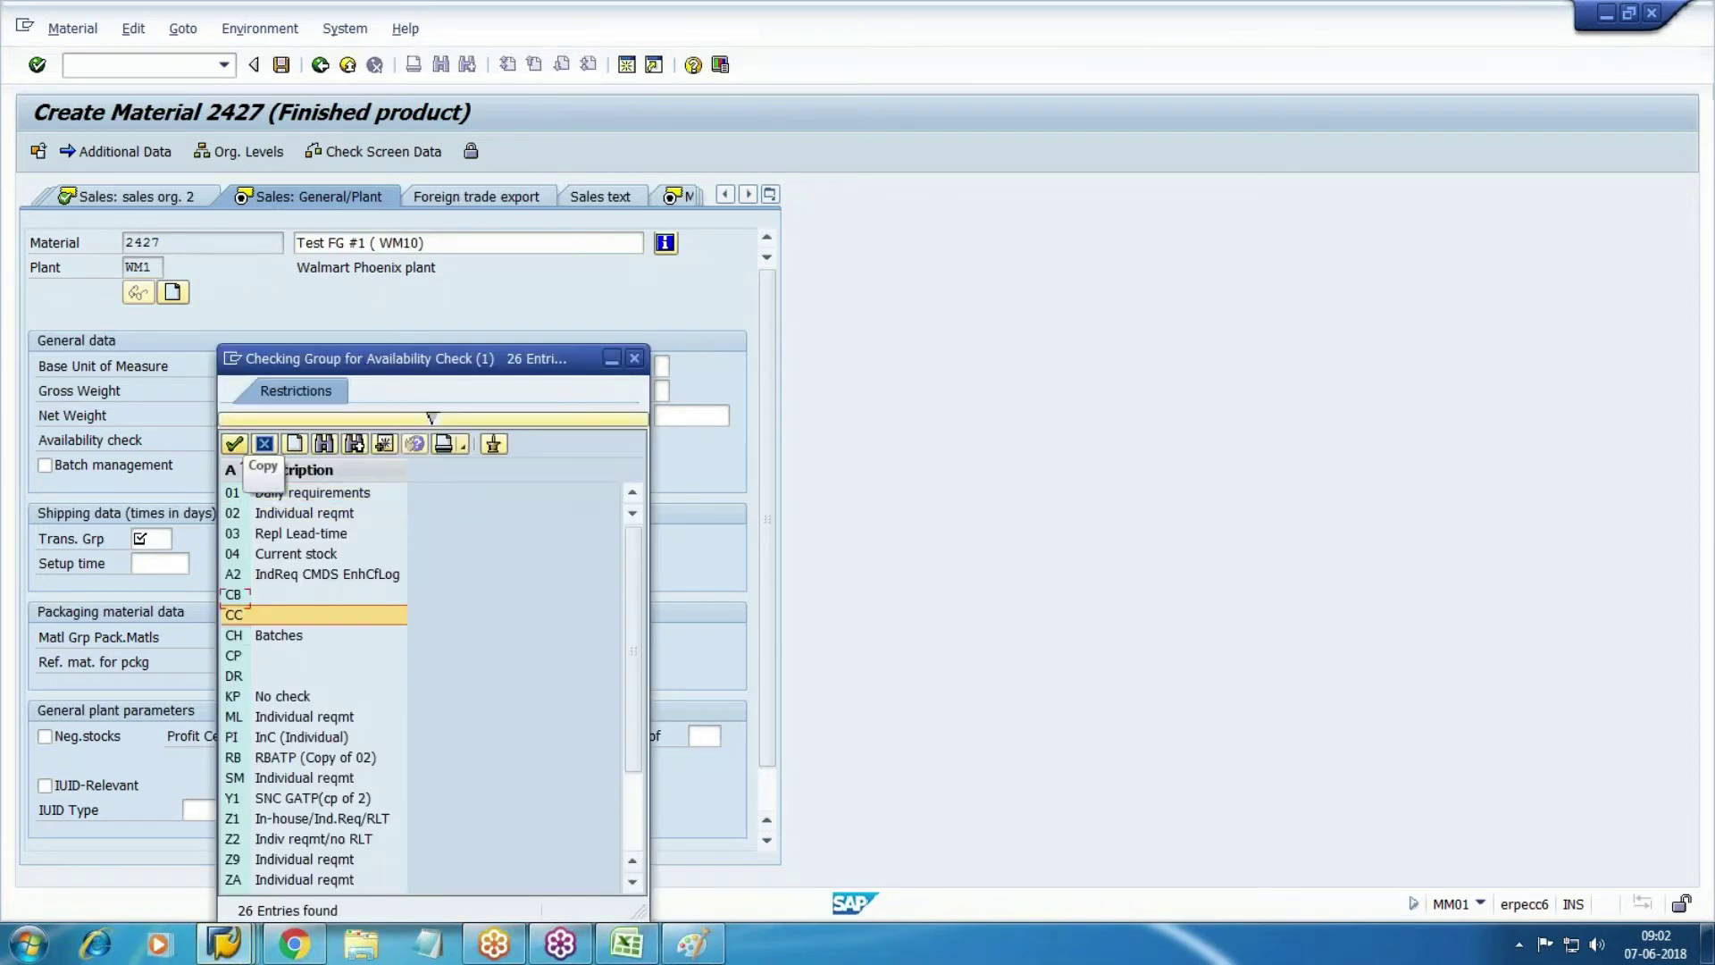
{"action": "left_click", "coordinate": [234, 444]}
{"action": "key", "text": "Tab"}
{"action": "key", "text": "Tab"}
{"action": "key", "text": "Tab"}
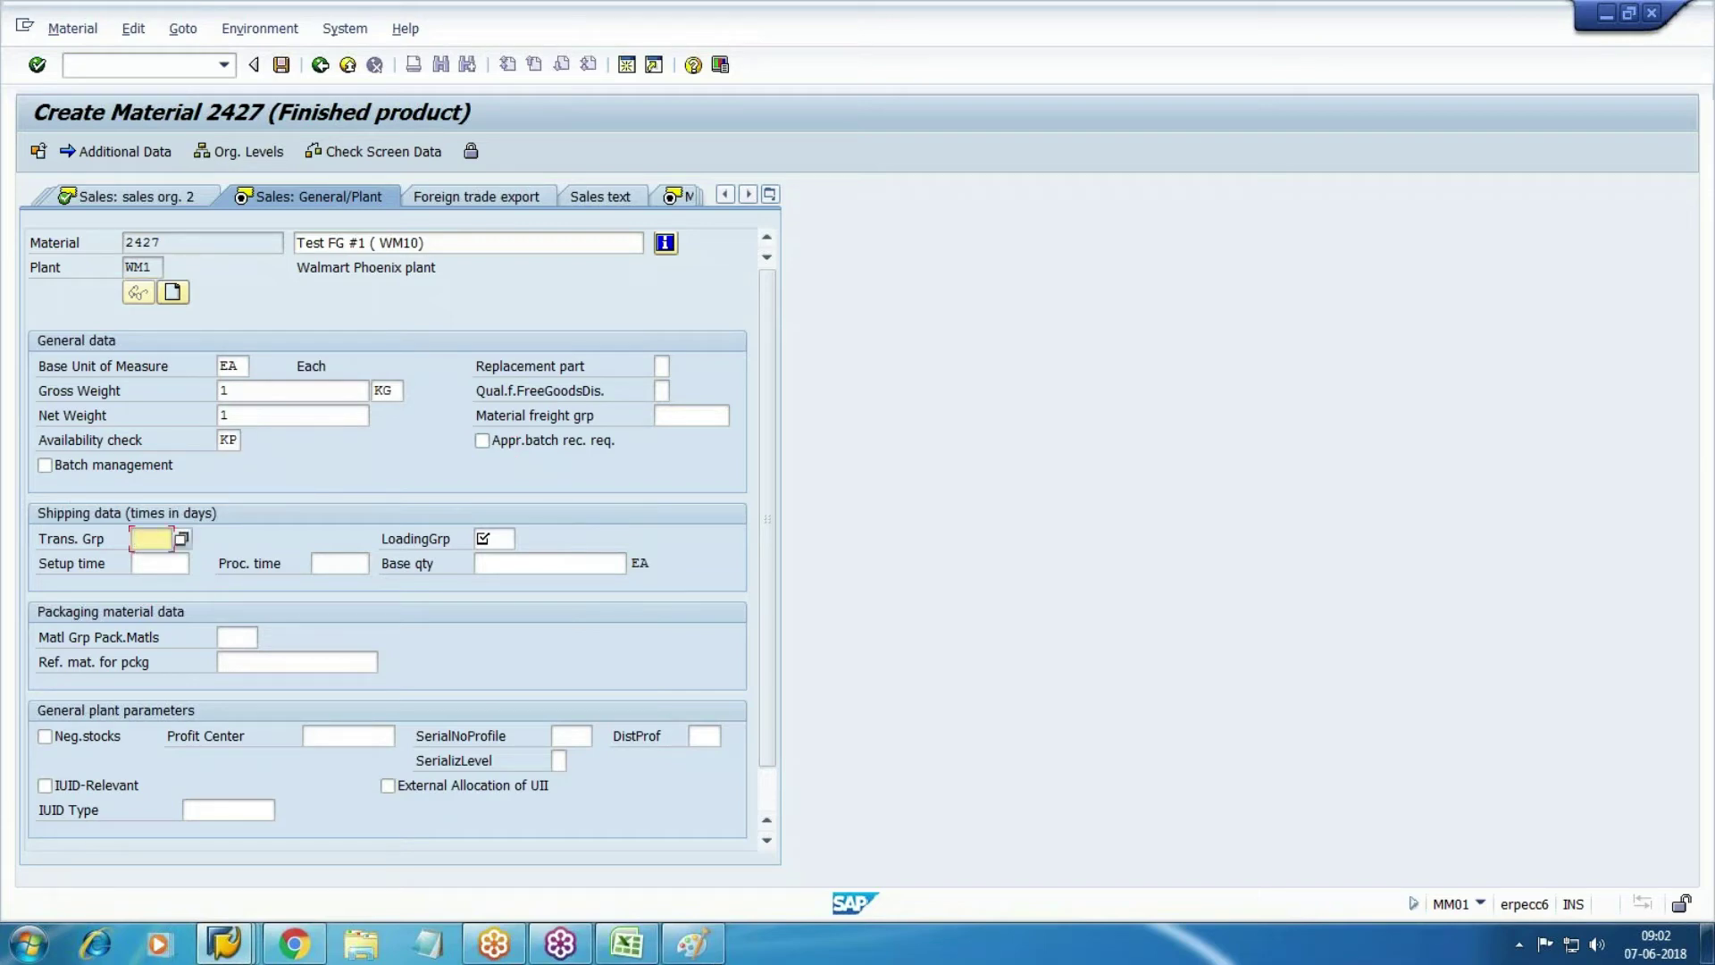
{"action": "key", "text": "F4"}
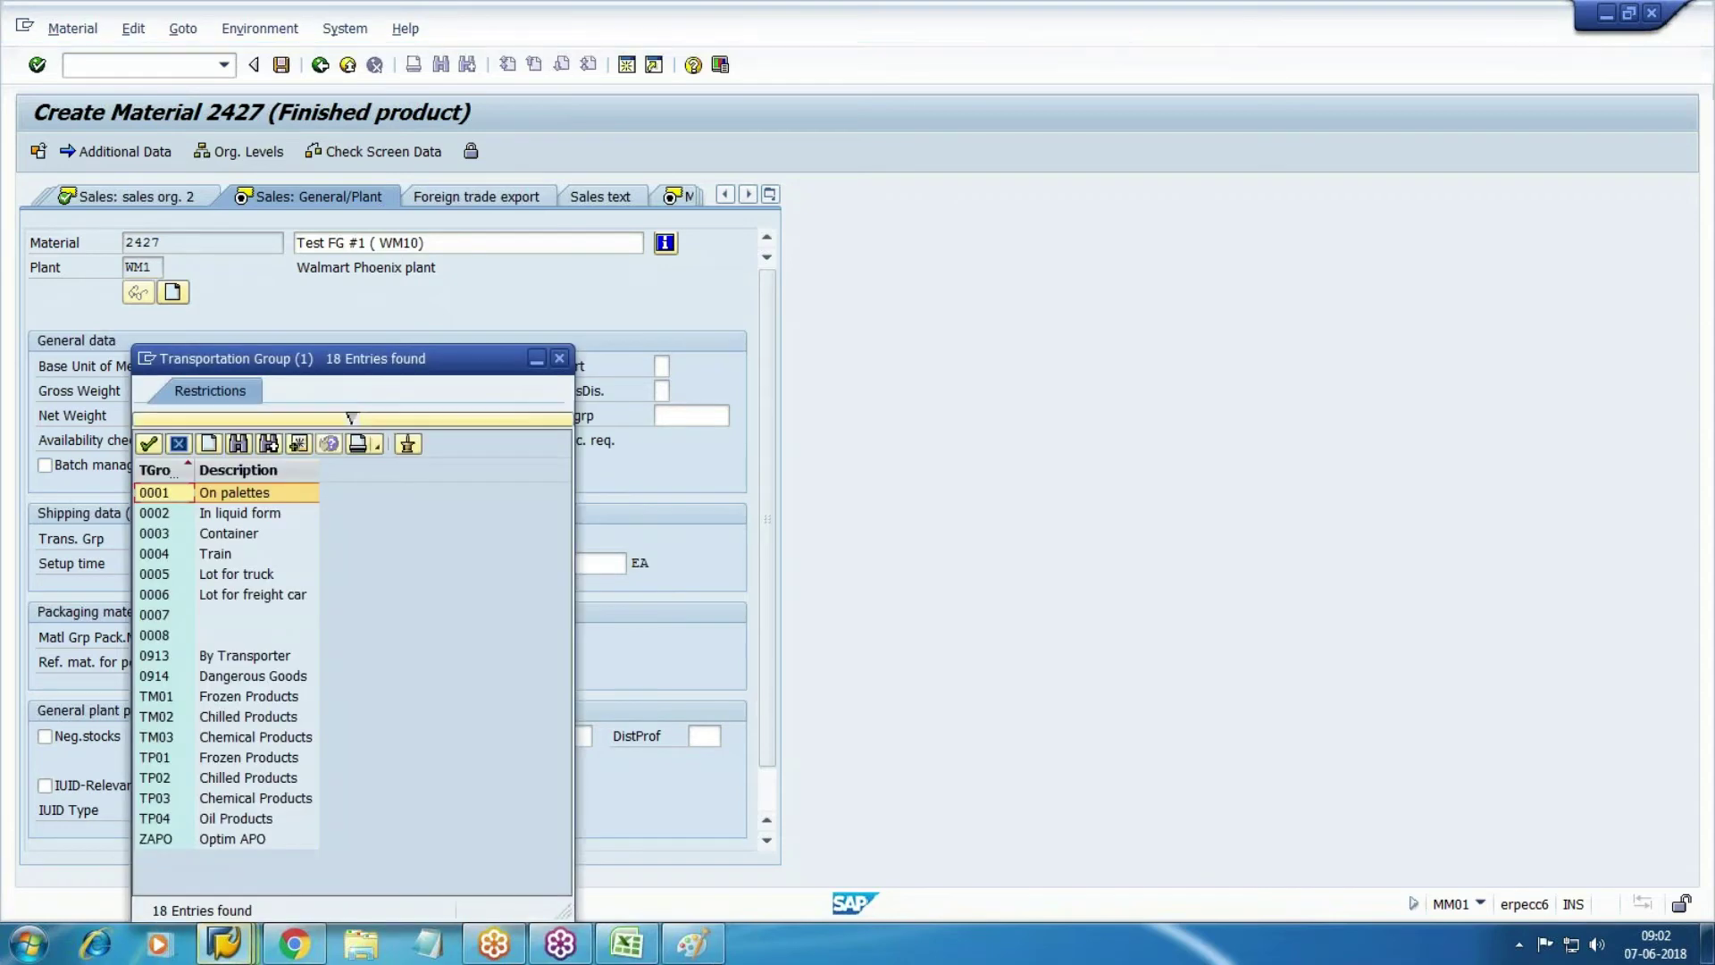
{"action": "key", "text": "Up"}
{"action": "key", "text": "Up"}
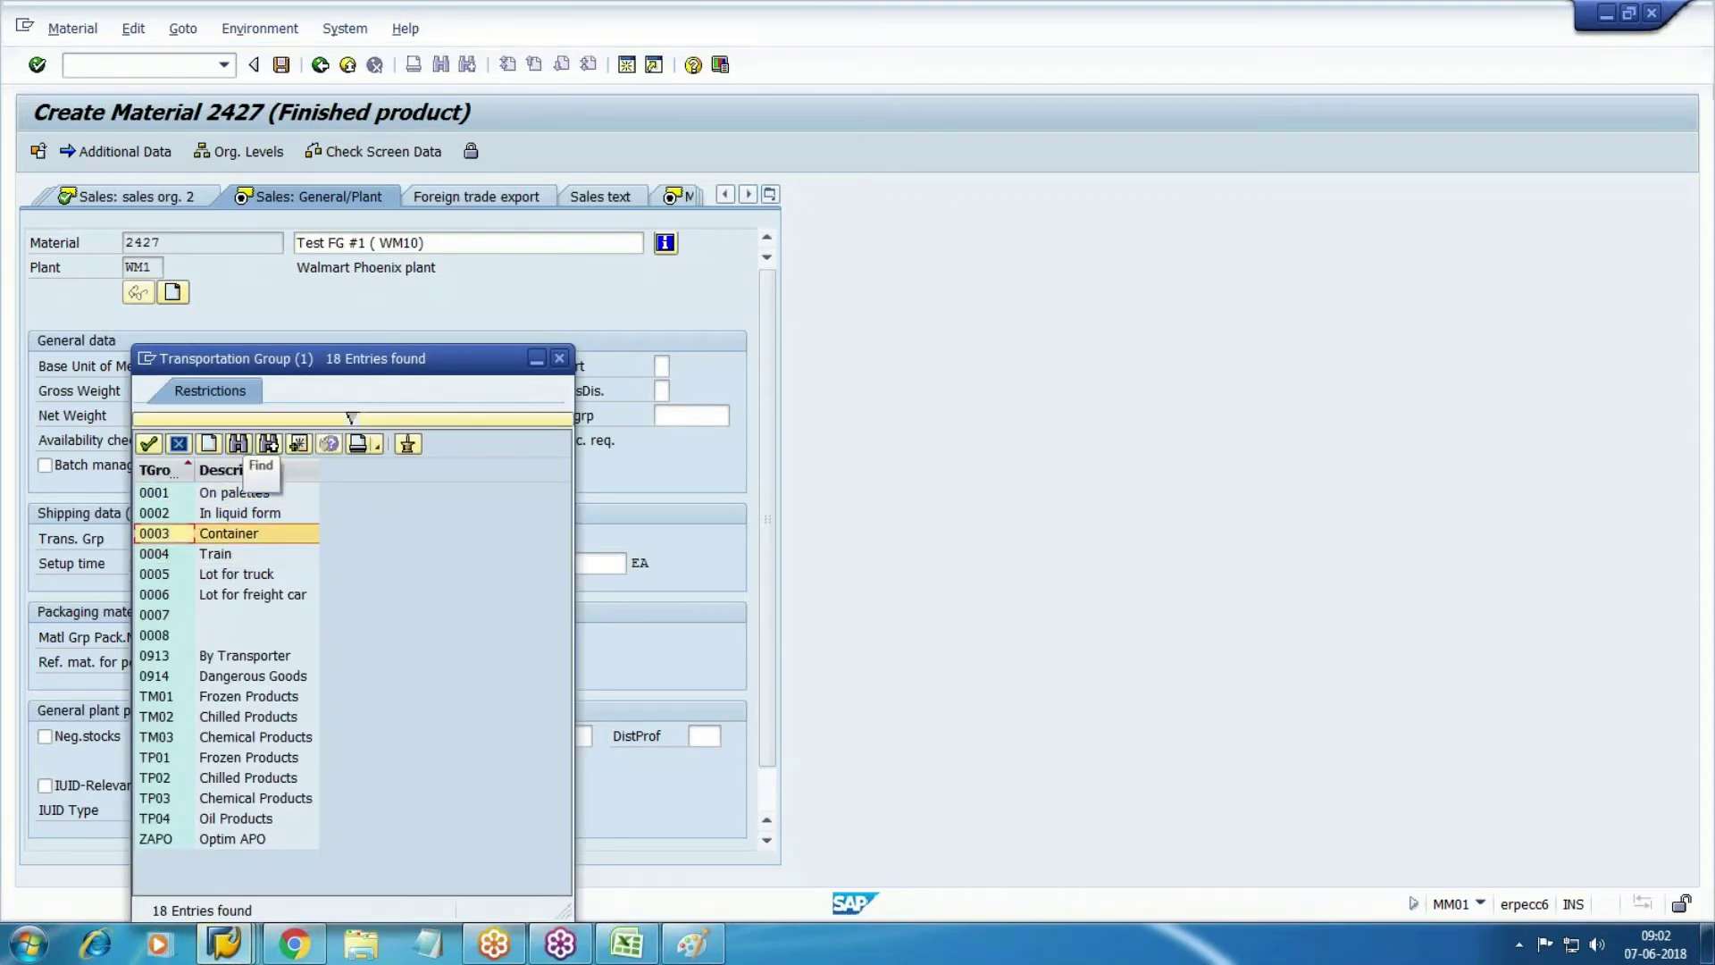
{"action": "key", "text": "Return"}
Set loading group to 0003 Manual and continue to the MRP 1 view.
{"action": "key", "text": "Tab"}
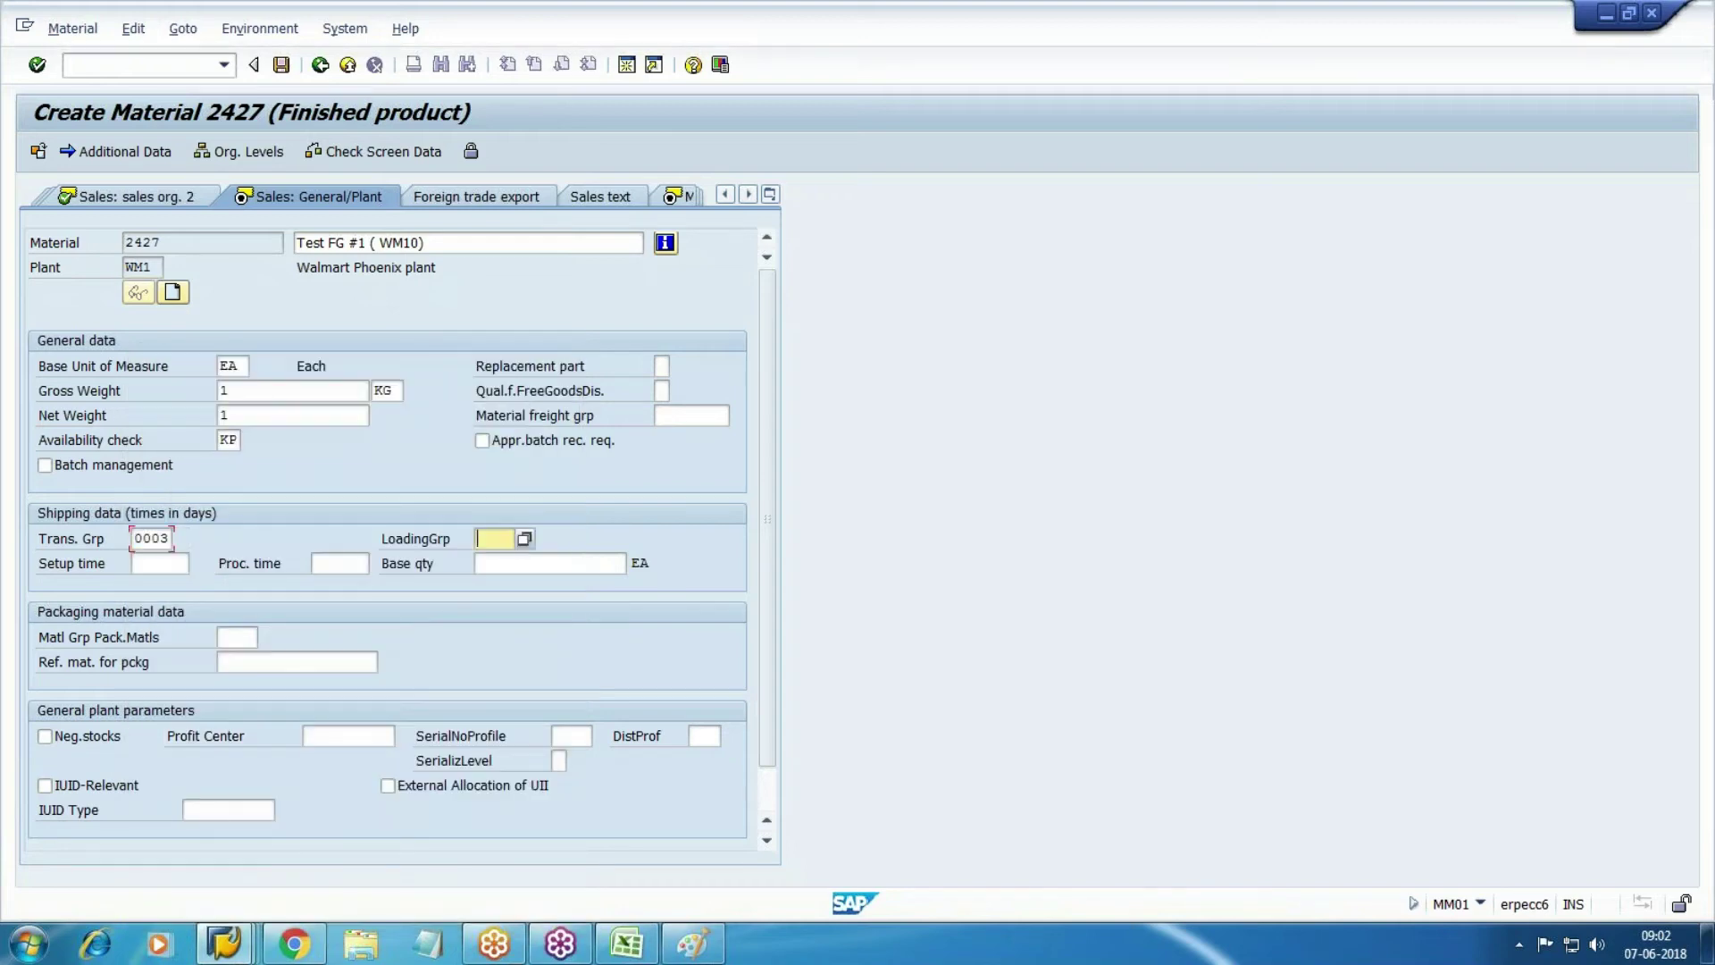
{"action": "key", "text": "F4"}
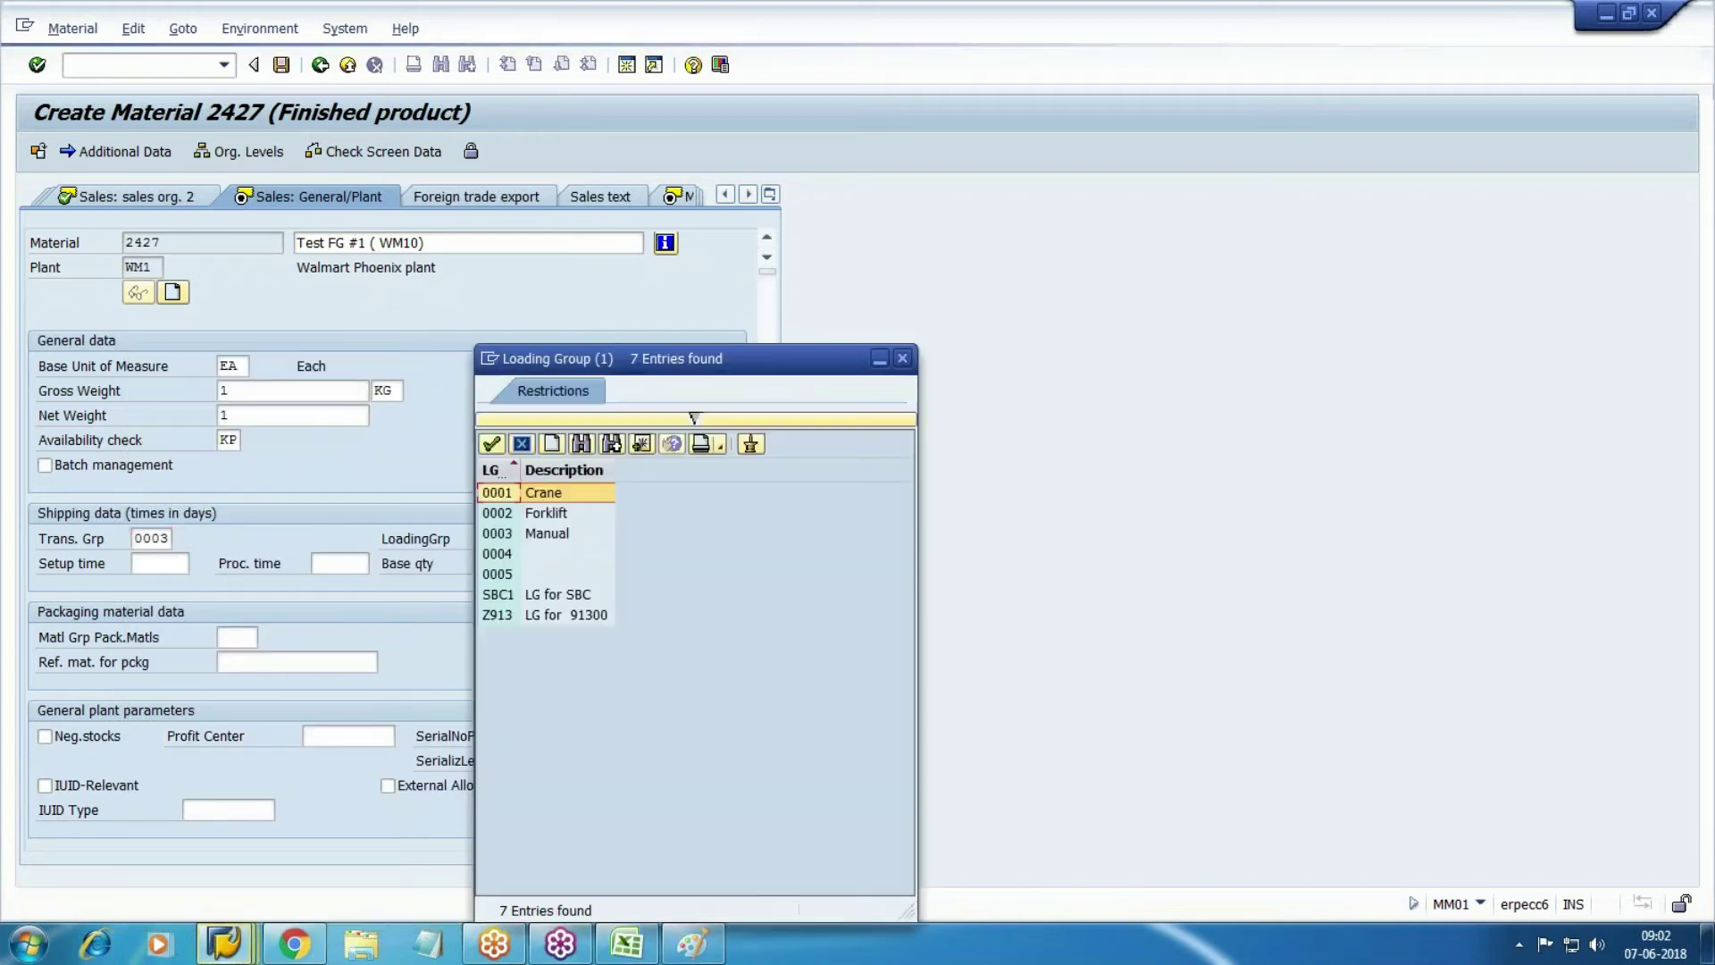
{"action": "key", "text": "Down"}
{"action": "key", "text": "Down"}
{"action": "key", "text": "Down"}
{"action": "key", "text": "Up"}
{"action": "key", "text": "Return"}
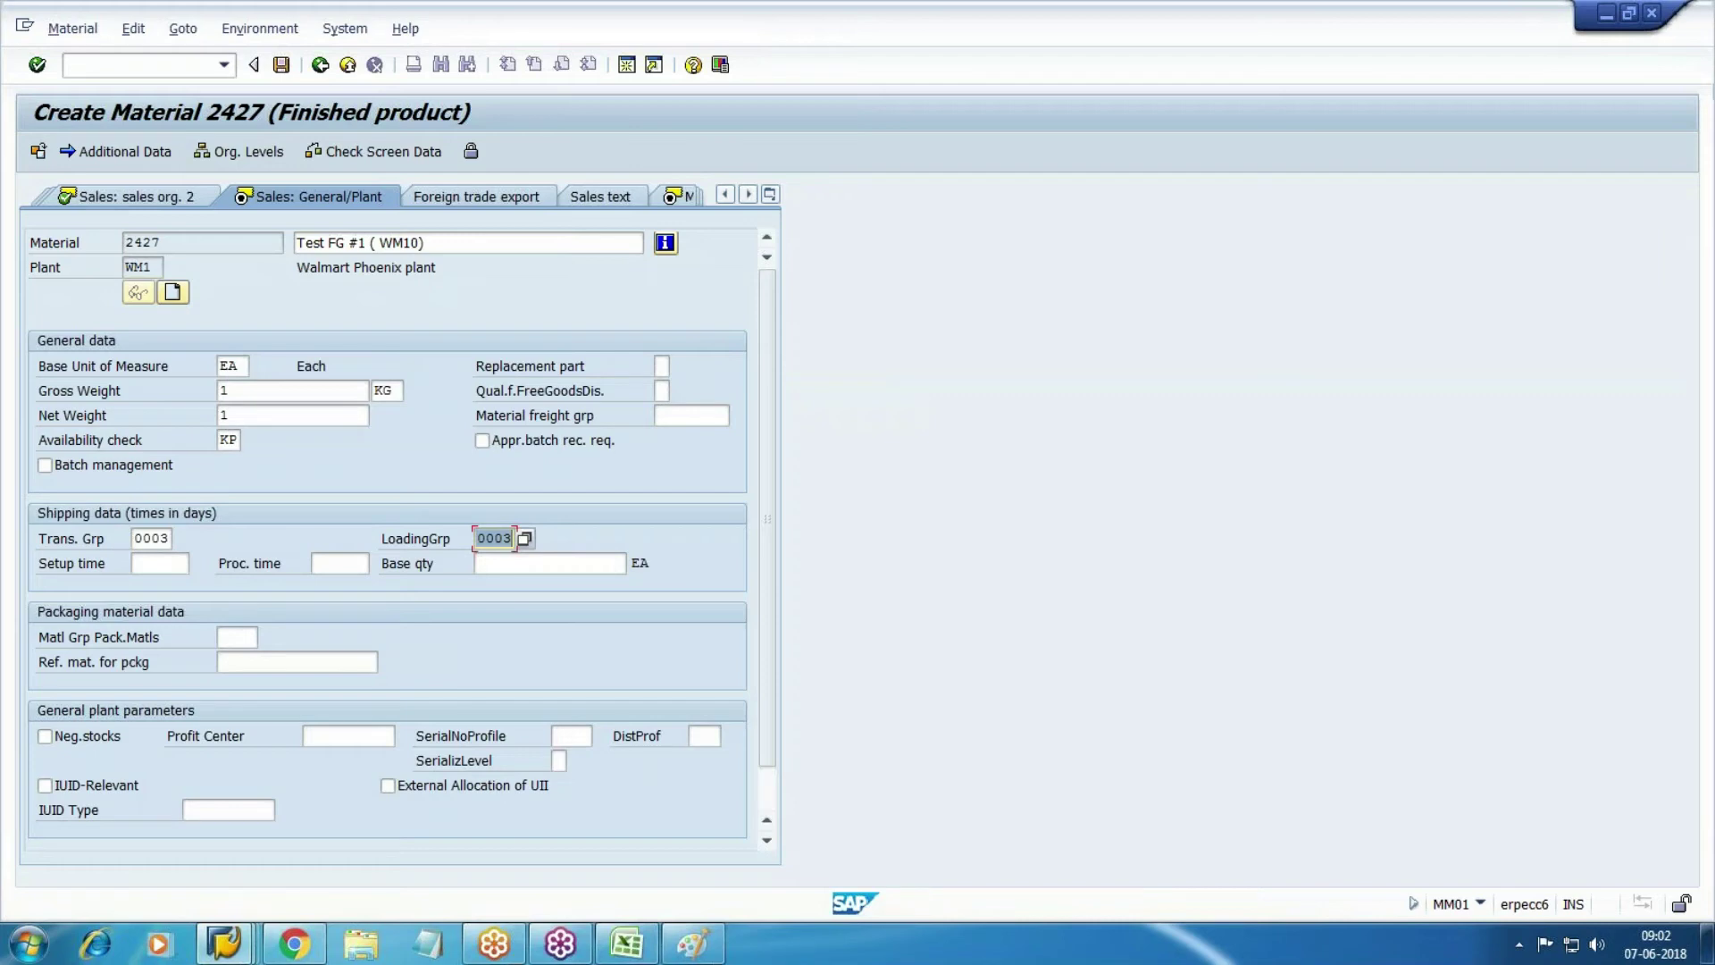
{"action": "key", "text": "Tab"}
{"action": "key", "text": "Tab"}
{"action": "key", "text": "Tab"}
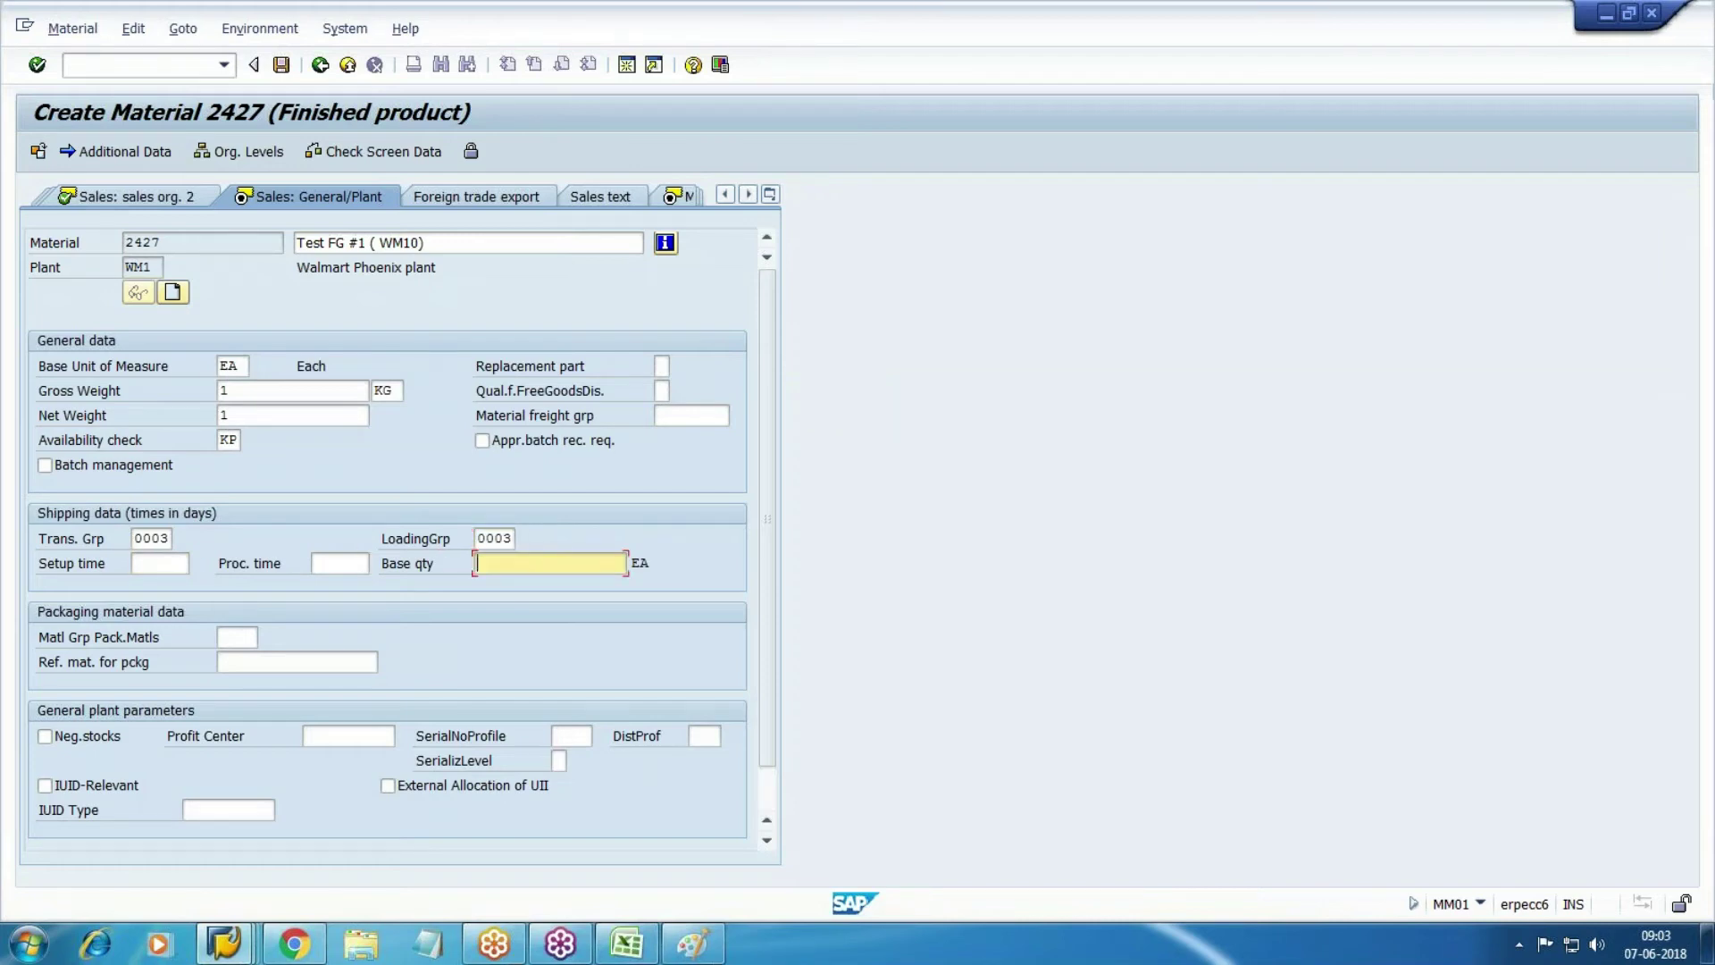
{"action": "key", "text": "Return"}
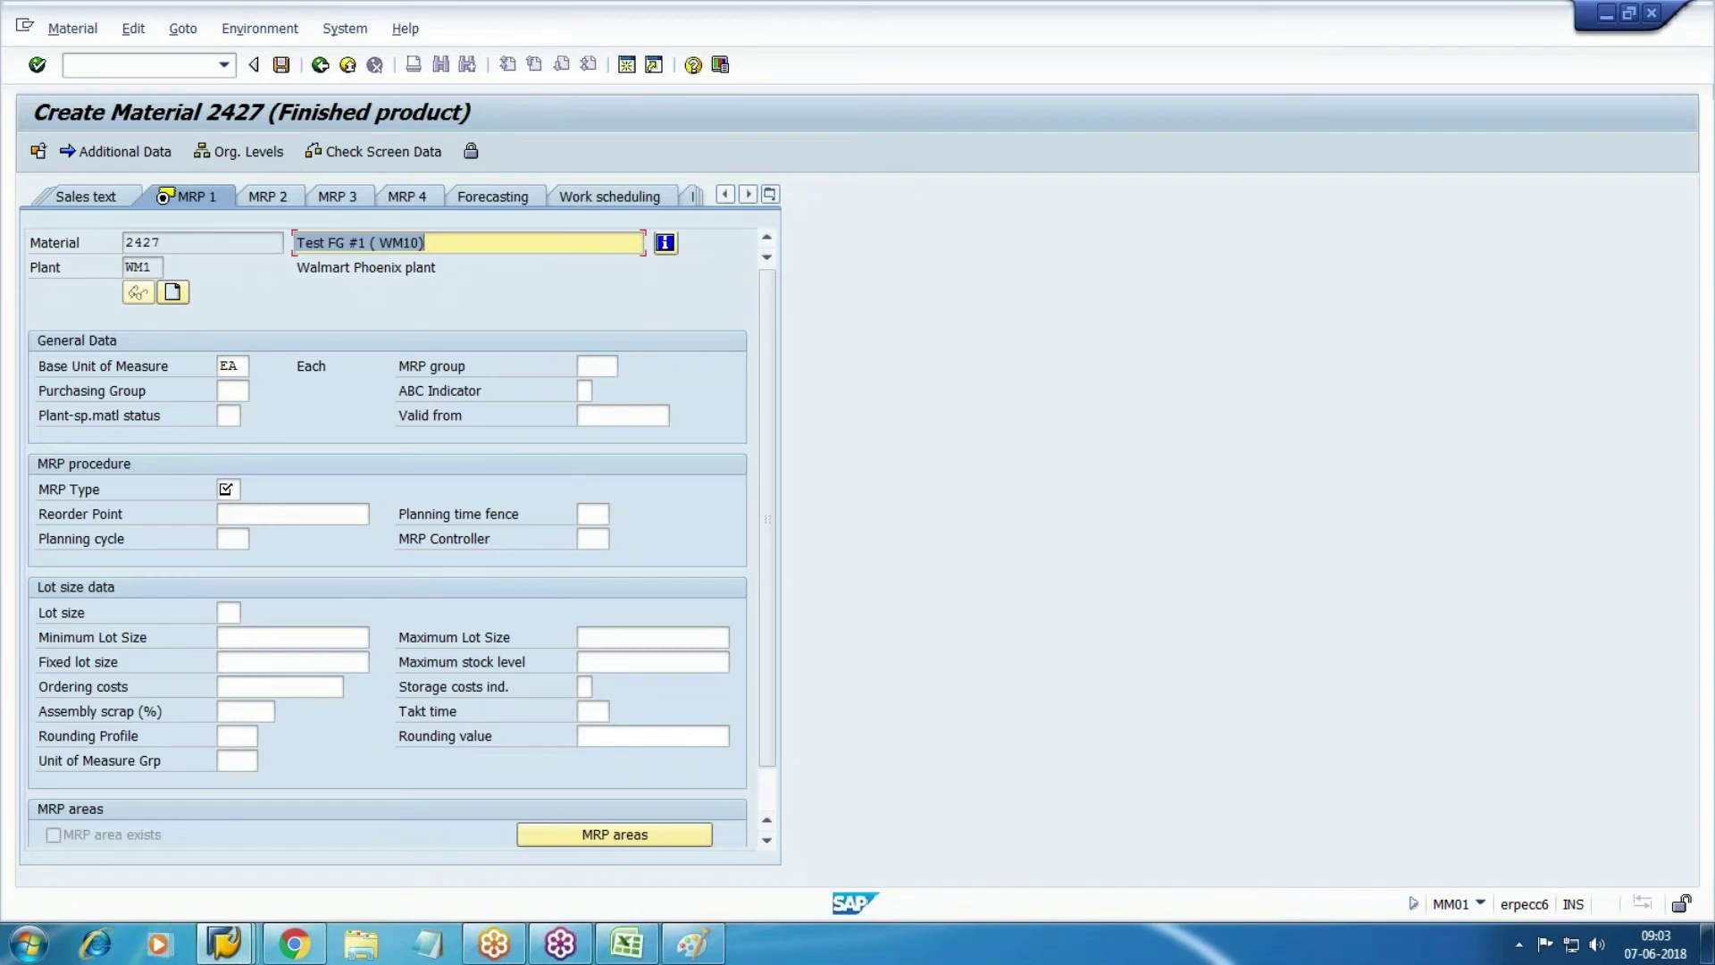
Pick MRP type ND (No planning) and continue to the Accounting 1 view.
{"action": "left_click", "coordinate": [229, 489]}
{"action": "left_click", "coordinate": [226, 490]}
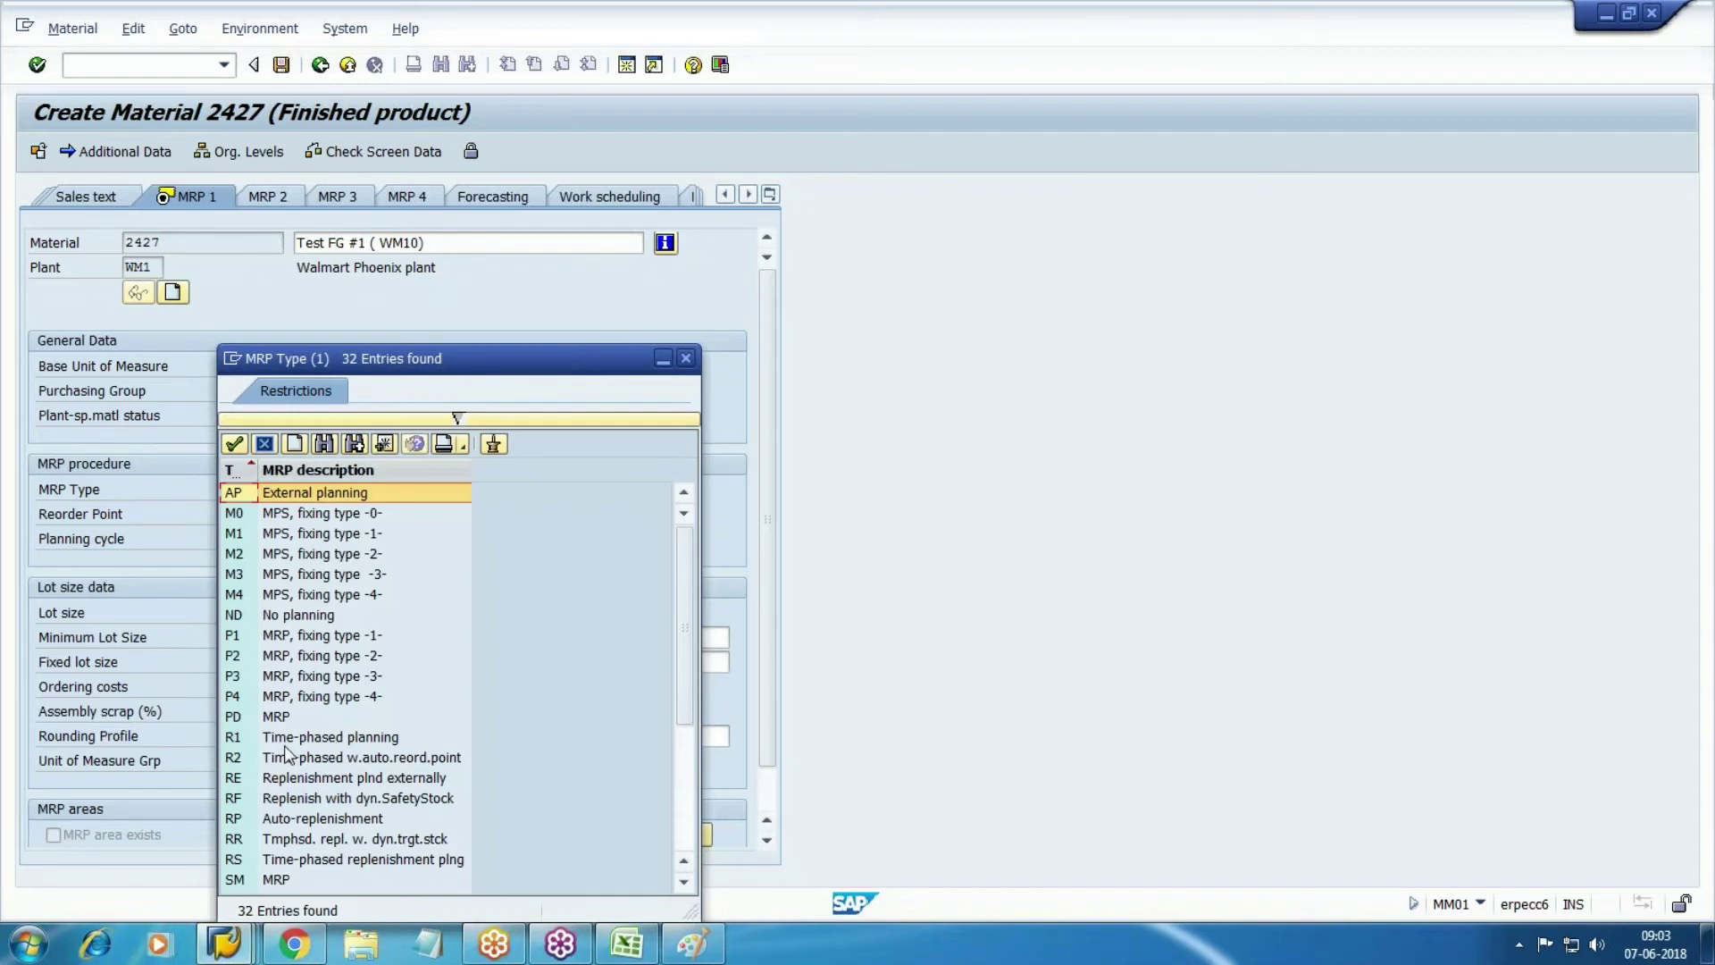
{"action": "double_click", "coordinate": [312, 616]}
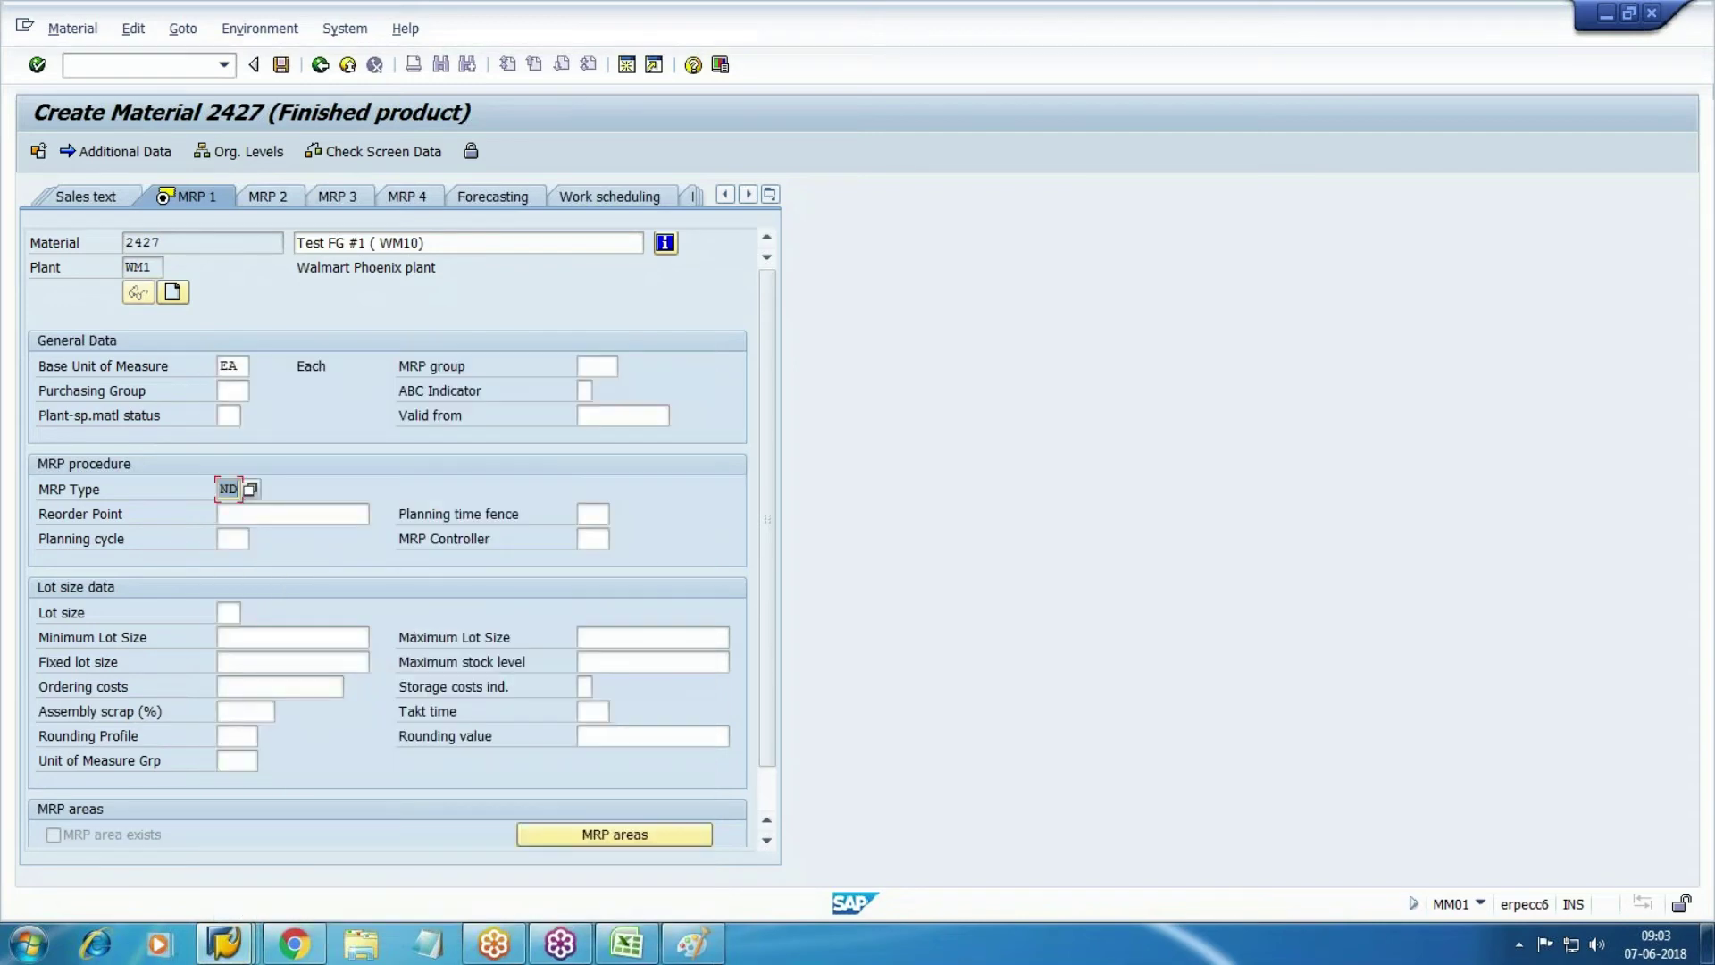
{"action": "key", "text": "Return"}
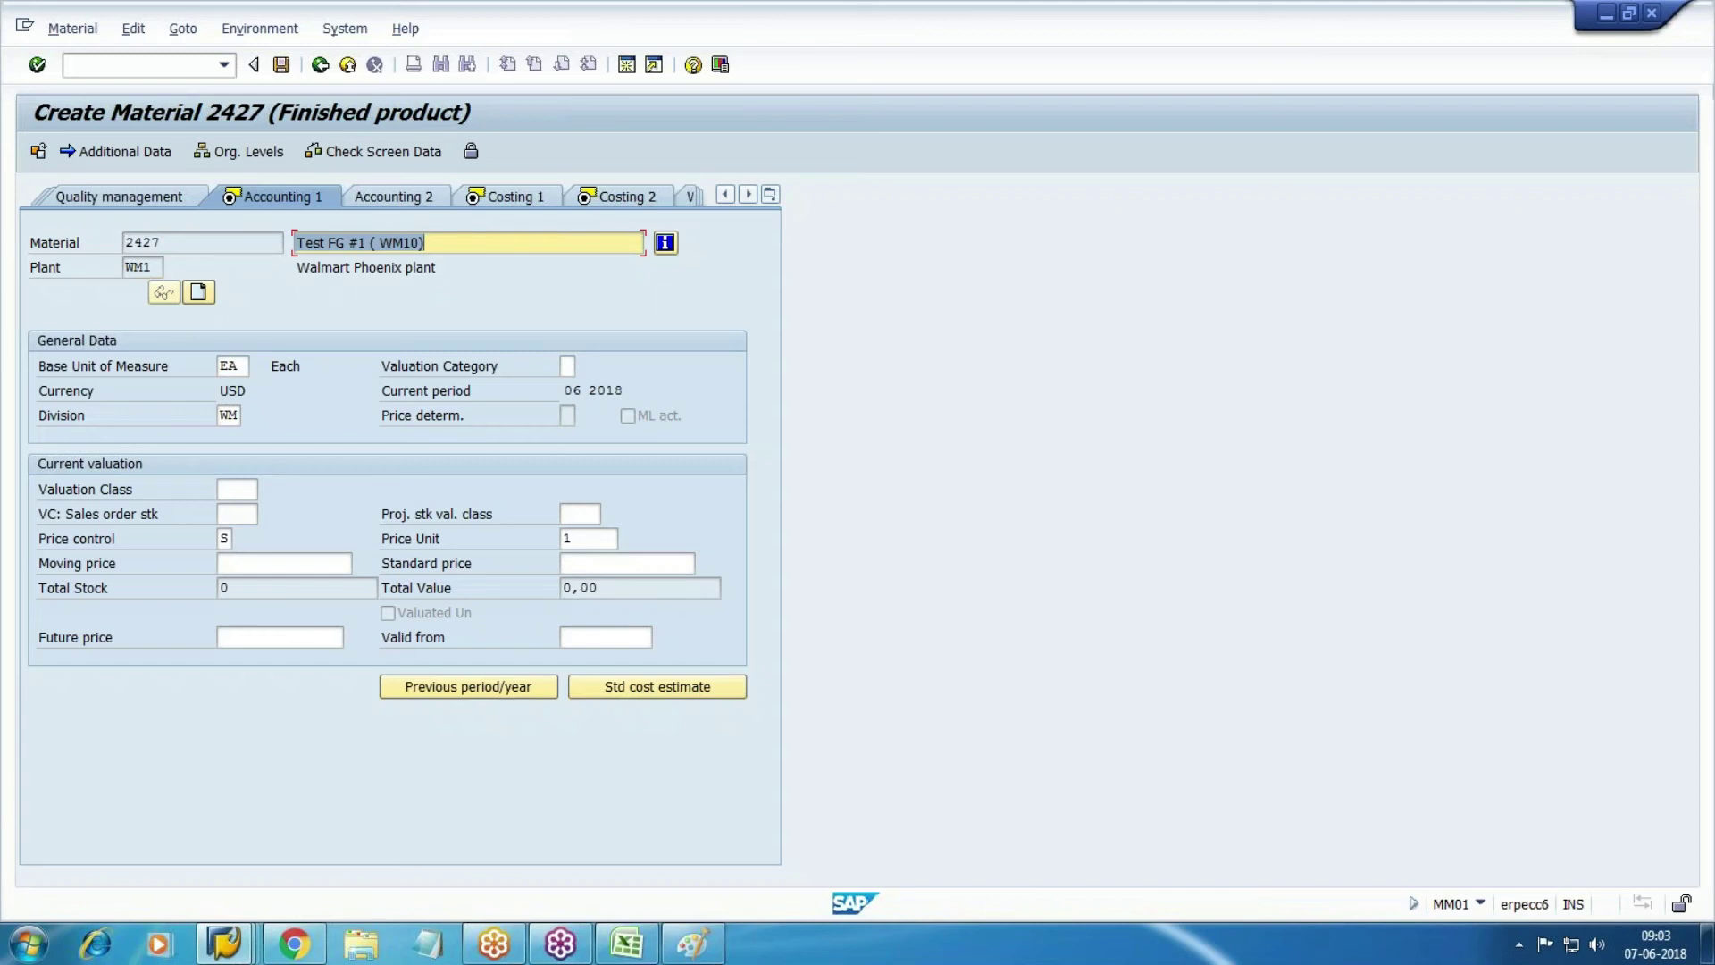
Enter a standard price of 500 on the Accounting 1 view.
{"action": "left_click", "coordinate": [626, 570]}
{"action": "type", "text": "500"}
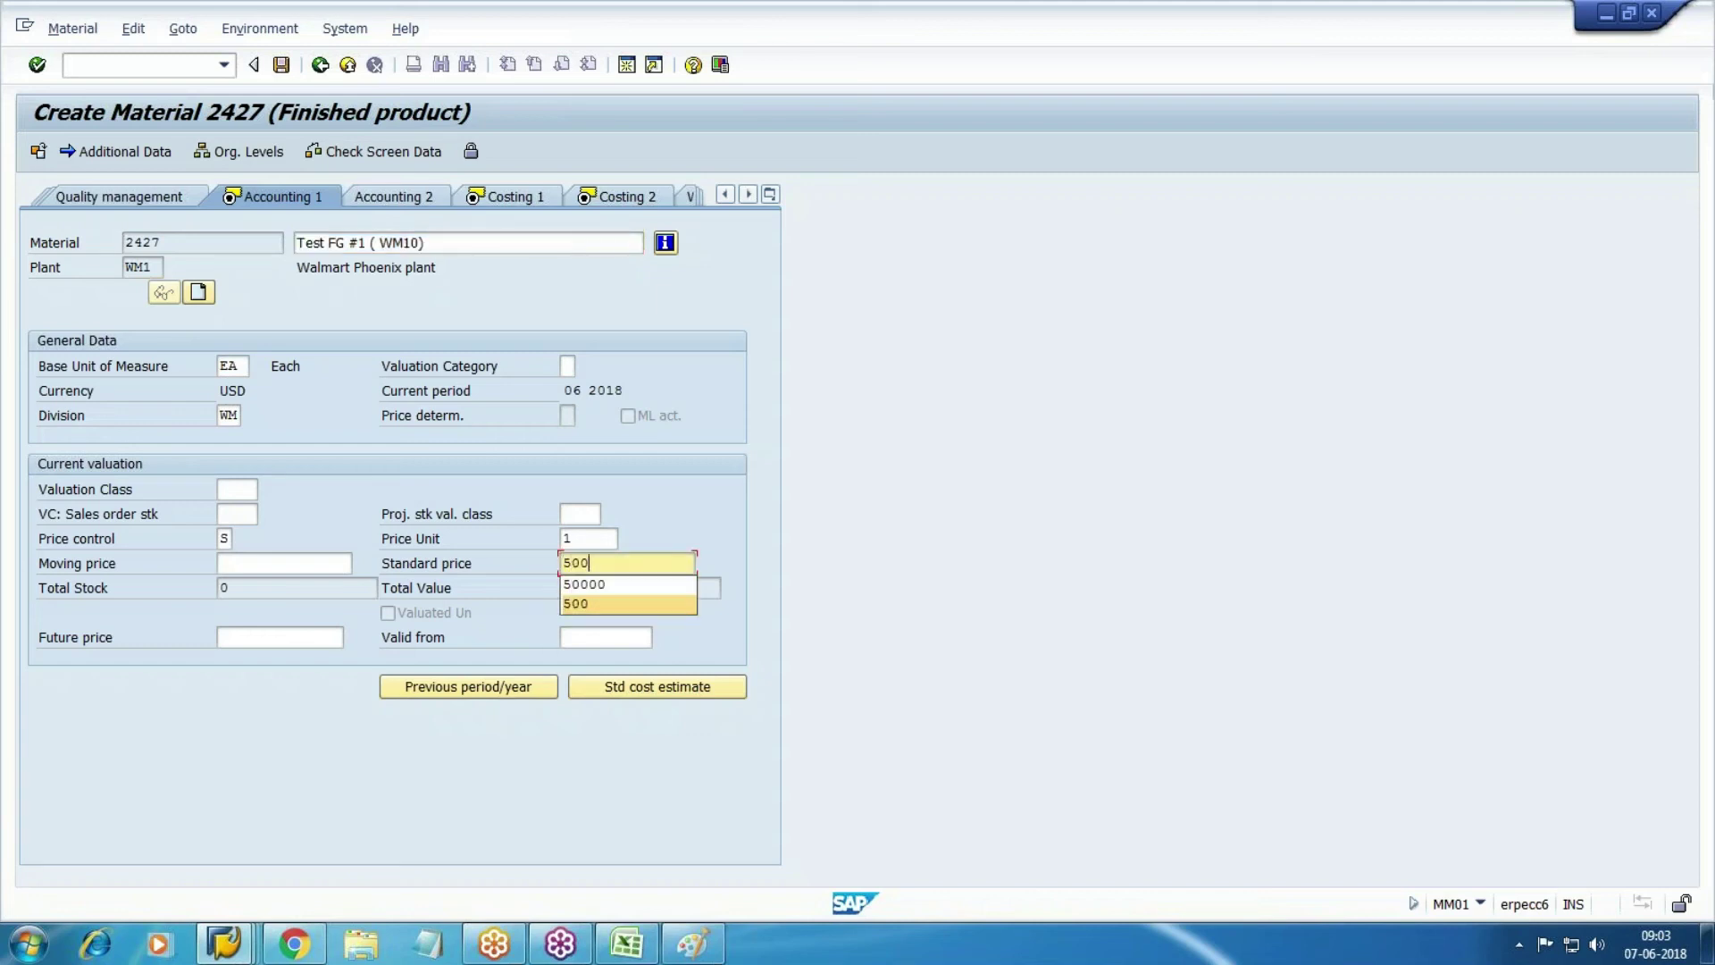
{"action": "key", "text": "Return"}
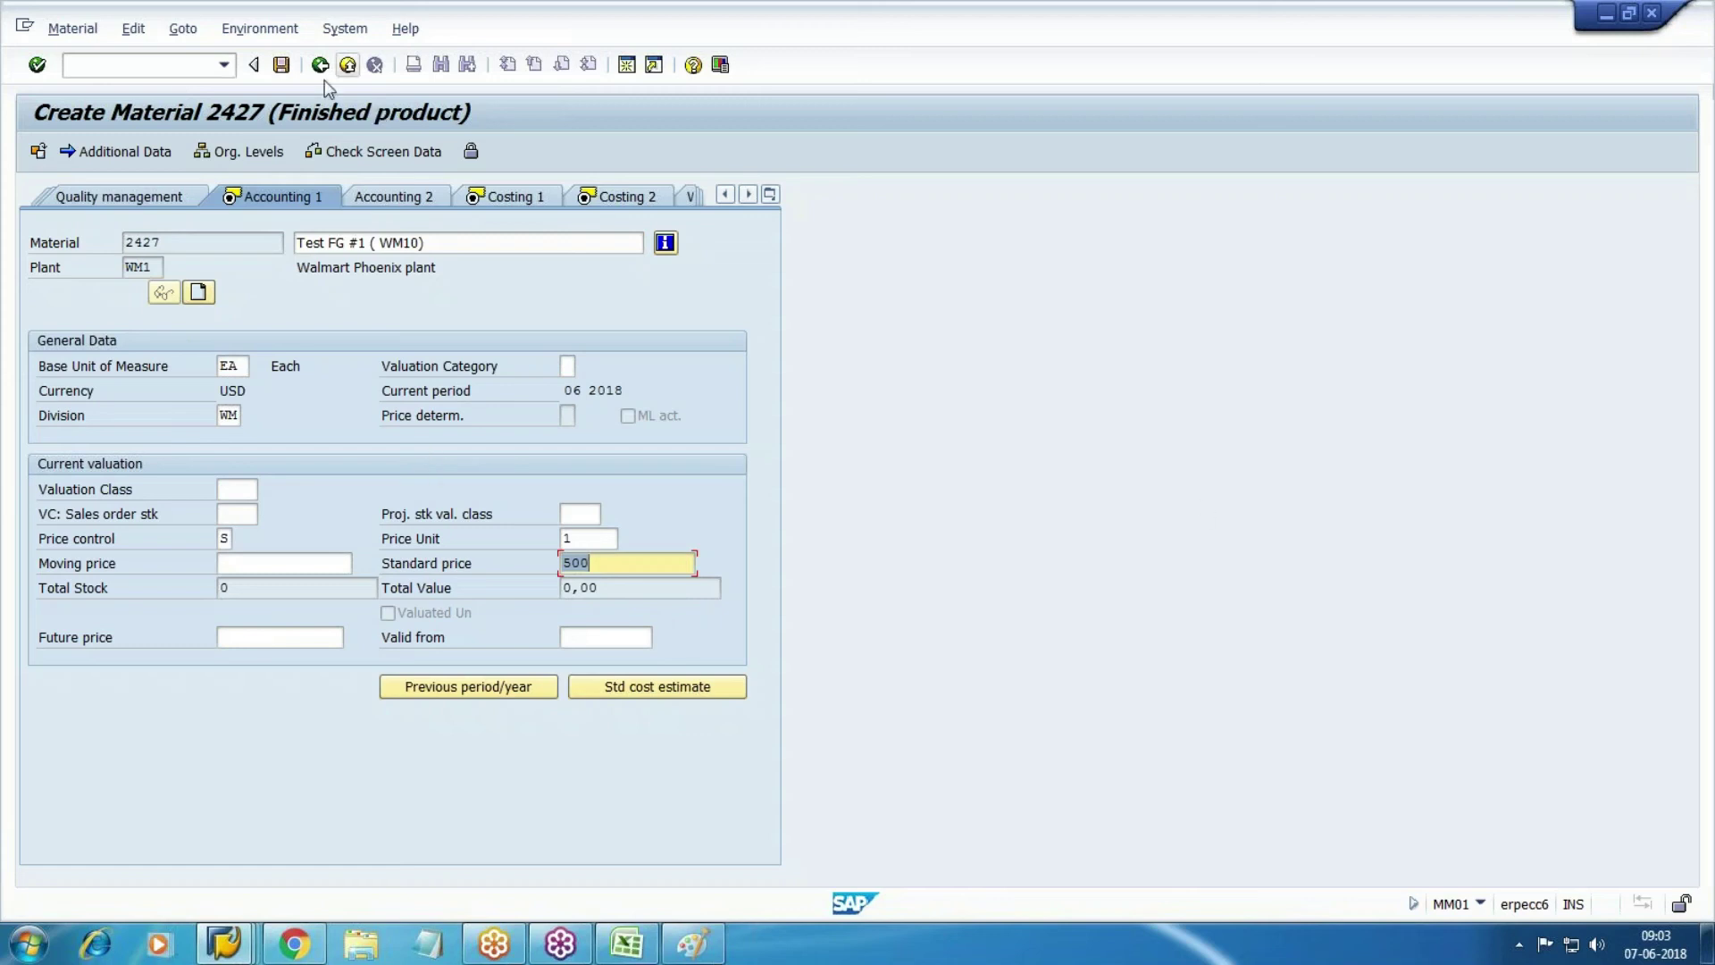
{"action": "left_click", "coordinate": [282, 65]}
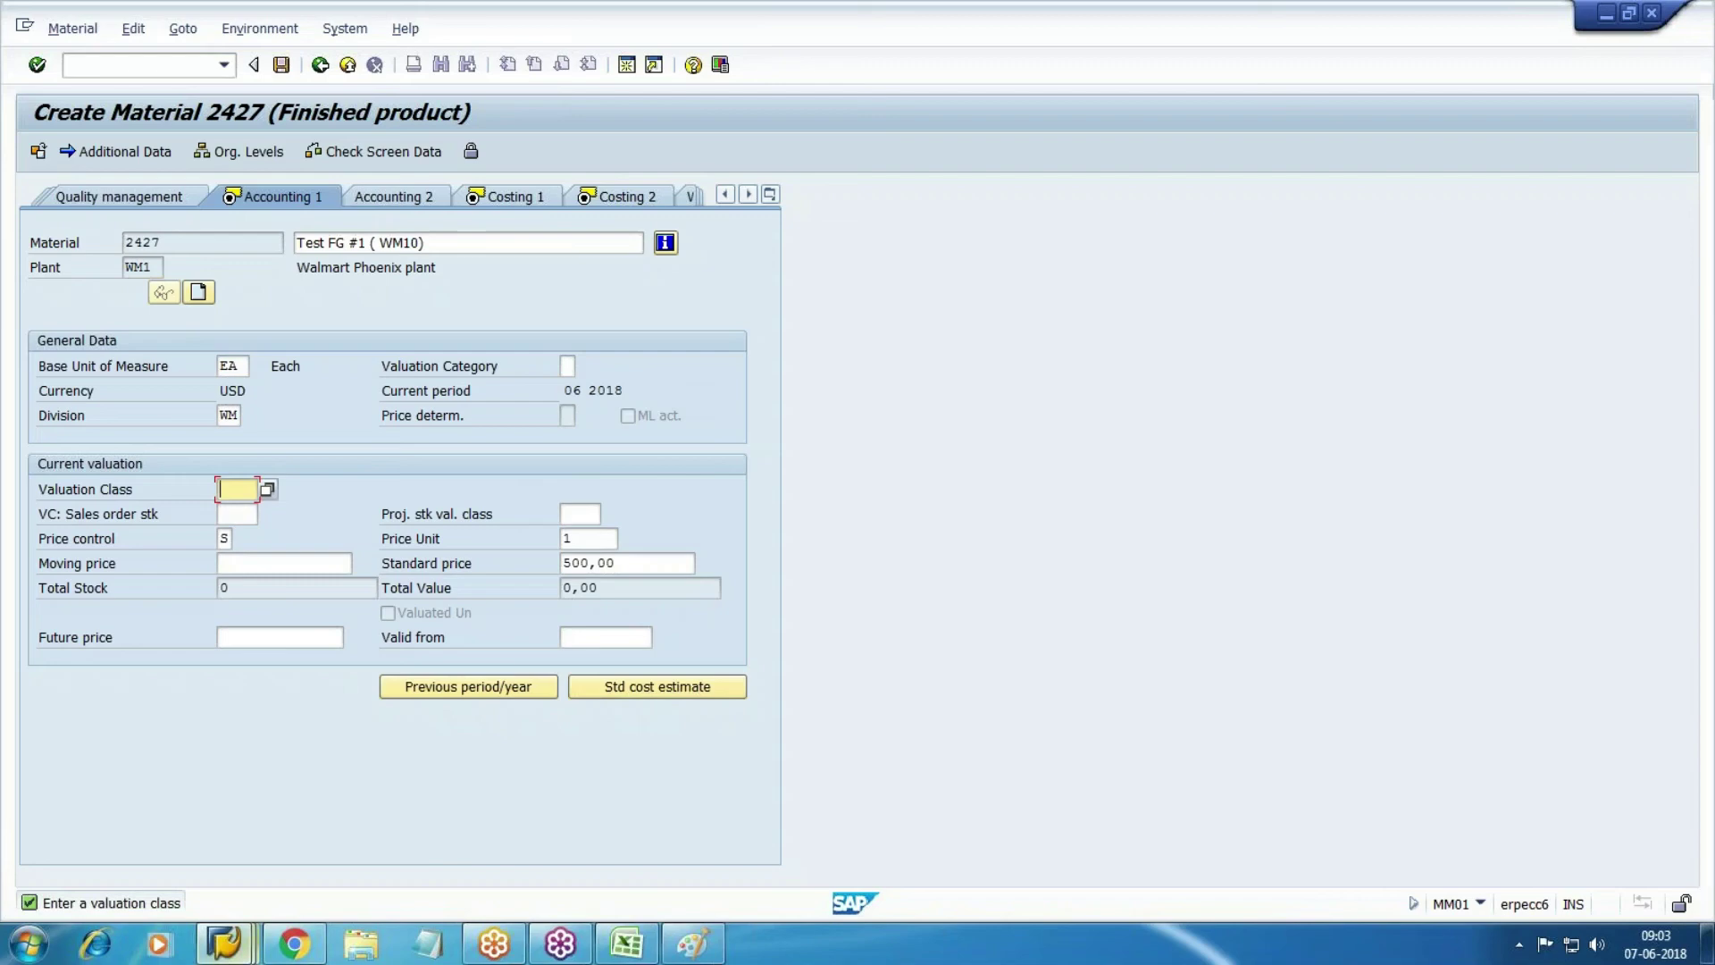
Look up the FG valuation class in Working Notes and enter WM3 in SAP.
{"action": "left_click", "coordinate": [294, 944]}
{"action": "scroll", "coordinate": [682, 483], "scroll_direction": "up", "scroll_amount": 5}
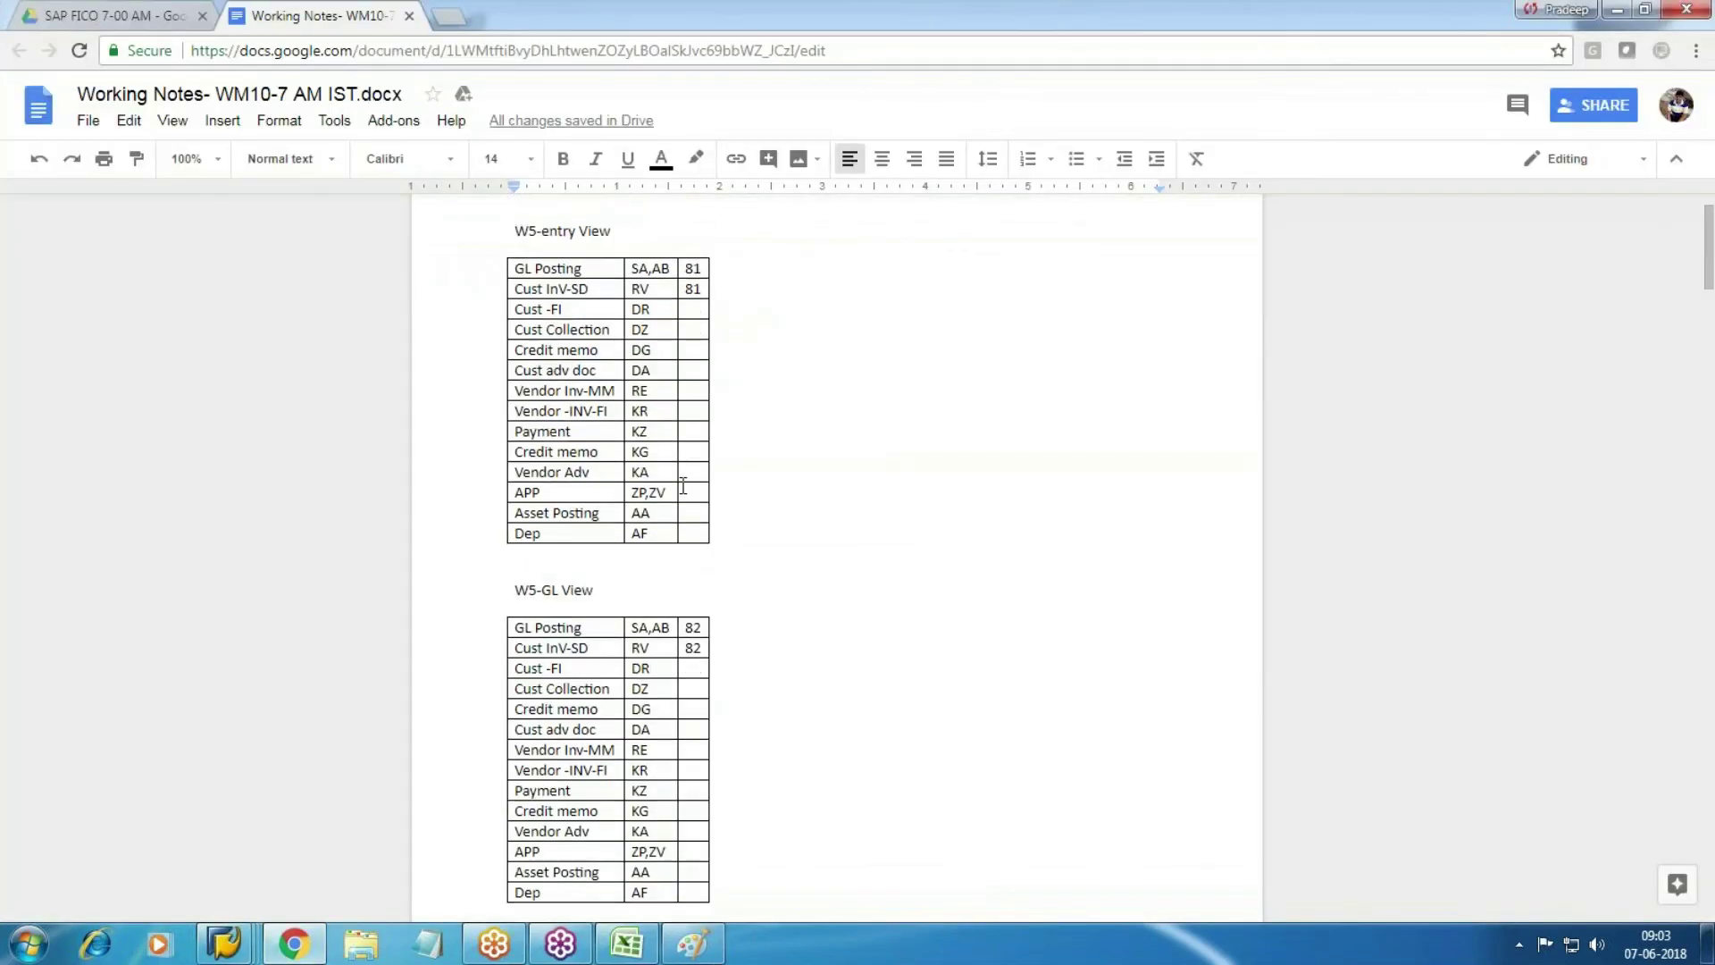
{"action": "scroll", "coordinate": [681, 483], "scroll_direction": "down", "scroll_amount": 9}
{"action": "scroll", "coordinate": [682, 483], "scroll_direction": "down", "scroll_amount": 3}
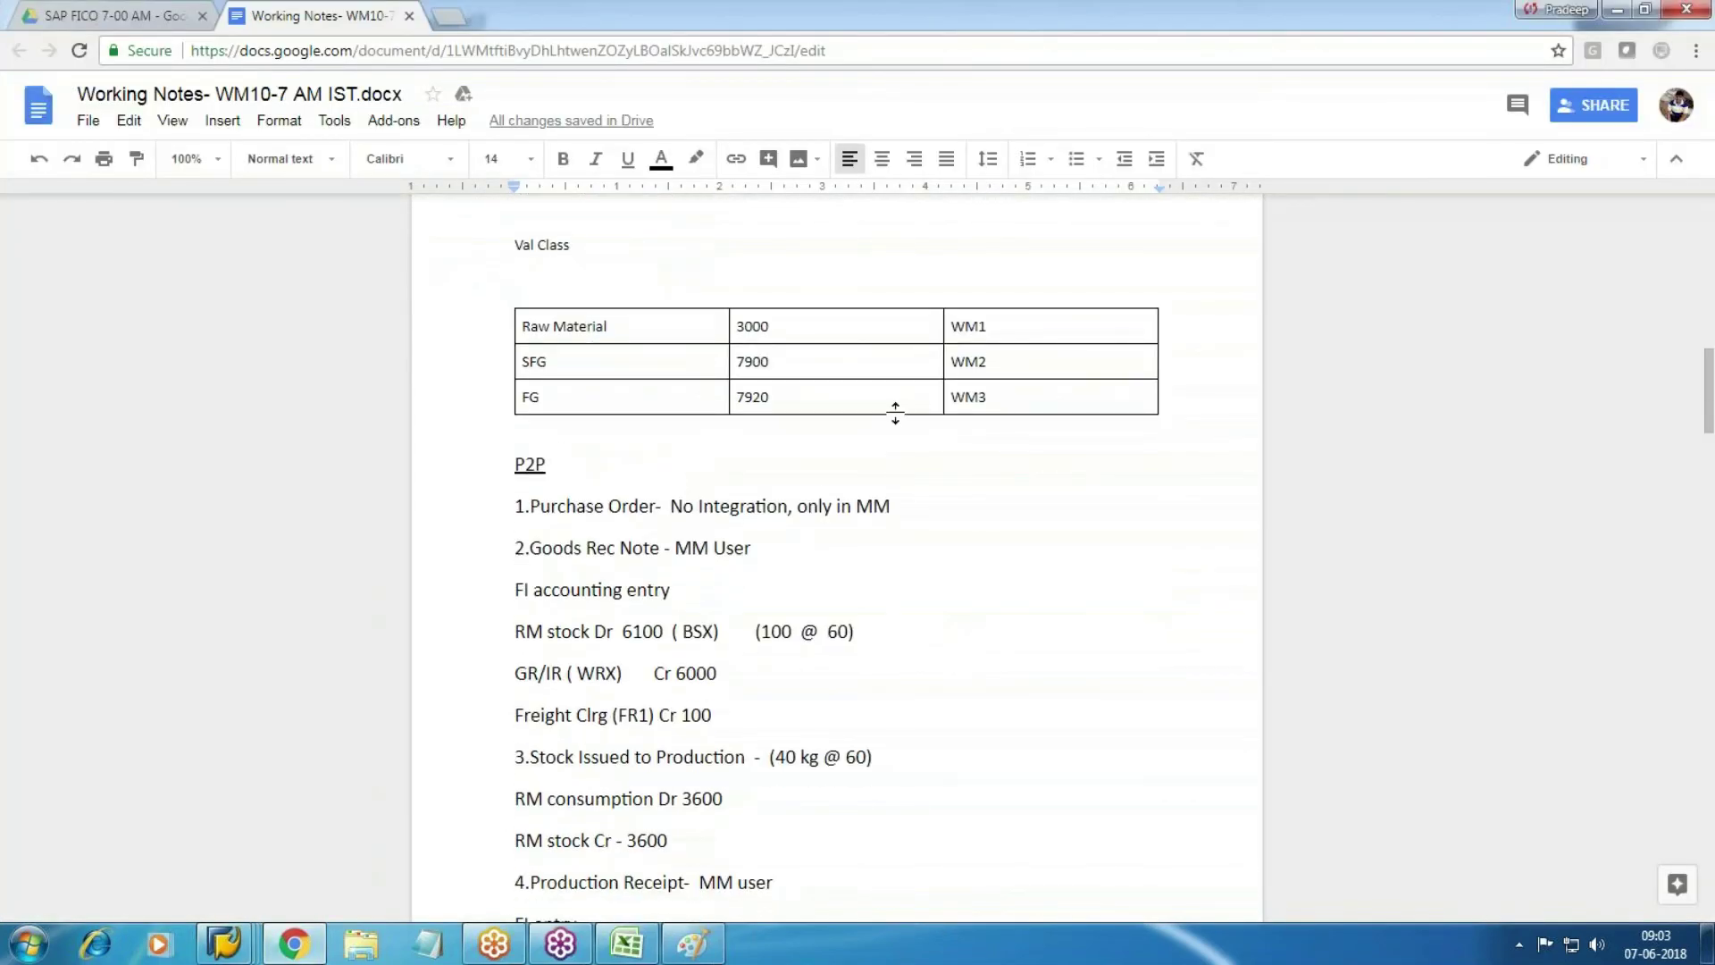
{"action": "left_click", "coordinate": [1057, 390]}
{"action": "key", "text": "alt+Tab"}
{"action": "type", "text": "WM3"}
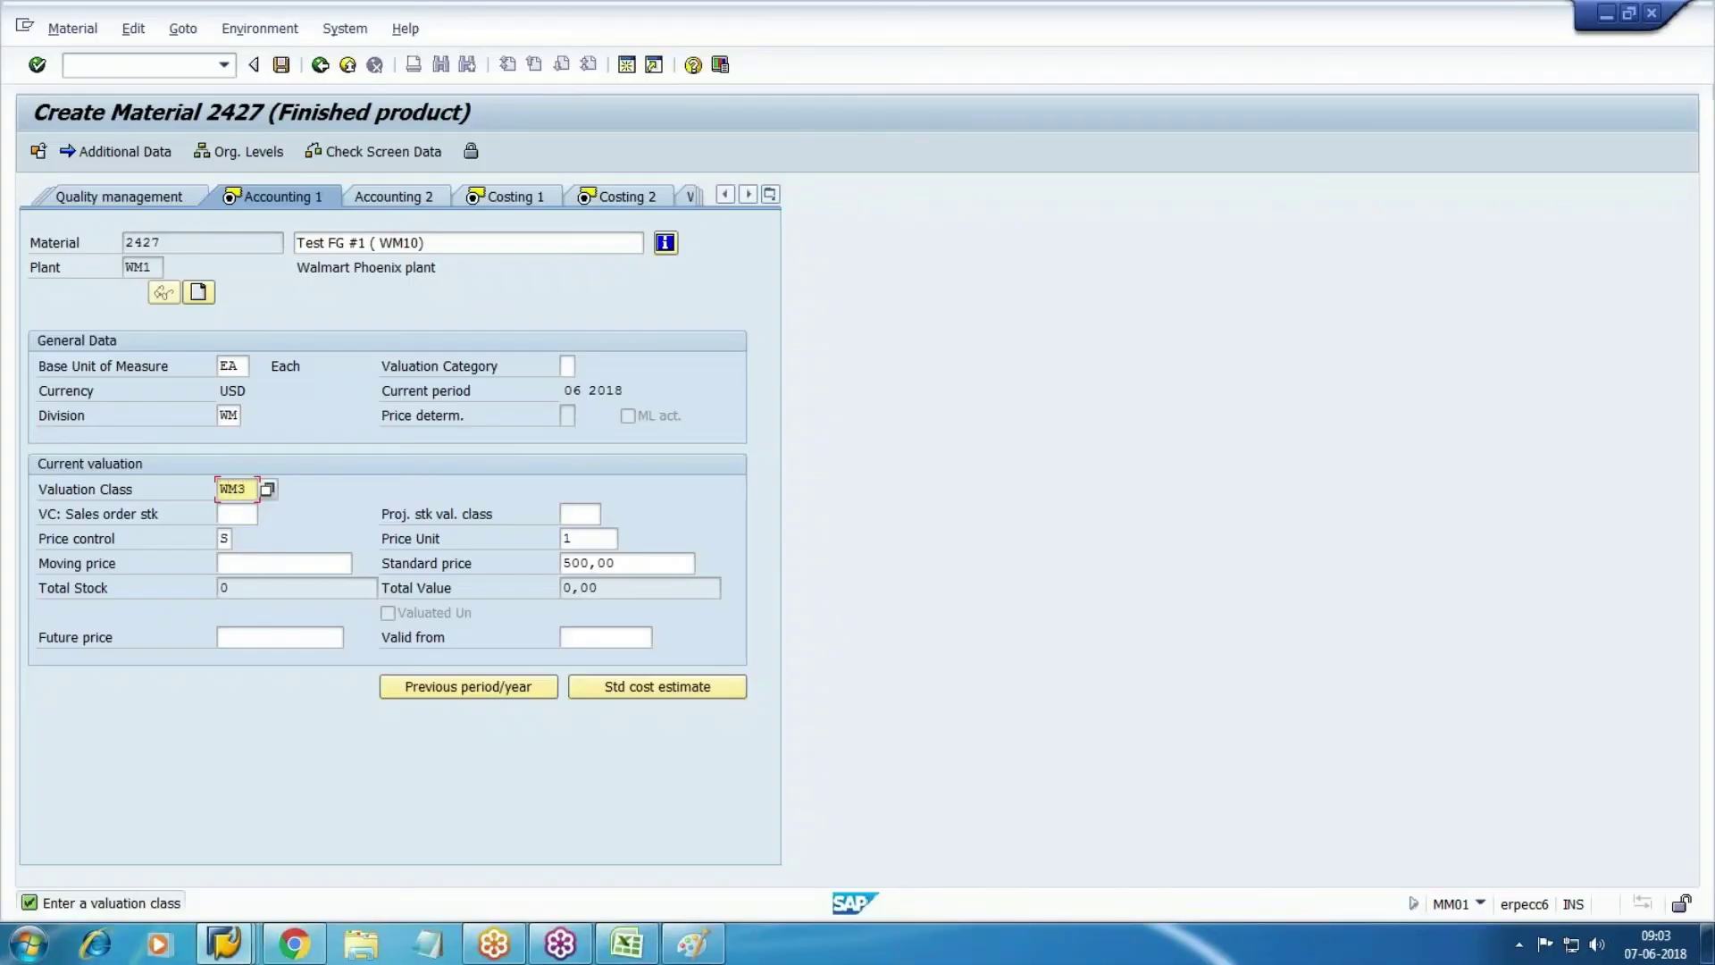
{"action": "key", "text": "Return"}
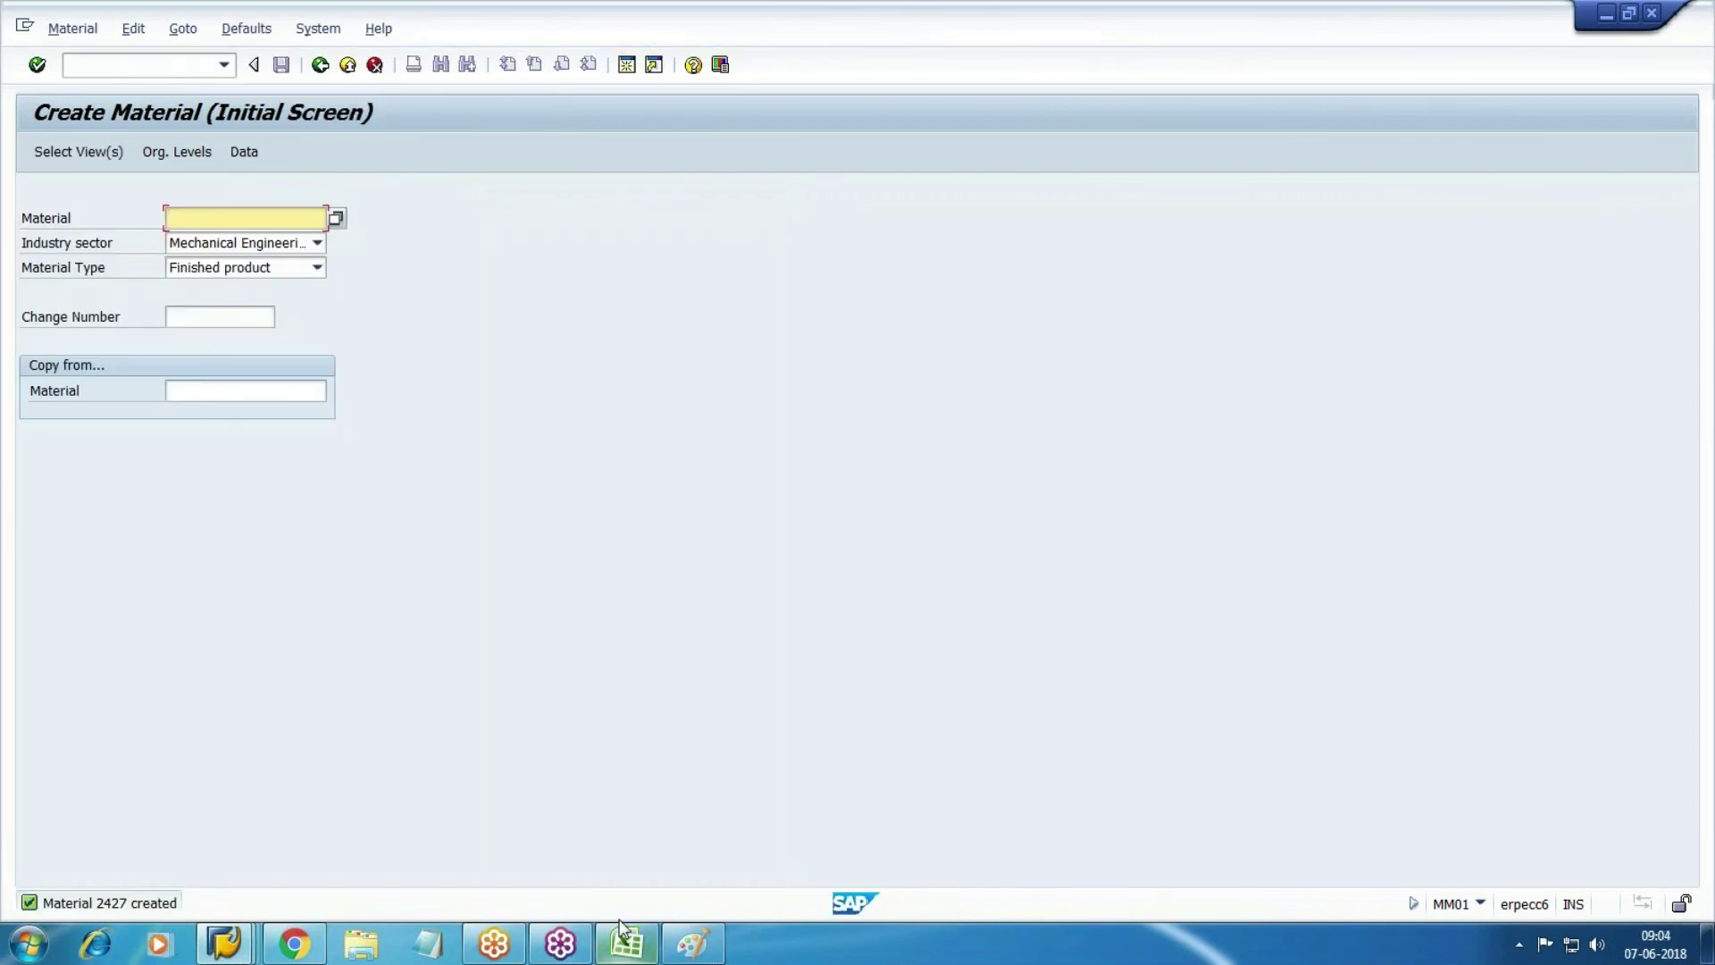
Add a line 'FG Mat # 2427' below the Partner Role table, then return to SAP.
{"action": "left_click", "coordinate": [294, 944]}
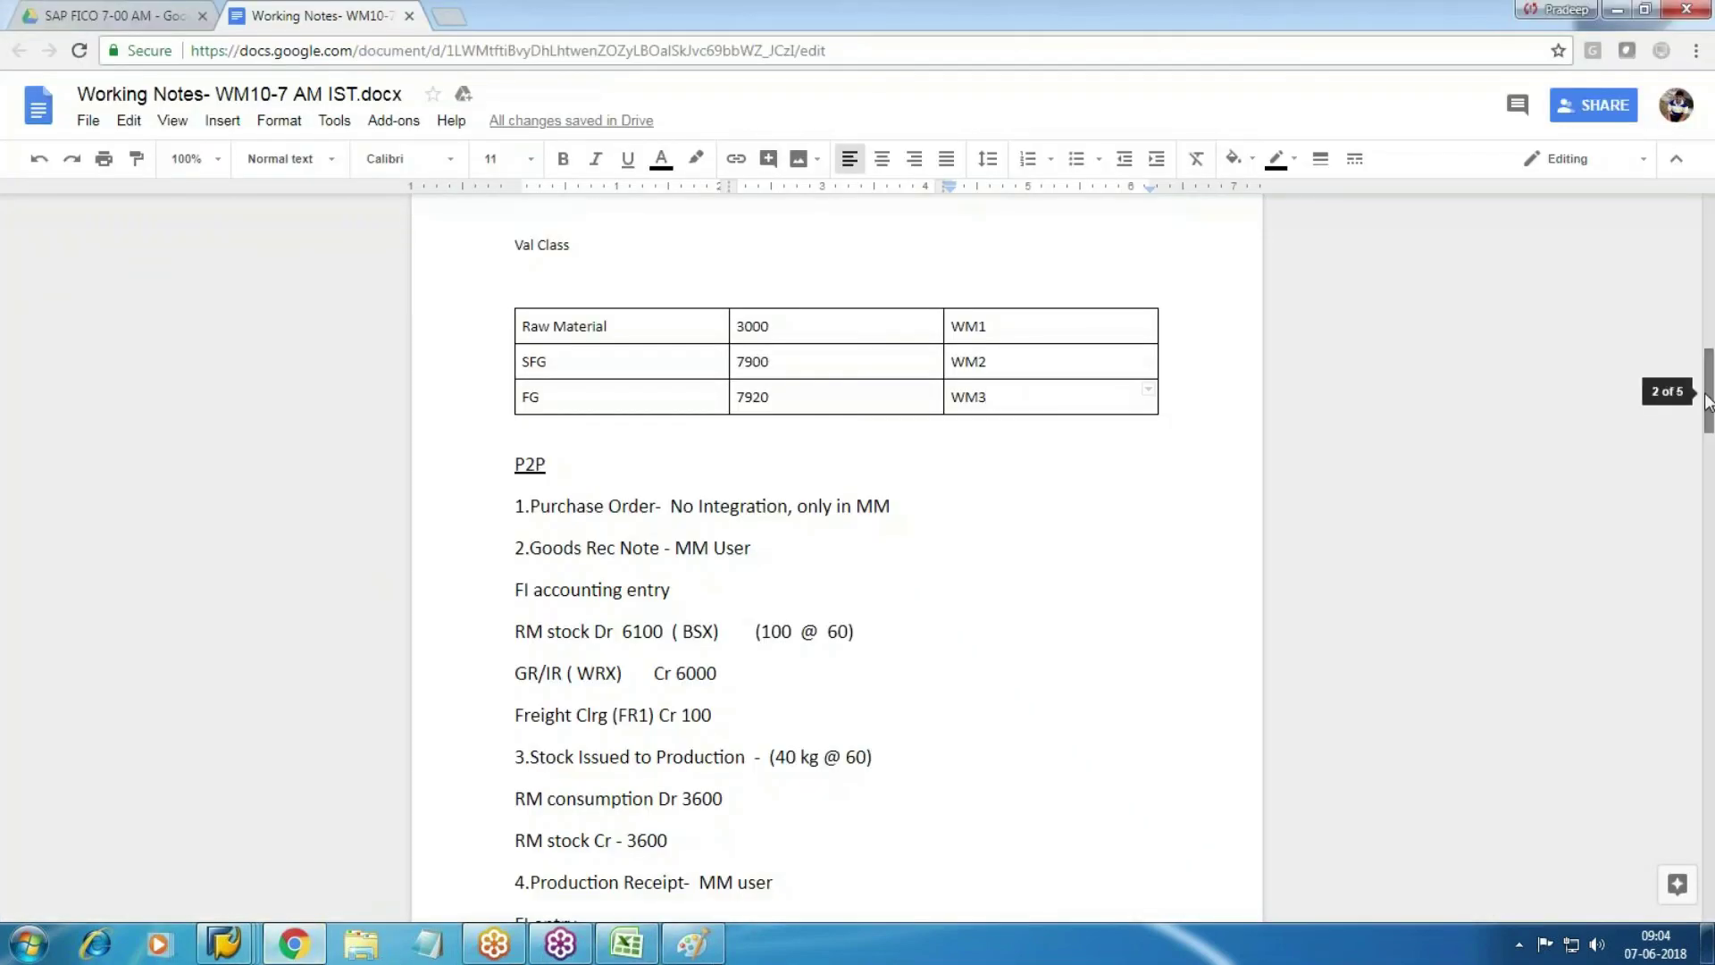
{"action": "left_click_drag", "start_coordinate": [1708, 399], "coordinate": [1708, 836]}
{"action": "left_click", "coordinate": [842, 785]}
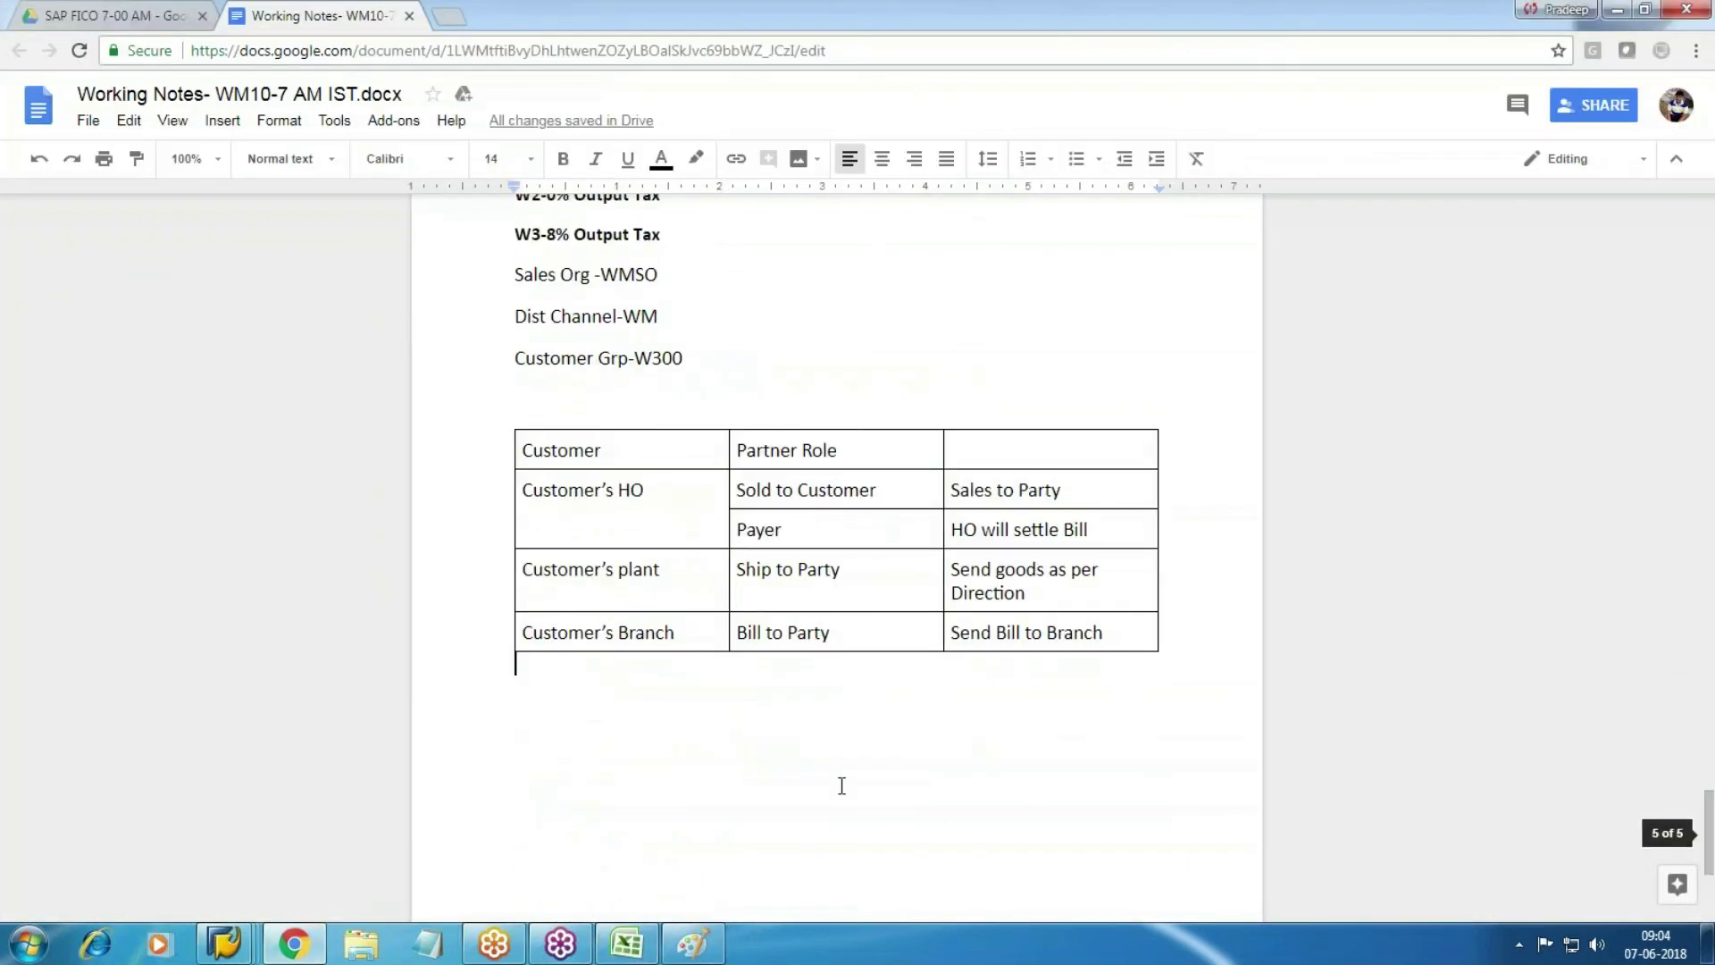
{"action": "key", "text": "Return"}
{"action": "type", "text": "FG"}
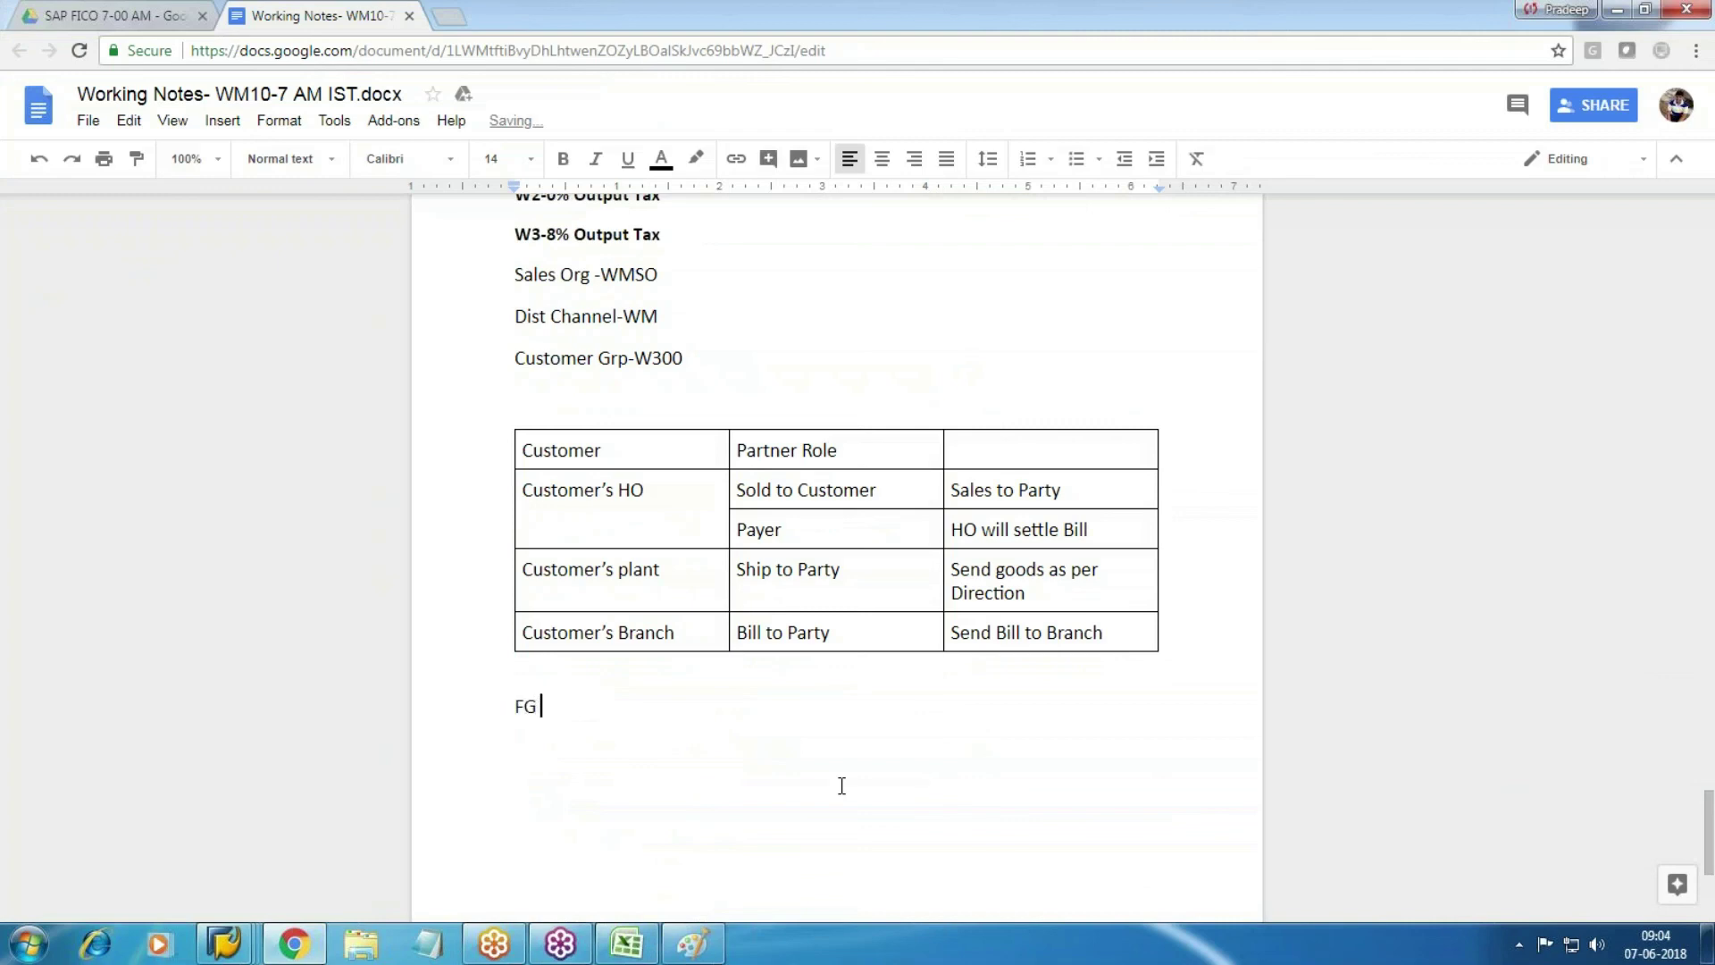
{"action": "type", "text": " Mat # 2427"}
{"action": "key", "text": "alt+Tab"}
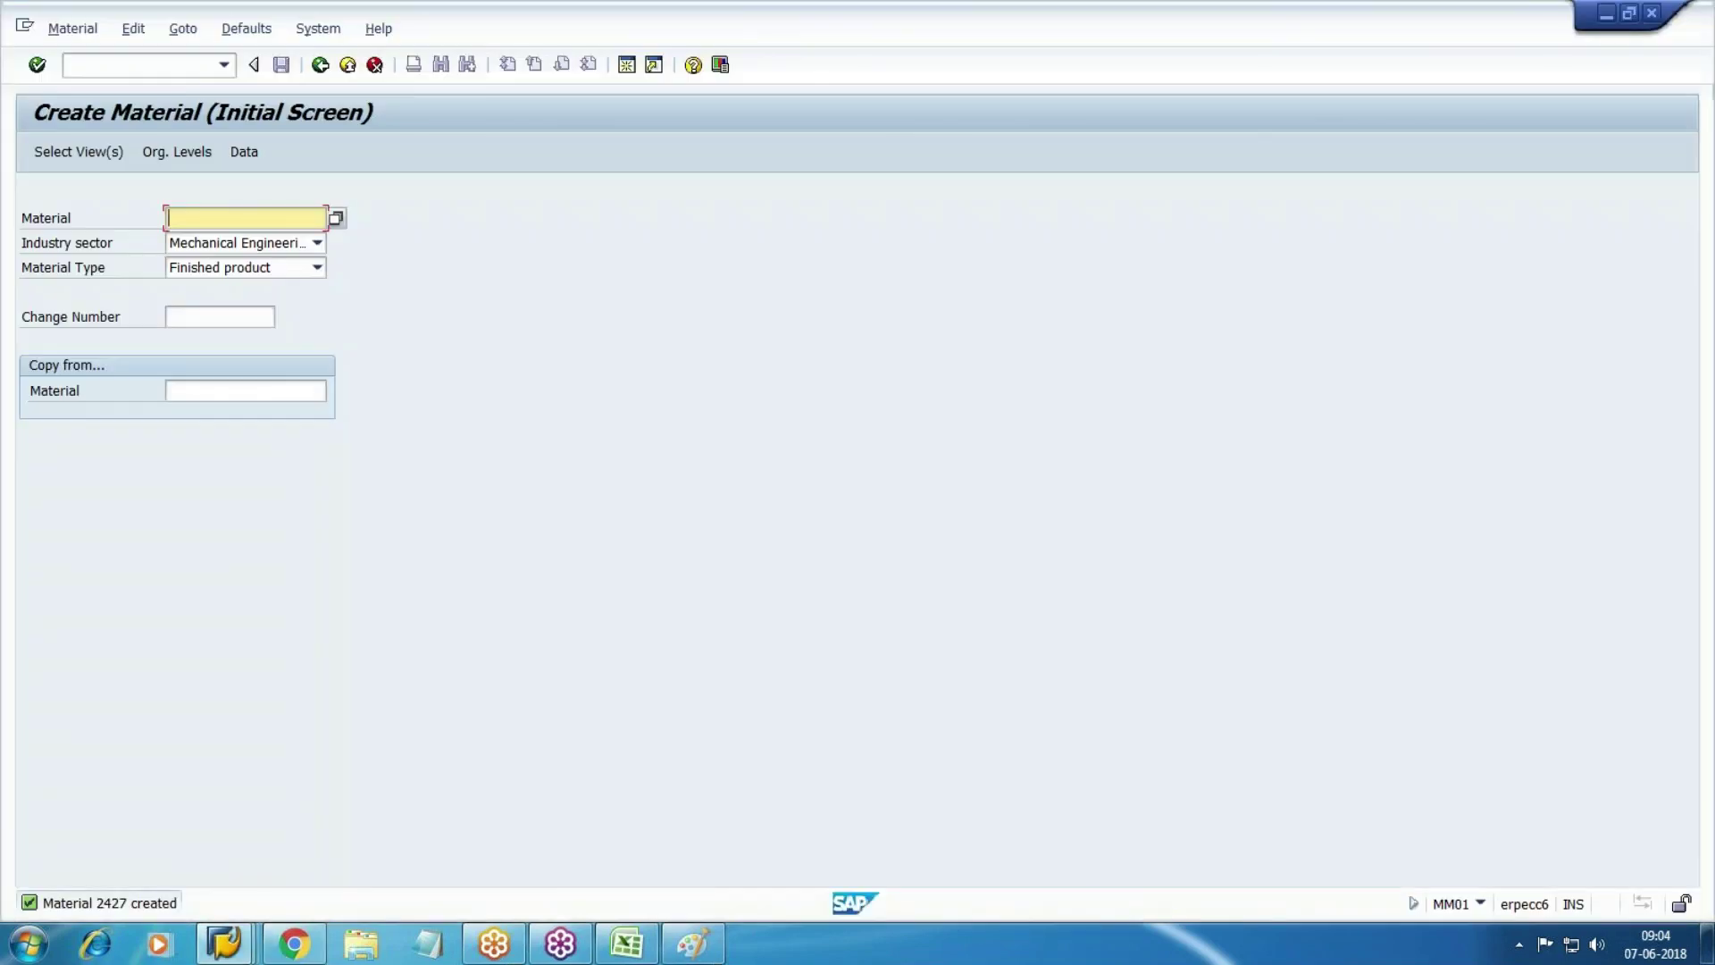